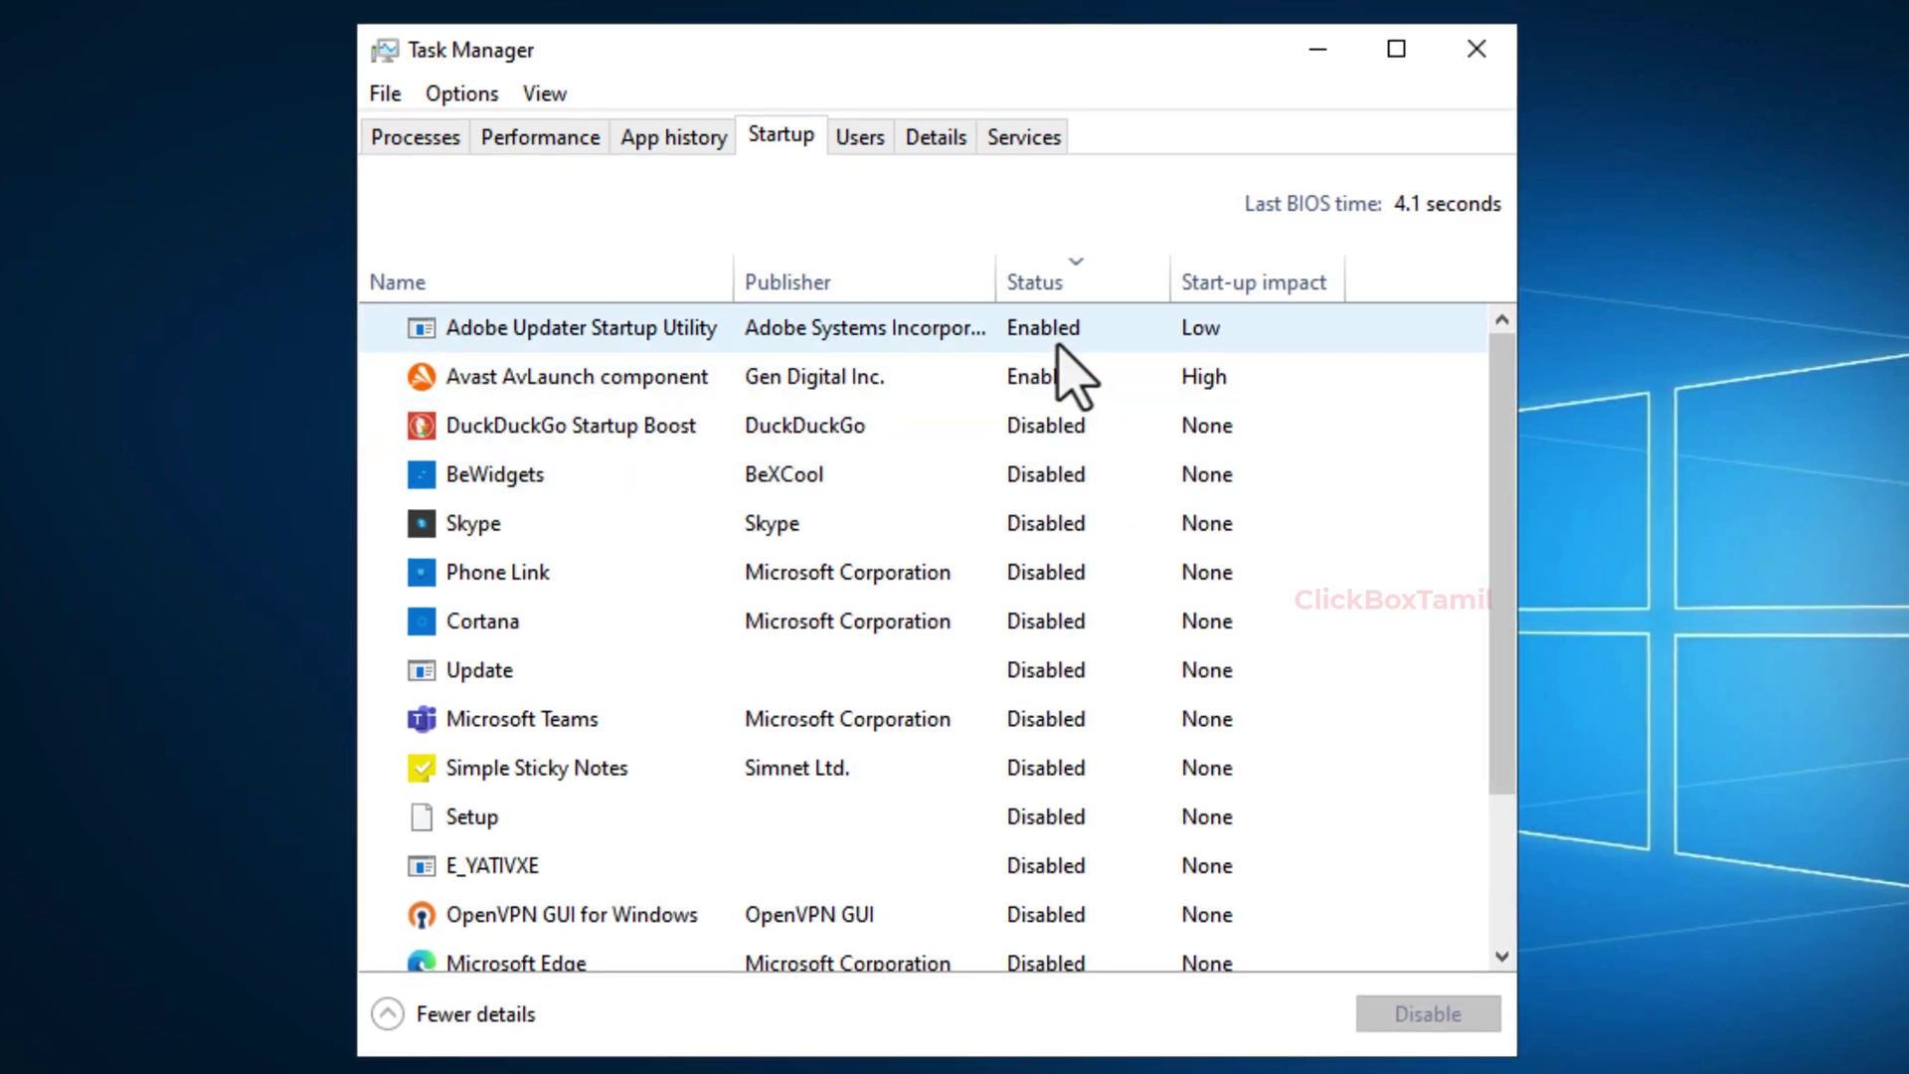
Disable the Adobe Updater Startup Utility from running at startup.
{"action": "scroll", "coordinate": [1044, 507], "scroll_direction": "down", "scroll_amount": 2}
{"action": "scroll", "coordinate": [1046, 503], "scroll_direction": "up", "scroll_amount": 2}
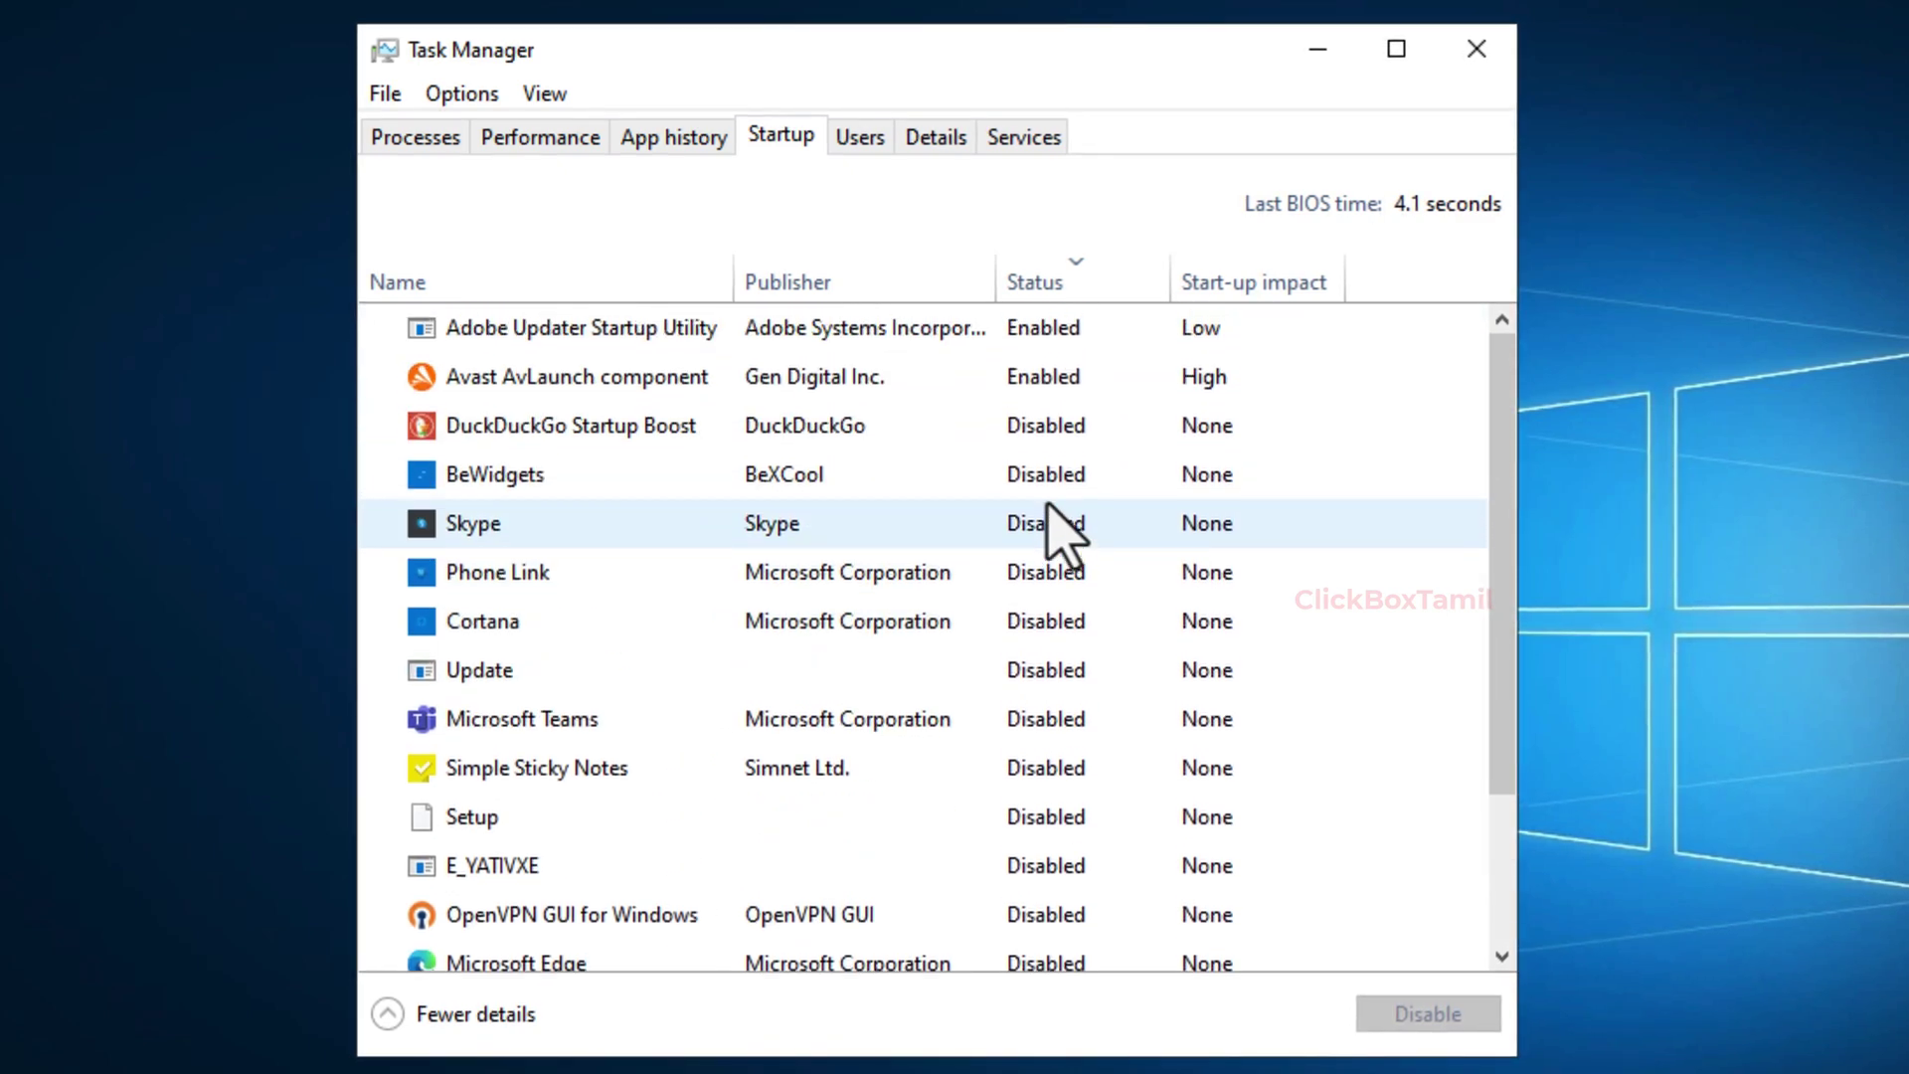
{"action": "right_click", "coordinate": [1056, 336]}
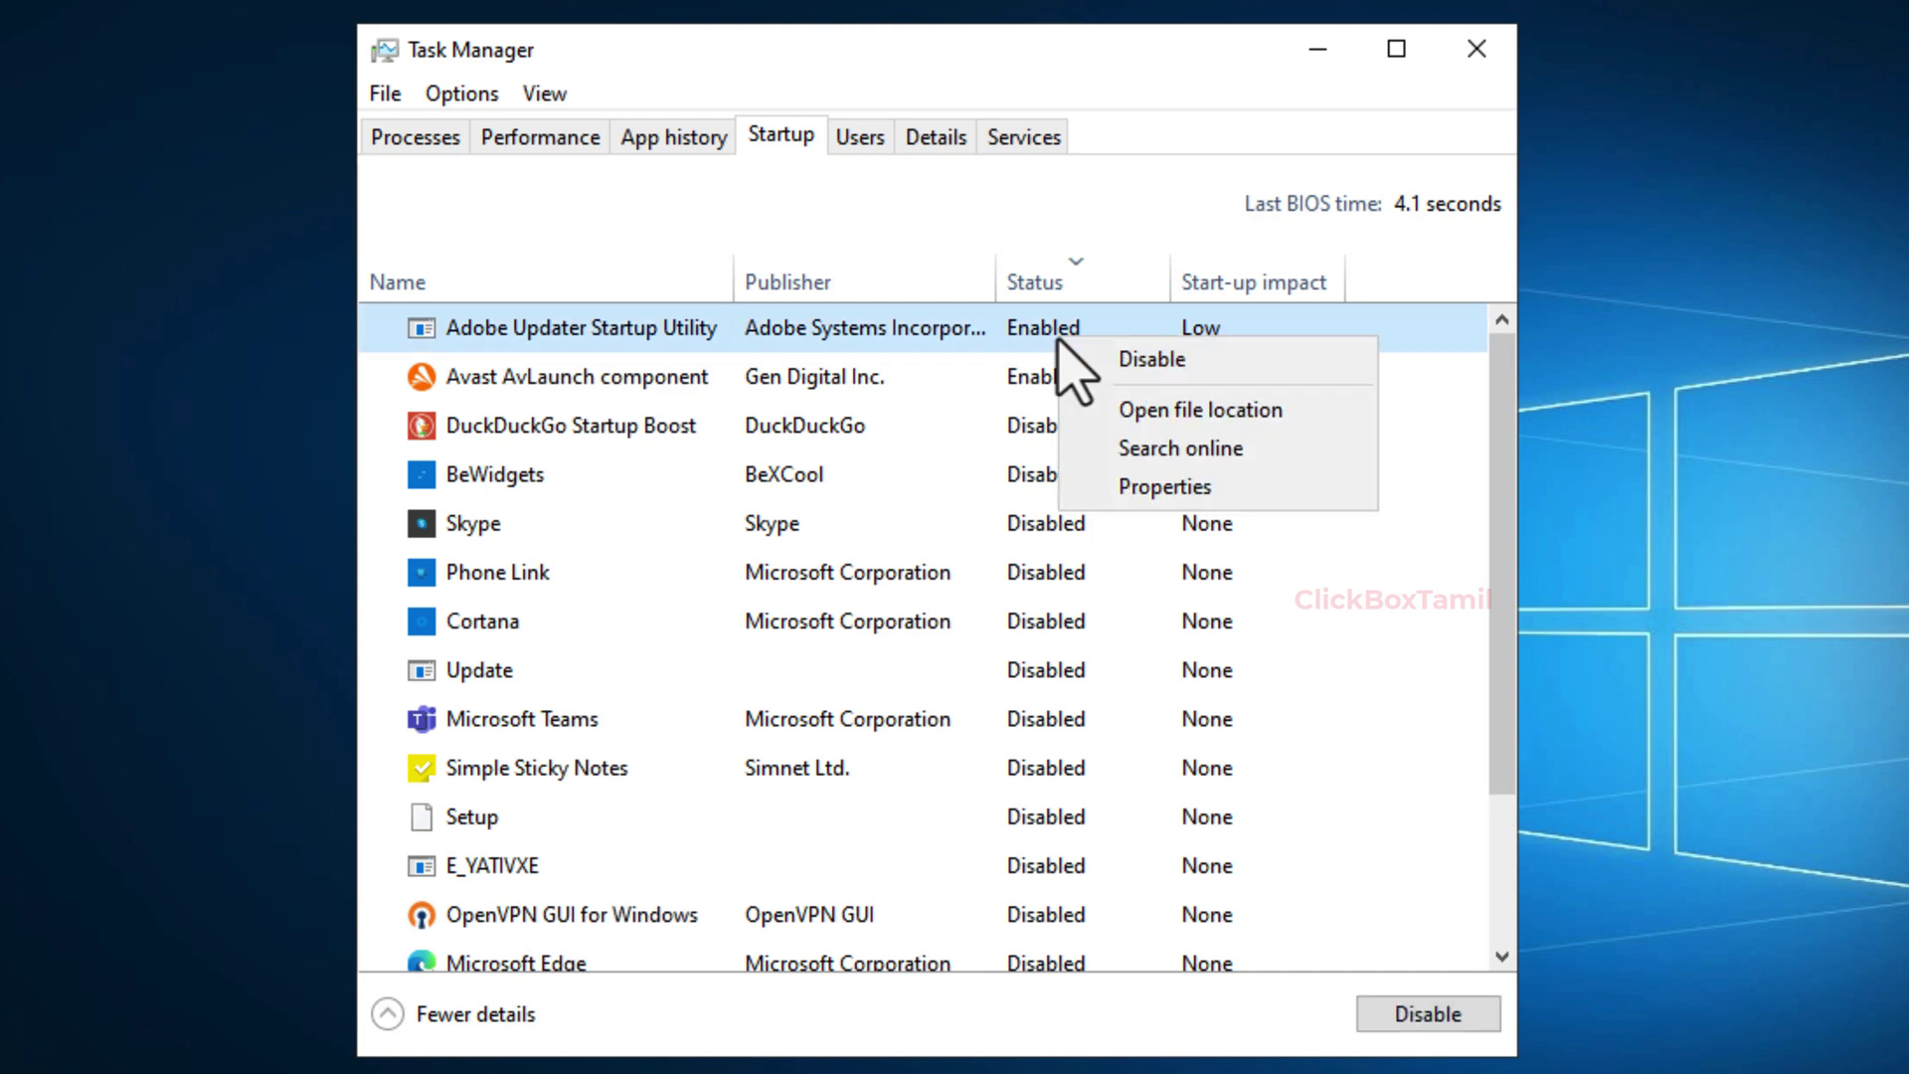
{"action": "left_click", "coordinate": [1144, 360]}
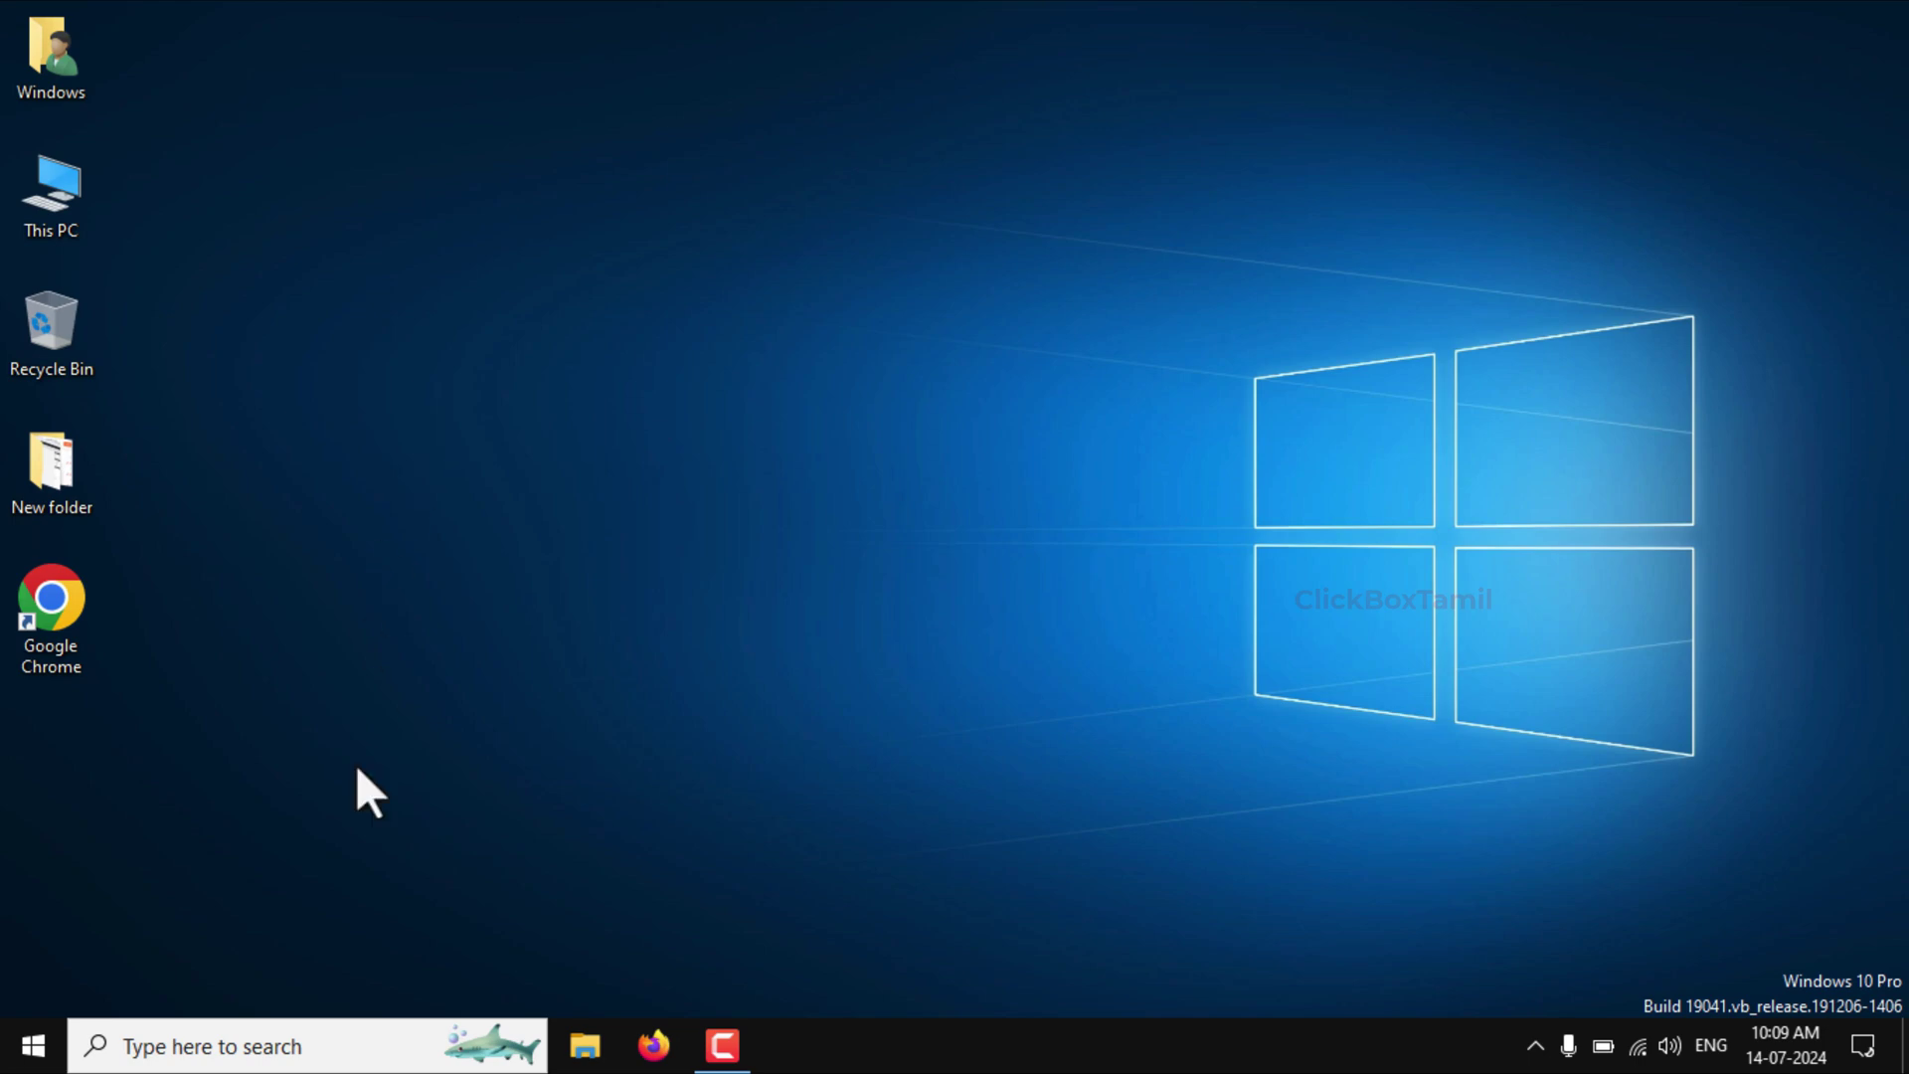
Search Windows for sysdm.cpl, open System Properties, and bring up the Performance settings from its advanced options.
{"action": "left_click", "coordinate": [299, 1044]}
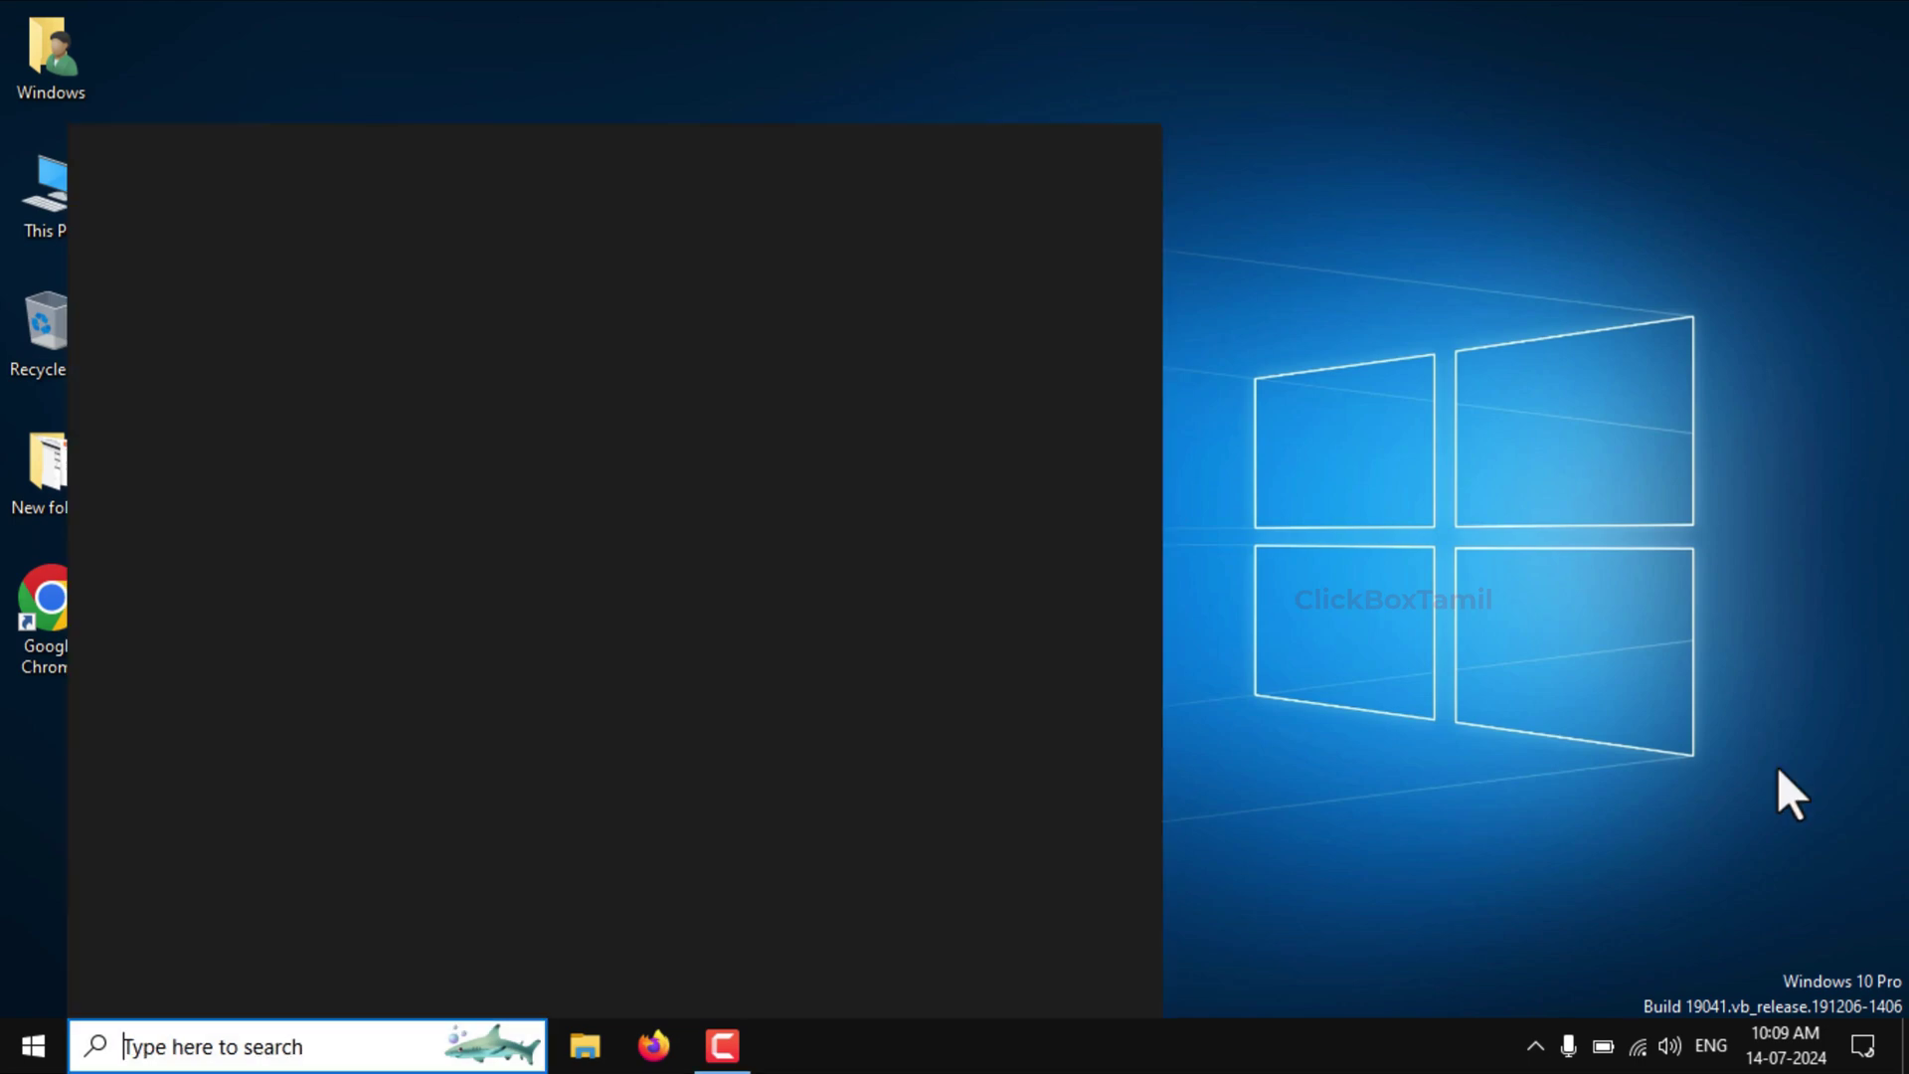
{"action": "type", "text": "sysd"}
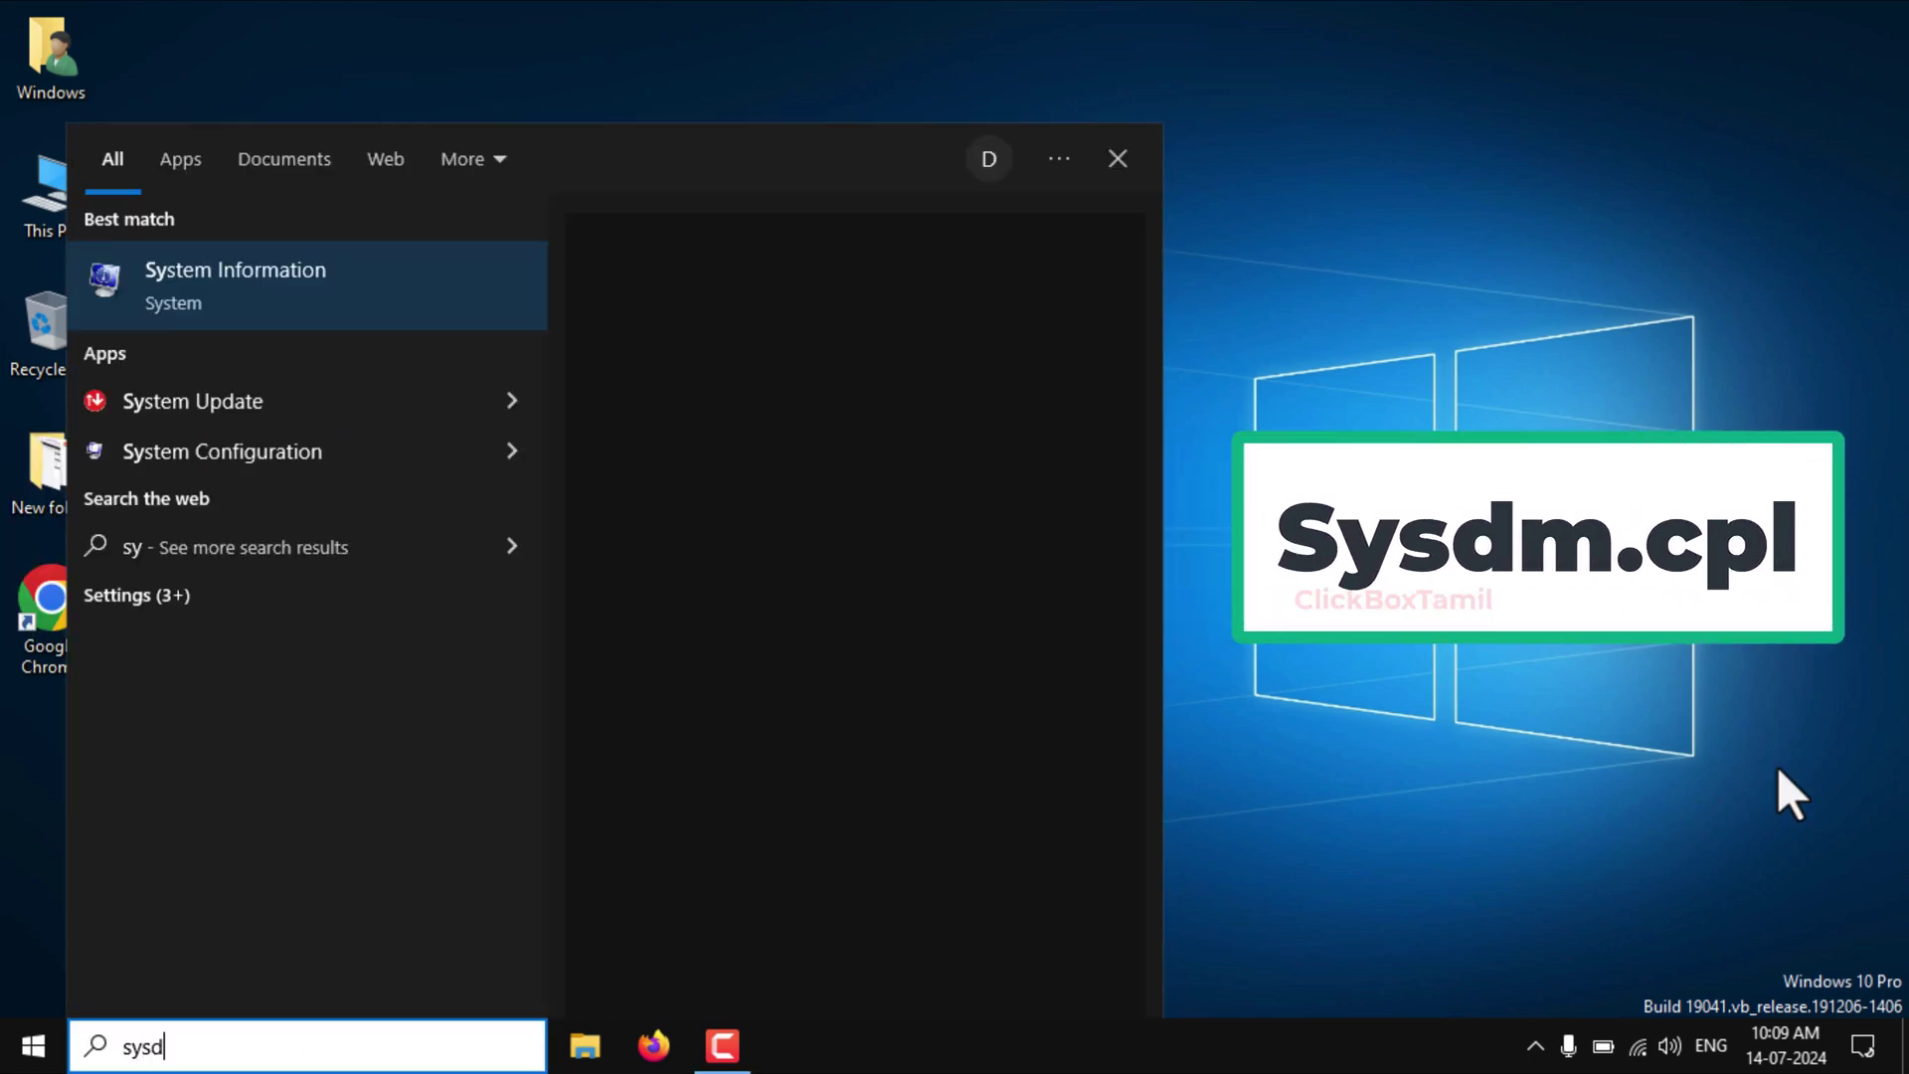
{"action": "type", "text": "m.cpl"}
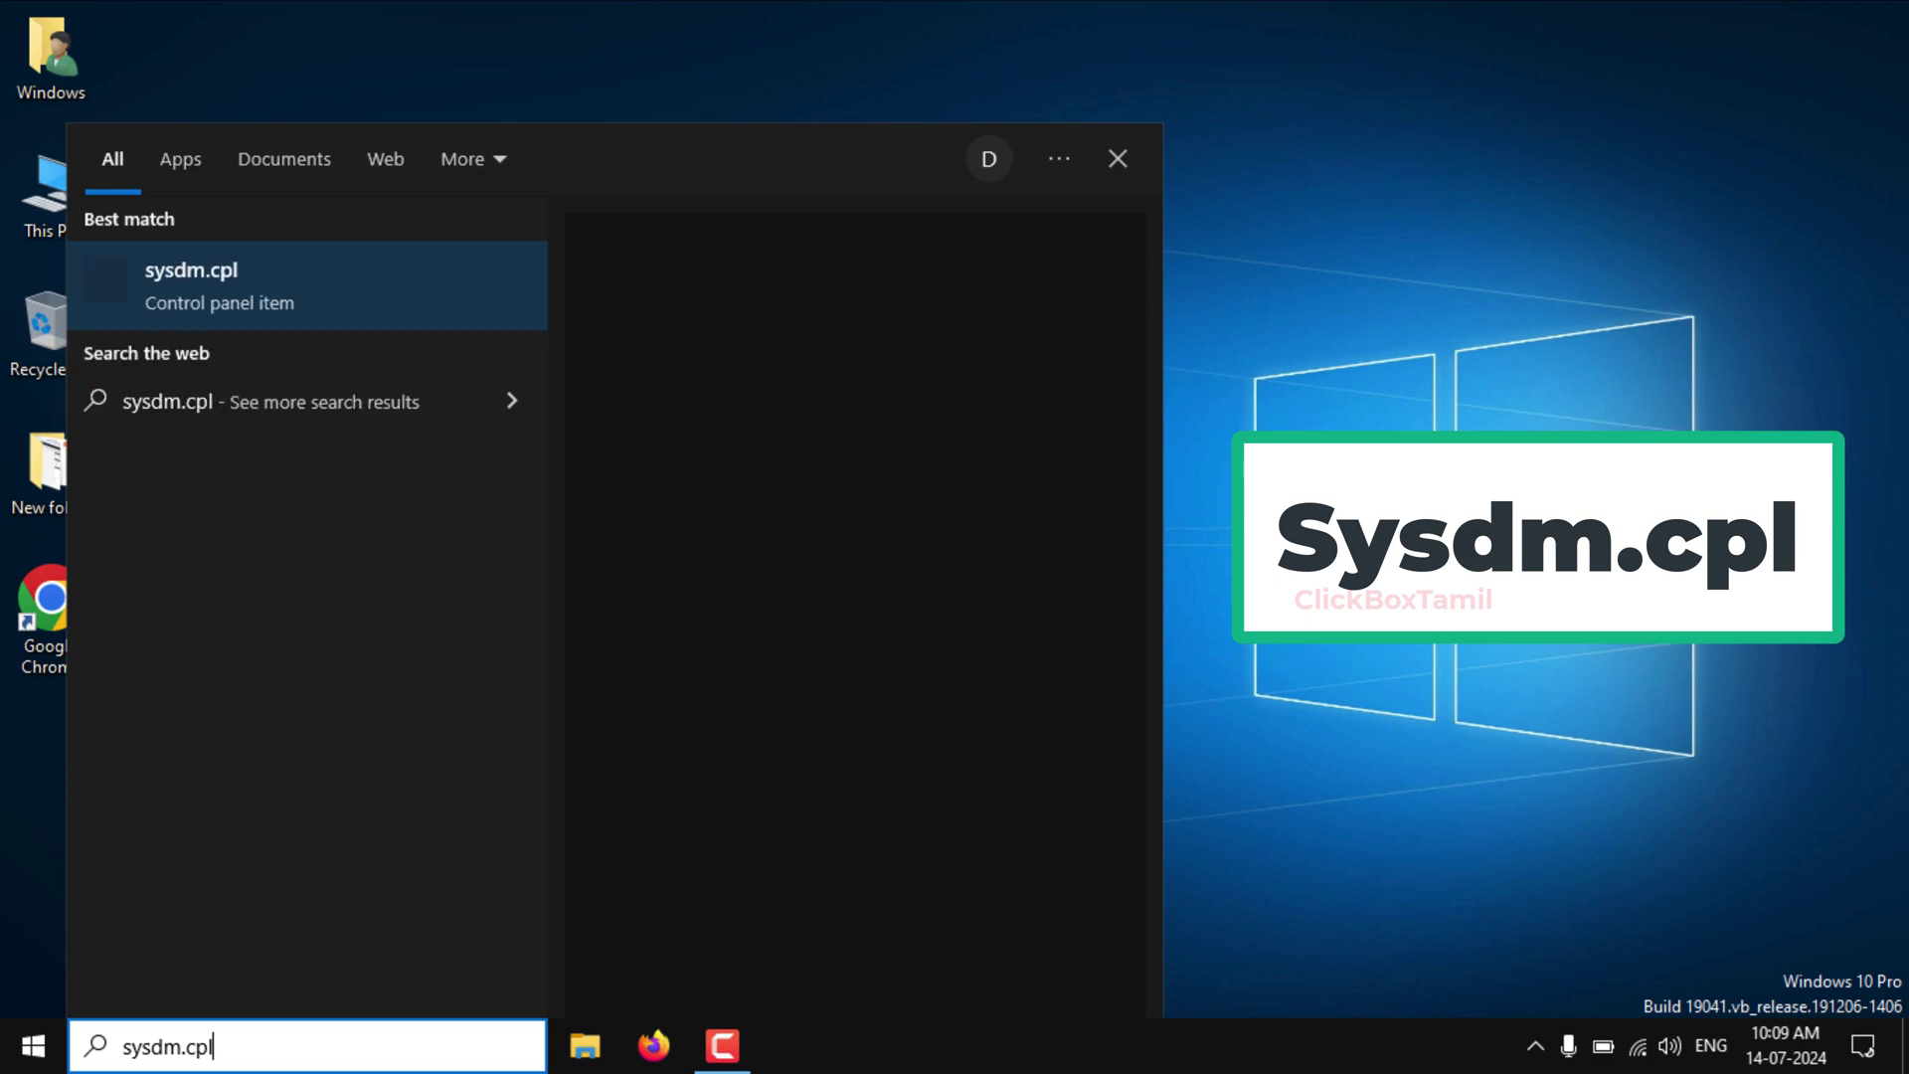
{"action": "left_click", "coordinate": [375, 326]}
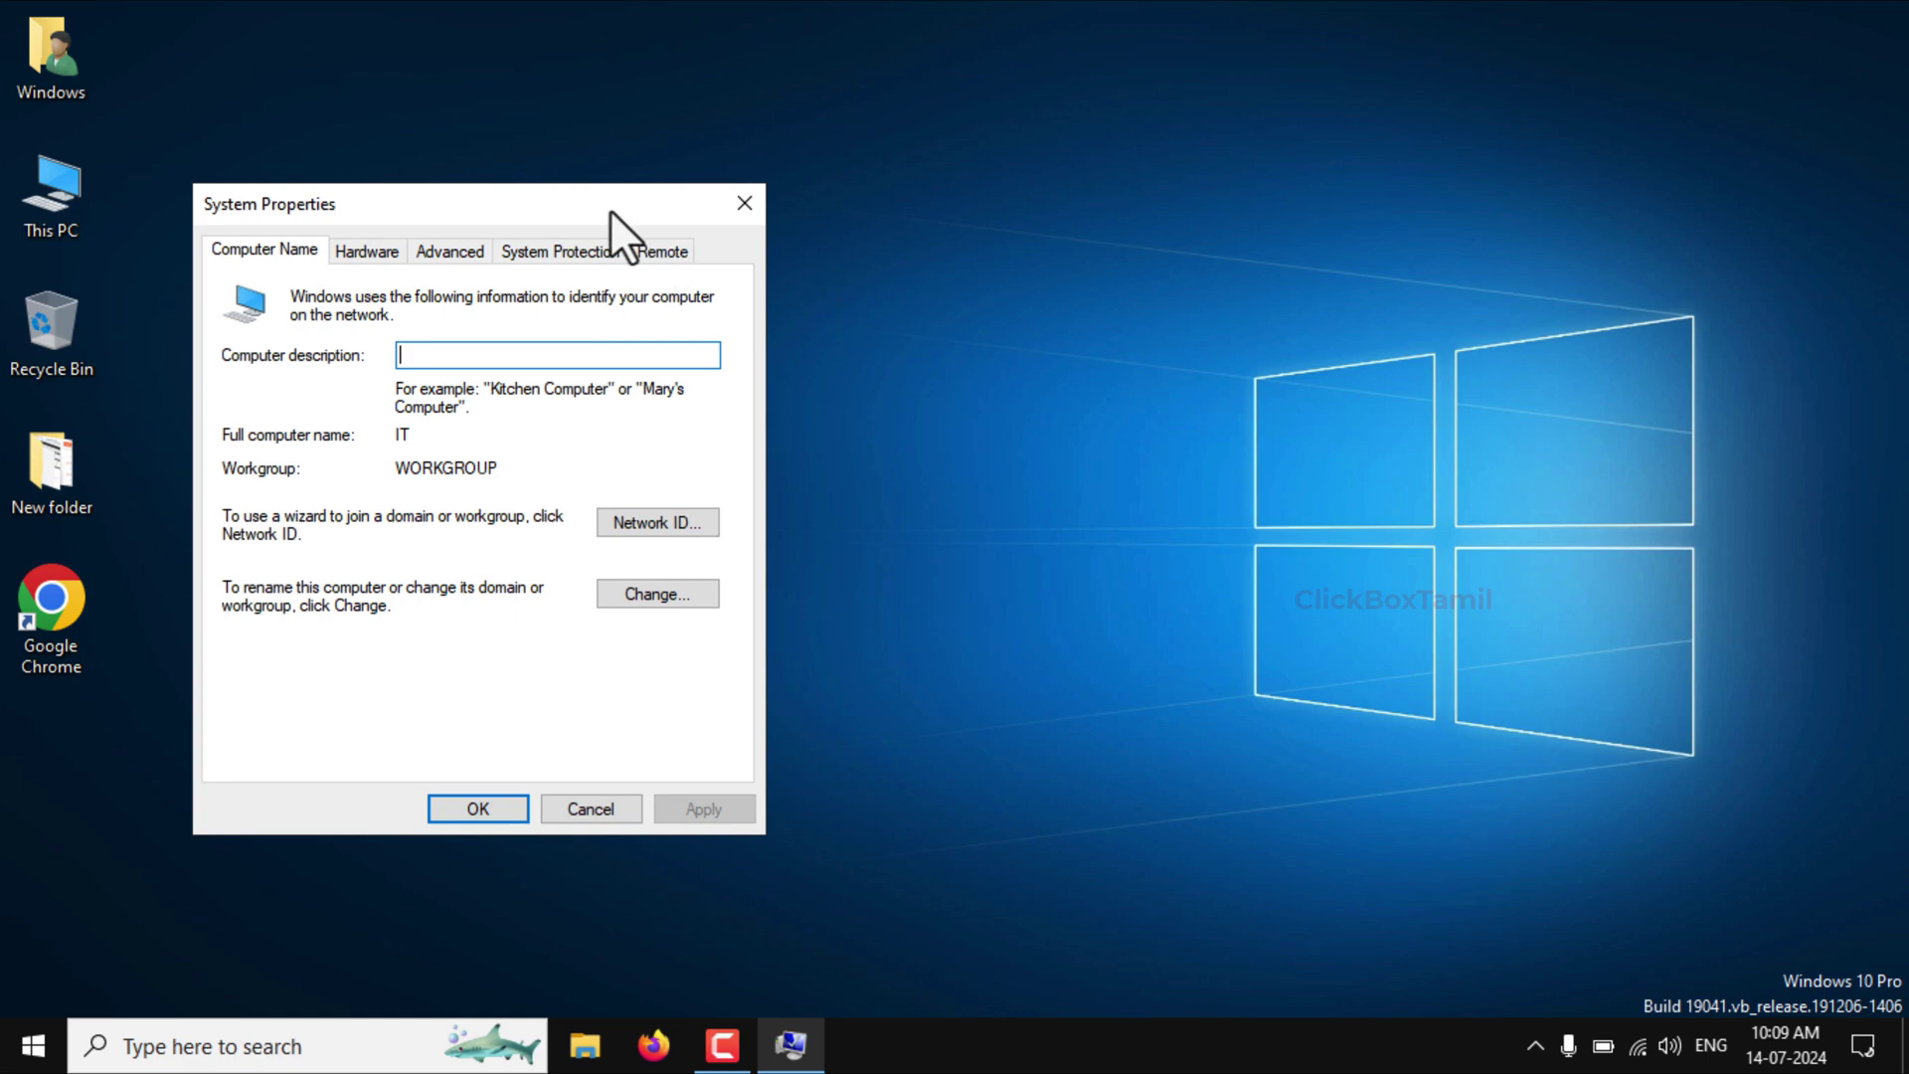
{"action": "left_click_drag", "start_coordinate": [611, 211], "coordinate": [616, 86]}
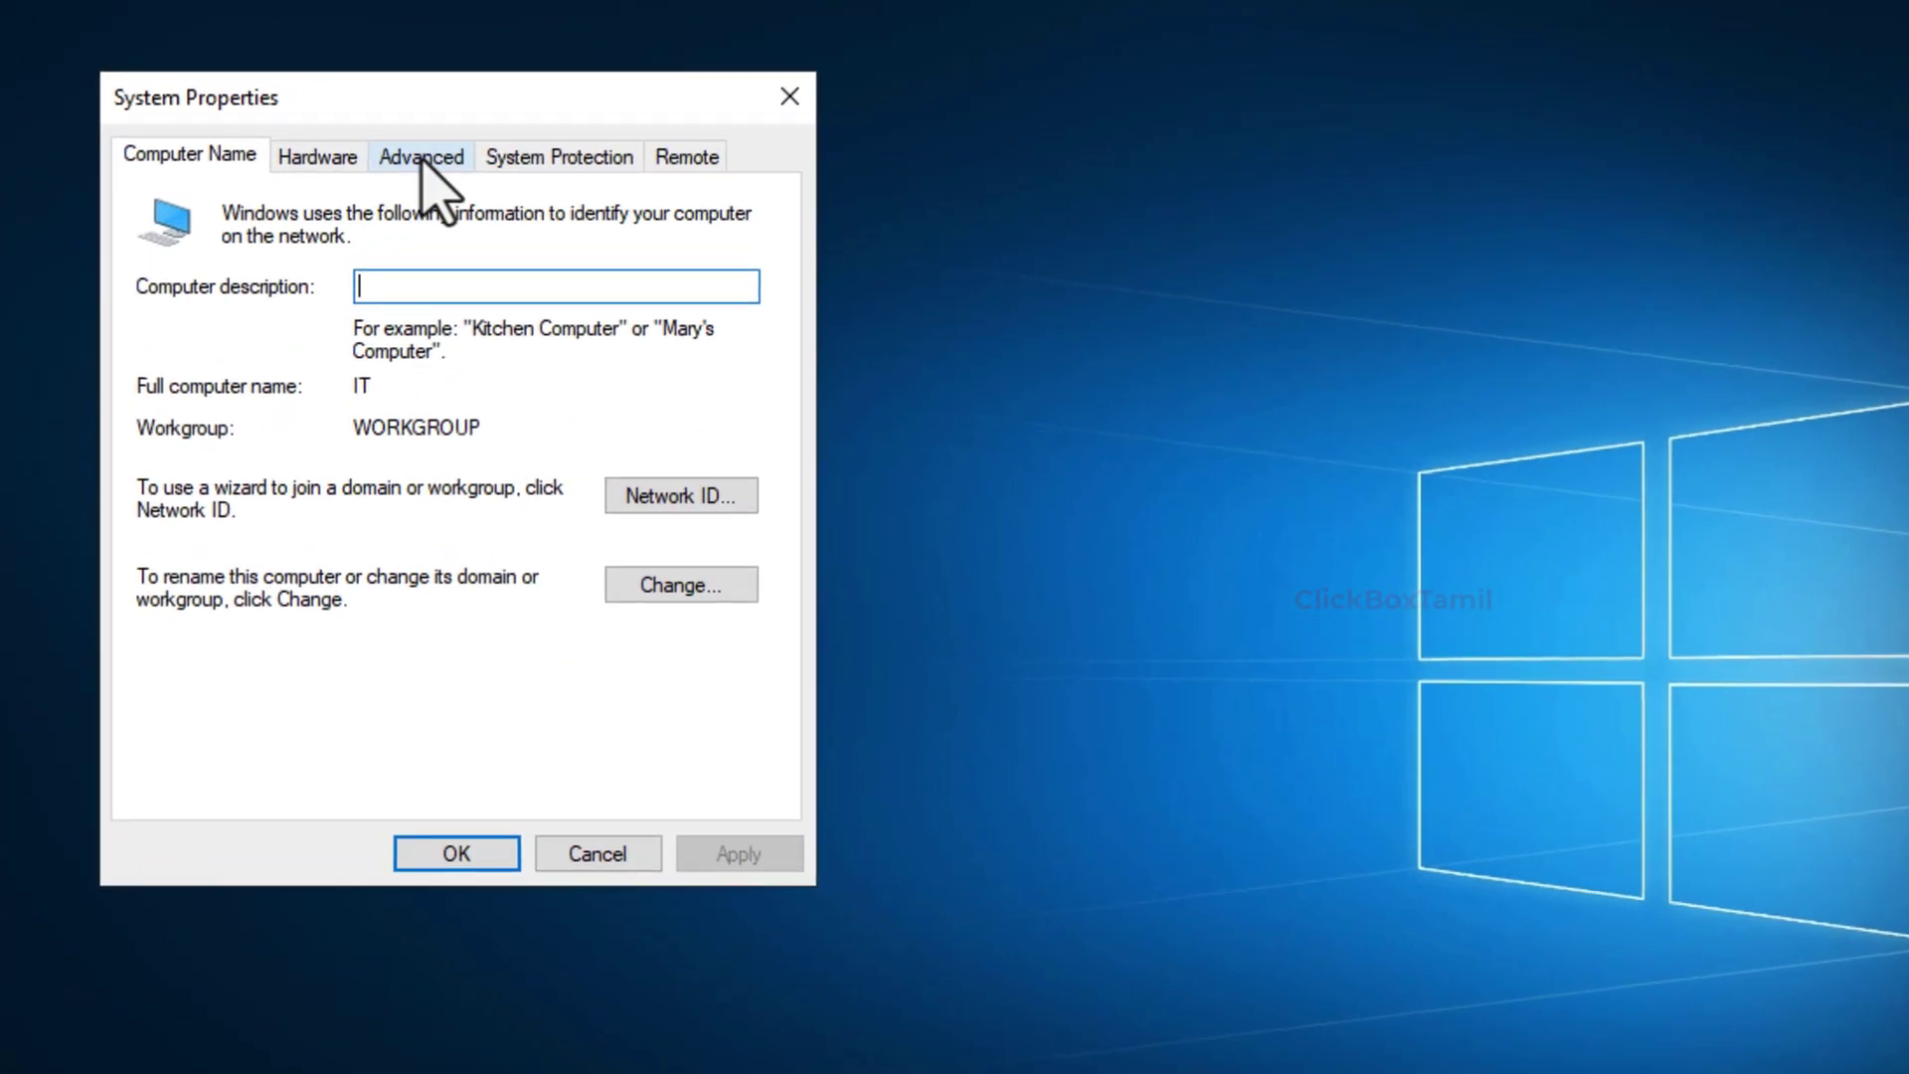
{"action": "left_click", "coordinate": [420, 159]}
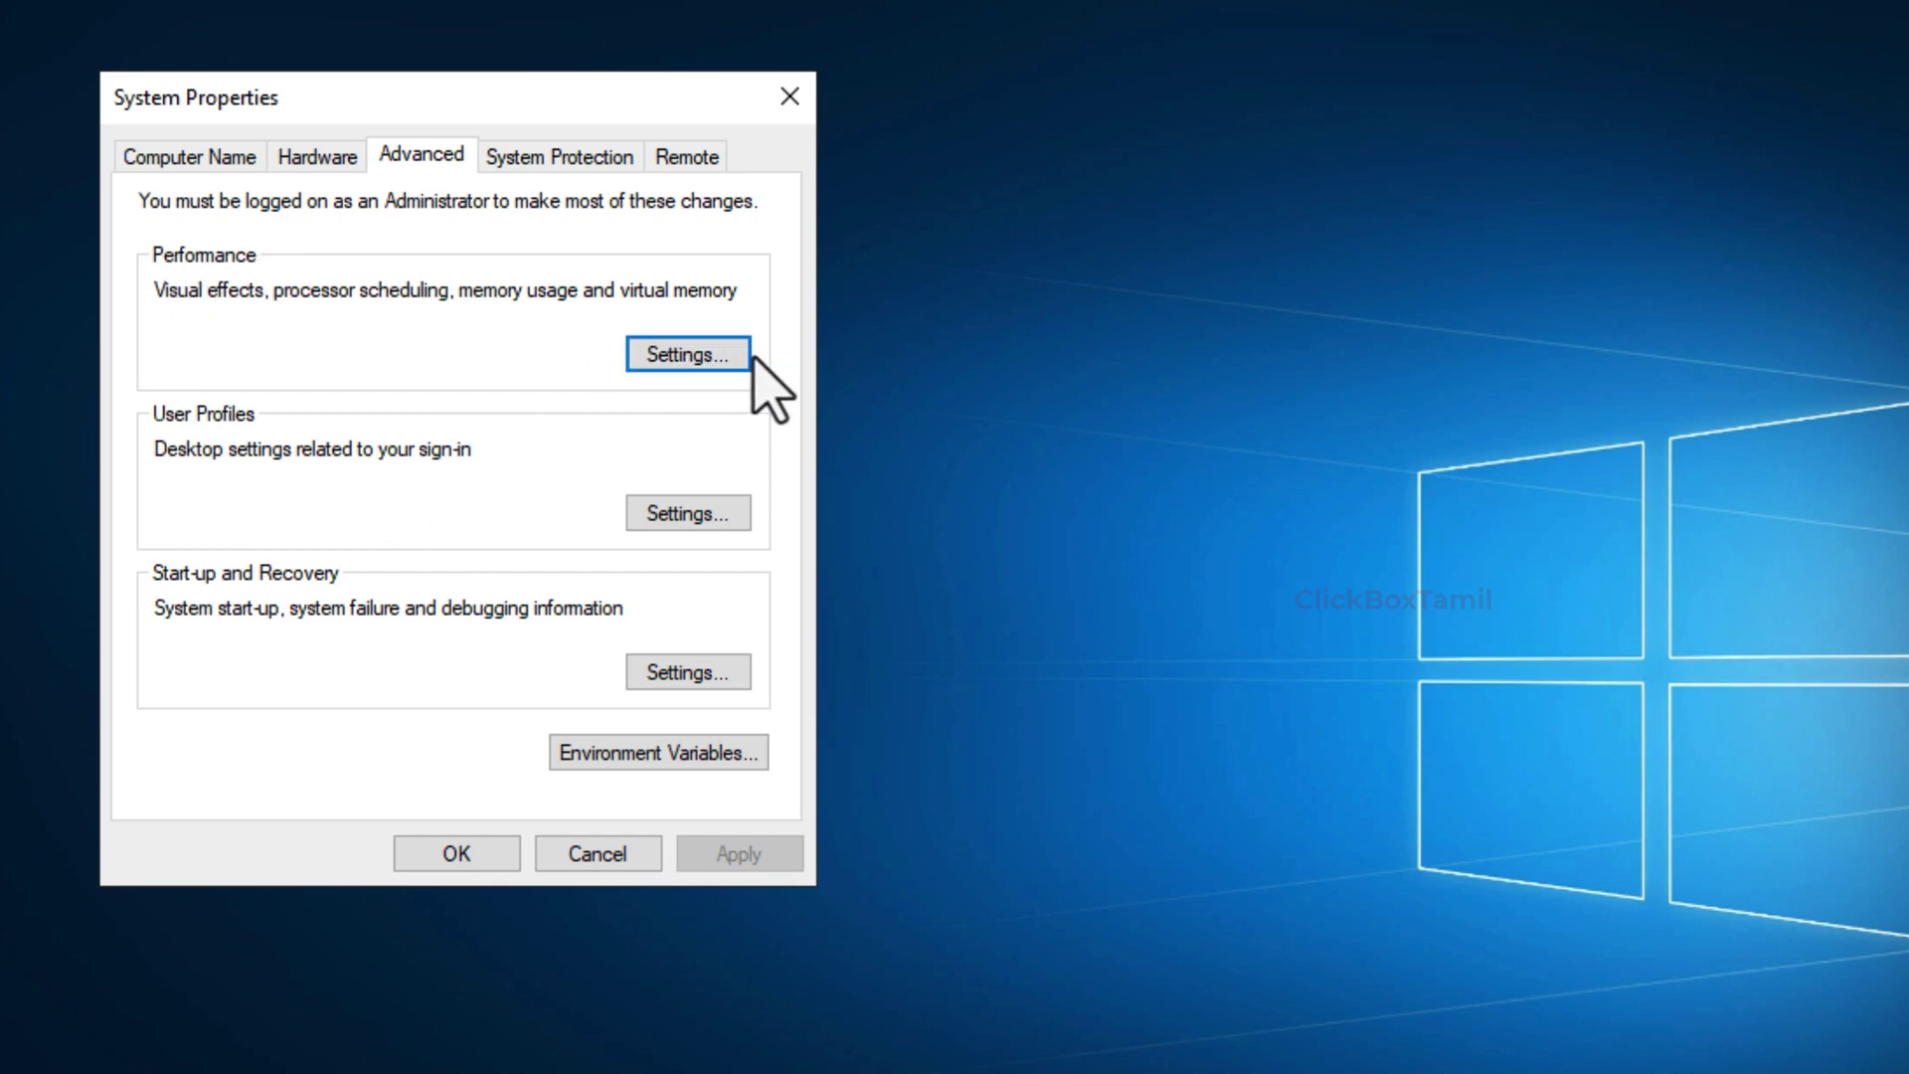
{"action": "left_click", "coordinate": [696, 358]}
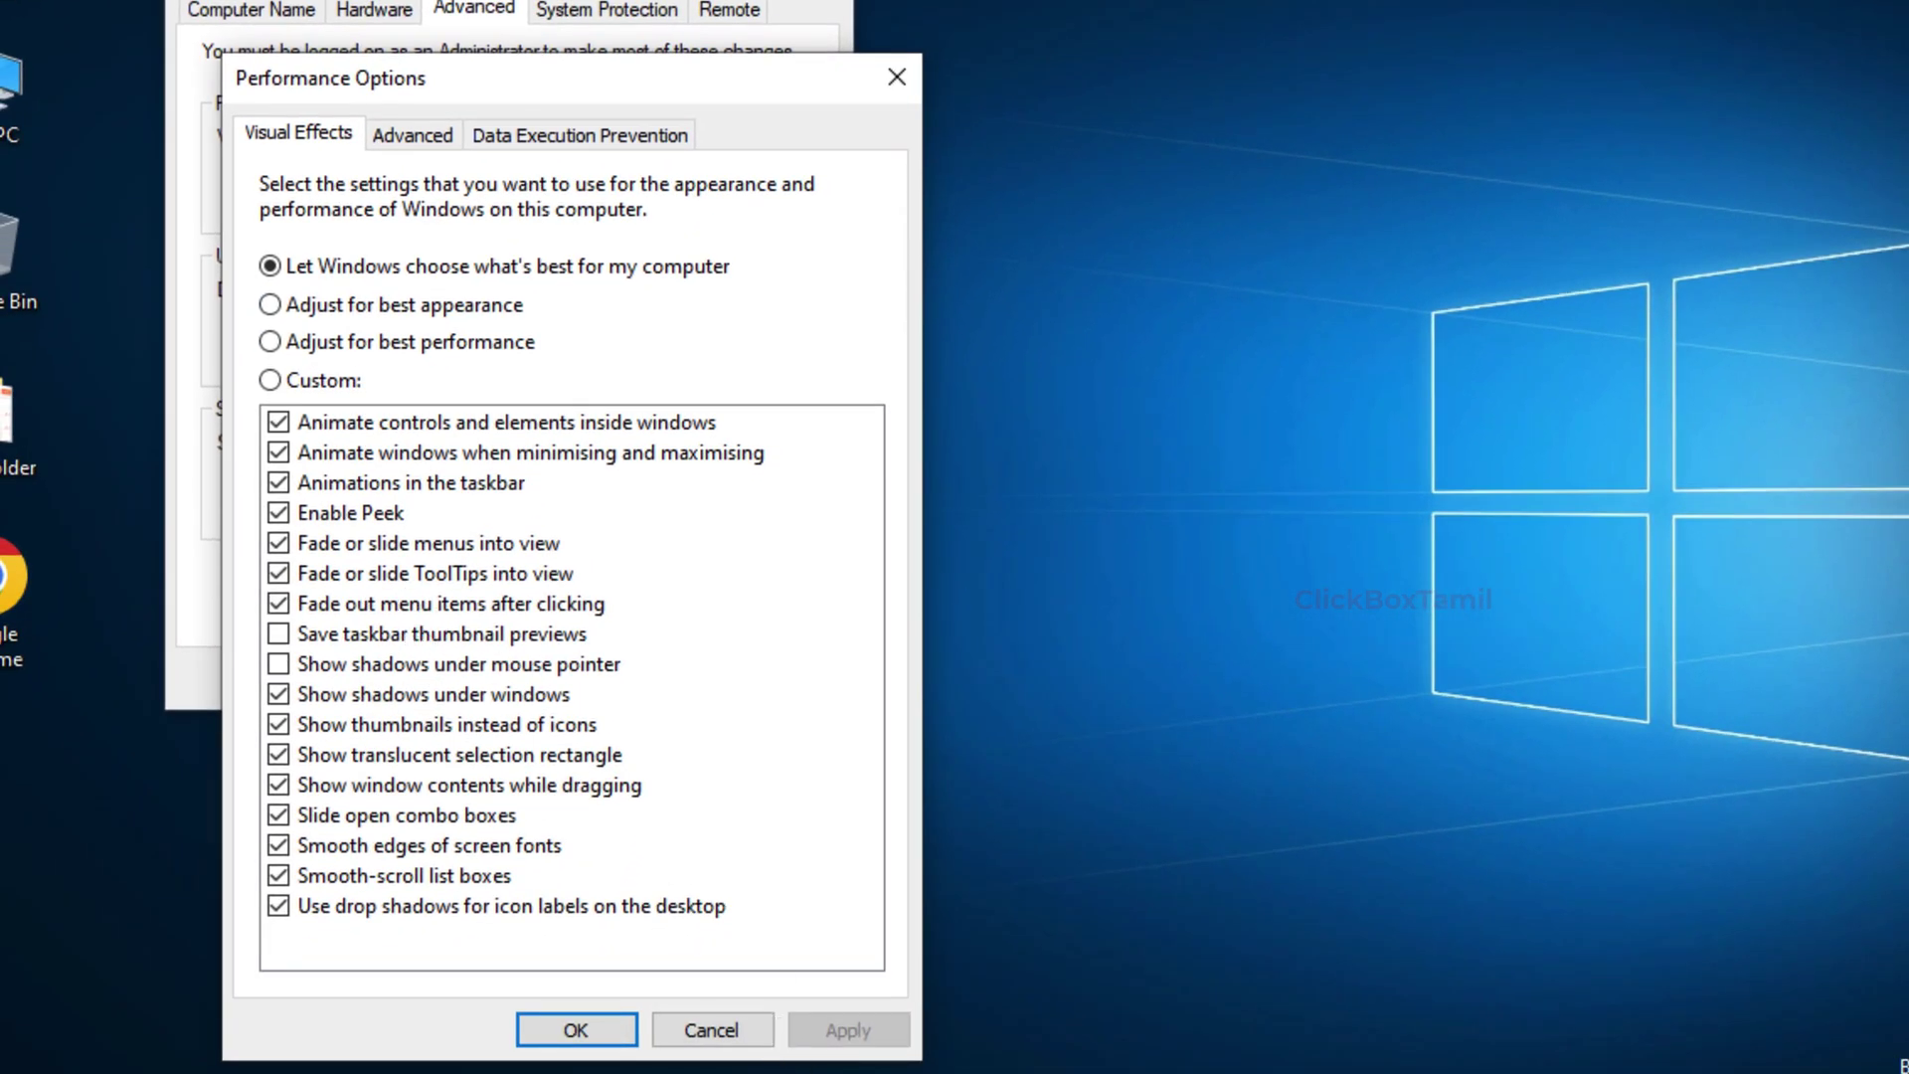
{"action": "left_click", "coordinate": [636, 3]}
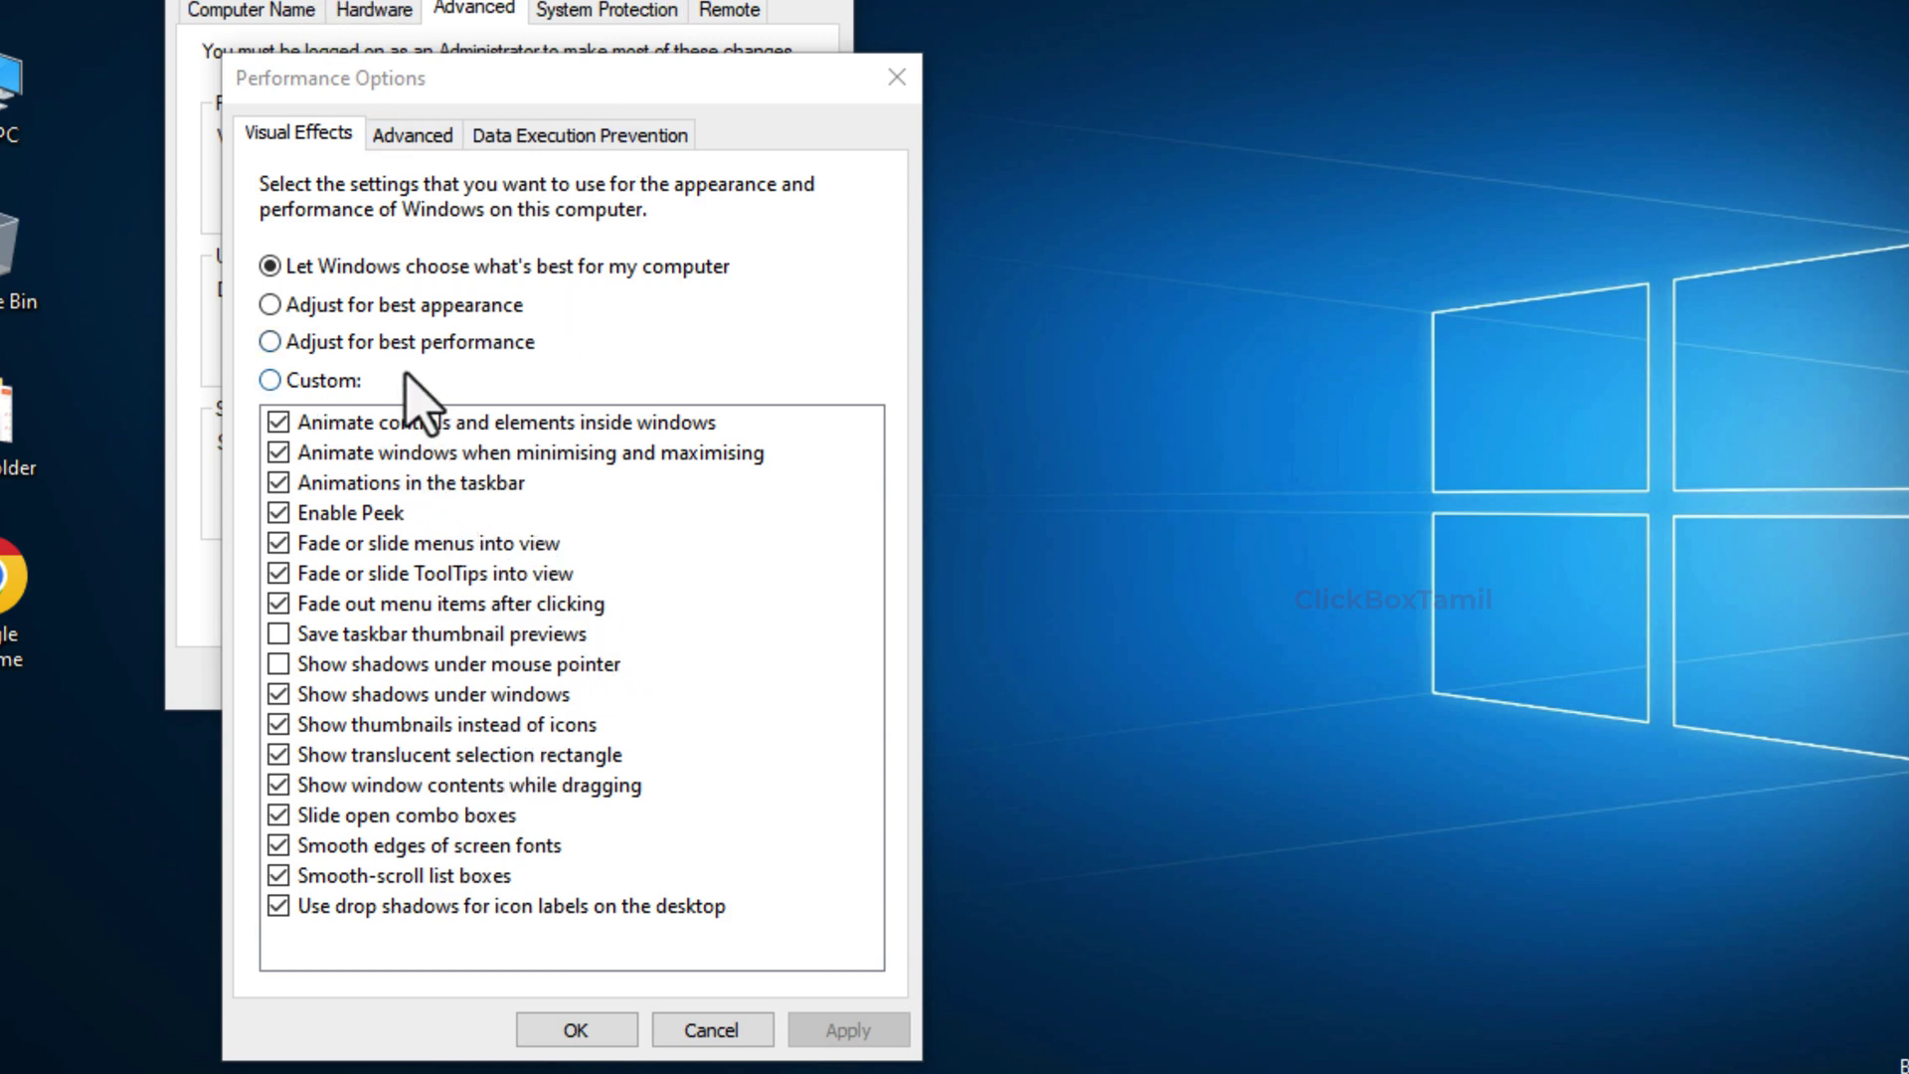
{"action": "left_click", "coordinate": [285, 385]}
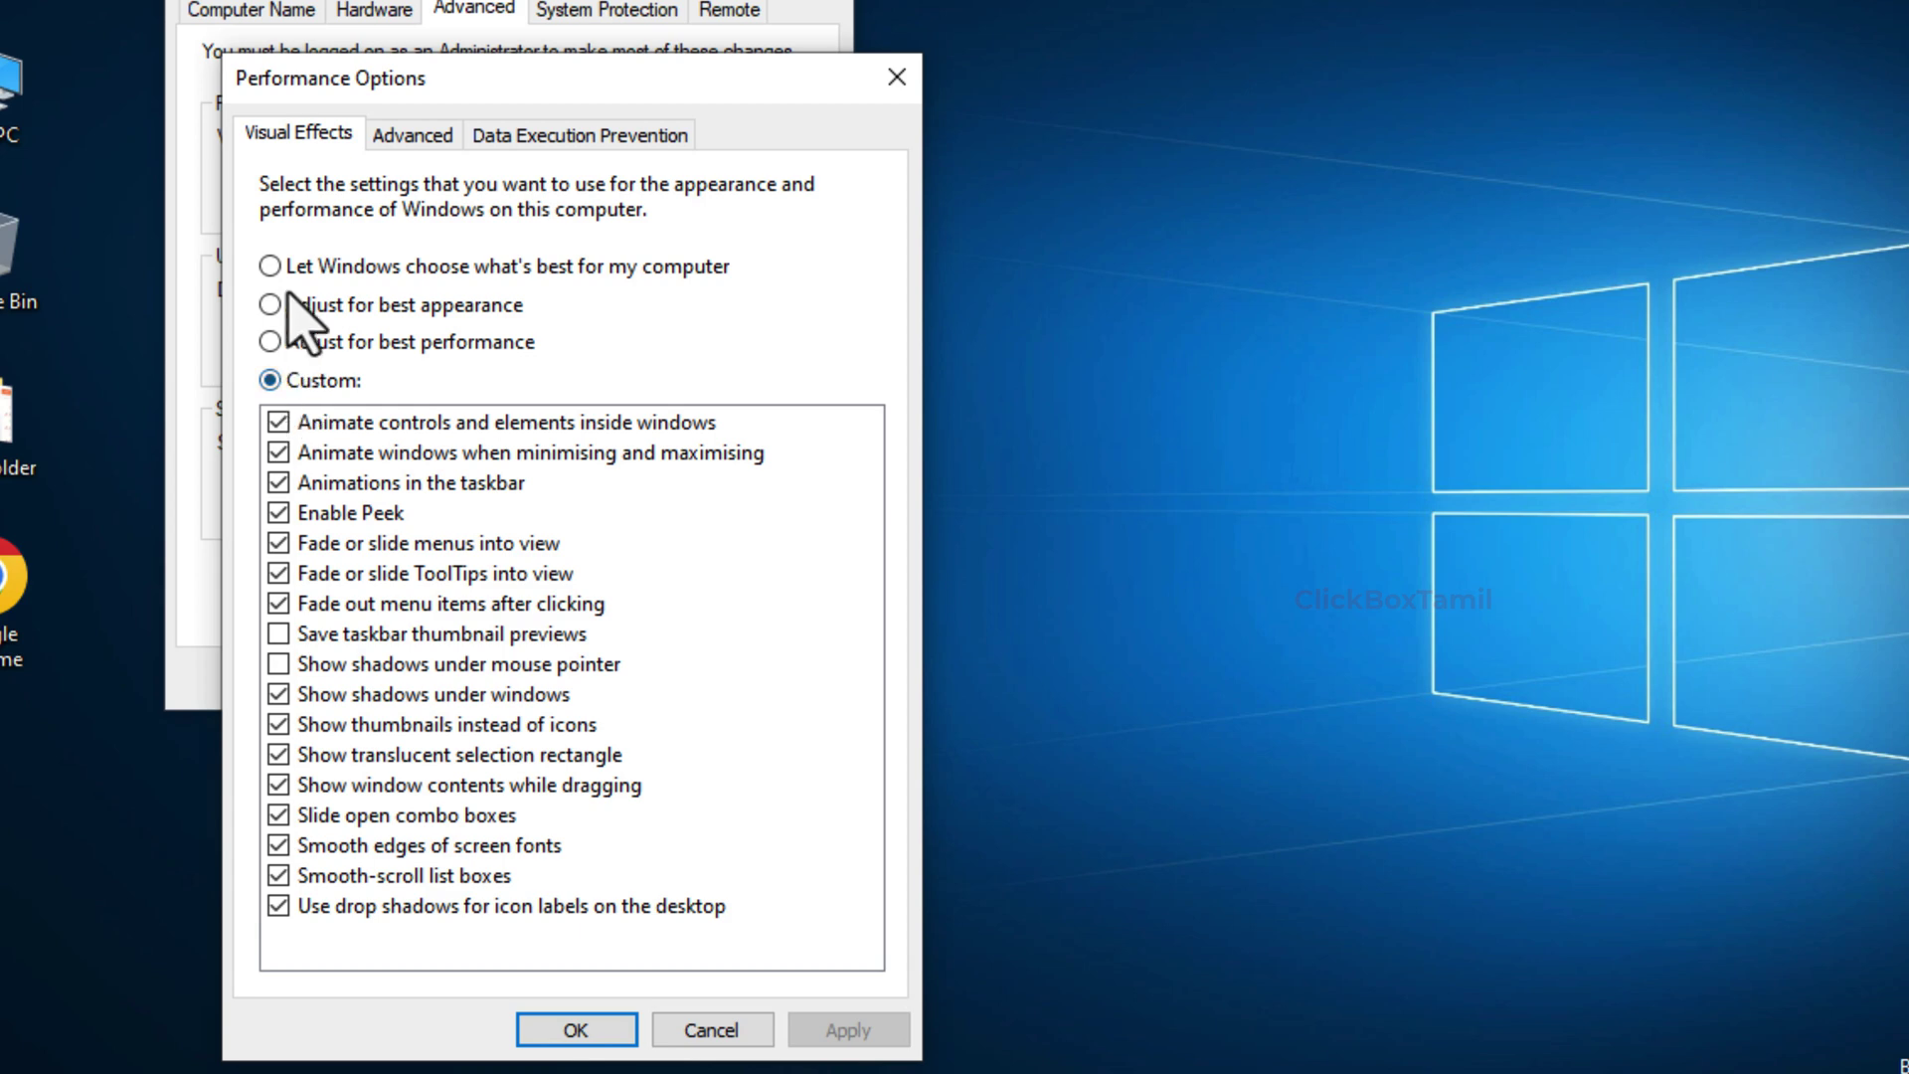
{"action": "left_click", "coordinate": [272, 266]}
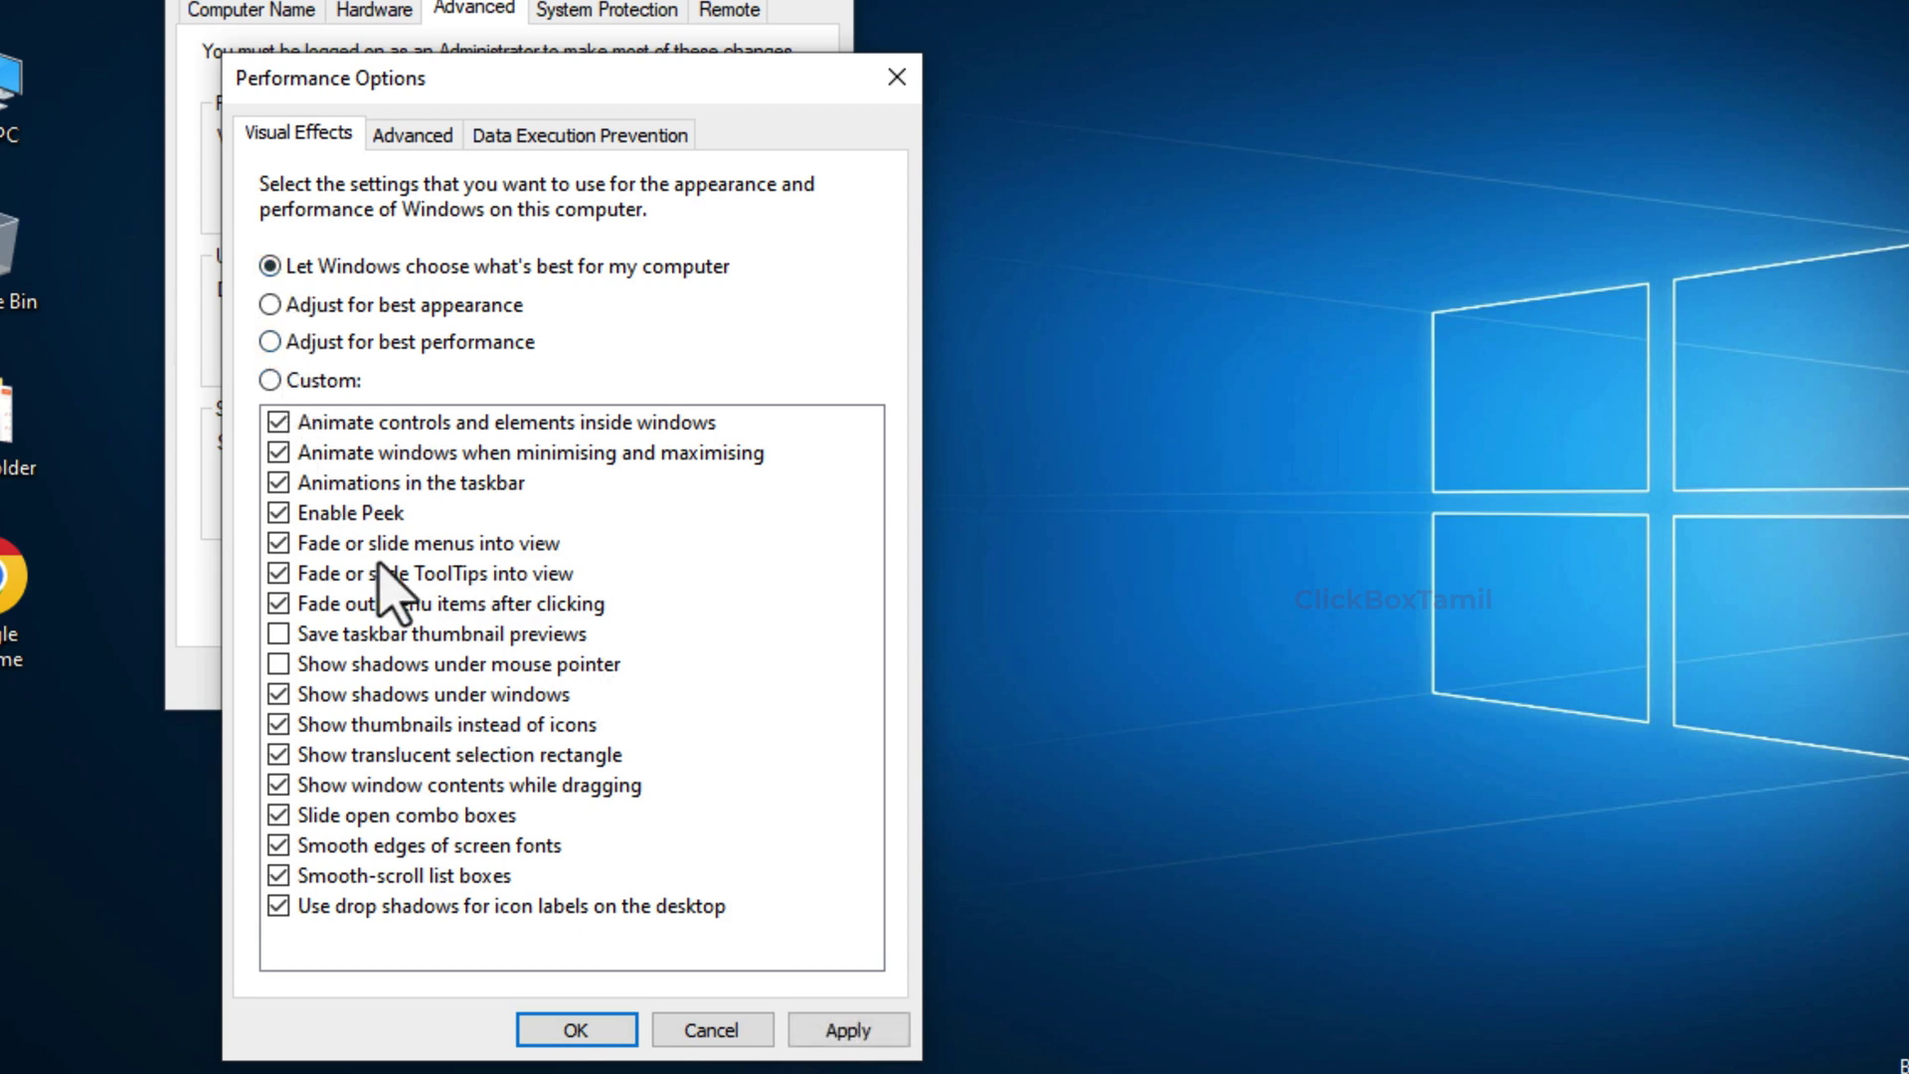
Adjust visual effects for best performance, keeping only window minimise/maximise animation, thumbnails instead of icons and smooth font edges, and apply the changes.
{"action": "left_click", "coordinate": [416, 341]}
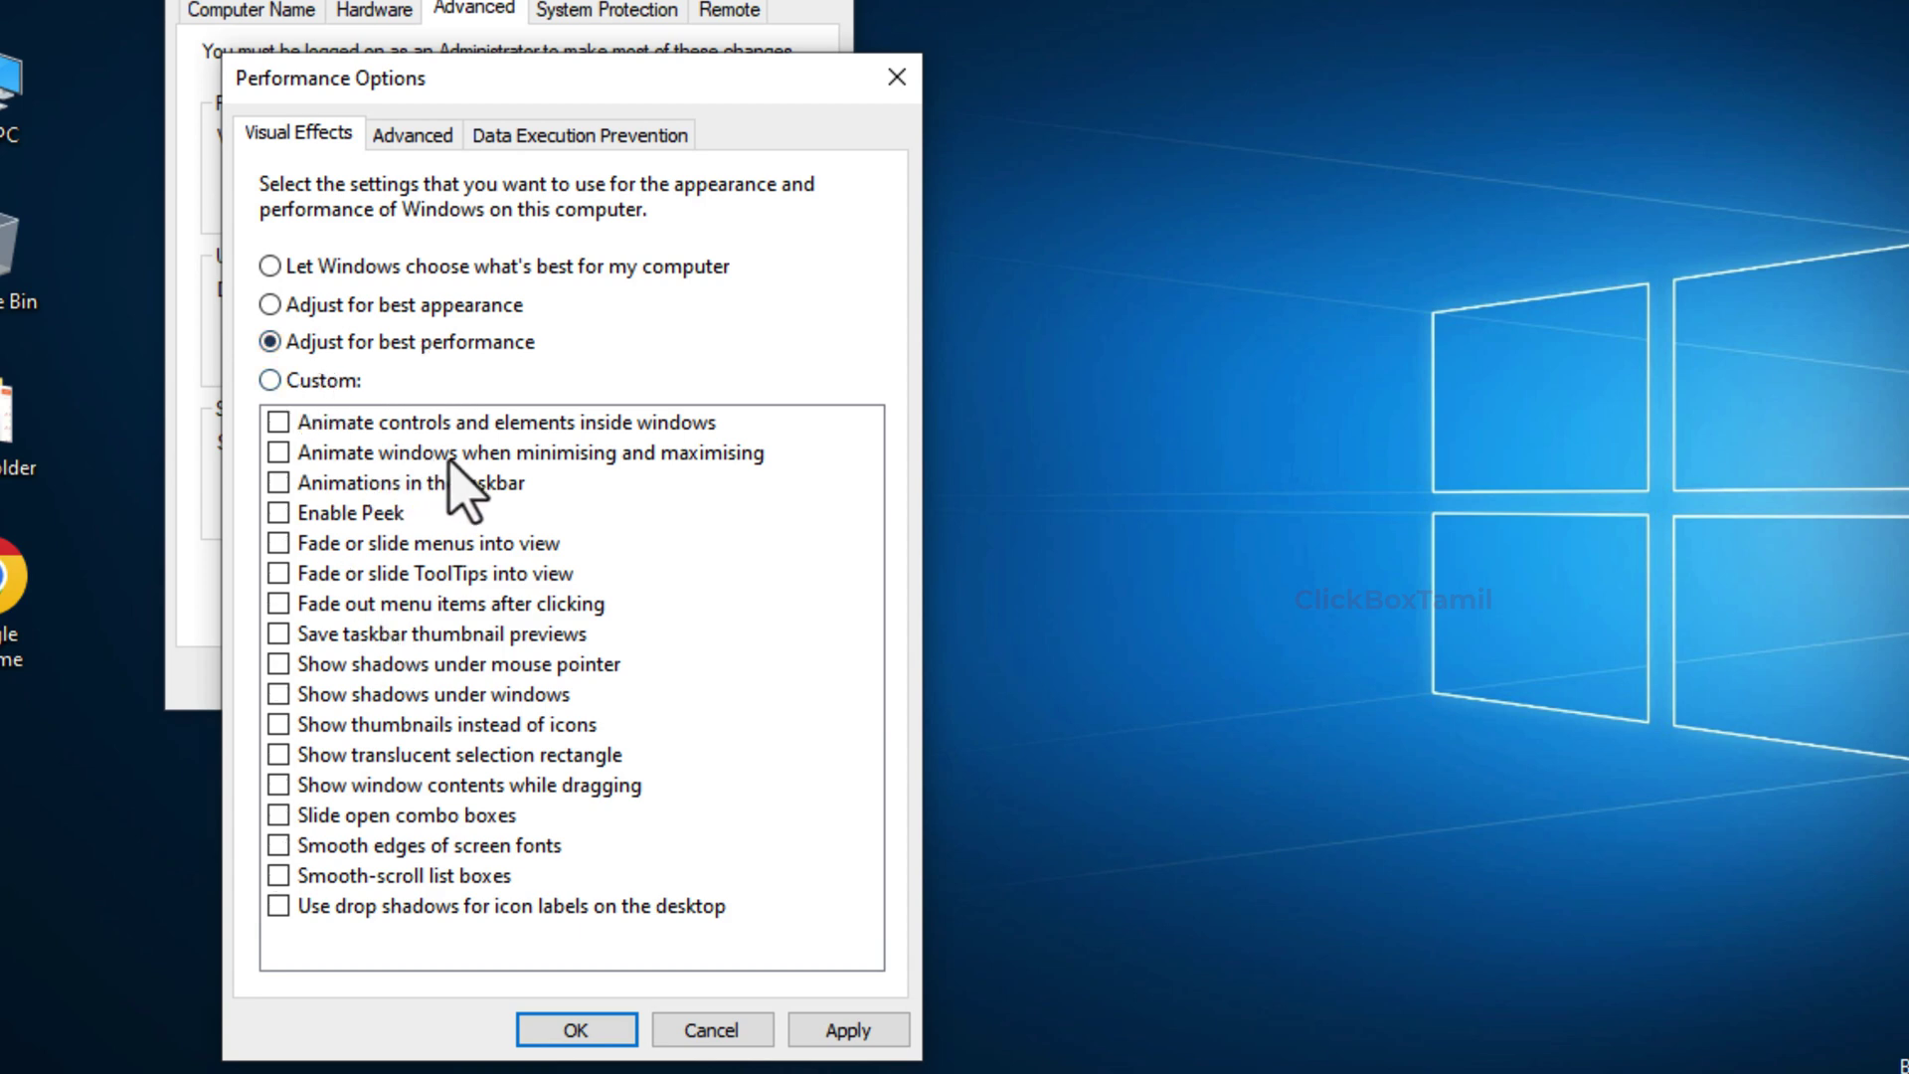
{"action": "left_click", "coordinate": [276, 456]}
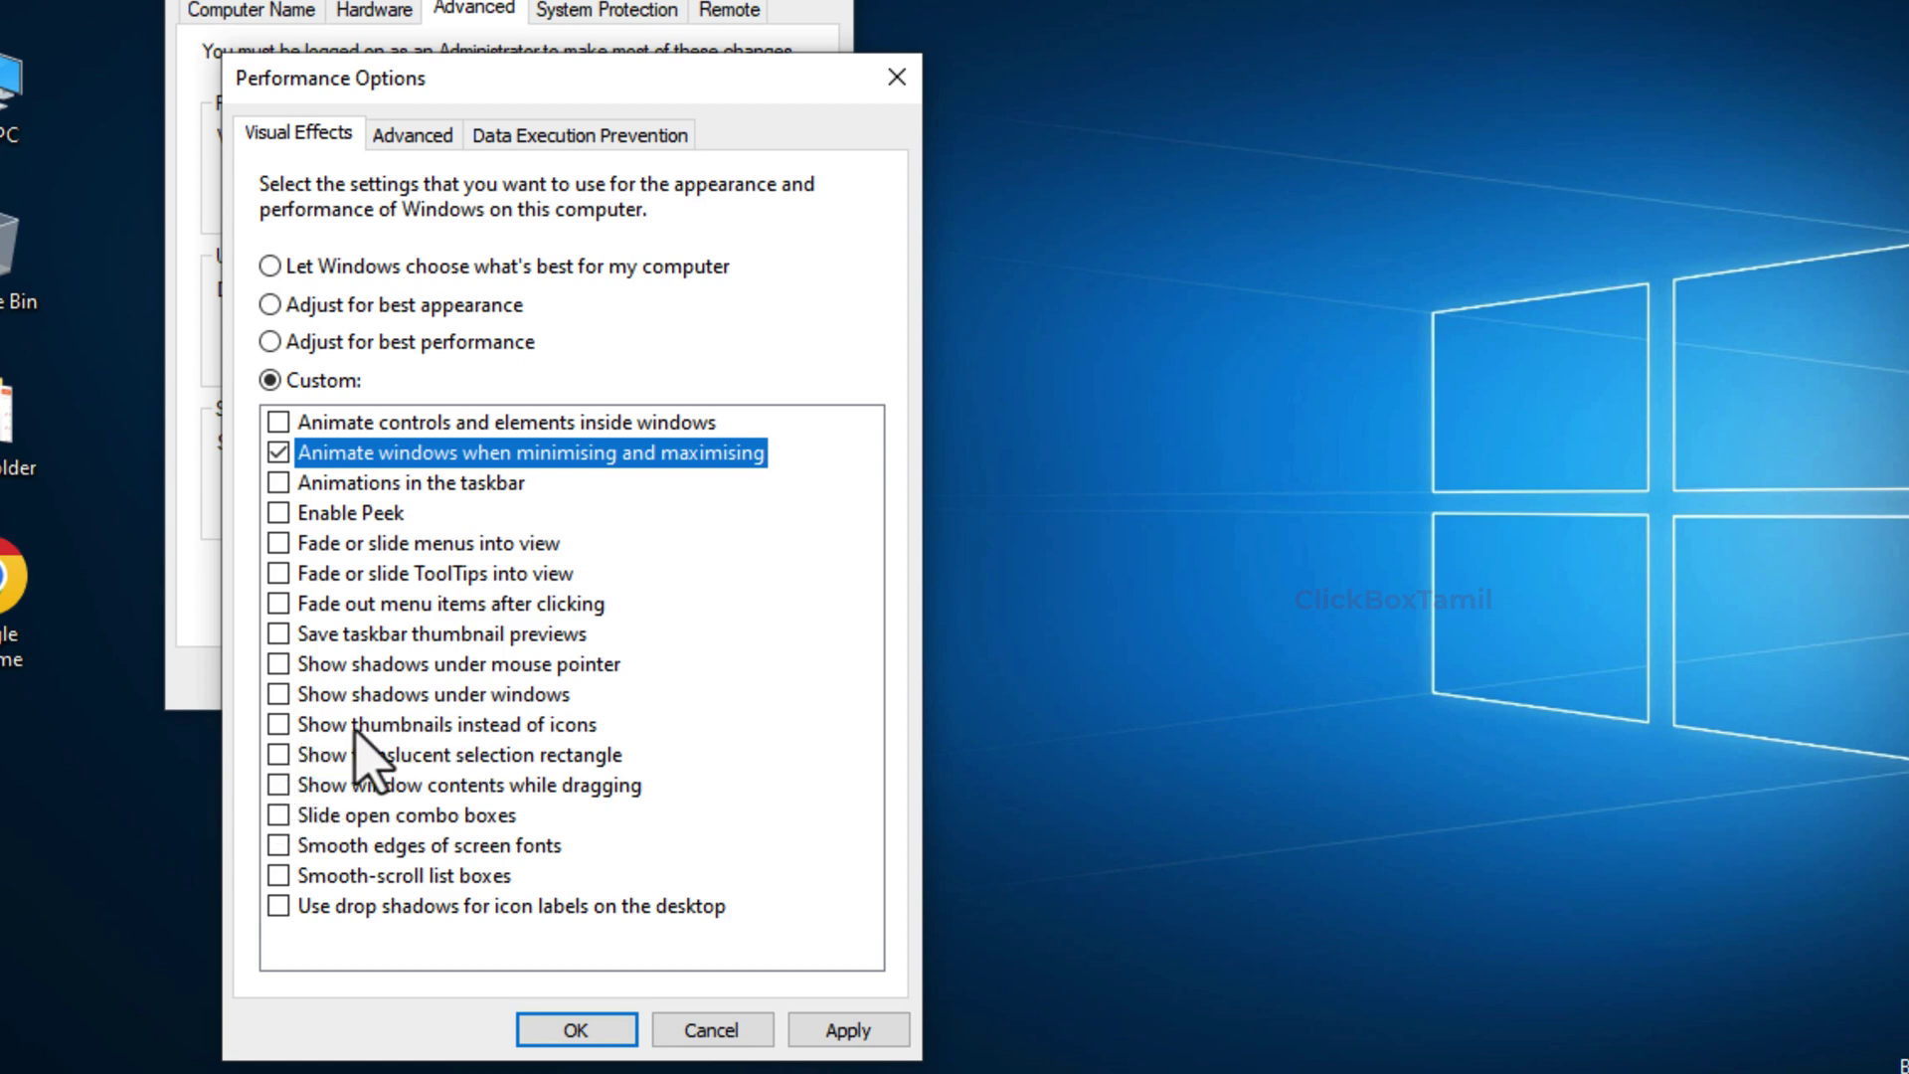
{"action": "left_click", "coordinate": [277, 726]}
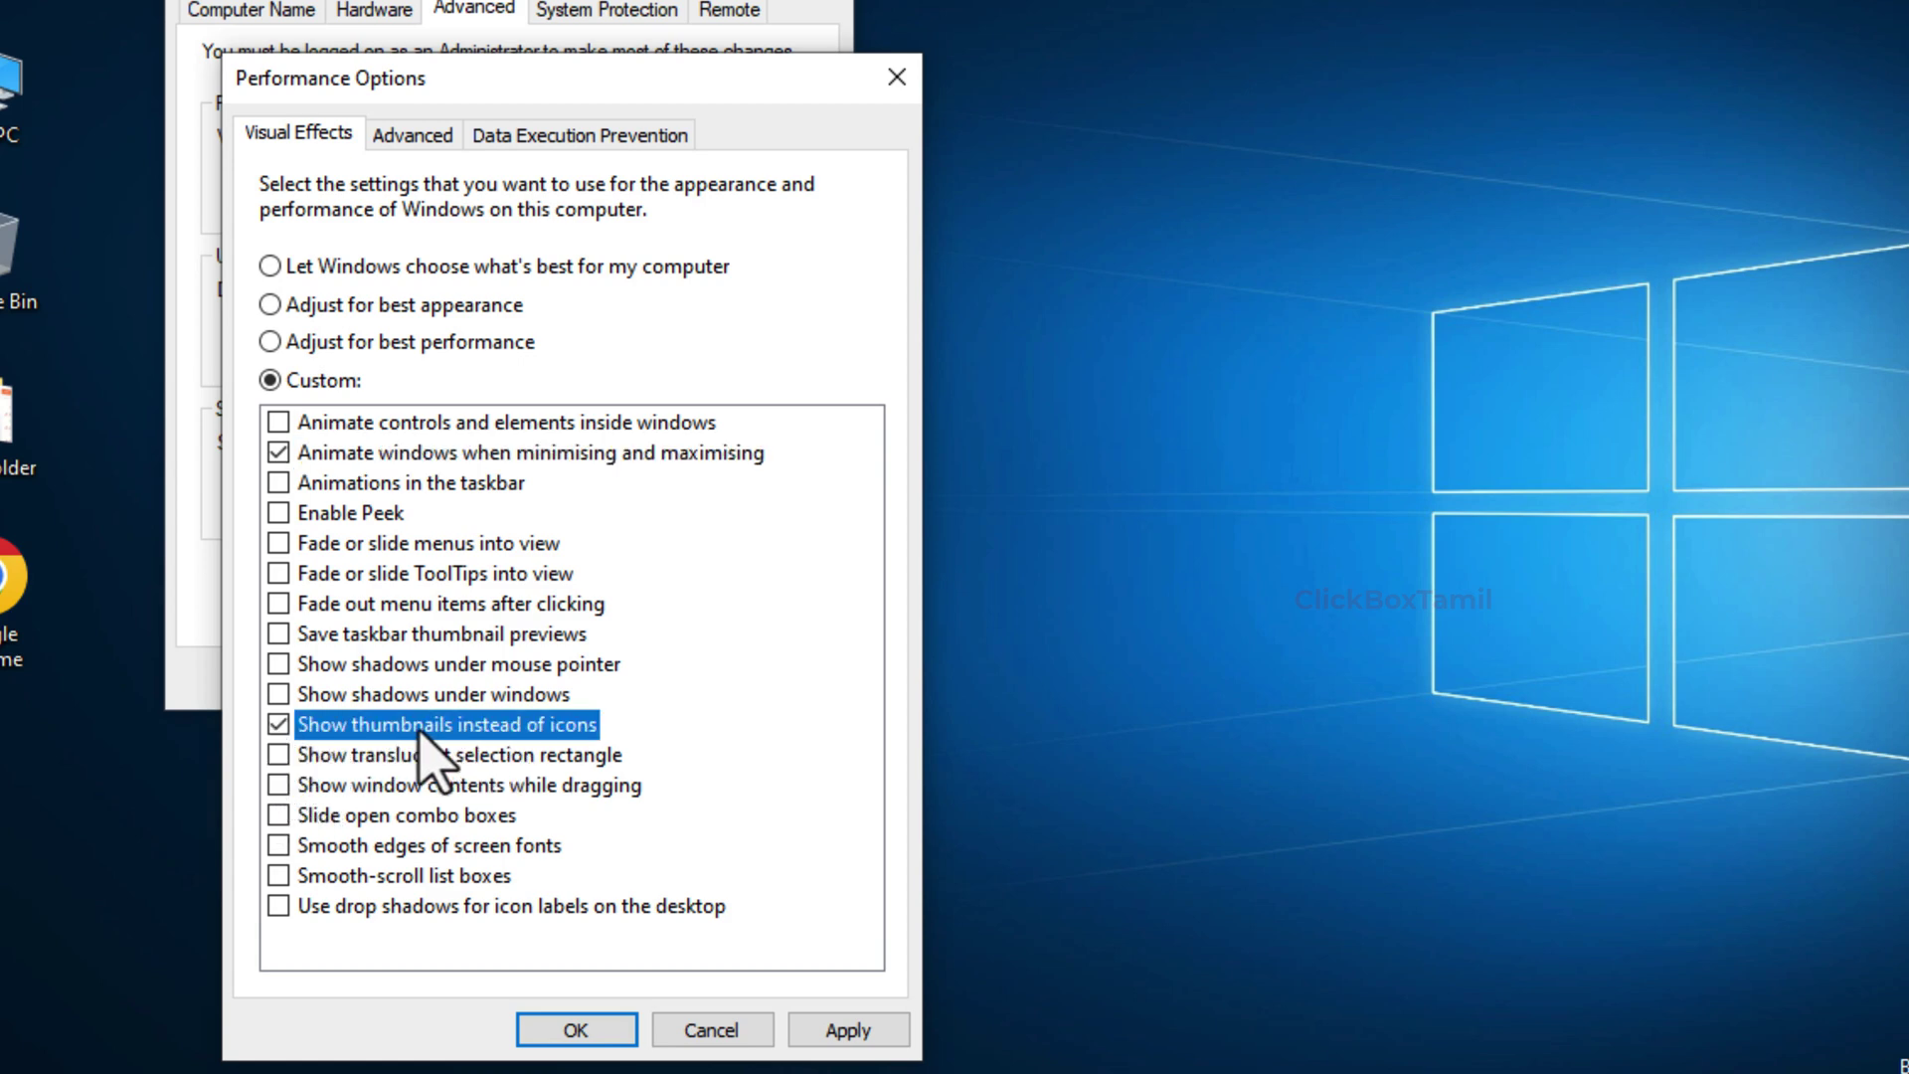
{"action": "left_click", "coordinate": [277, 848]}
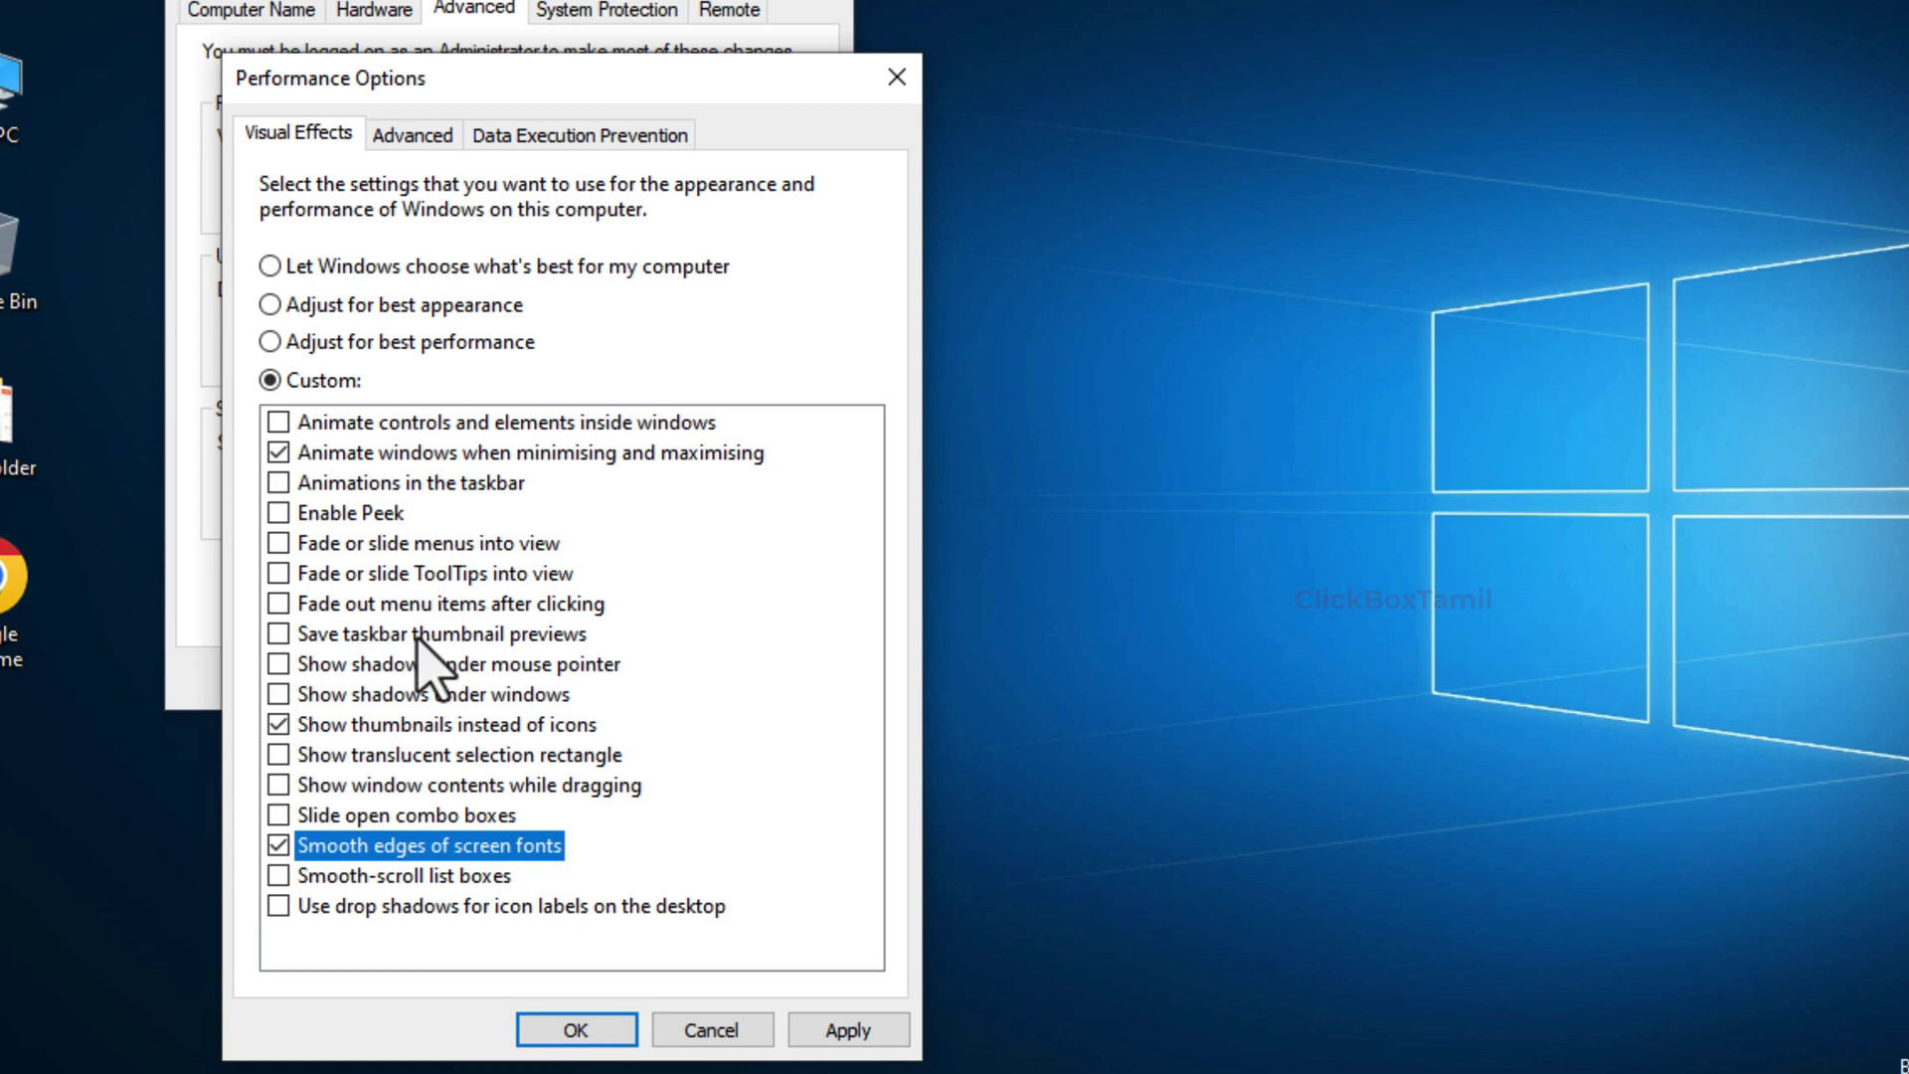
{"action": "left_click", "coordinate": [861, 1028]}
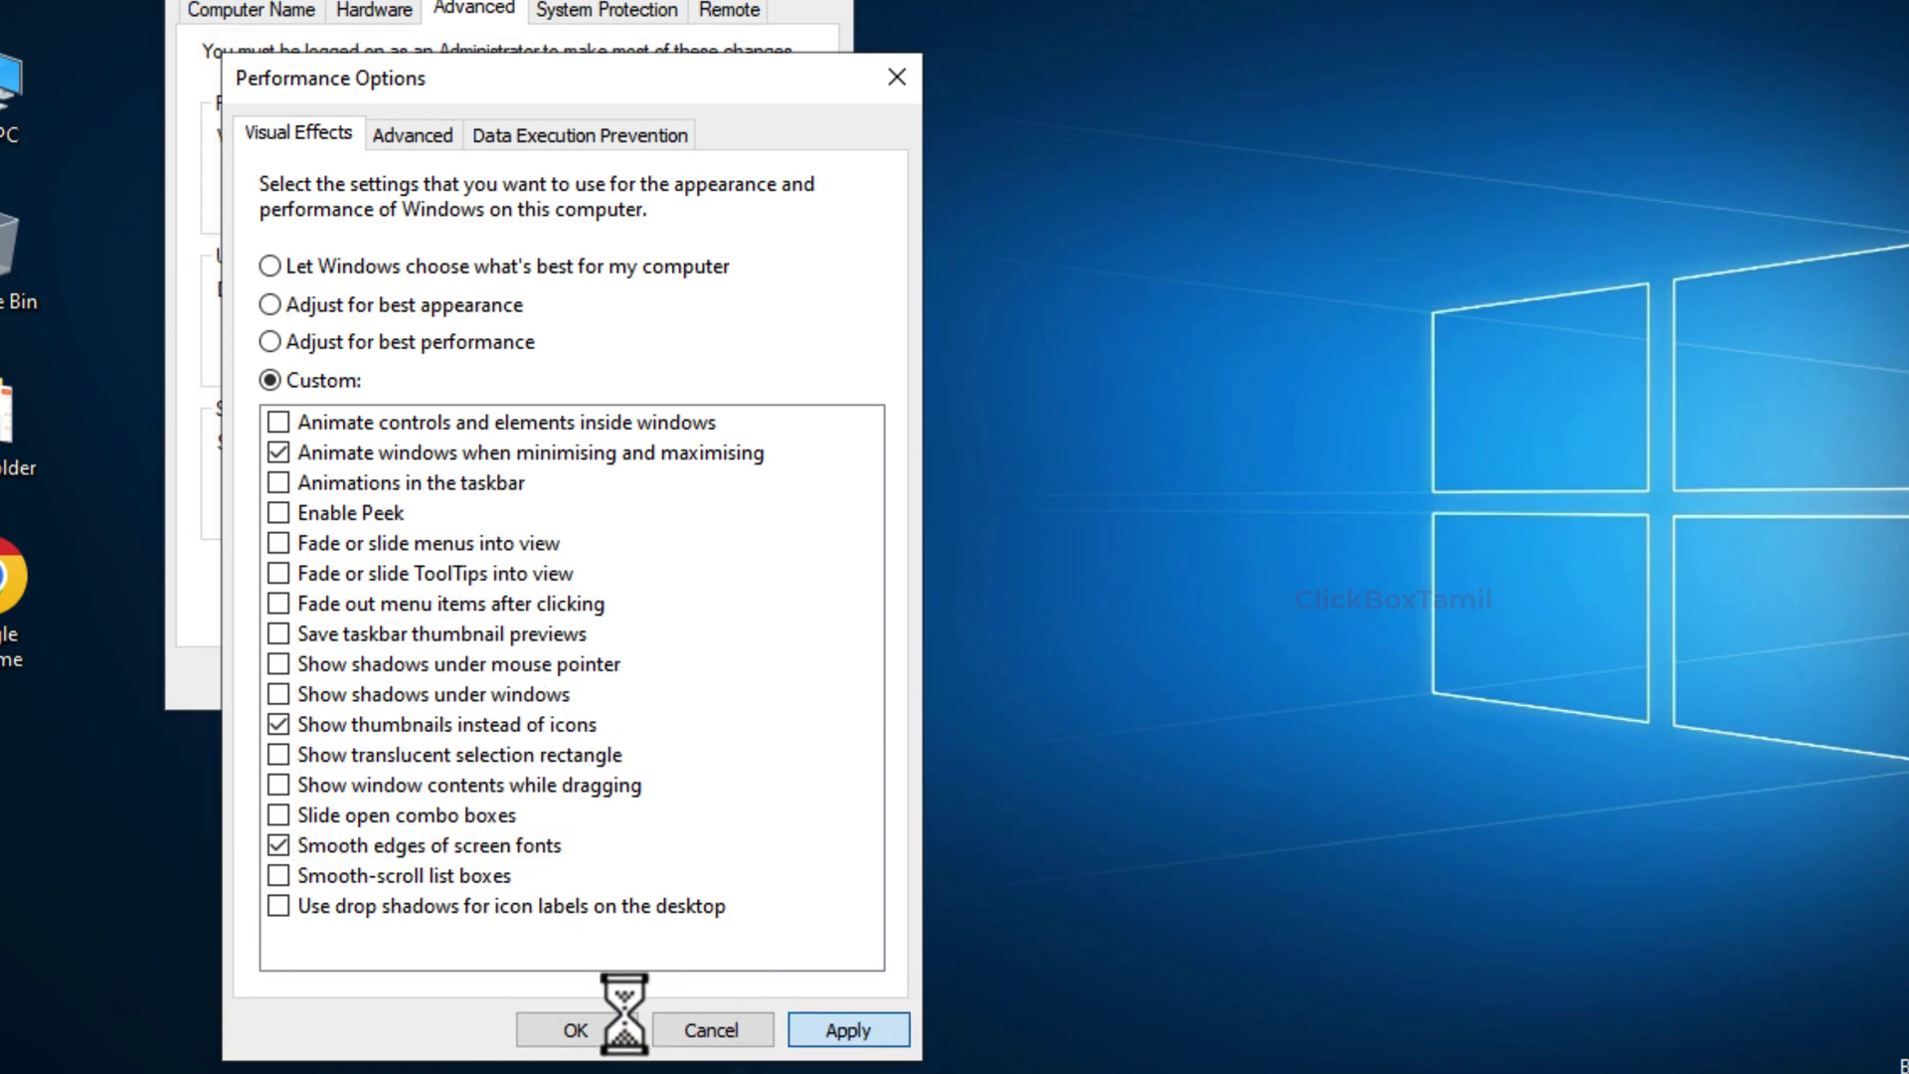
{"action": "left_click", "coordinate": [549, 1030]}
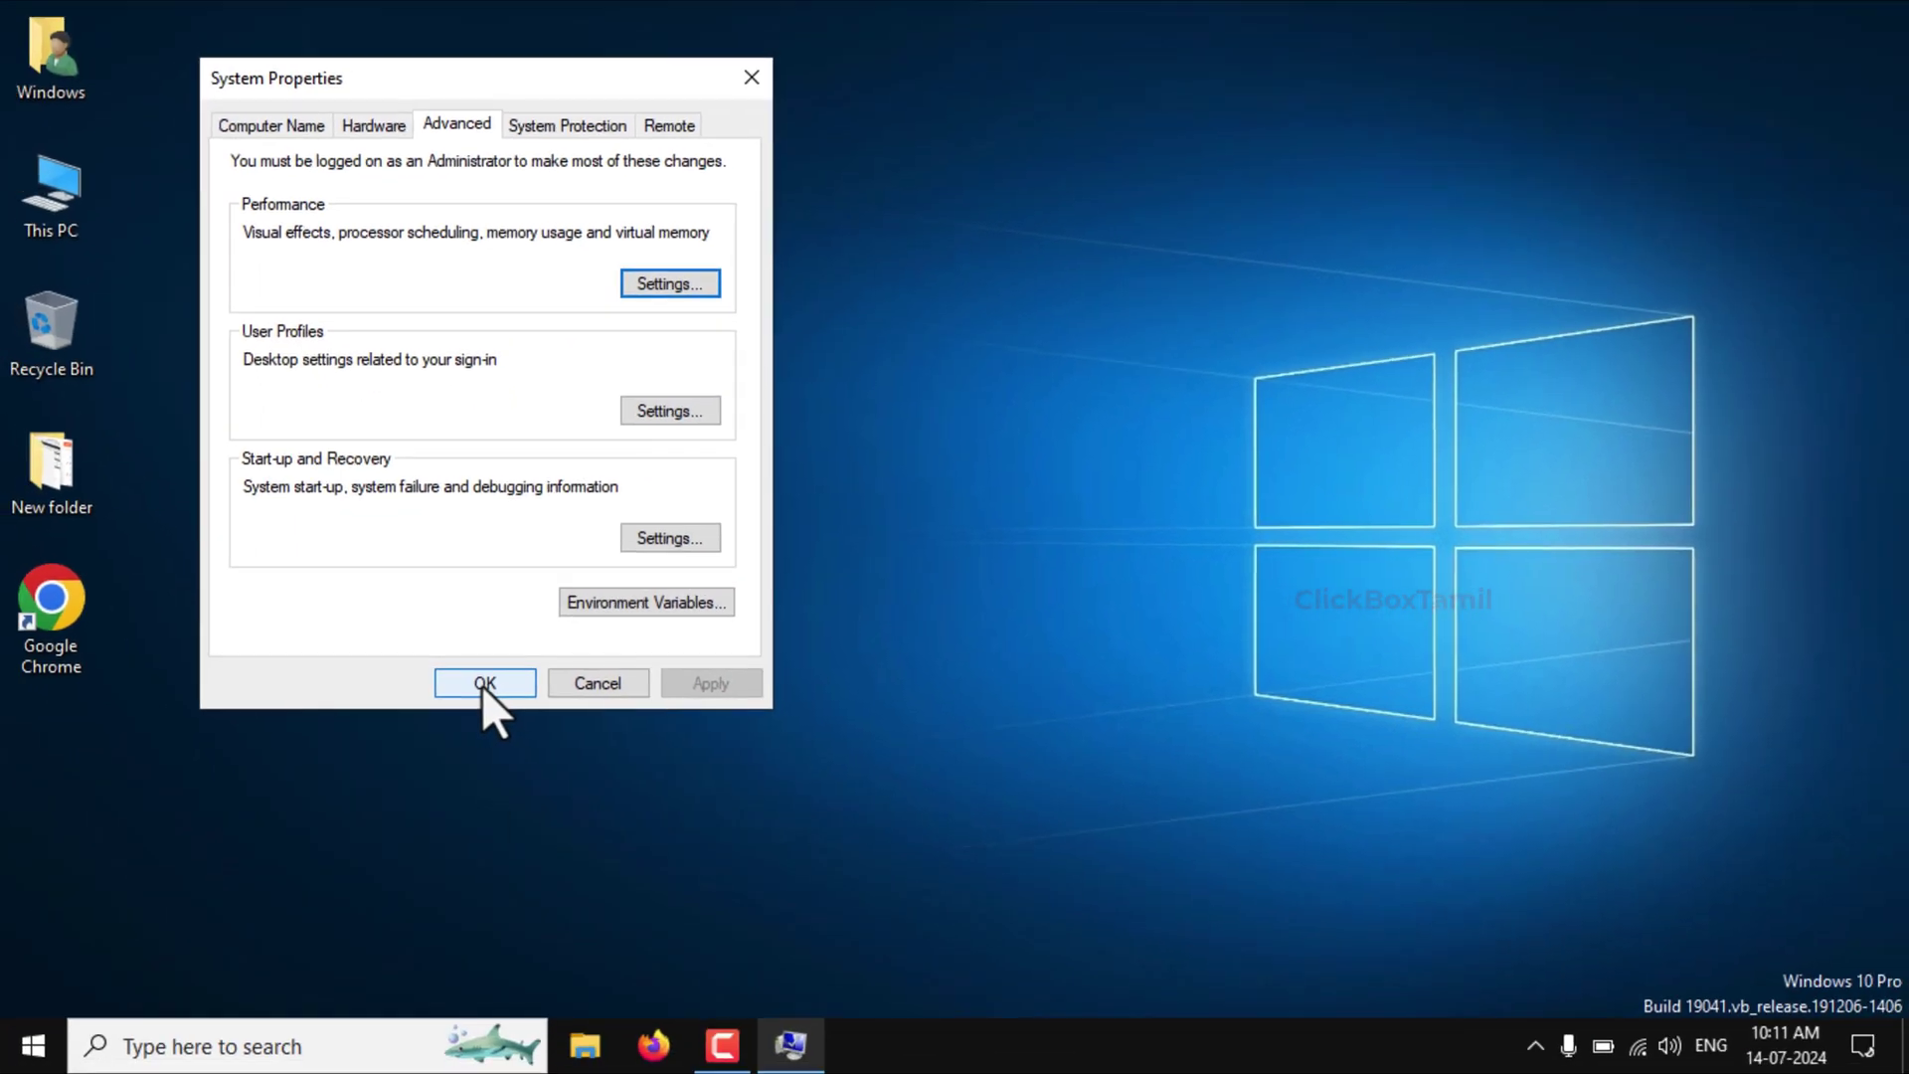
{"action": "left_click", "coordinate": [507, 678]}
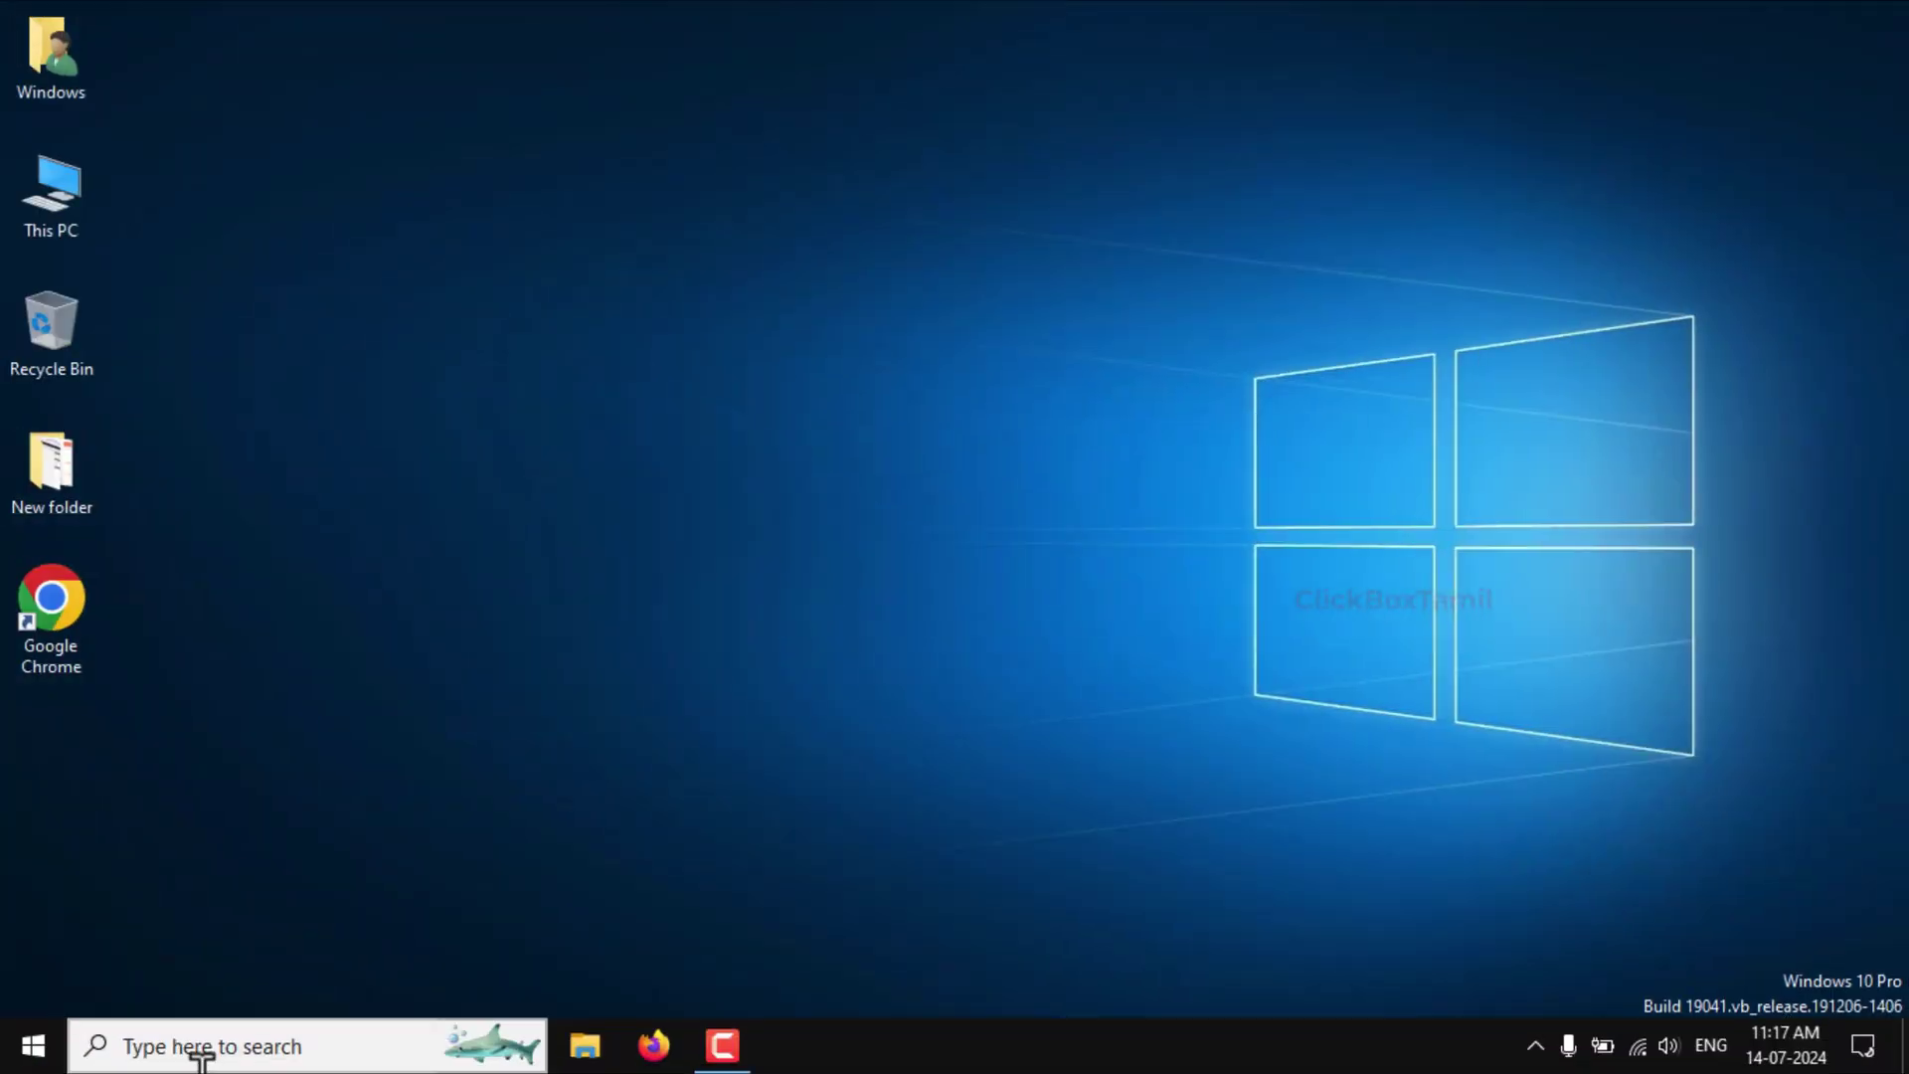
Search Windows for the Registry Editor and open it.
{"action": "left_click", "coordinate": [202, 1046]}
{"action": "type", "text": "r"}
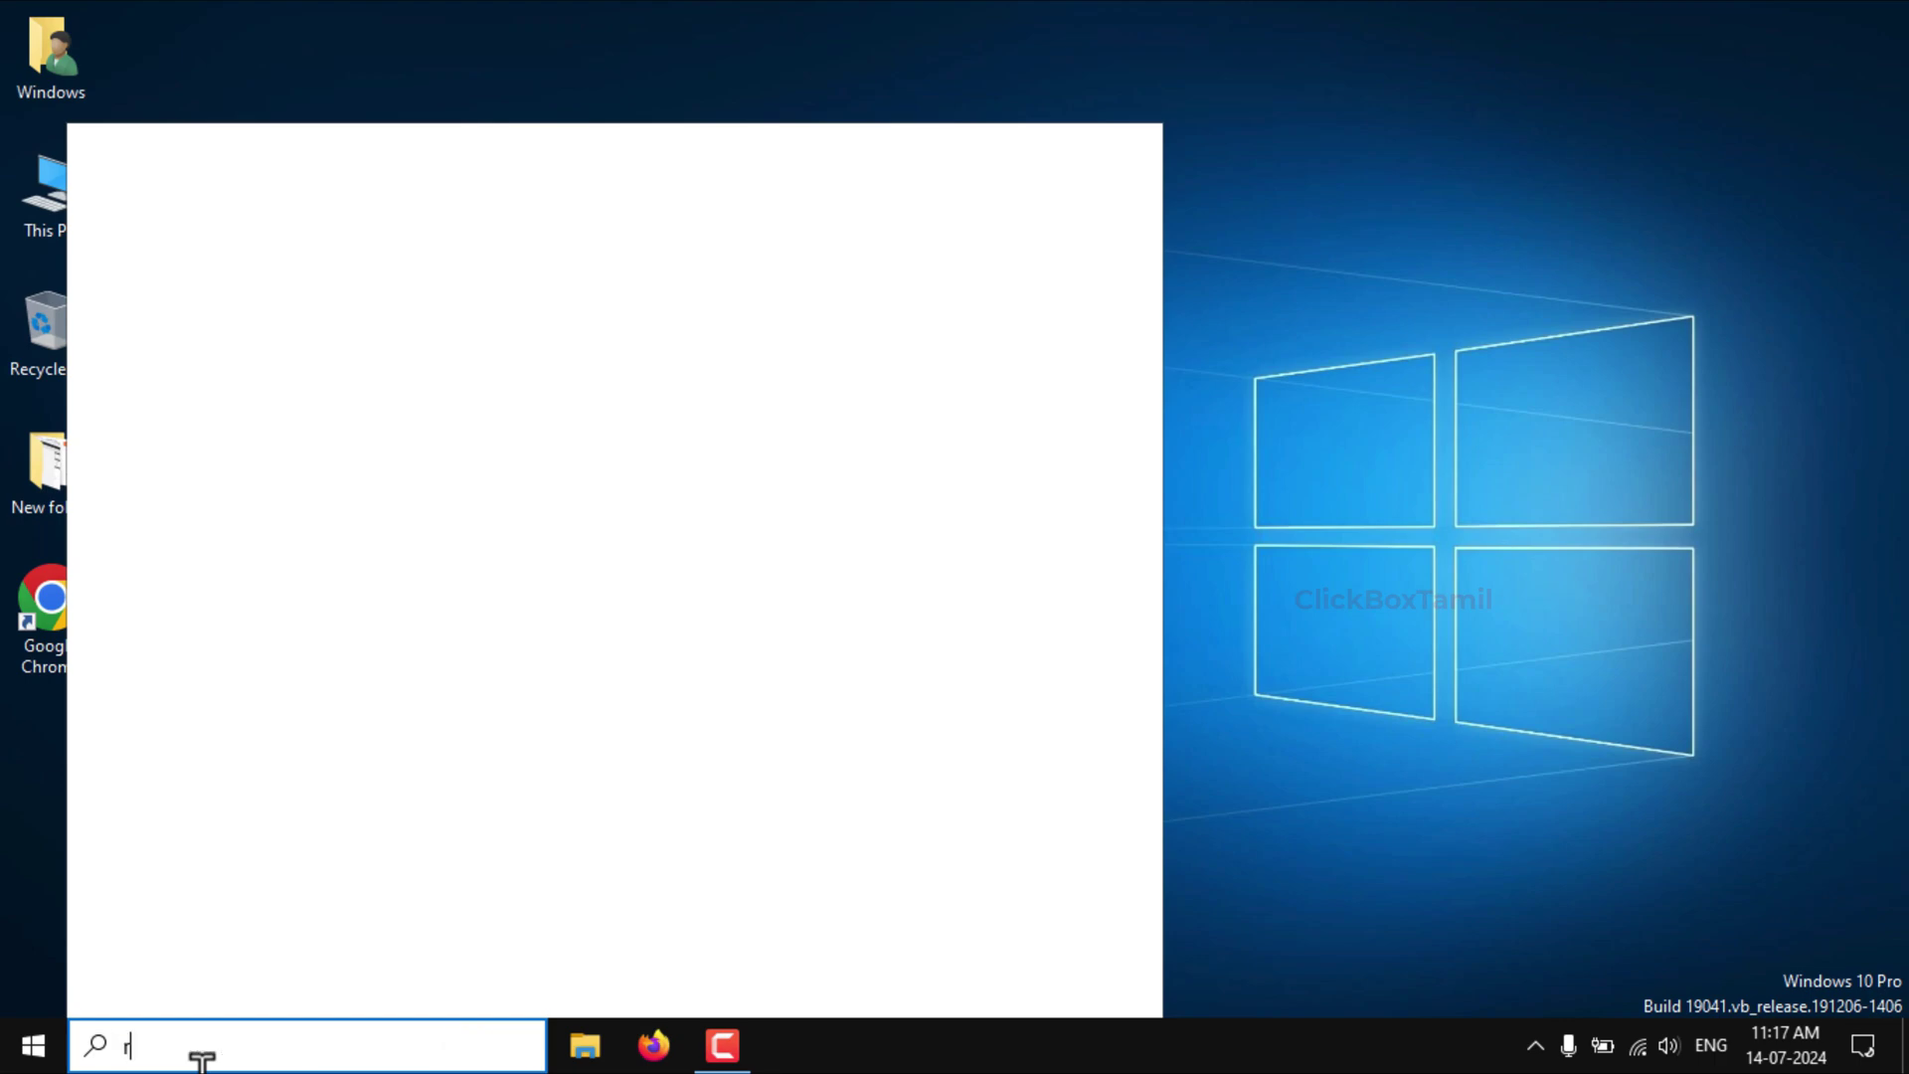
{"action": "type", "text": "egist"}
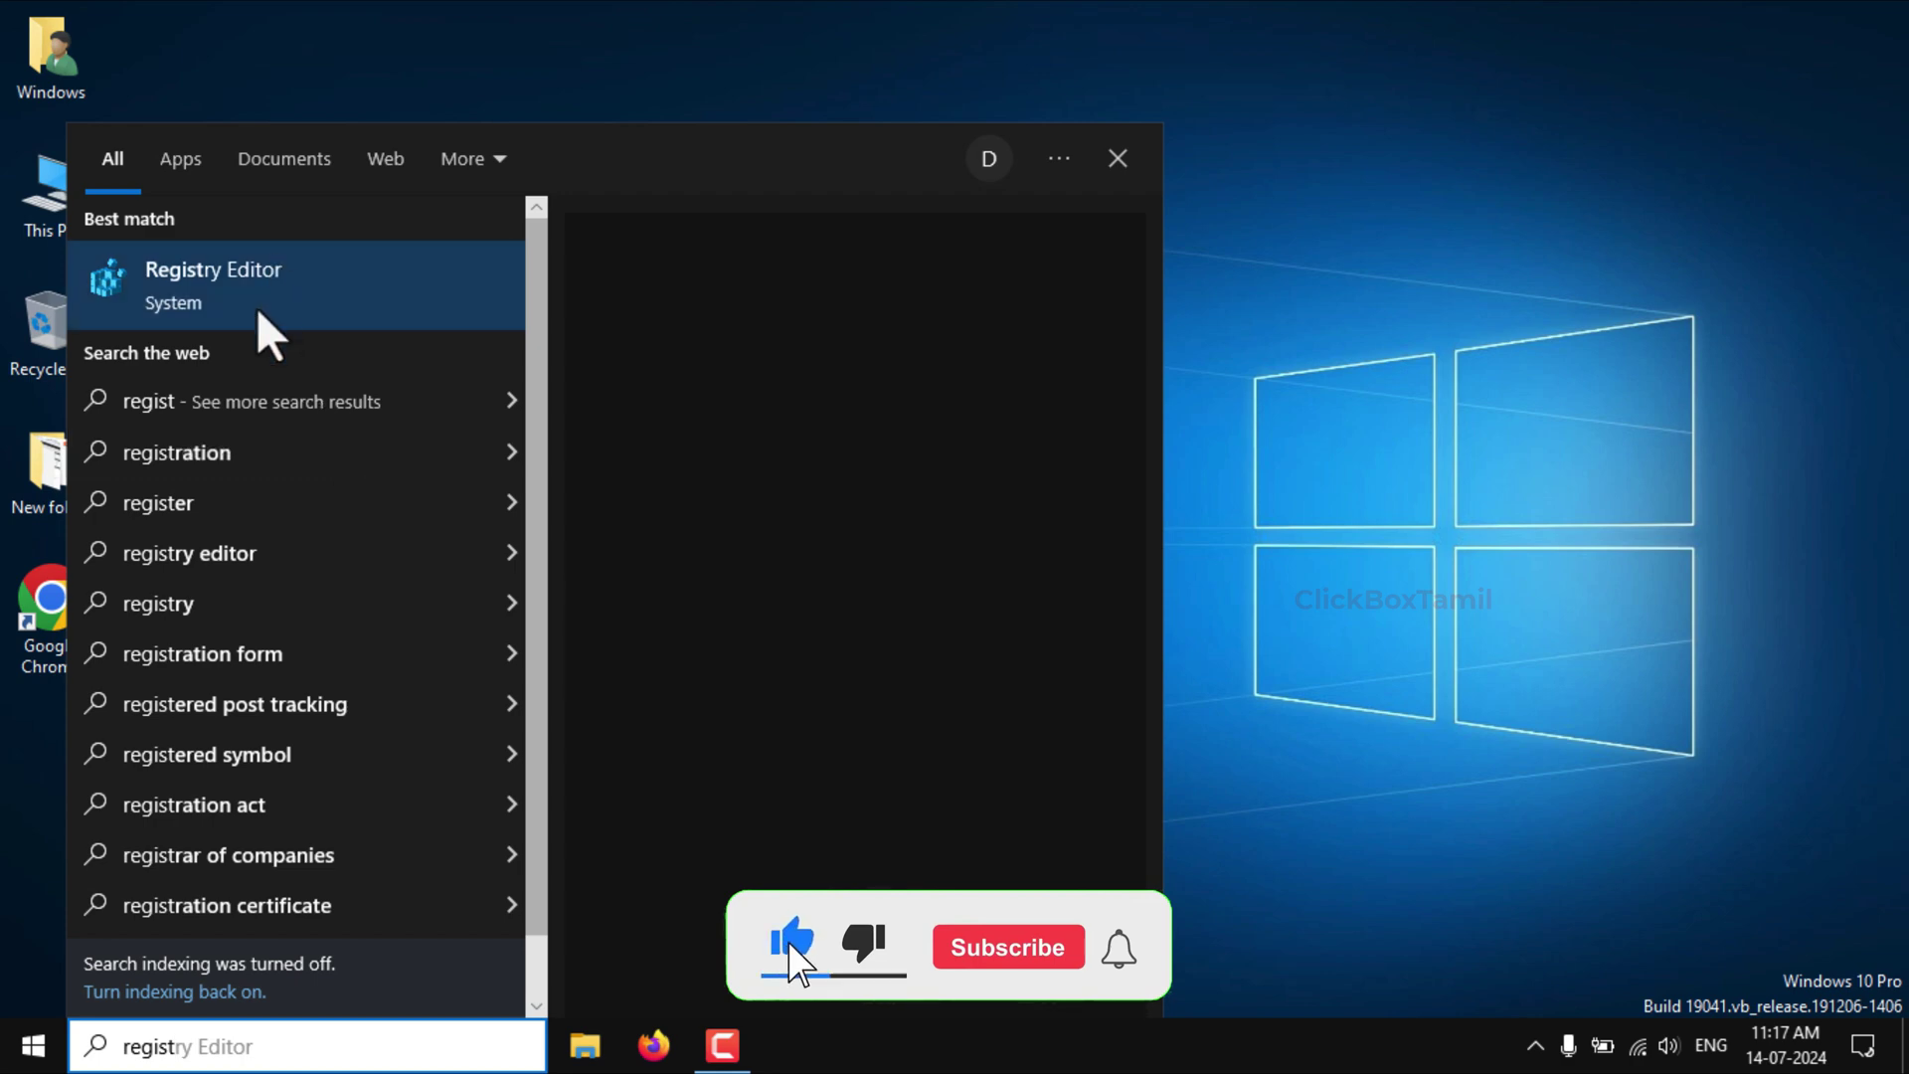
{"action": "left_click", "coordinate": [287, 287]}
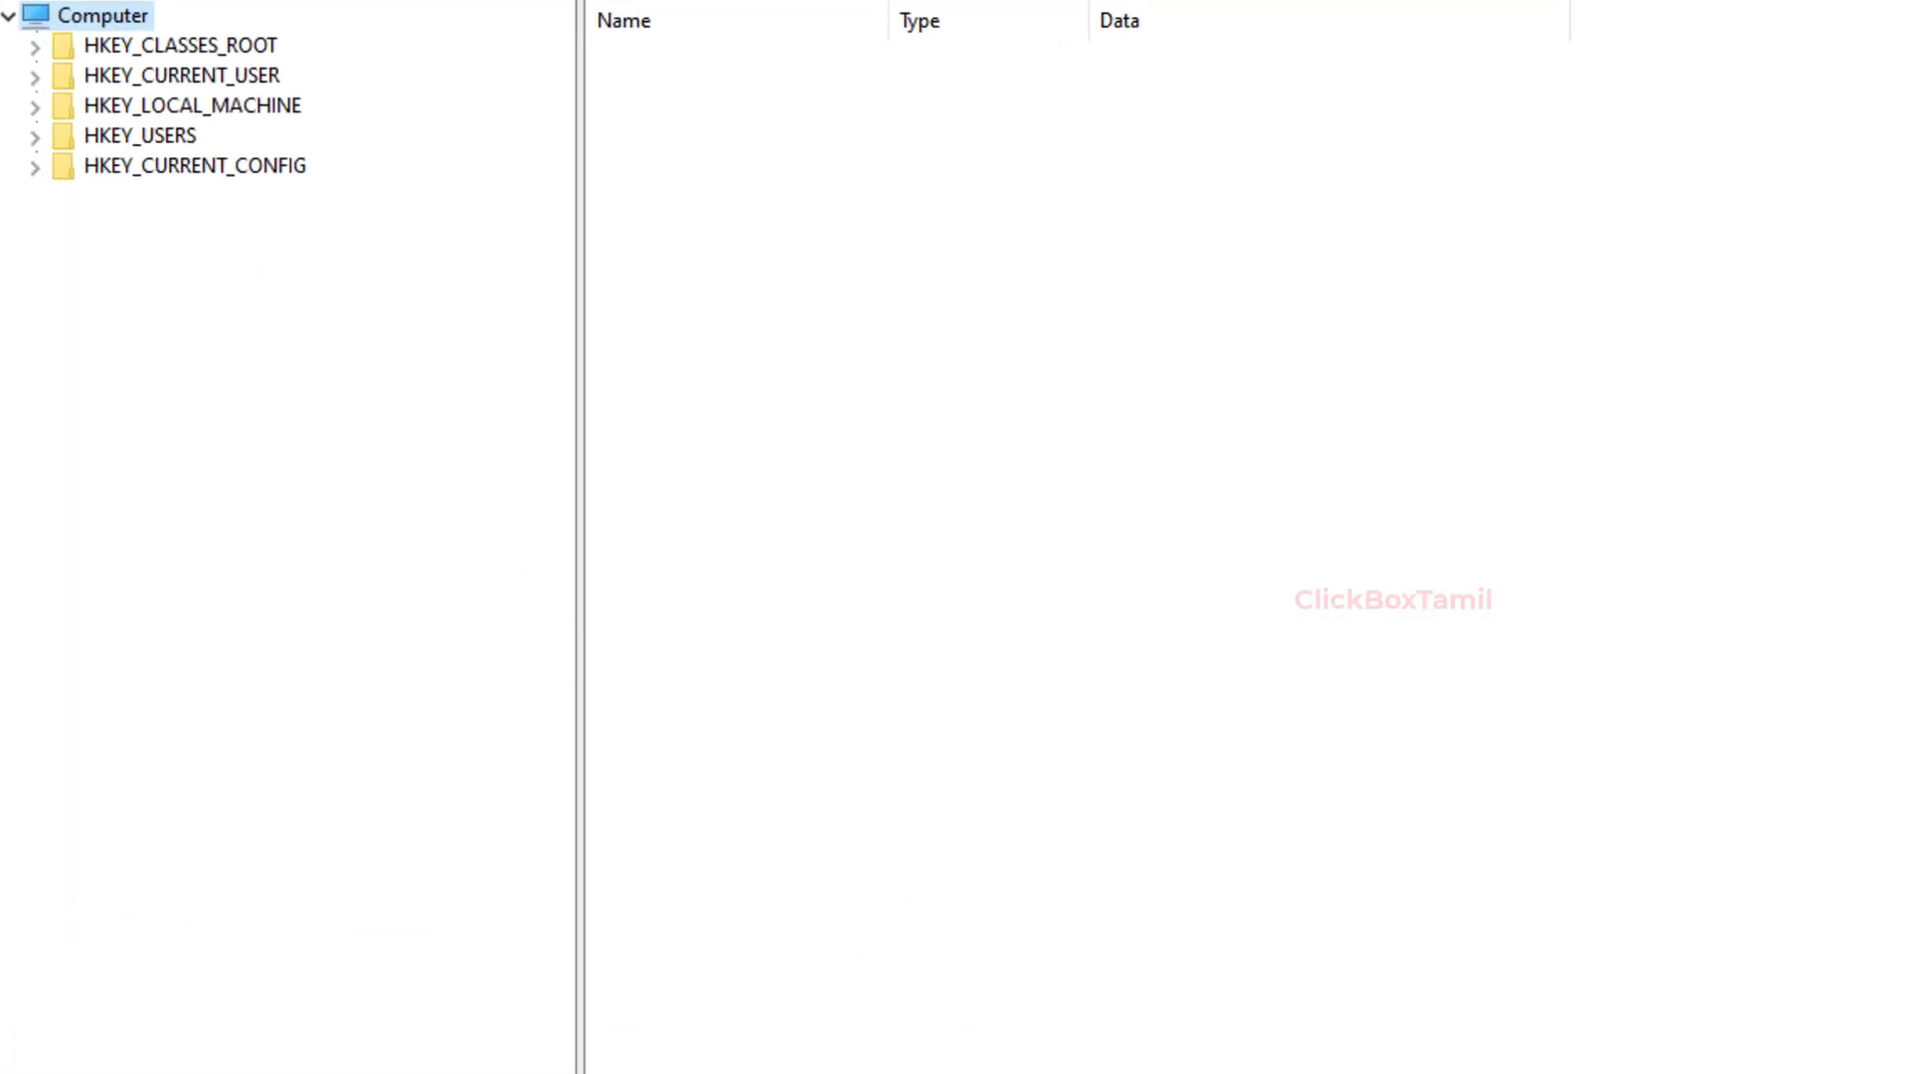
Navigate to the registry key HKEY_LOCAL_MACHINE\SYSTEM\ControlSet001\Services\Ndu and select it.
{"action": "left_click", "coordinate": [35, 106]}
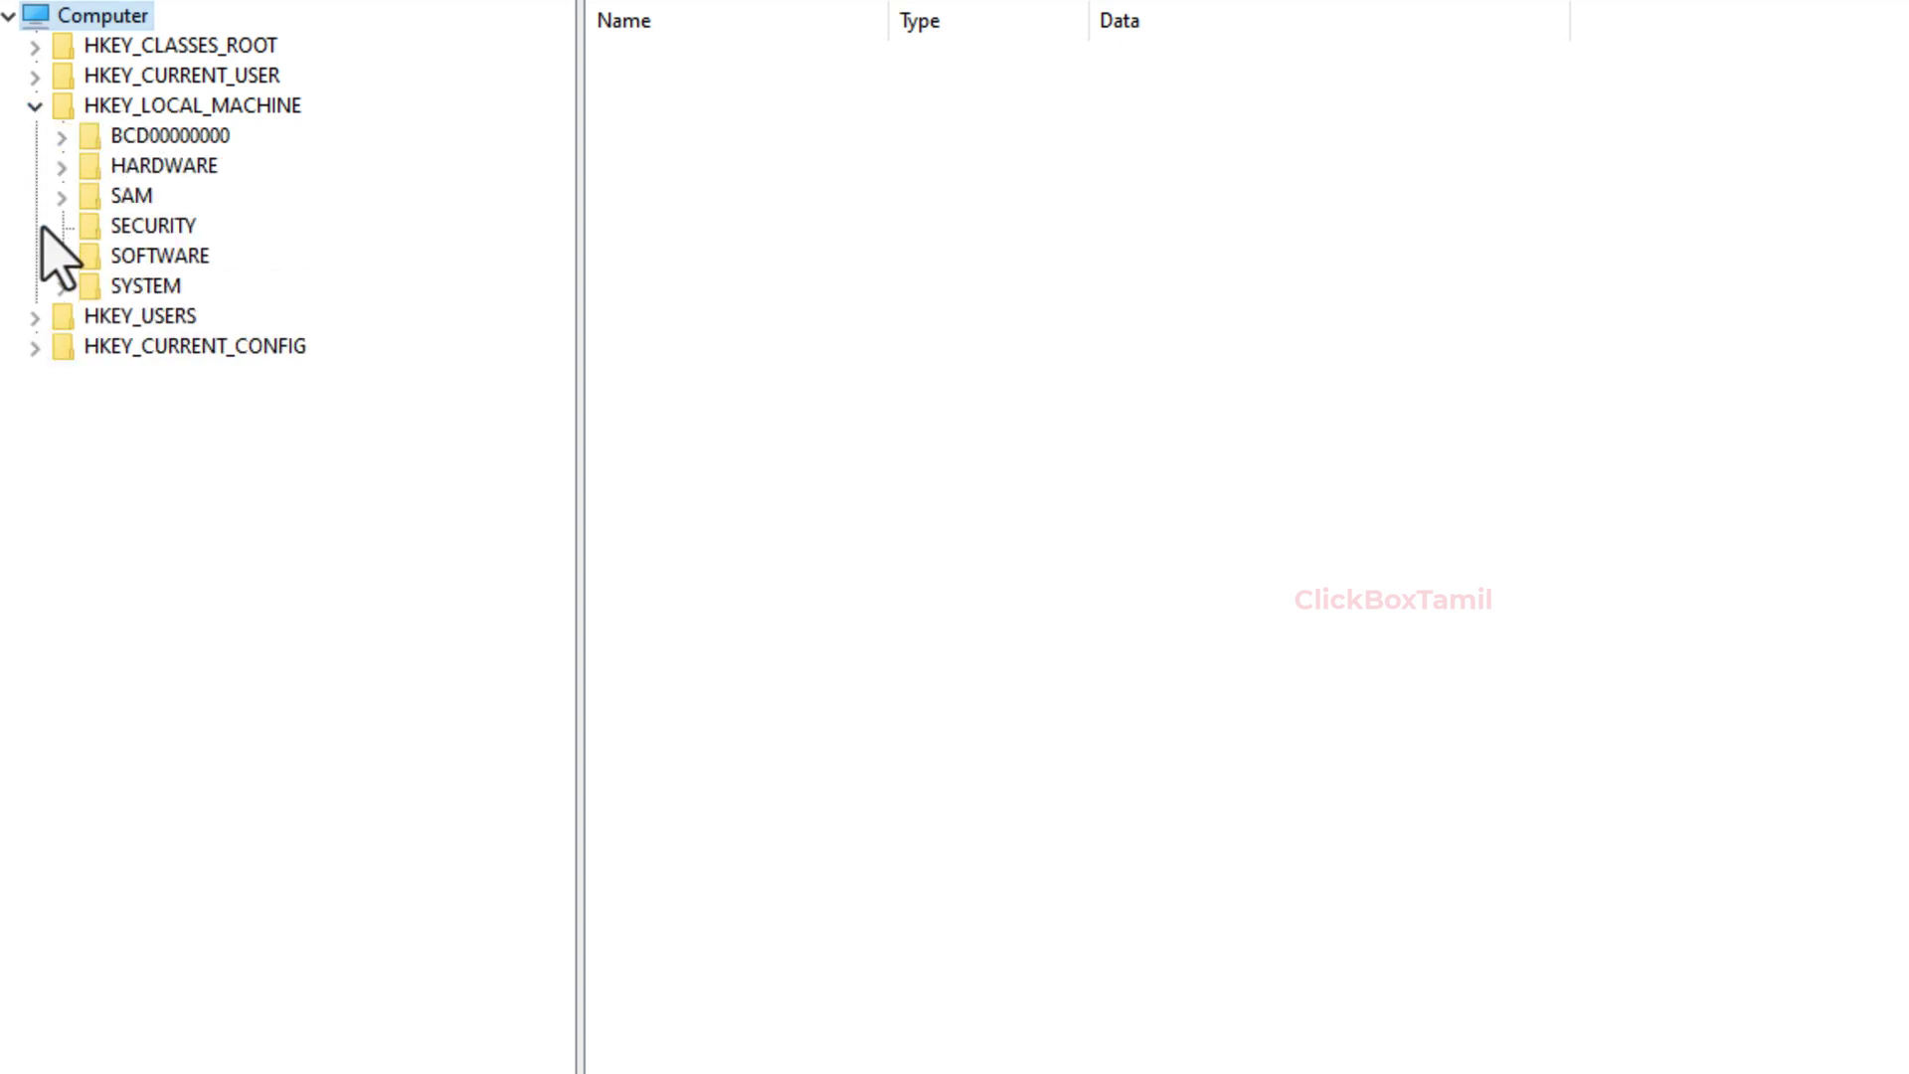
{"action": "left_click", "coordinate": [60, 289]}
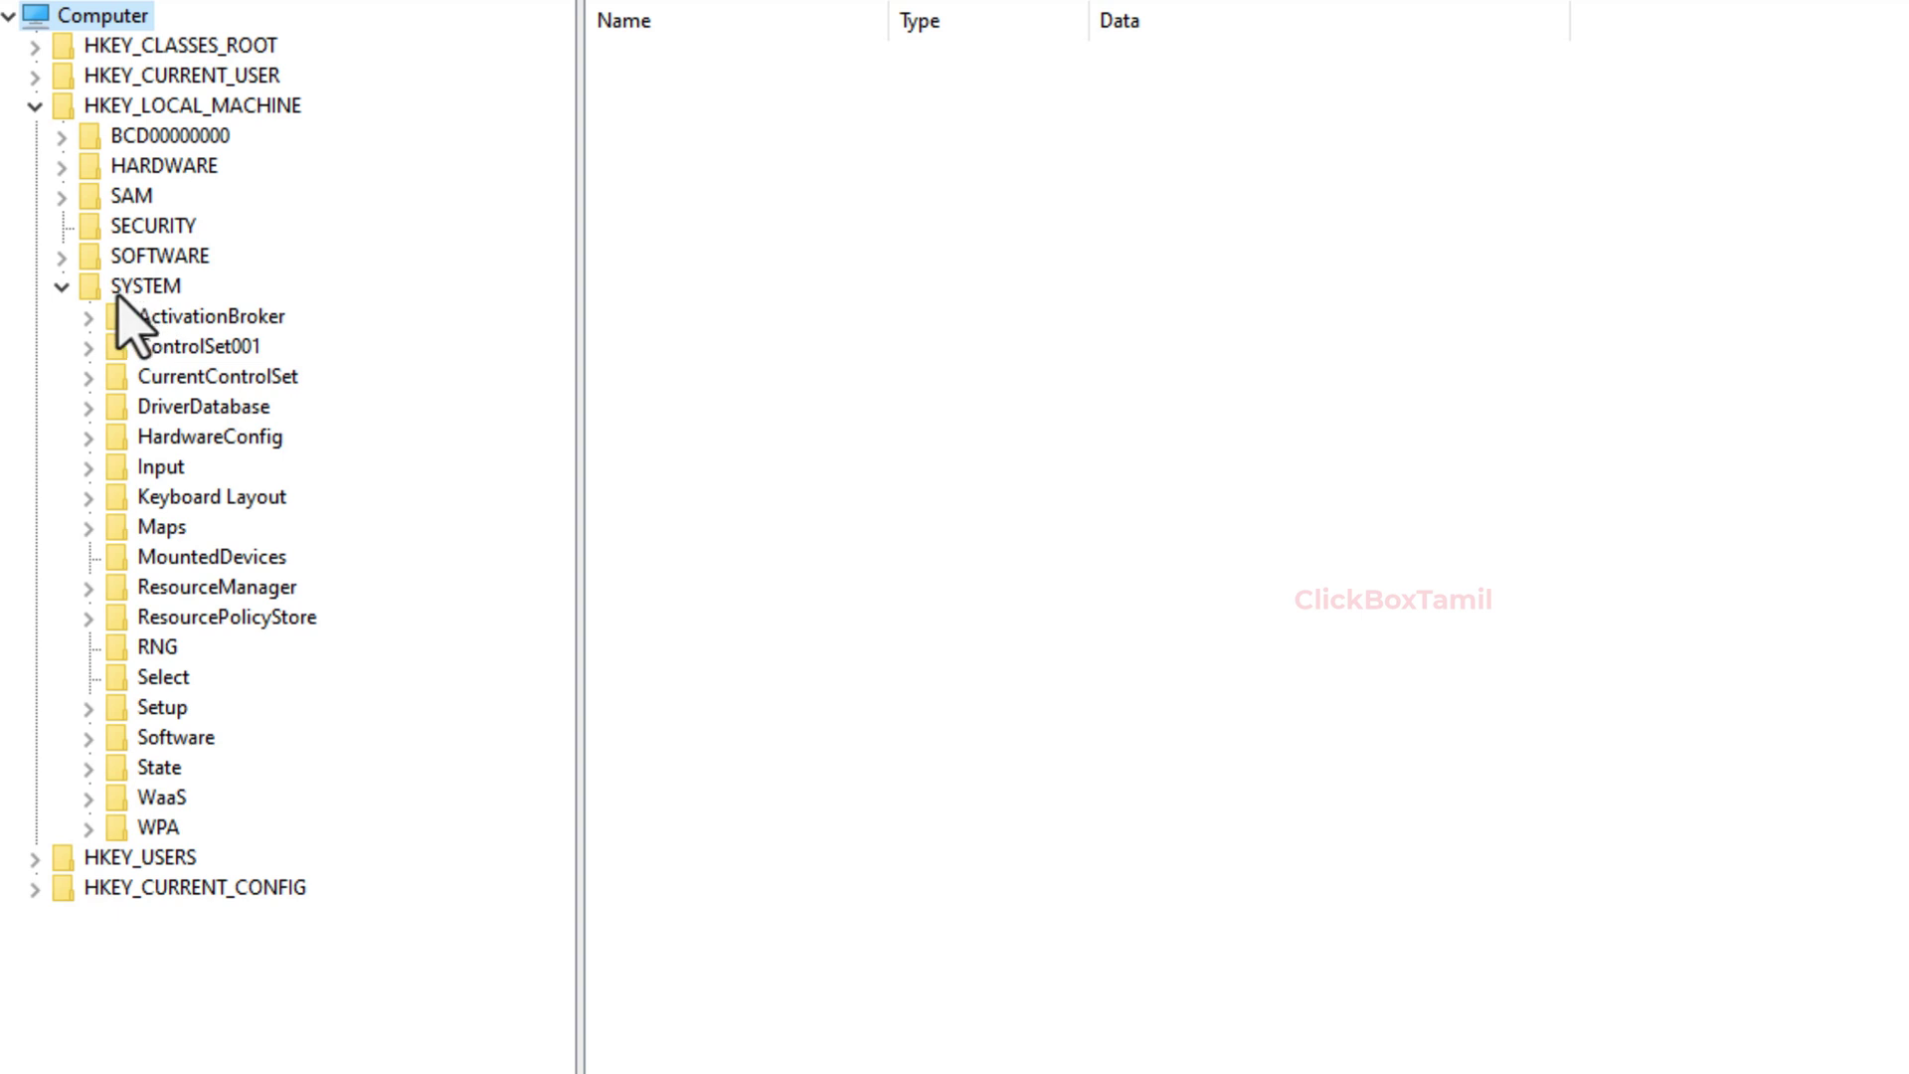
{"action": "left_click", "coordinate": [88, 348]}
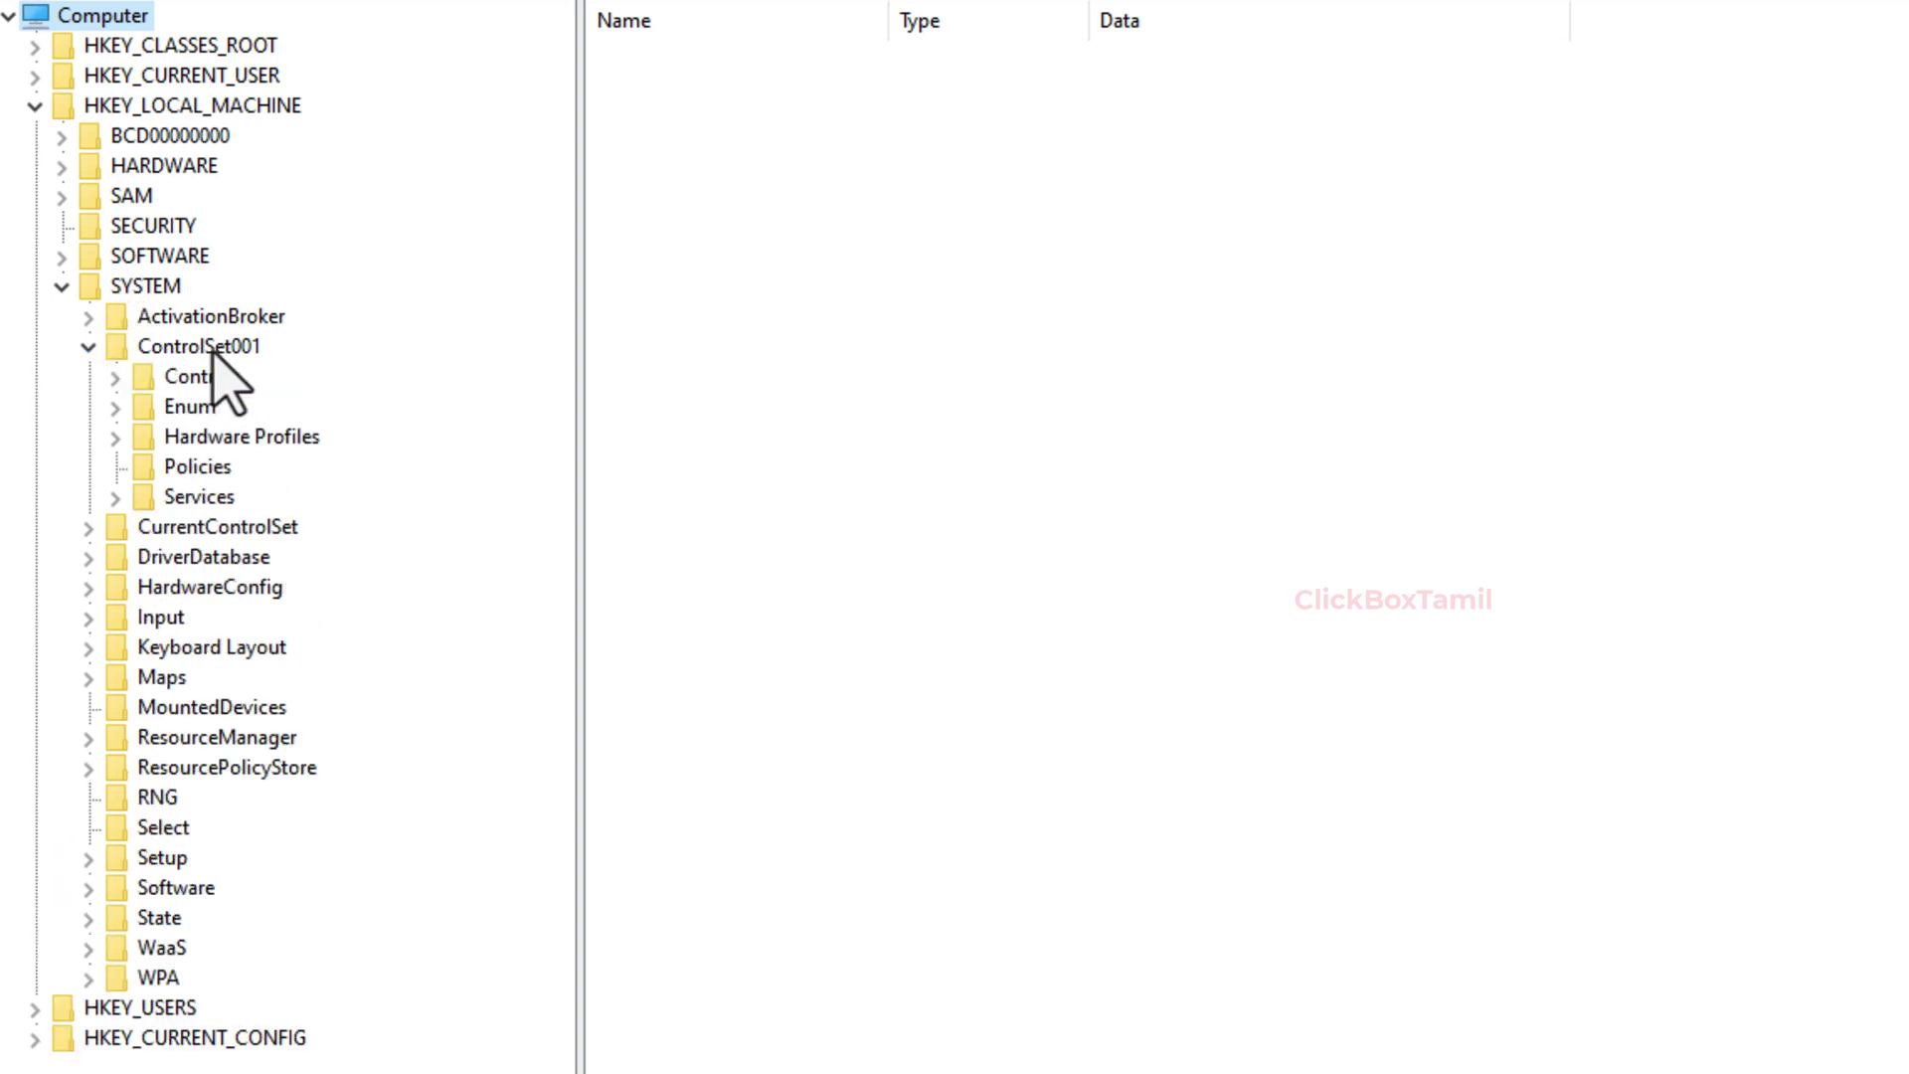
{"action": "left_click", "coordinate": [115, 497]}
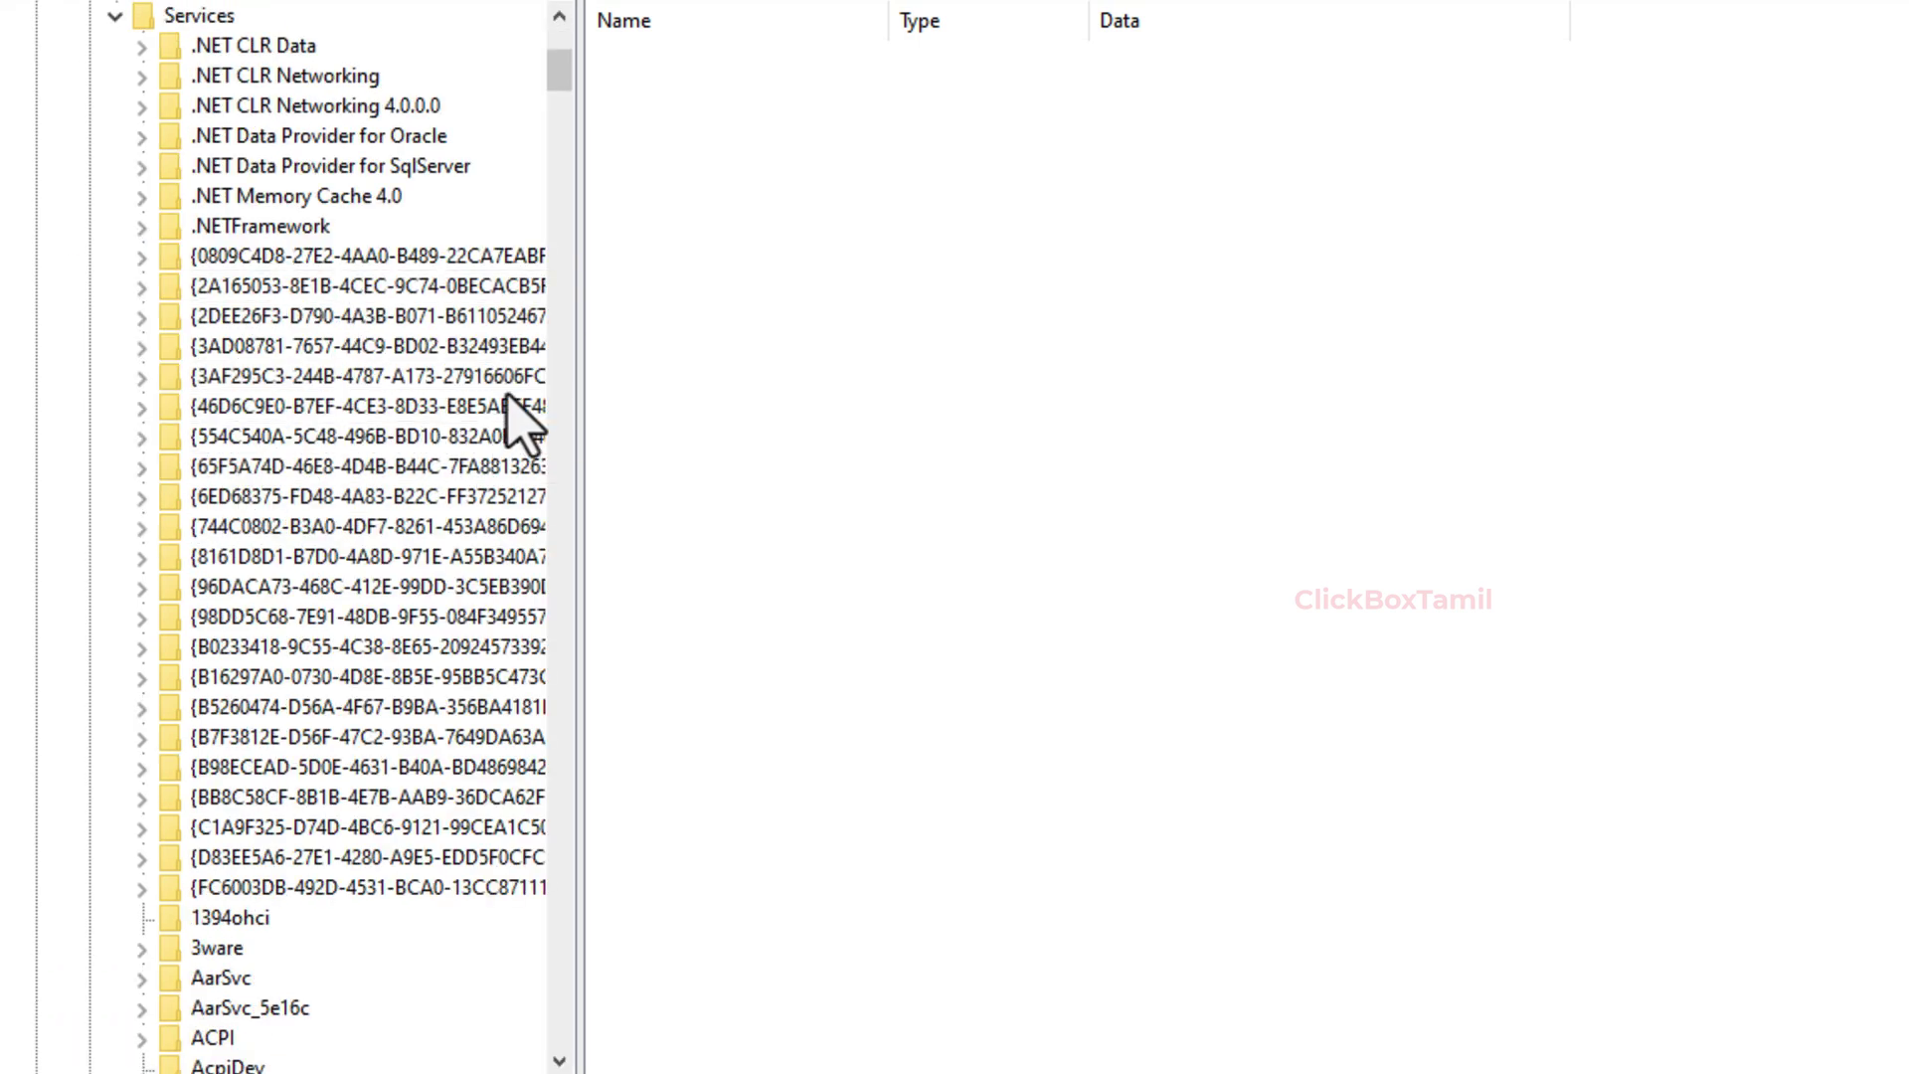
{"action": "left_click", "coordinate": [333, 500]}
{"action": "key", "text": "n"}
{"action": "scroll", "coordinate": [341, 541], "scroll_direction": "down", "scroll_amount": 4}
{"action": "scroll", "coordinate": [341, 541], "scroll_direction": "down", "scroll_amount": 2}
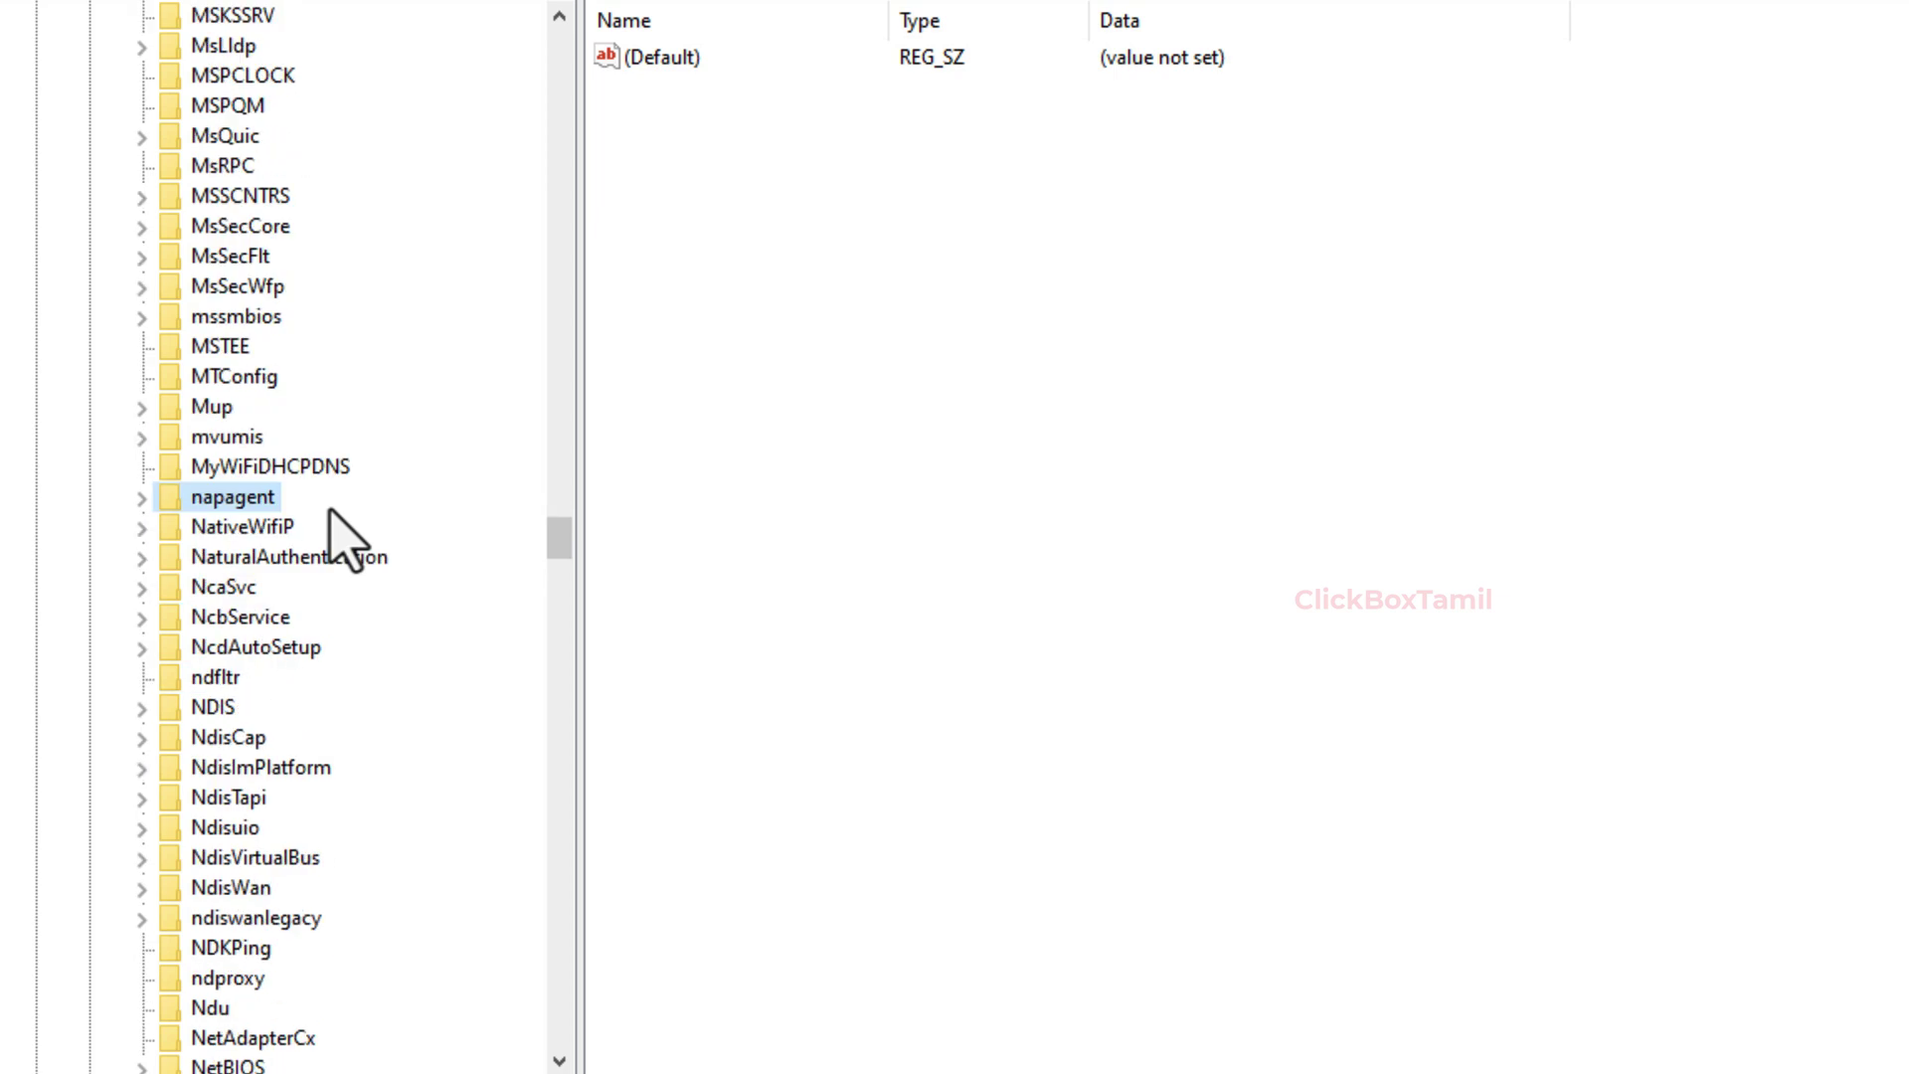
{"action": "scroll", "coordinate": [343, 537], "scroll_direction": "down", "scroll_amount": 5}
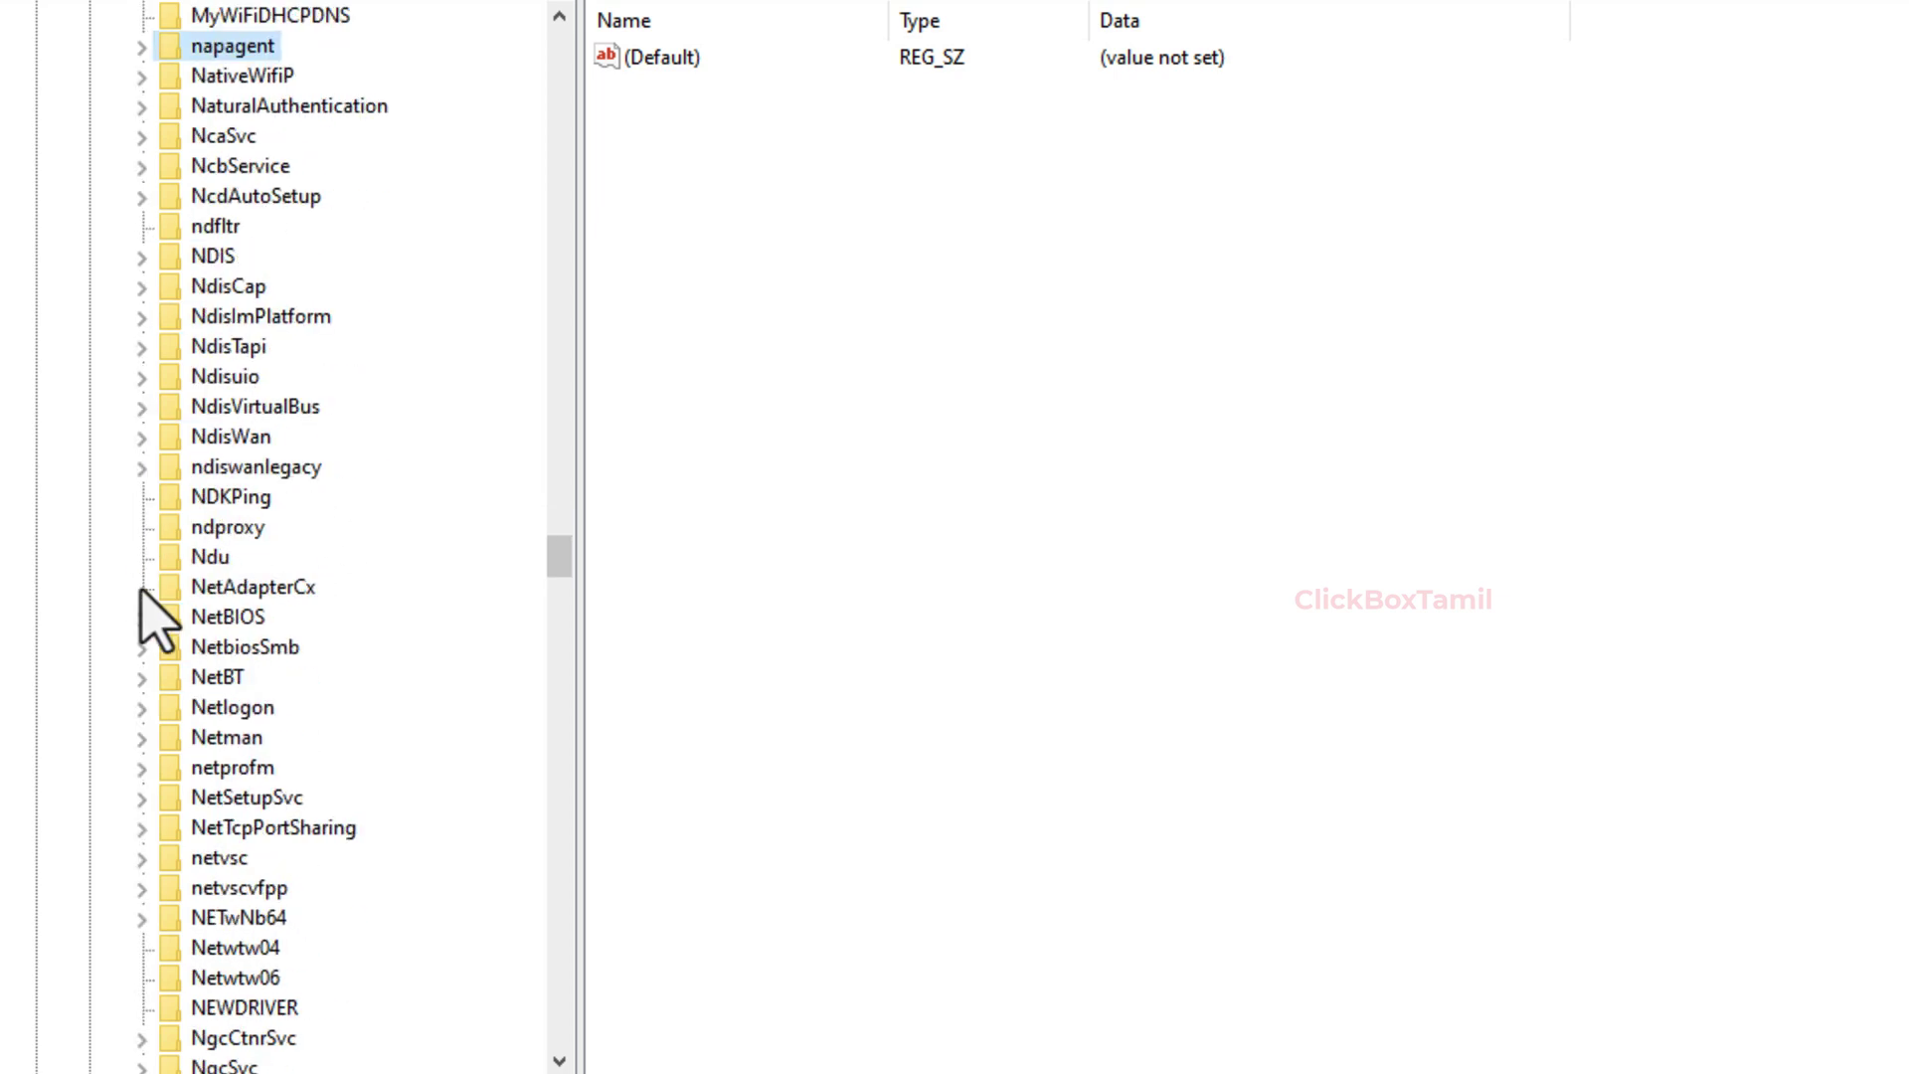
{"action": "left_click", "coordinate": [207, 559]}
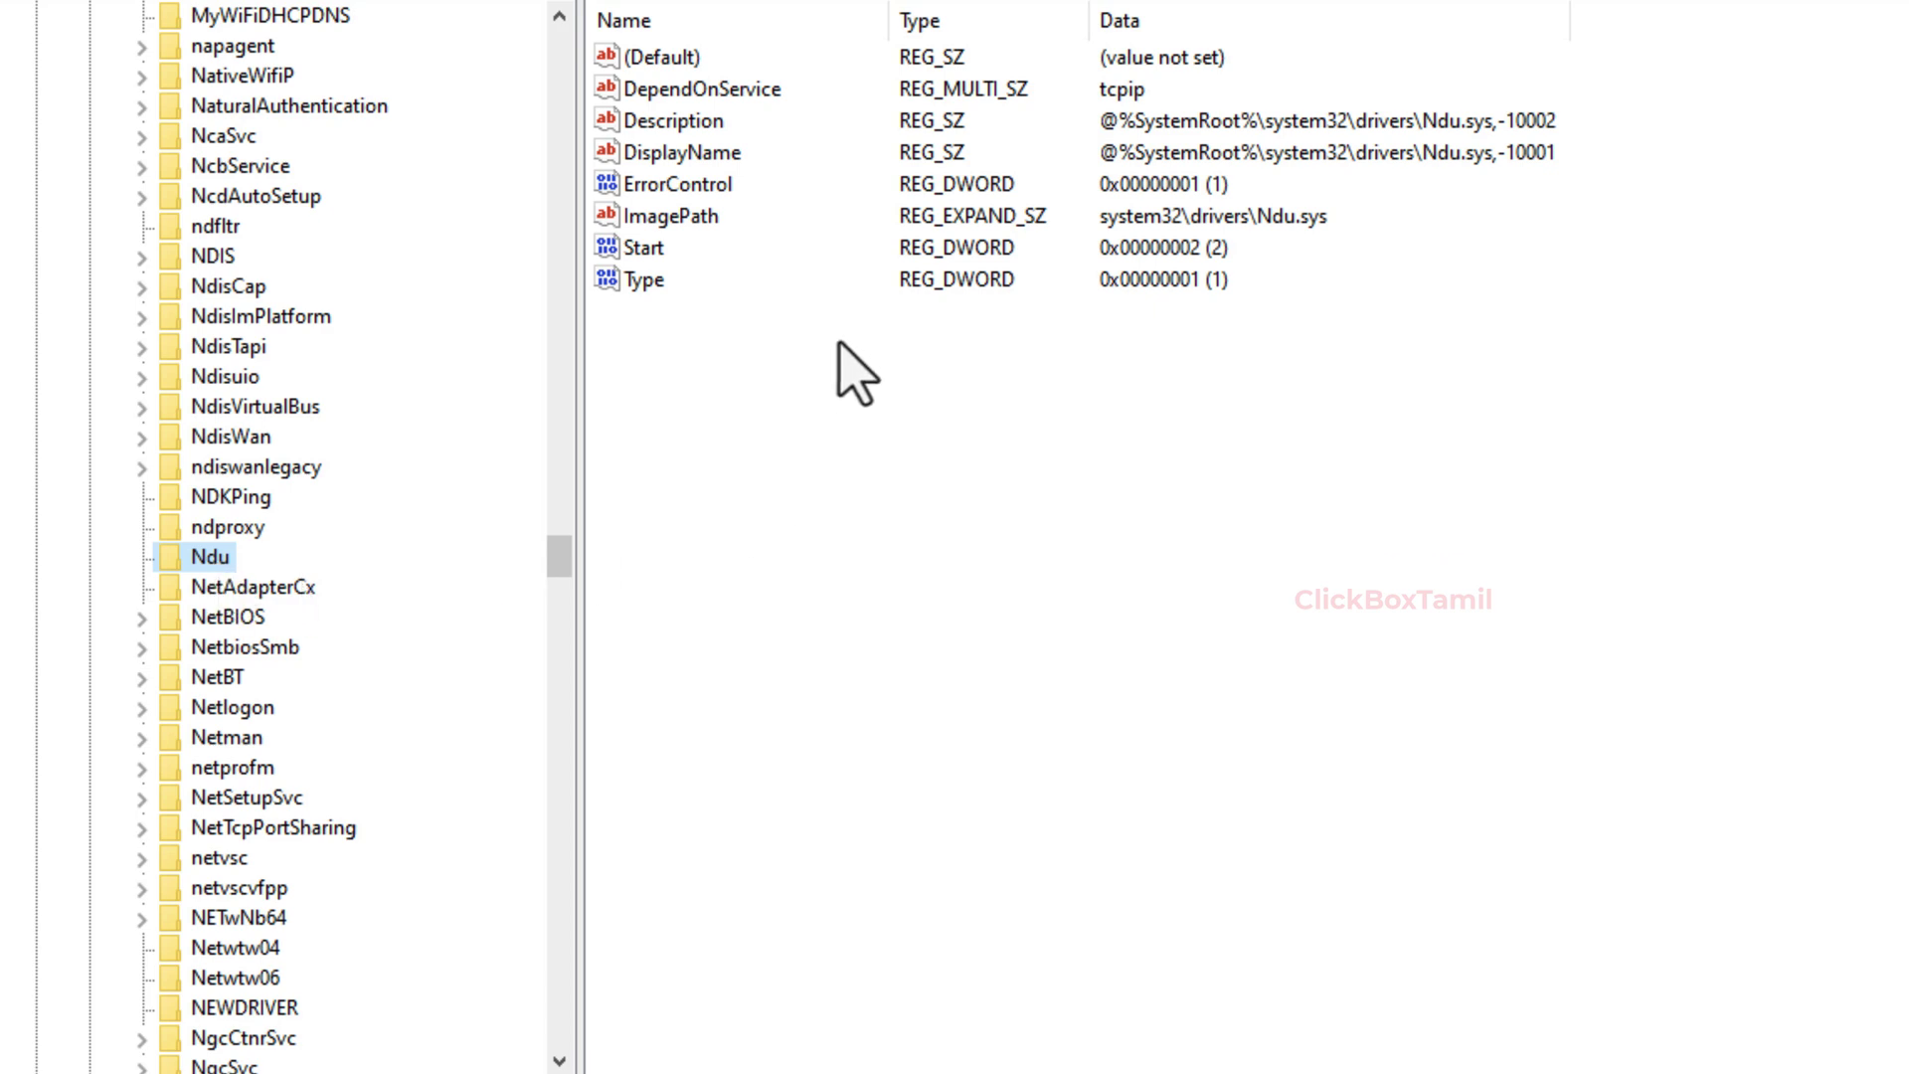
Set the Ndu key's Start value to 4.
{"action": "left_click", "coordinate": [645, 250]}
{"action": "right_click", "coordinate": [649, 254]}
{"action": "left_click", "coordinate": [731, 270]}
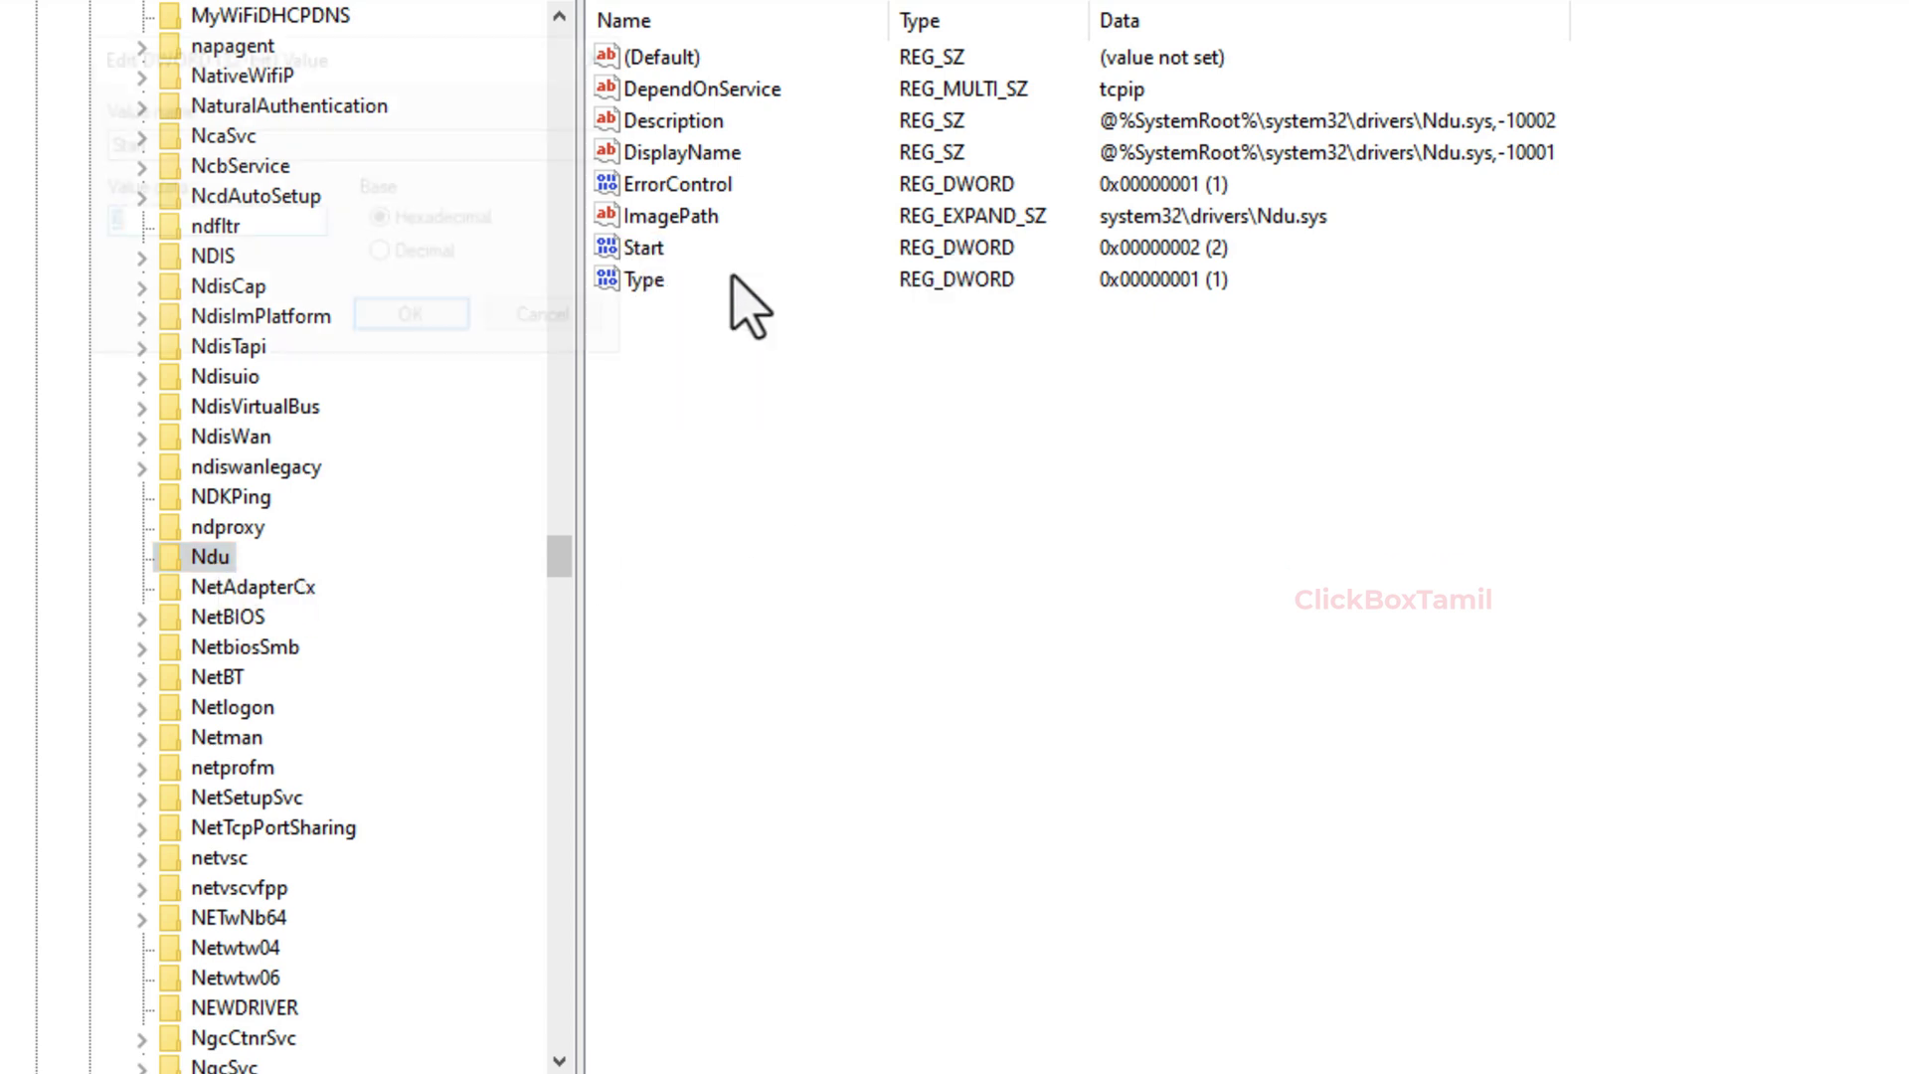
{"action": "key", "text": "BackSpace"}
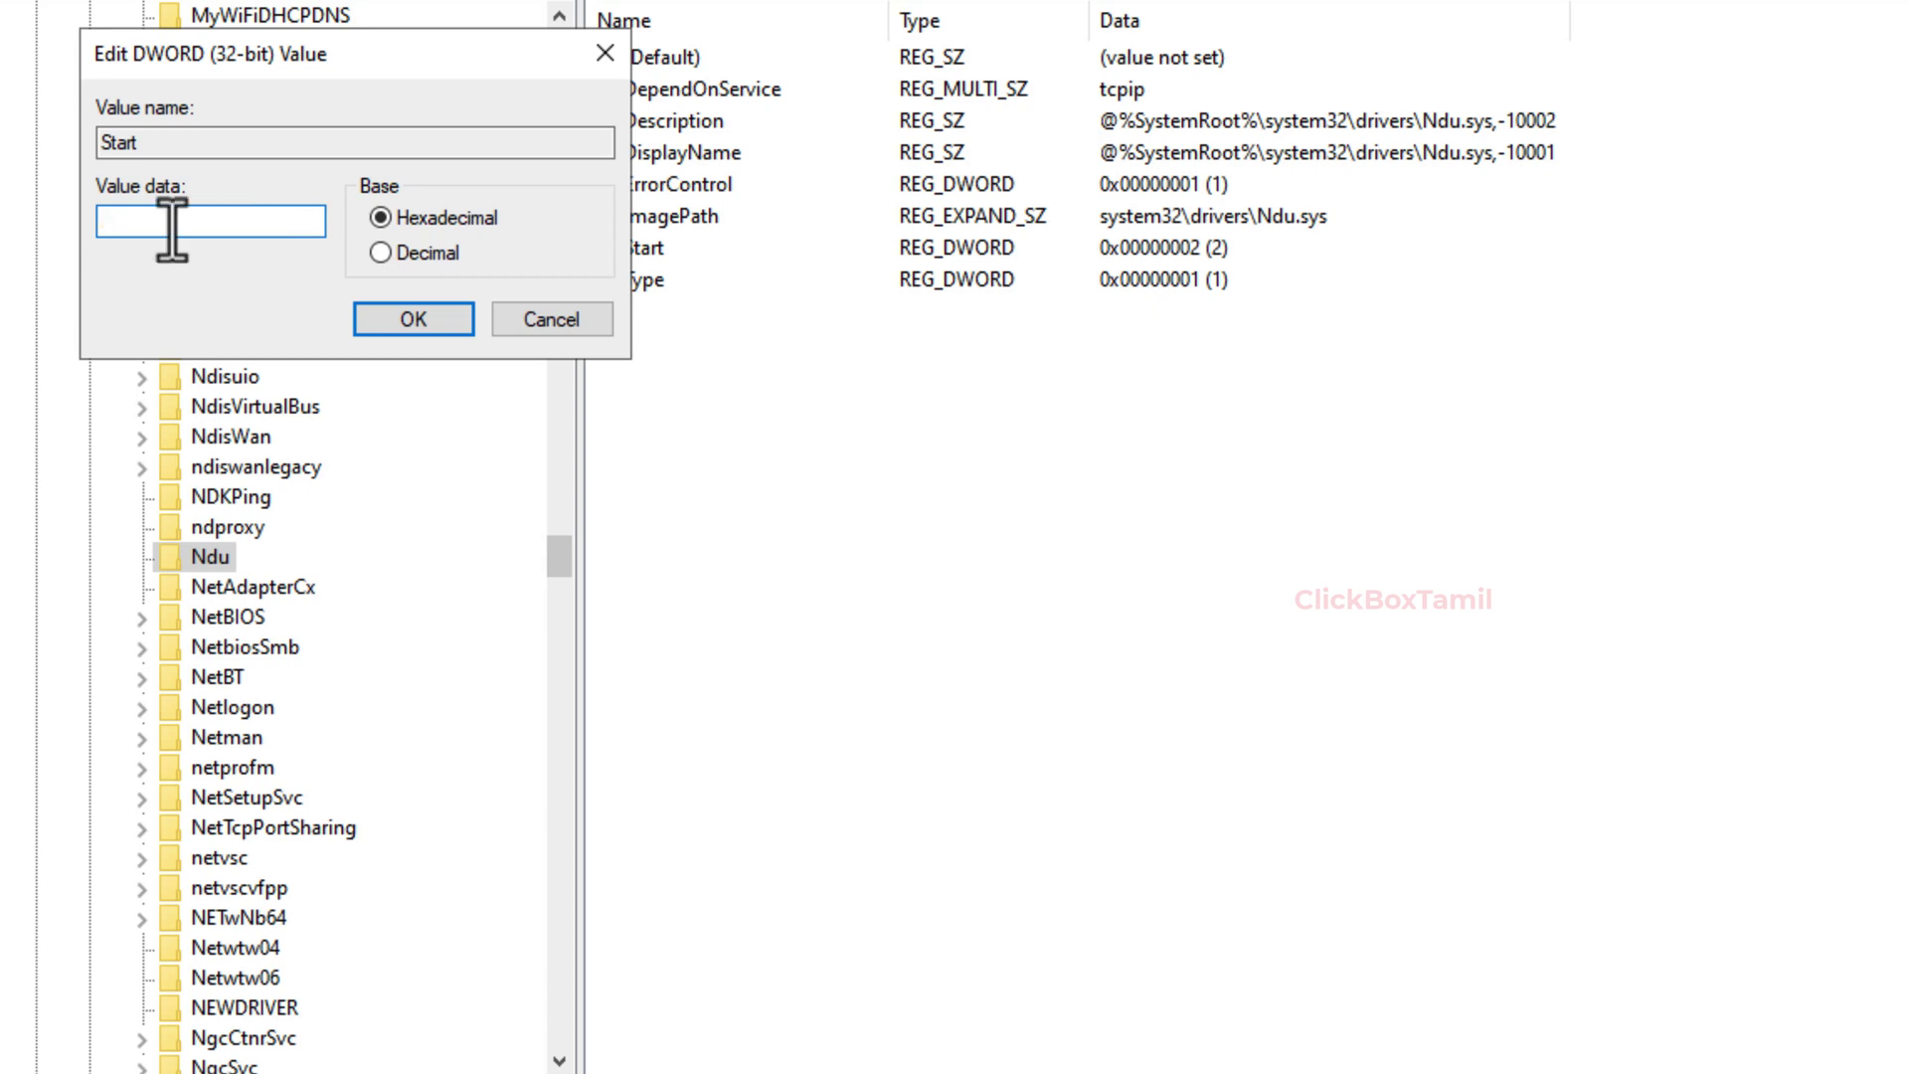
{"action": "left_click", "coordinate": [427, 318]}
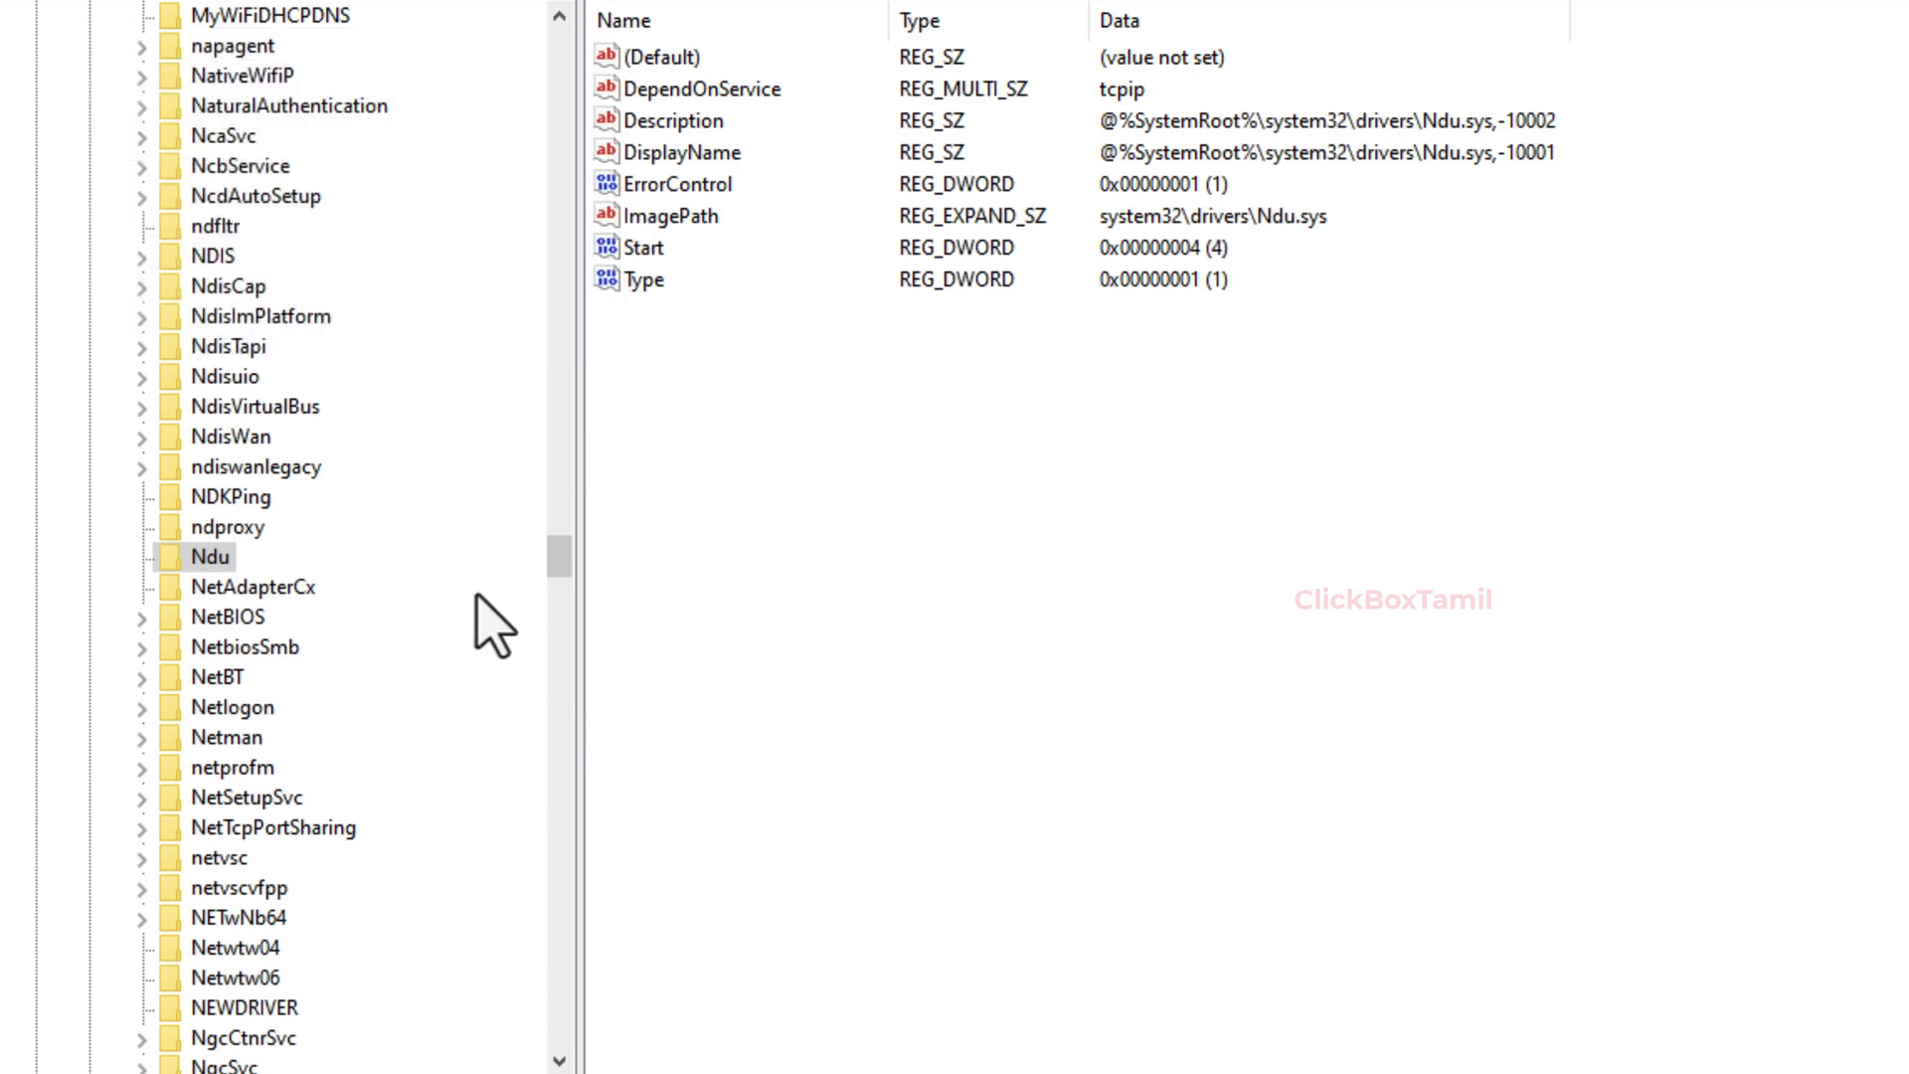
Collapse the Services key under ControlSet001 in the registry tree.
{"action": "left_click_drag", "start_coordinate": [555, 566], "coordinate": [576, 40]}
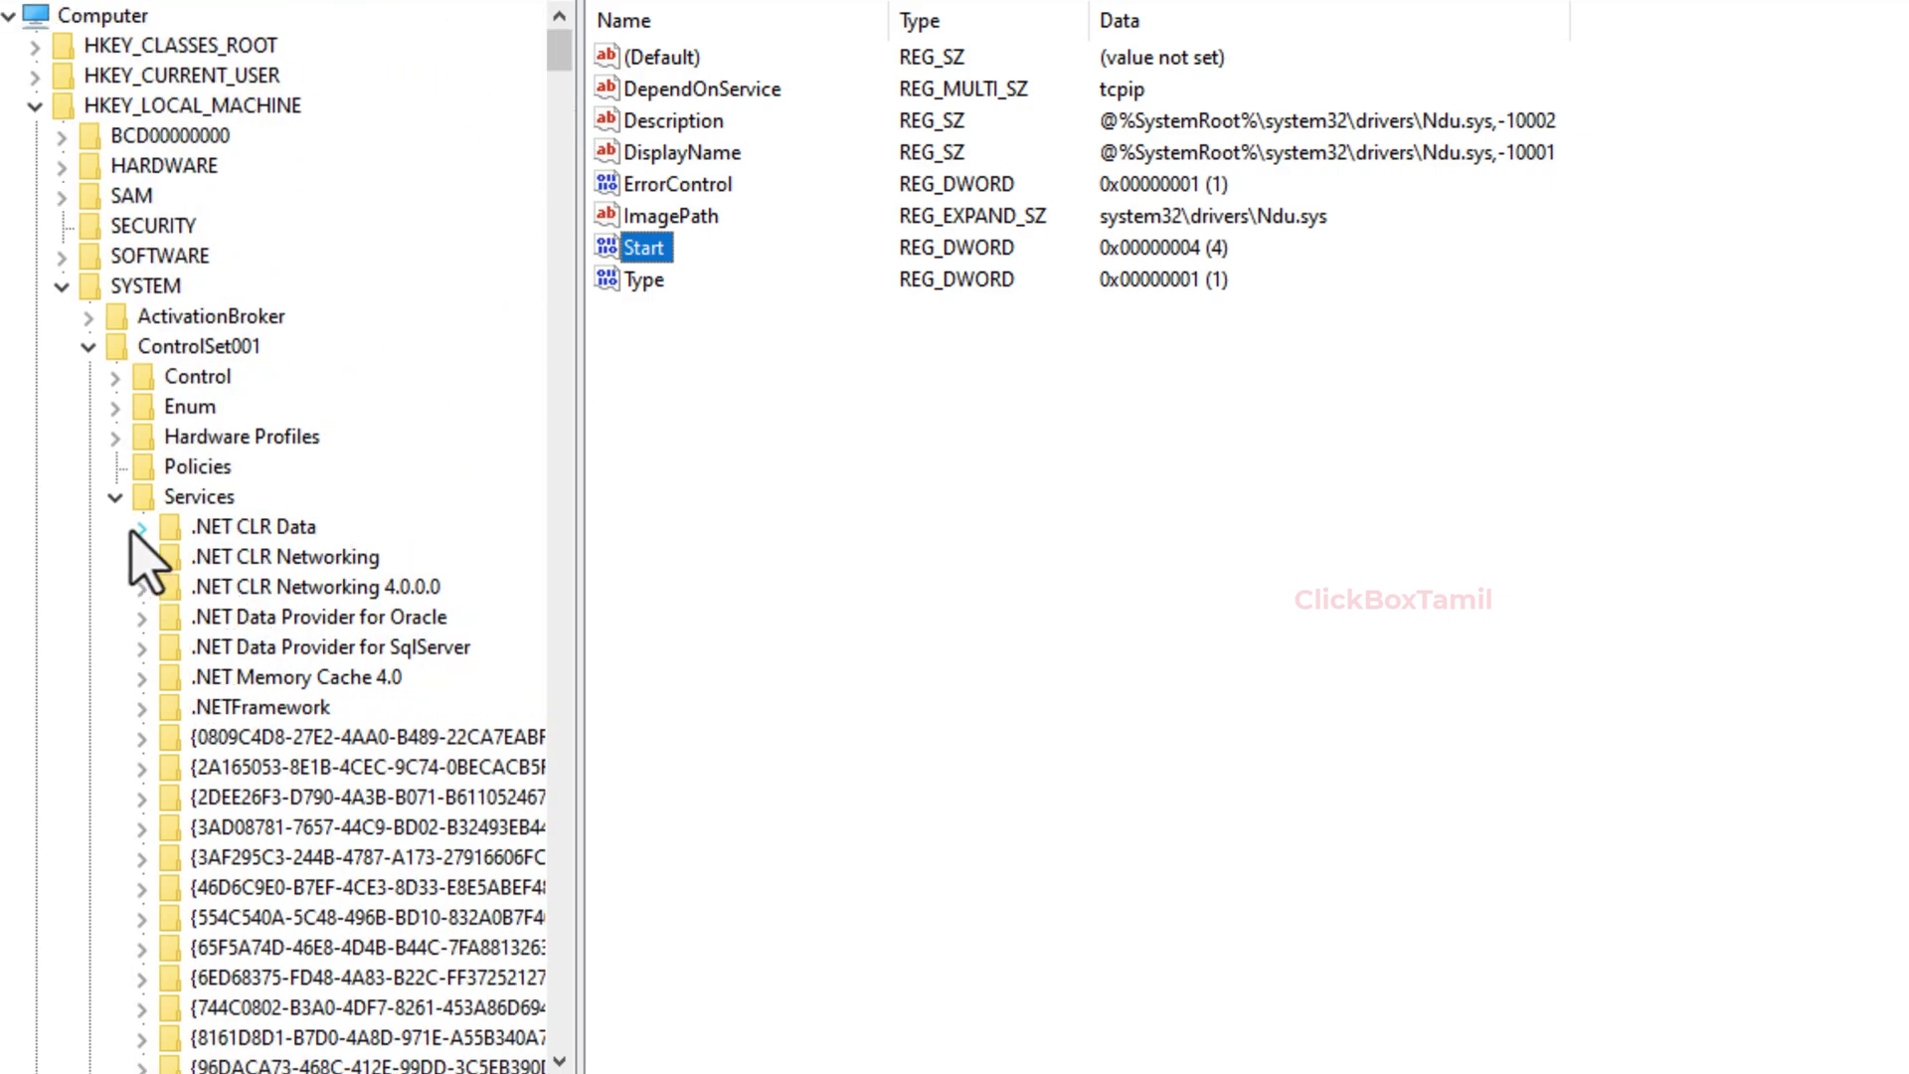
{"action": "left_click", "coordinate": [117, 498]}
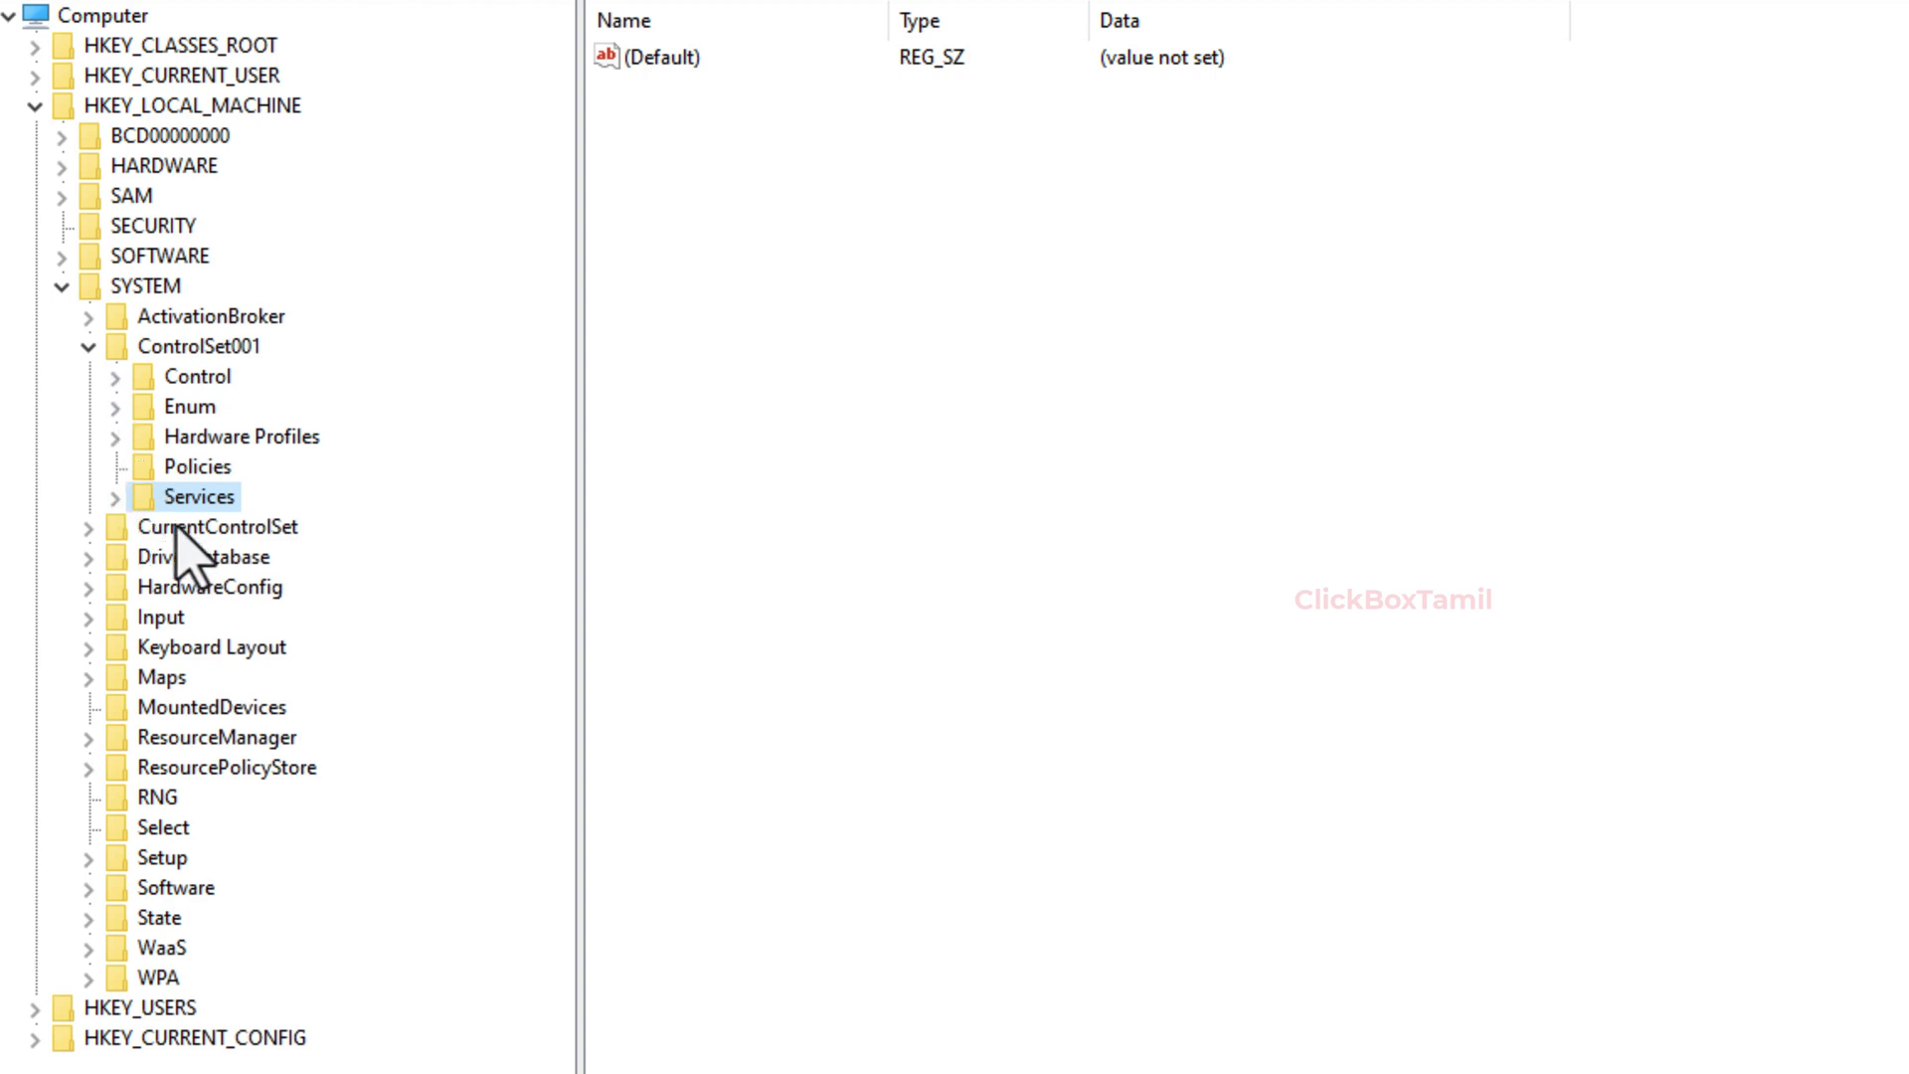
Navigate to the registry key ControlSet001\Control\Session Manager\Memory Management and select it.
{"action": "left_click", "coordinate": [199, 350]}
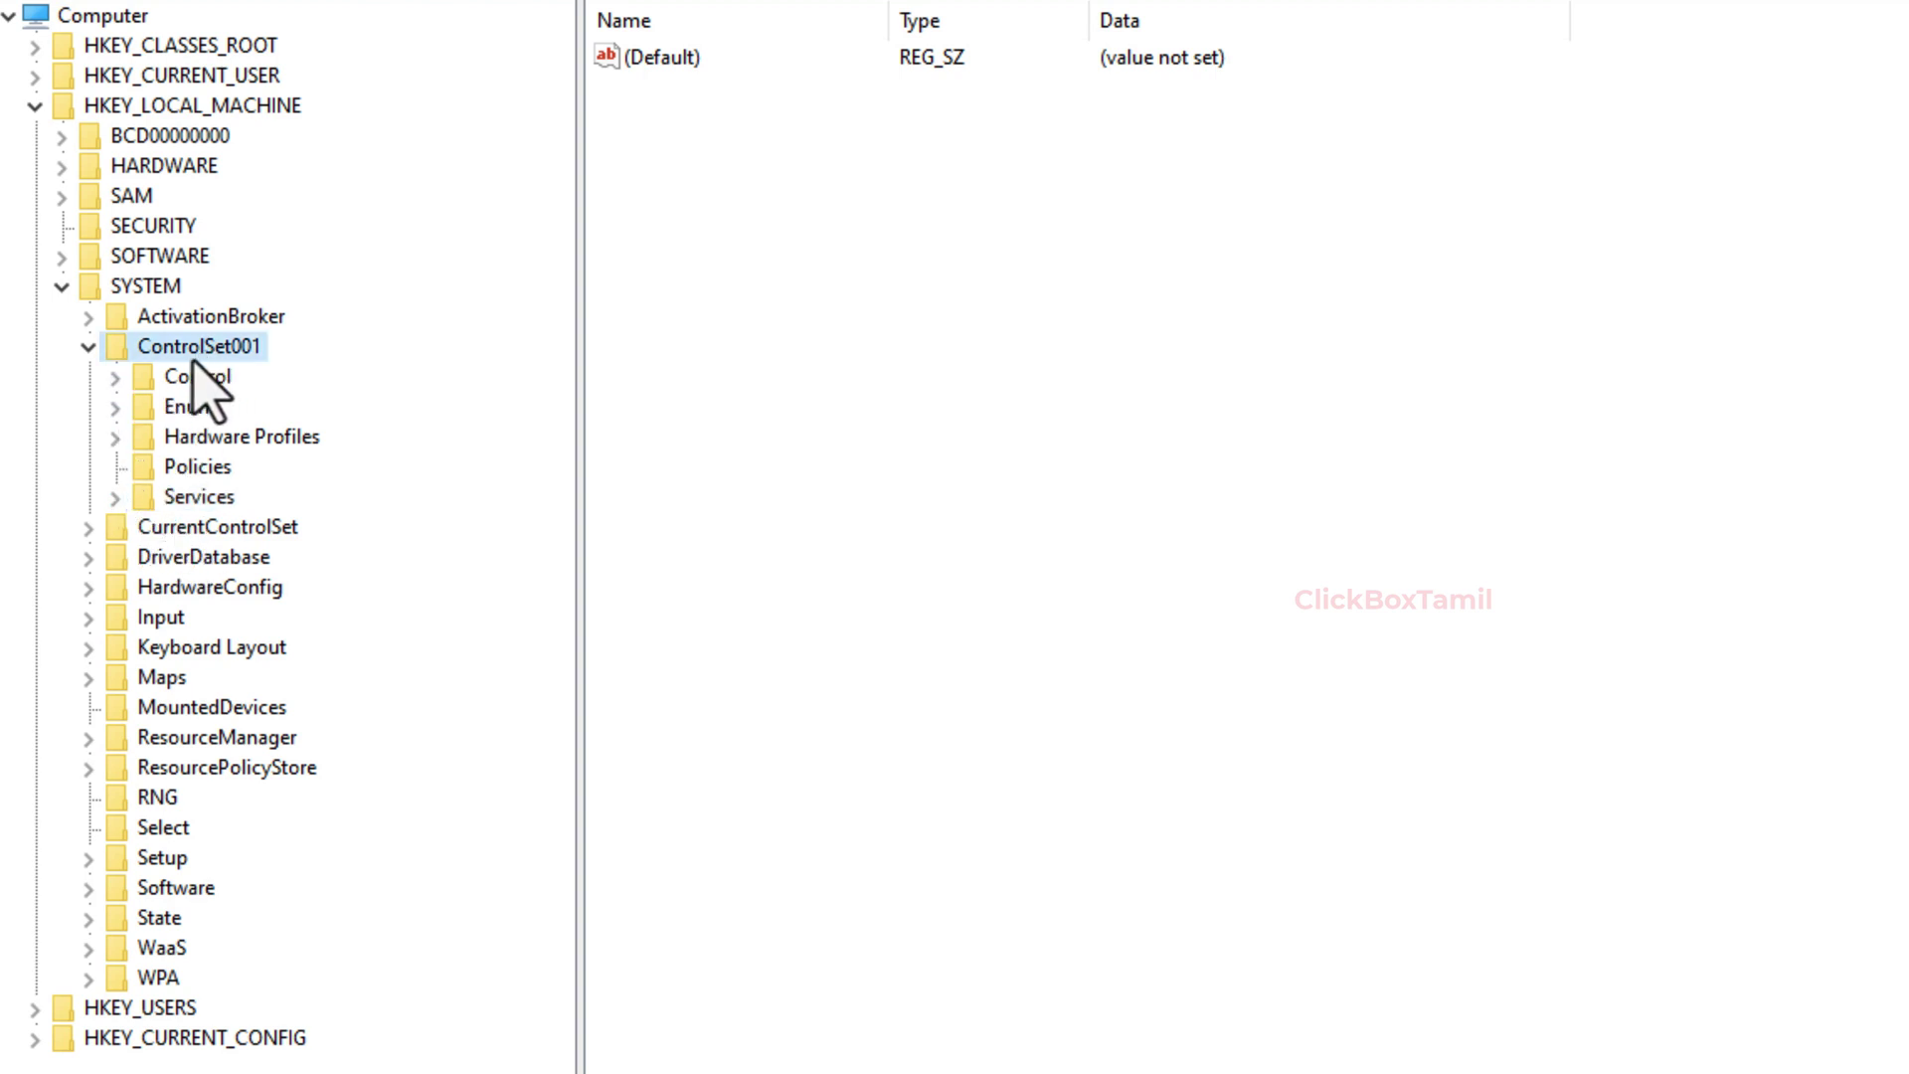
{"action": "left_click", "coordinate": [116, 377]}
{"action": "key", "text": "s"}
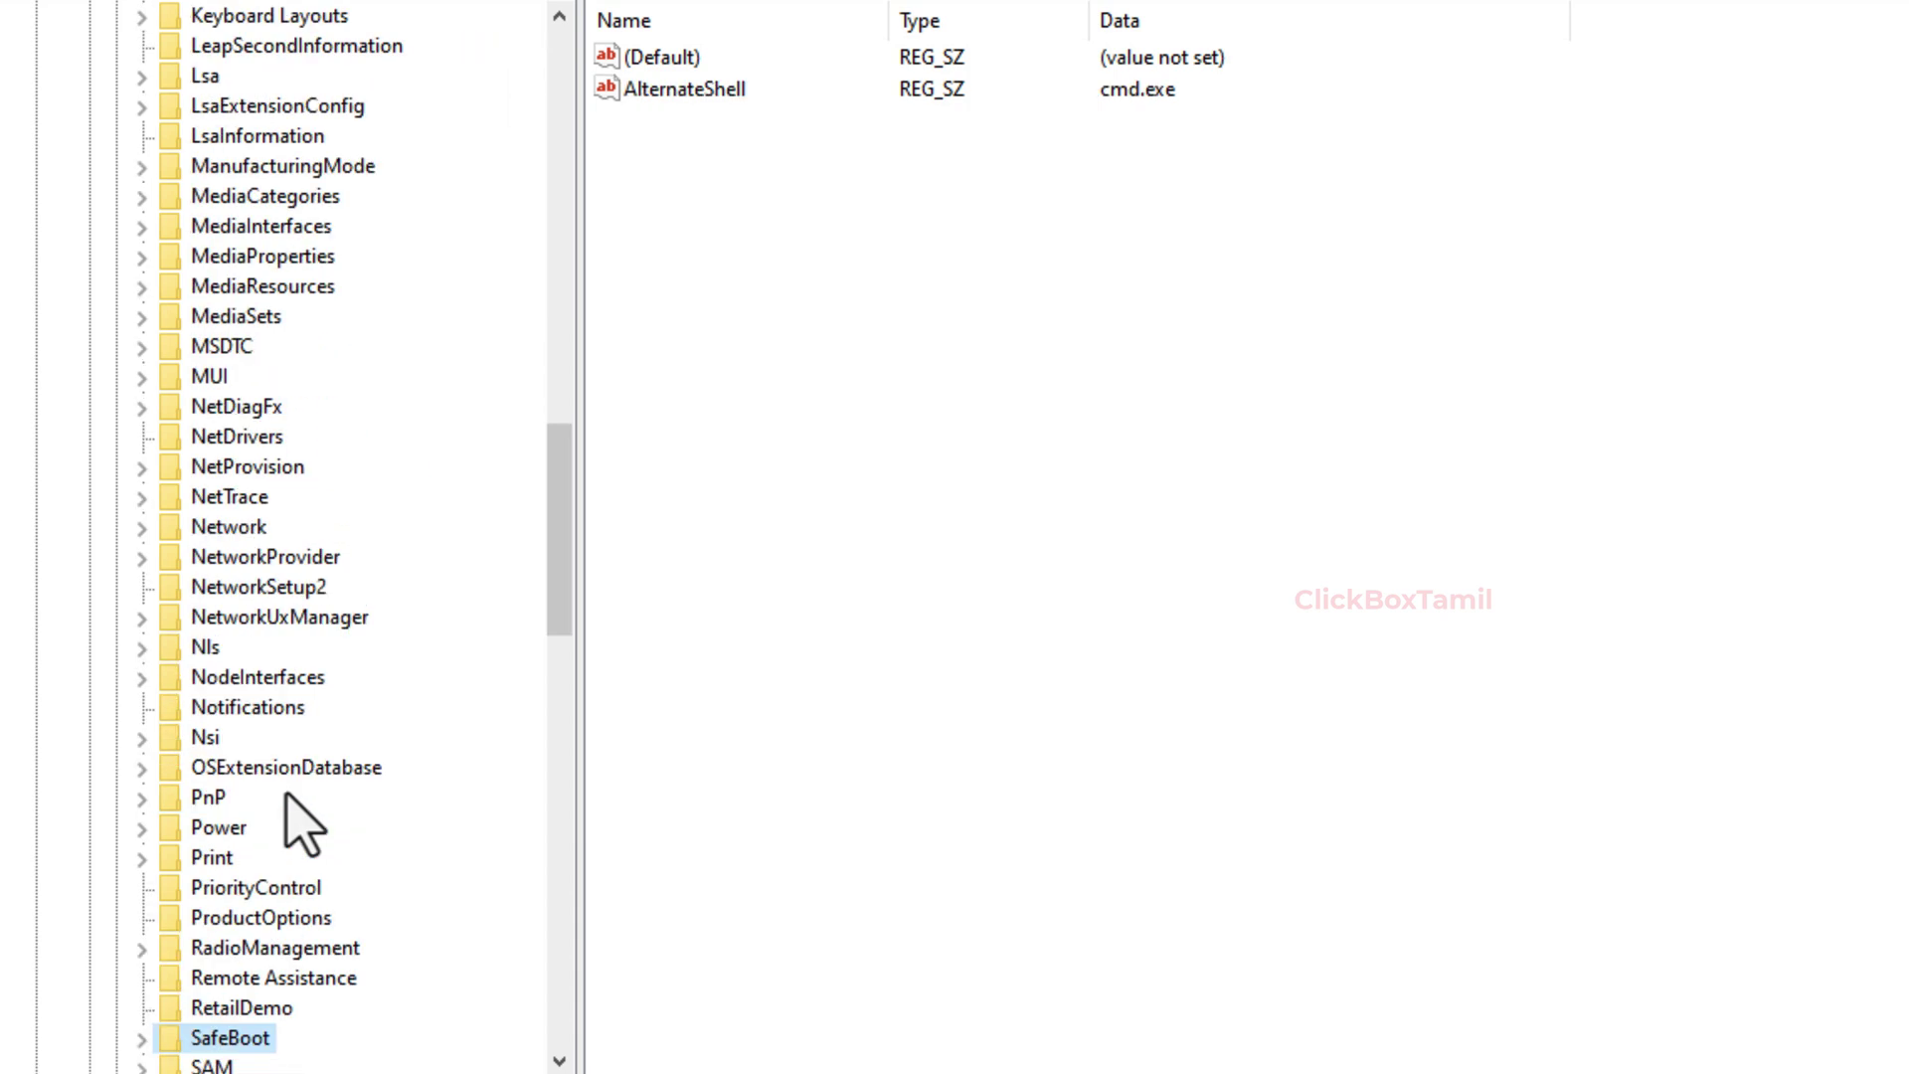
{"action": "scroll", "coordinate": [298, 823], "scroll_direction": "down", "scroll_amount": 7}
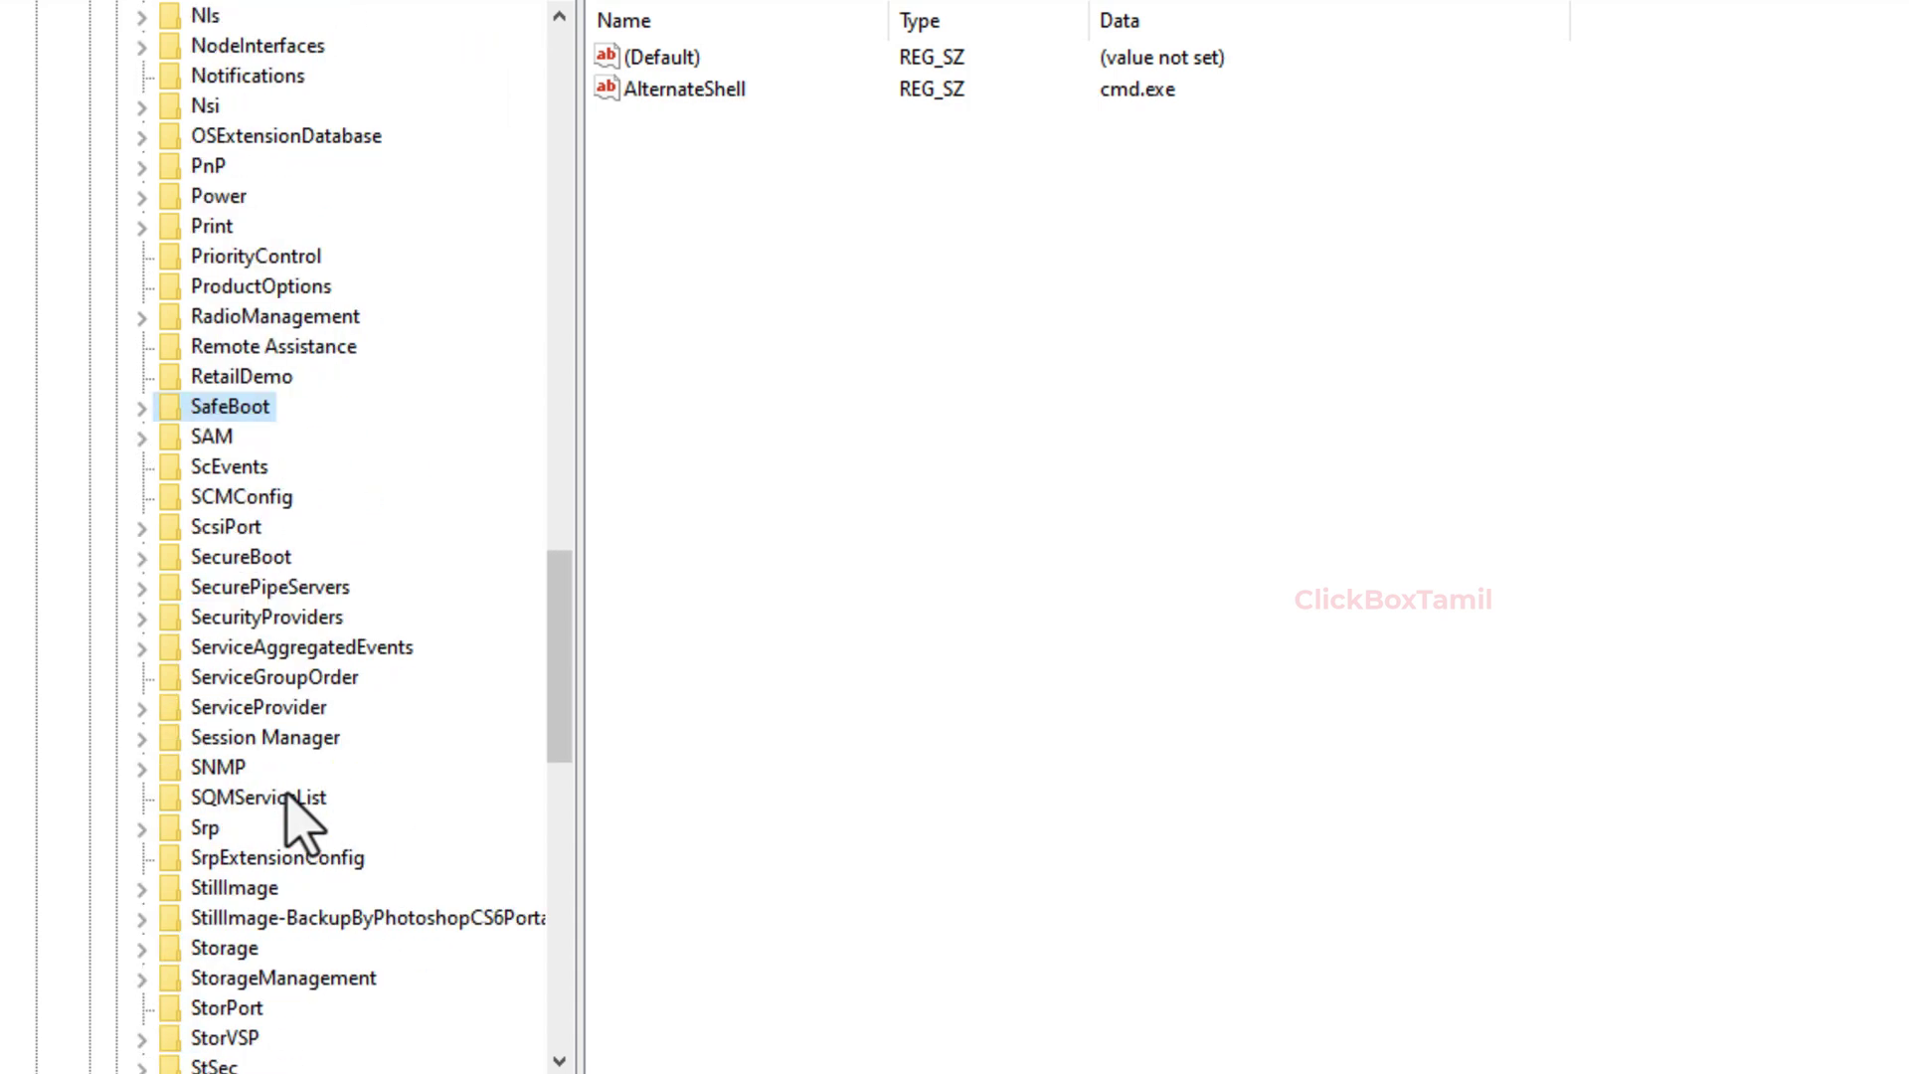
{"action": "scroll", "coordinate": [298, 823], "scroll_direction": "down", "scroll_amount": 3}
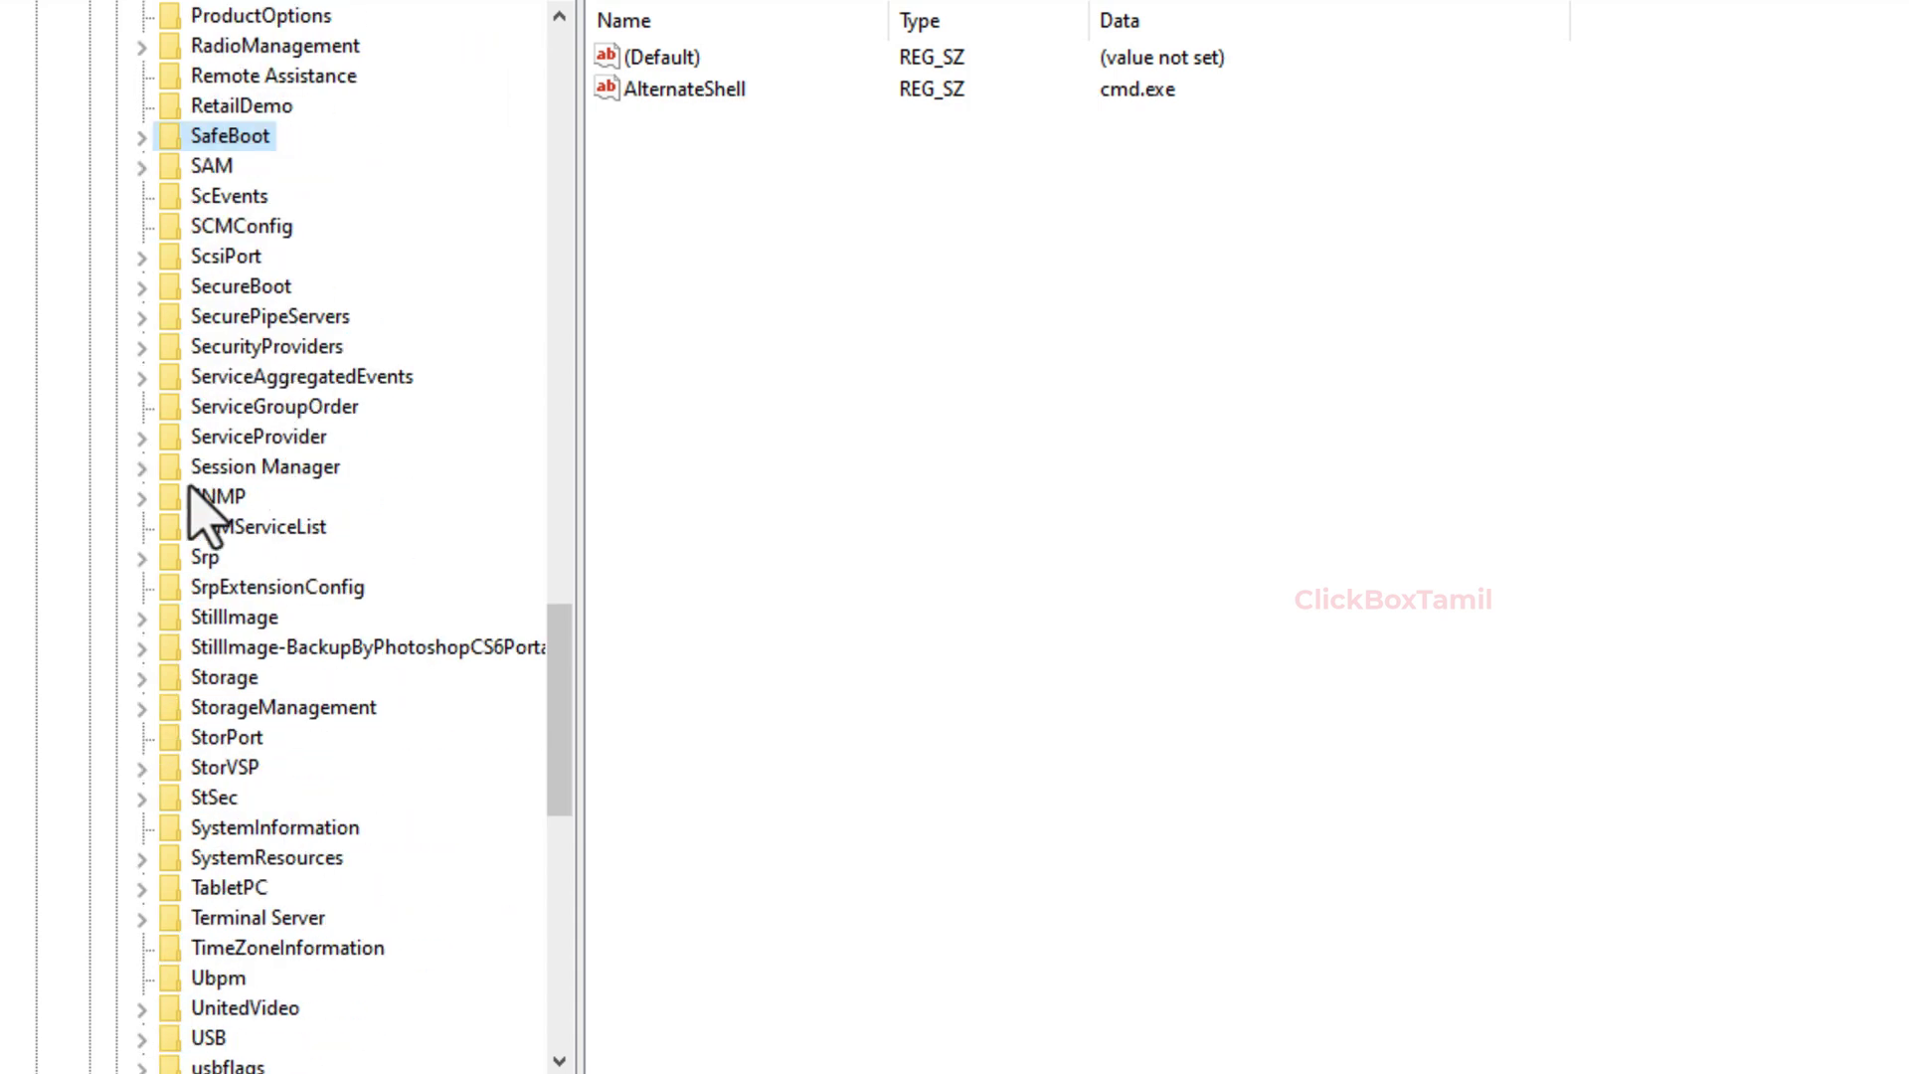
{"action": "left_click", "coordinate": [224, 470]}
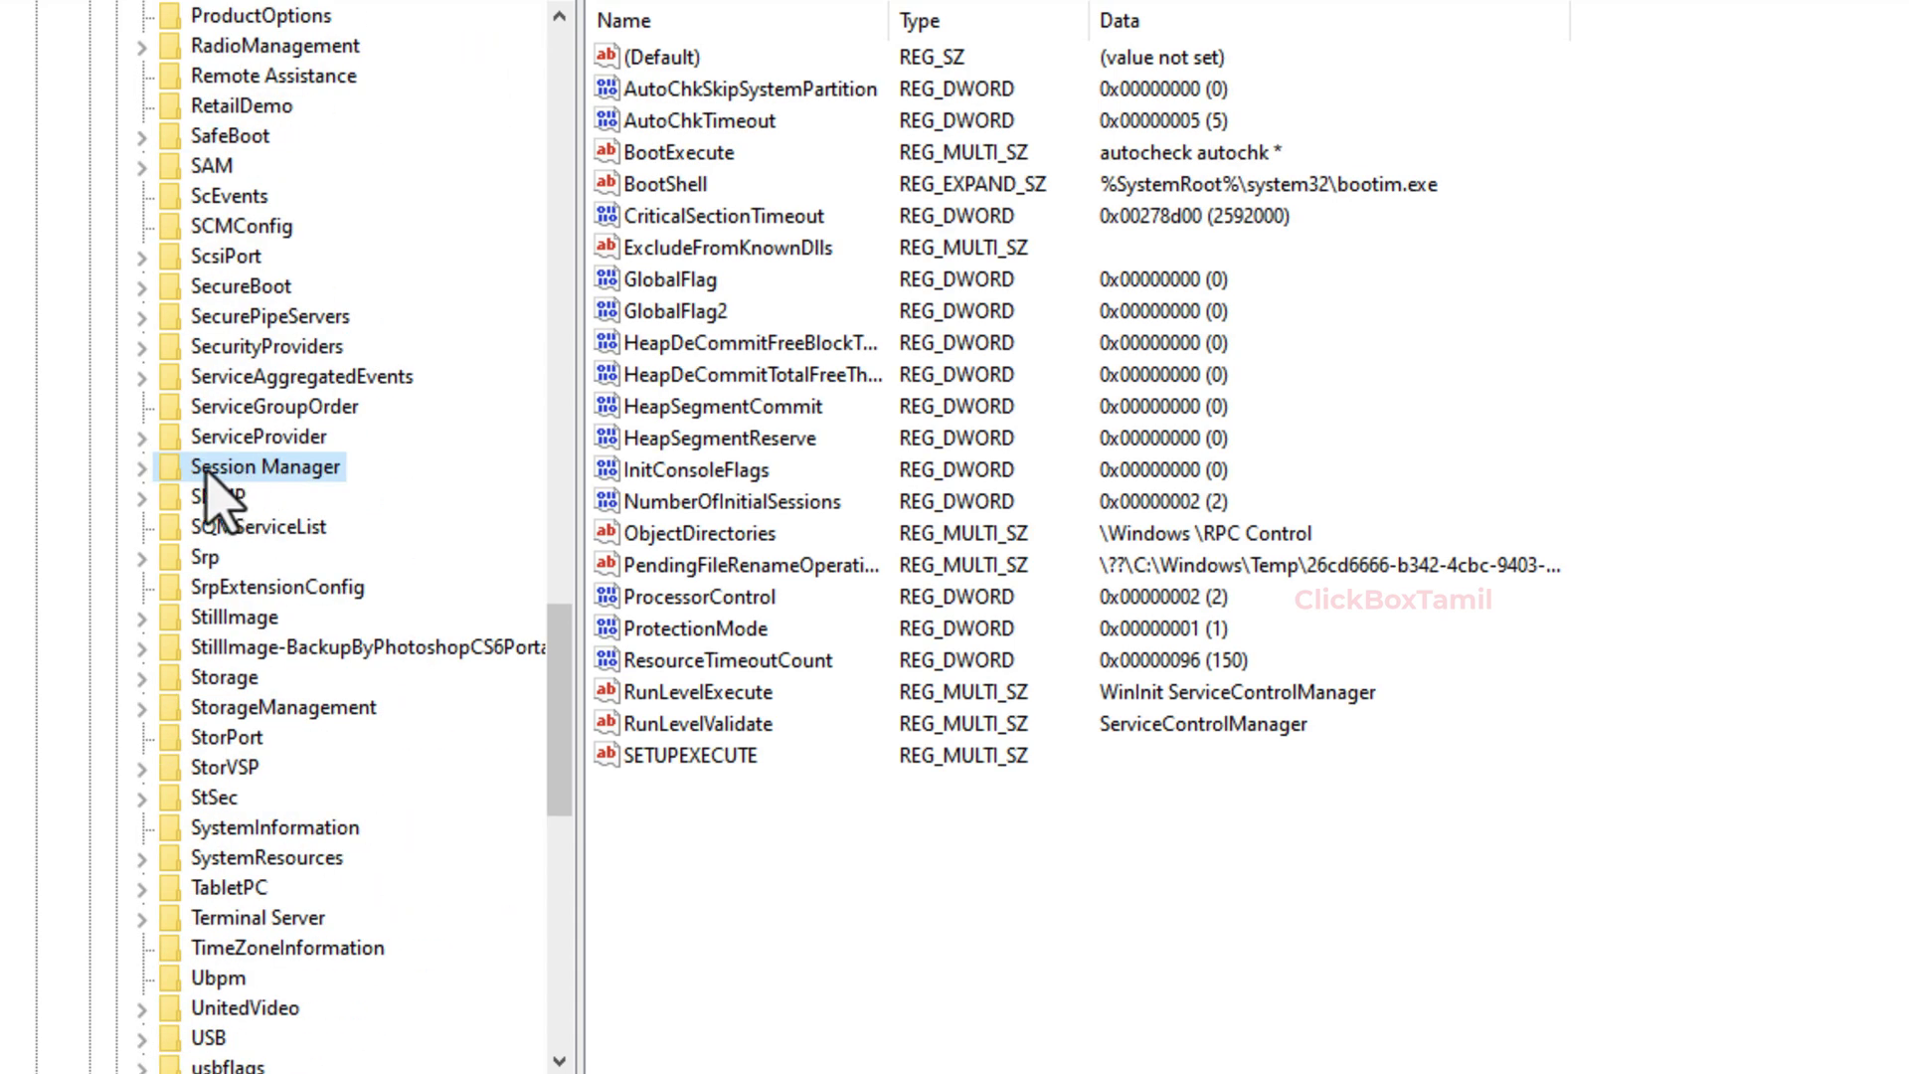
{"action": "left_click", "coordinate": [140, 469]}
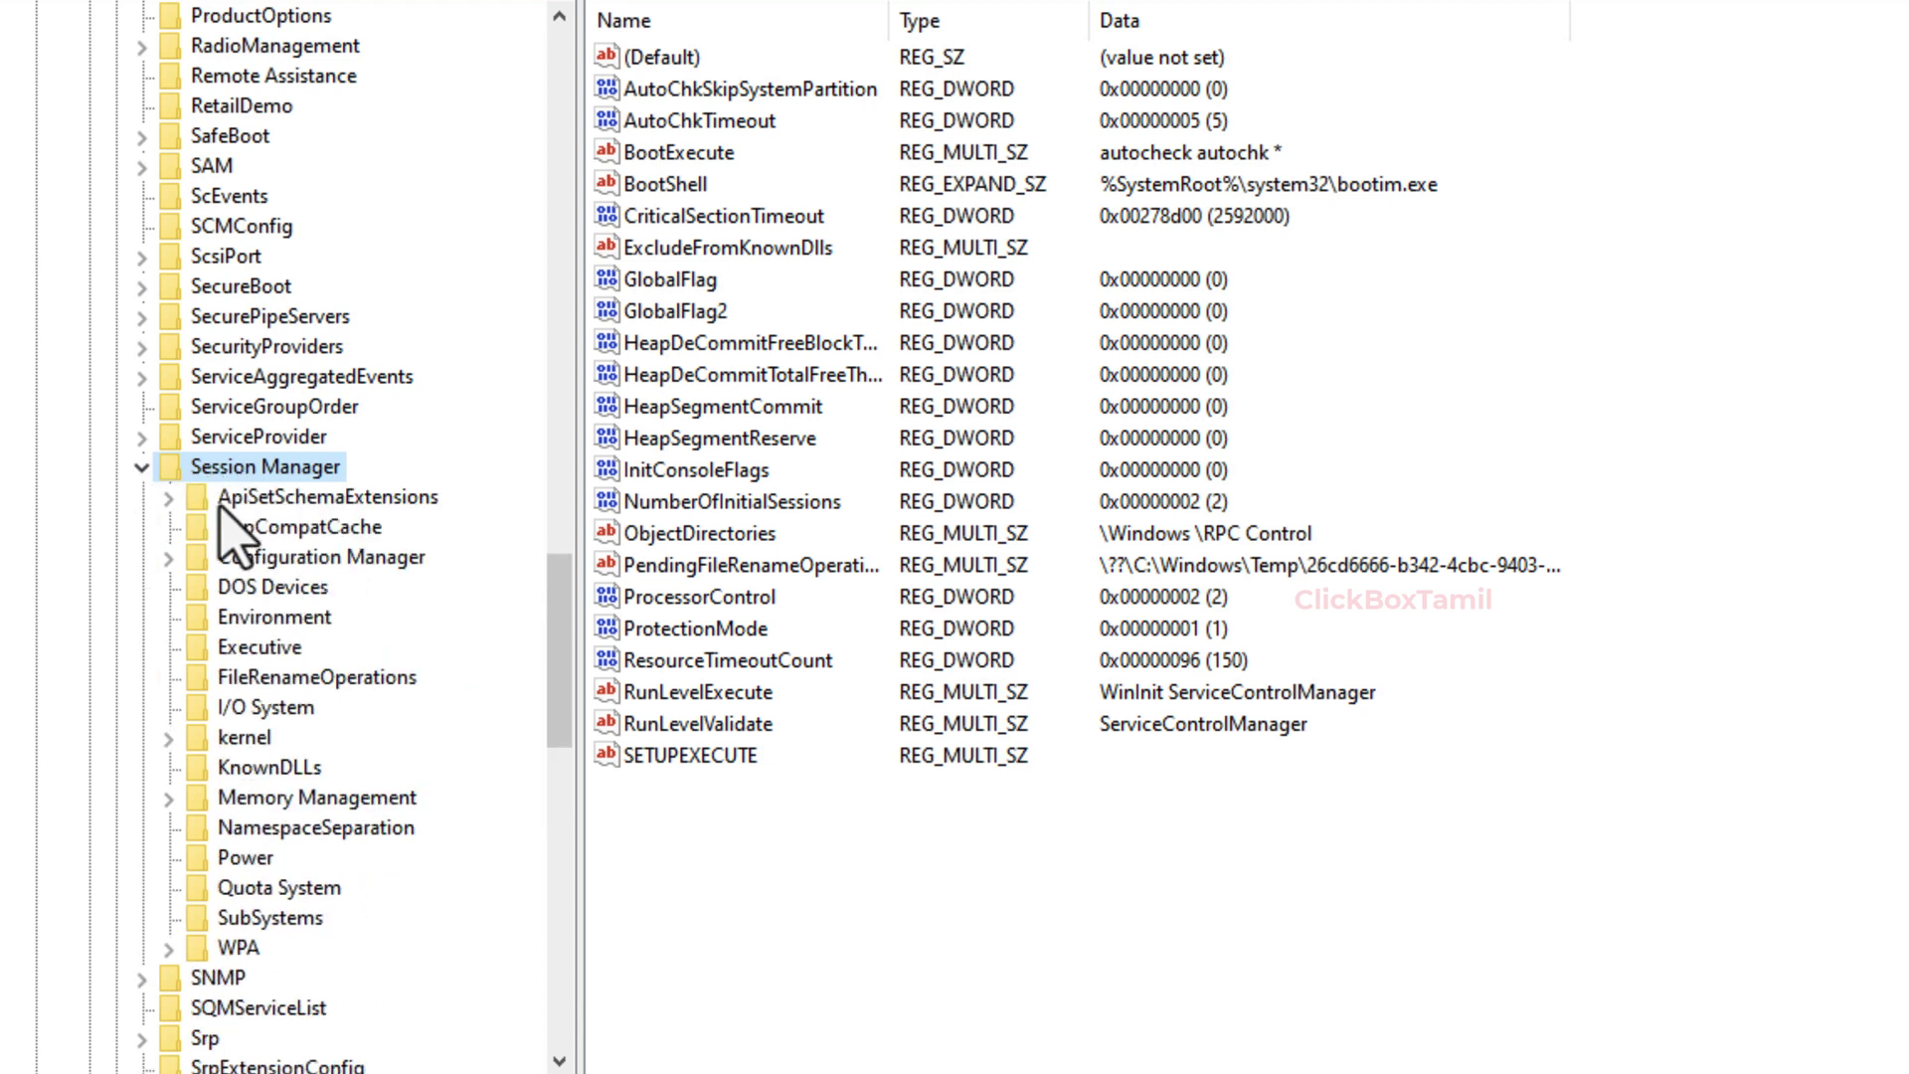
{"action": "left_click", "coordinate": [287, 801]}
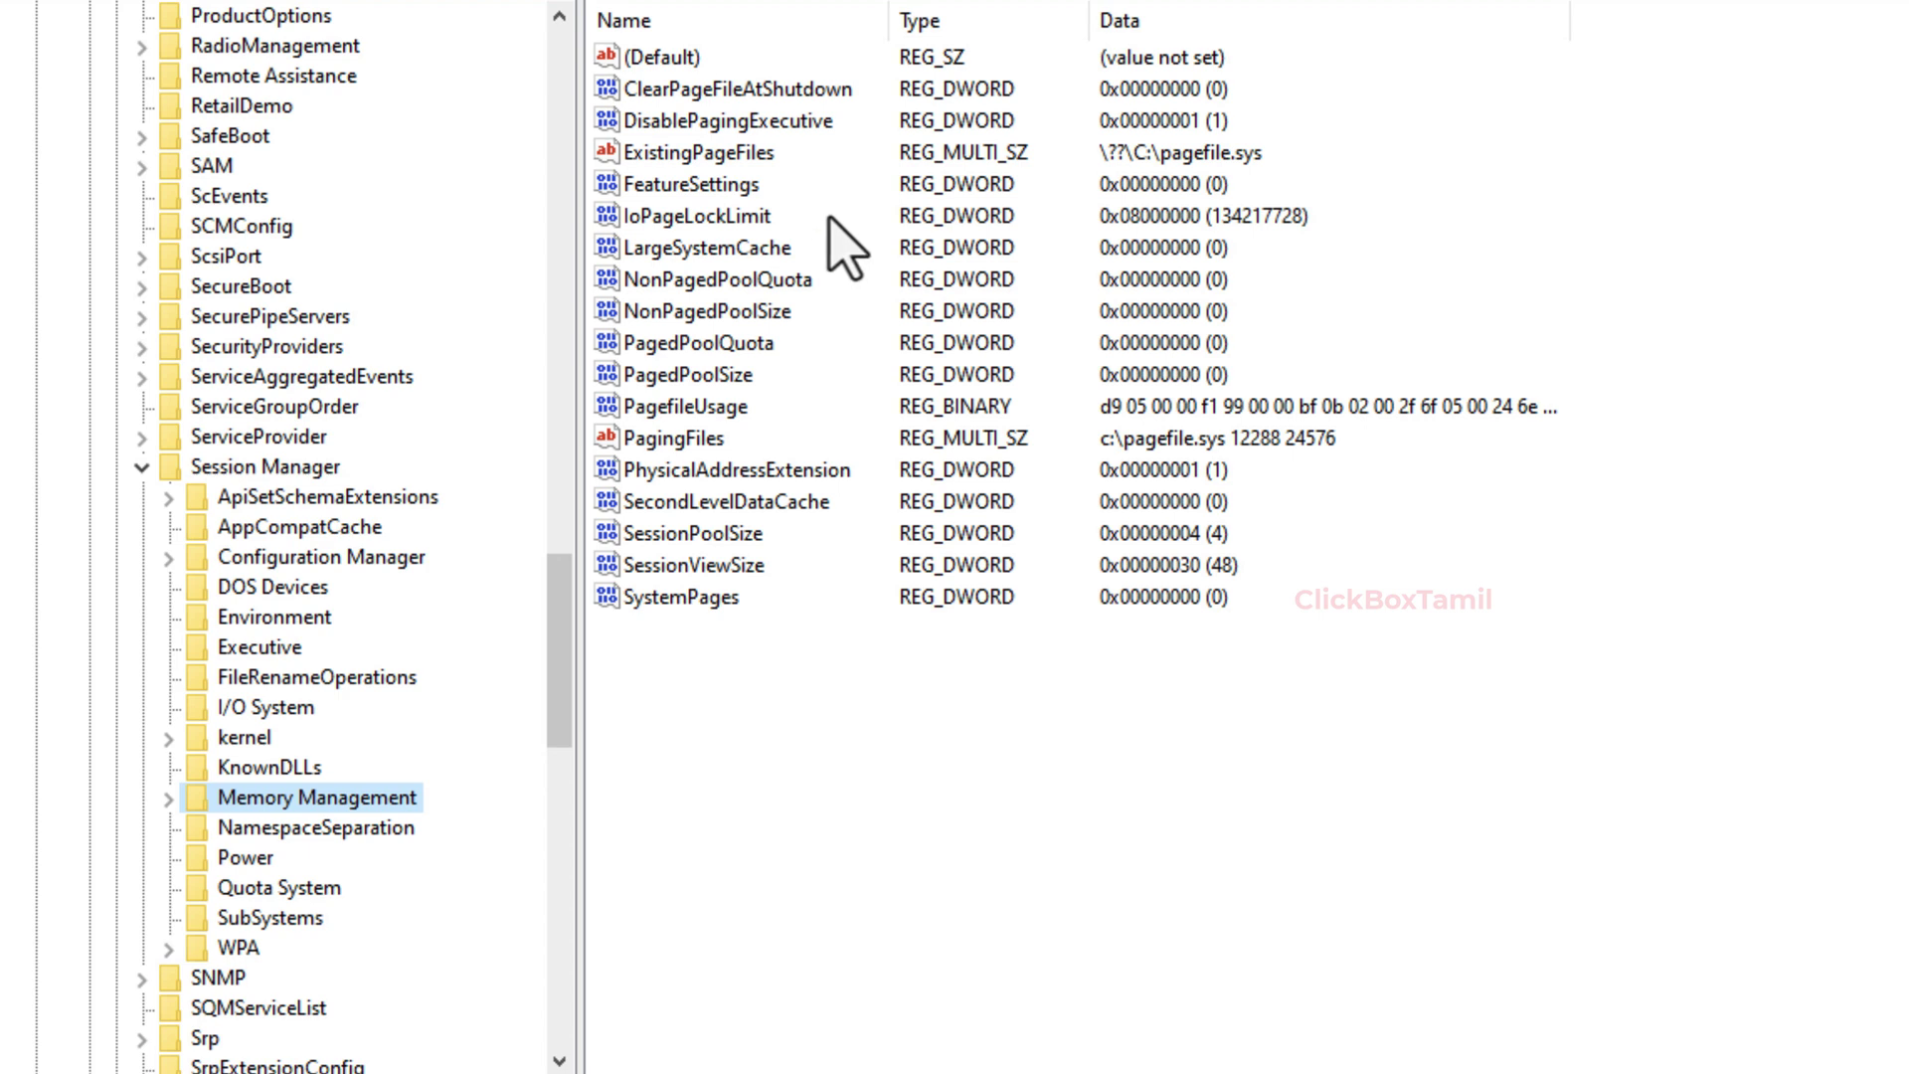
Set the Memory Management key's ClearPageFileAtShutdown value to 1.
{"action": "left_click", "coordinate": [785, 91]}
{"action": "right_click", "coordinate": [788, 92]}
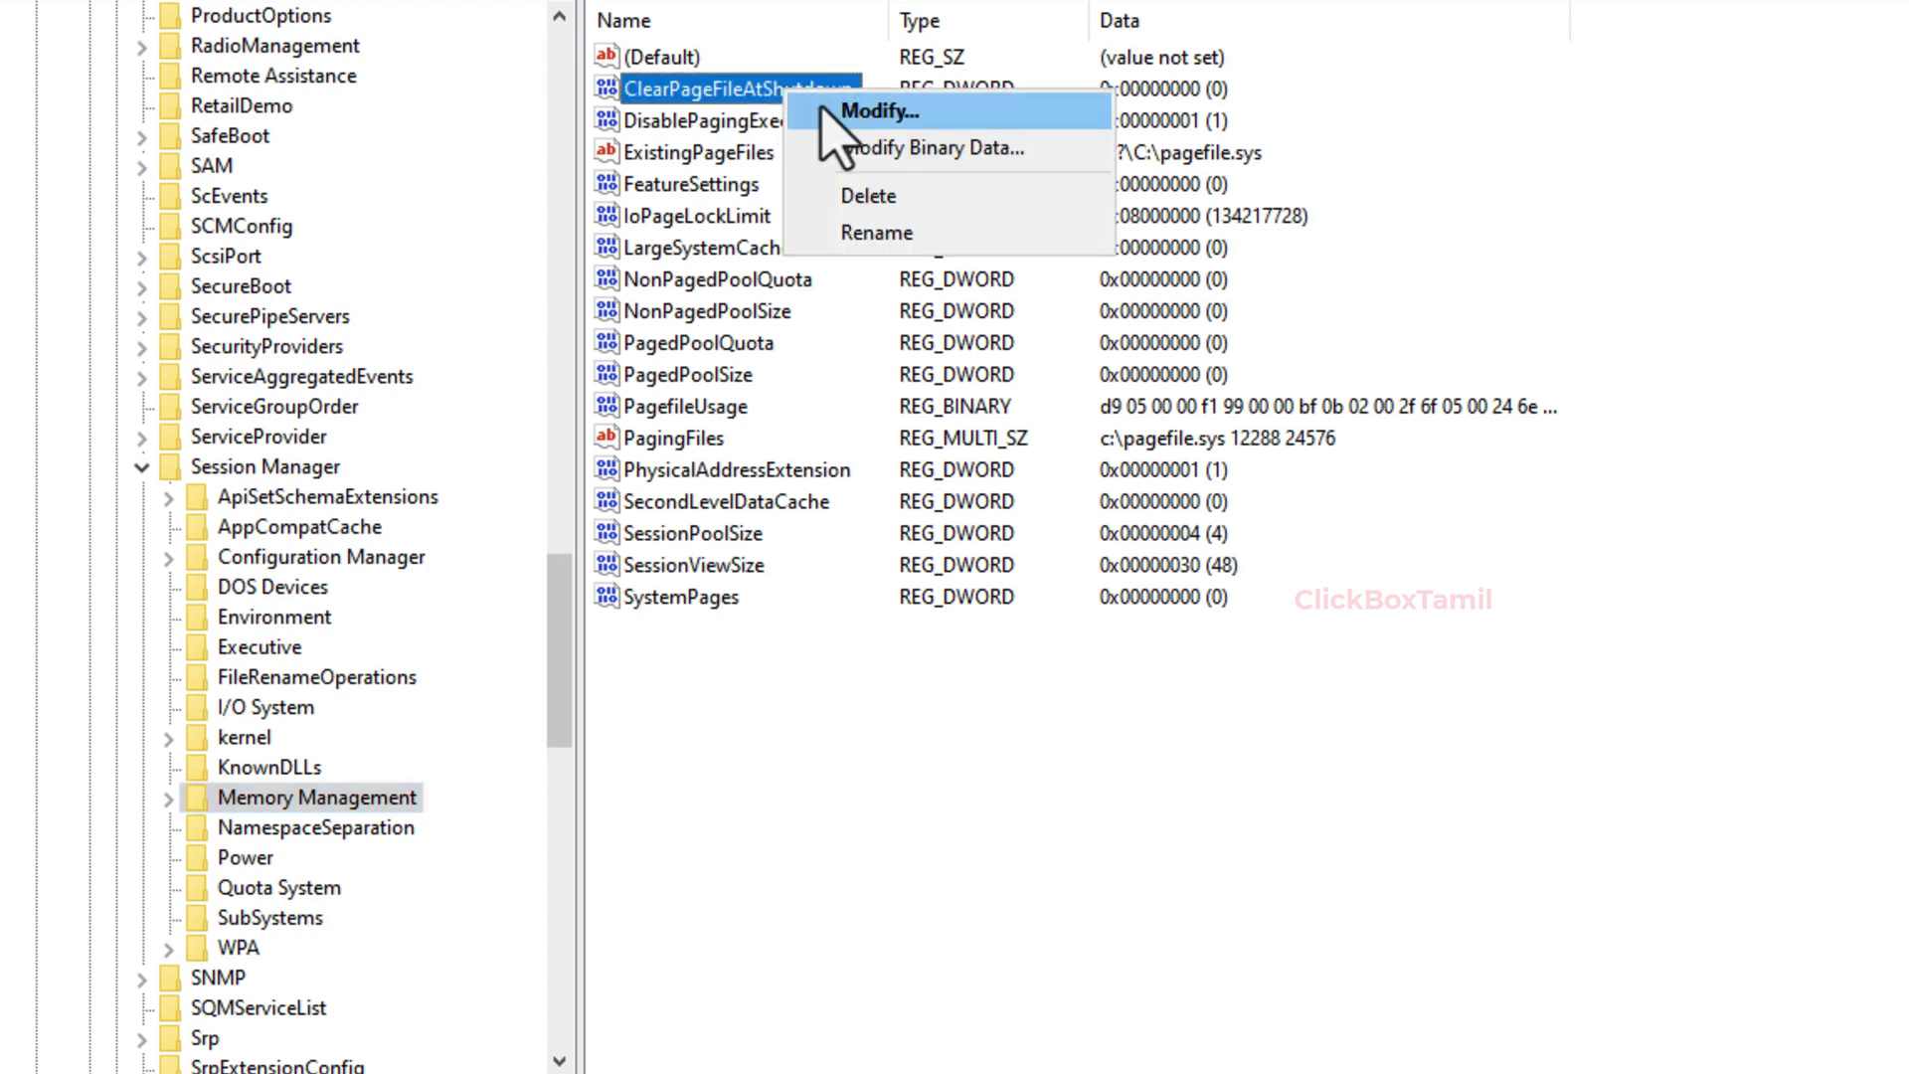
{"action": "left_click", "coordinate": [914, 117]}
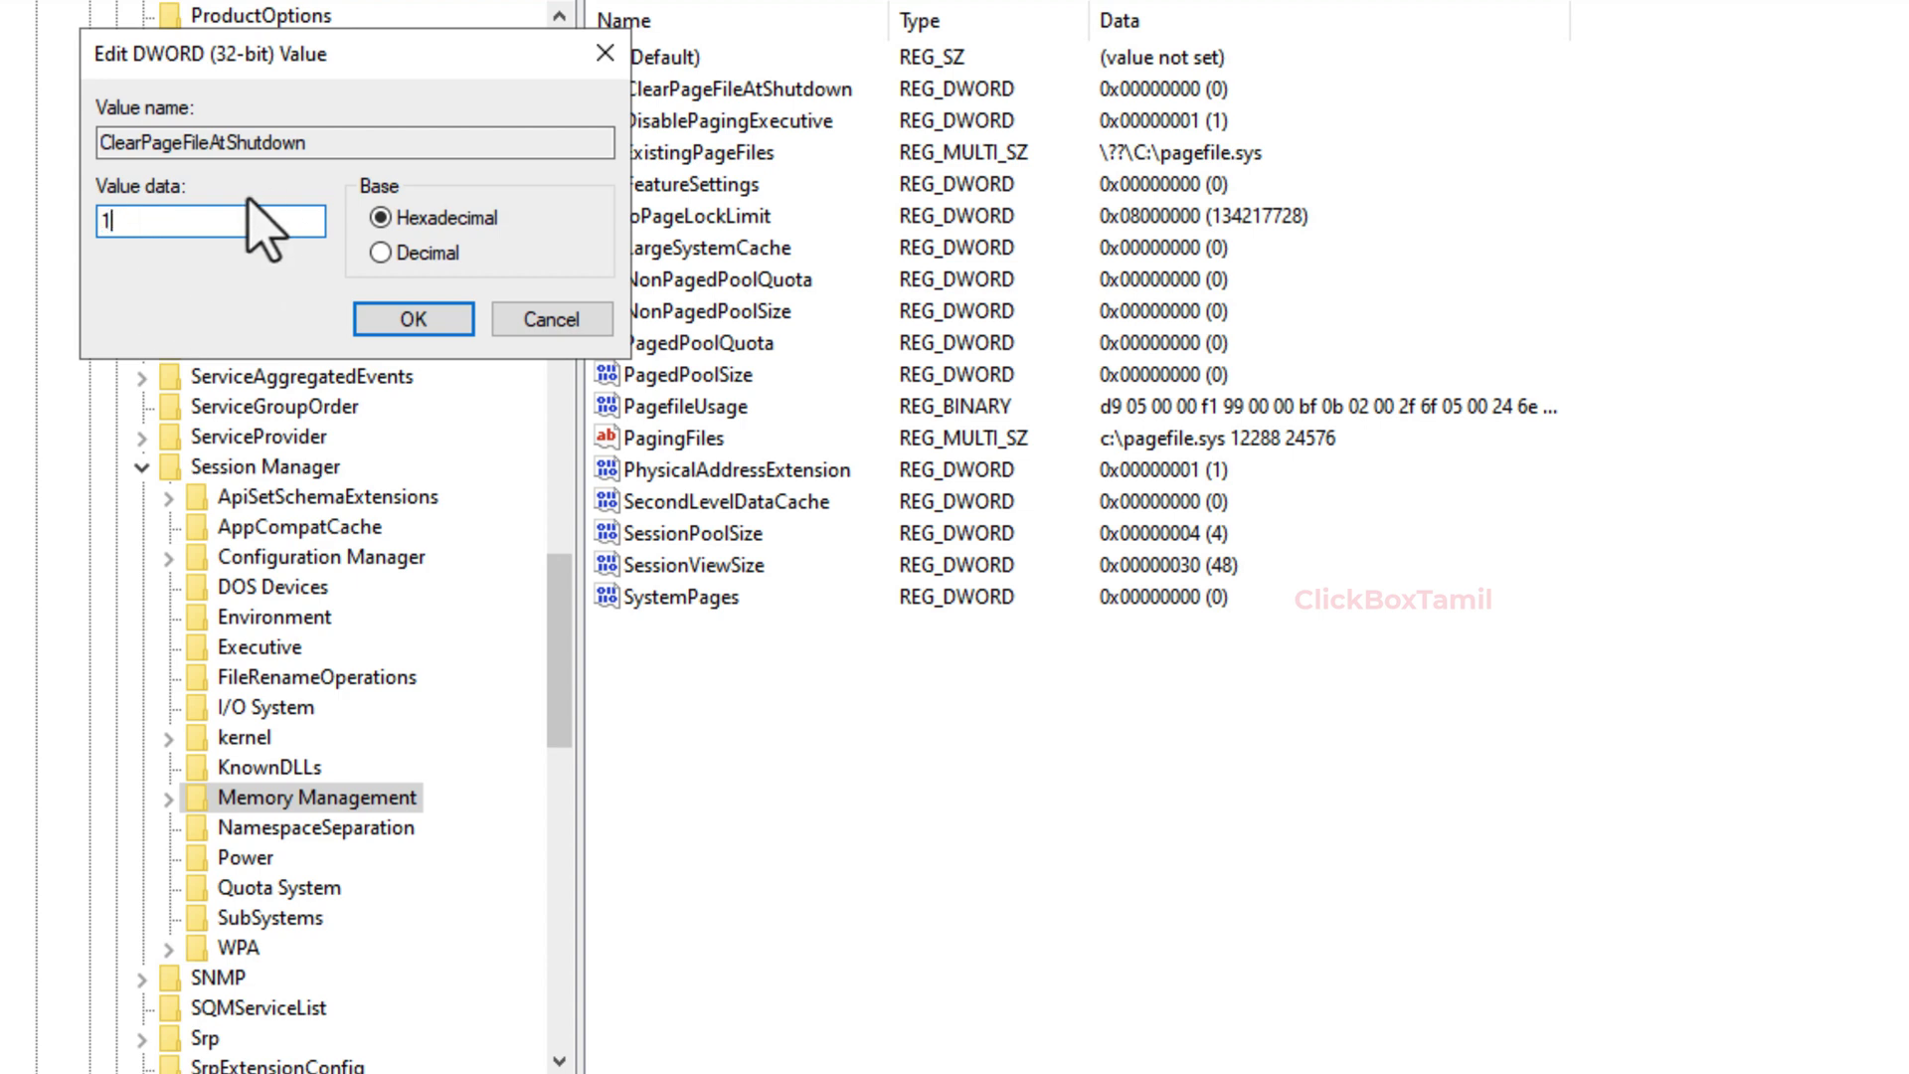
{"action": "left_click", "coordinate": [406, 320]}
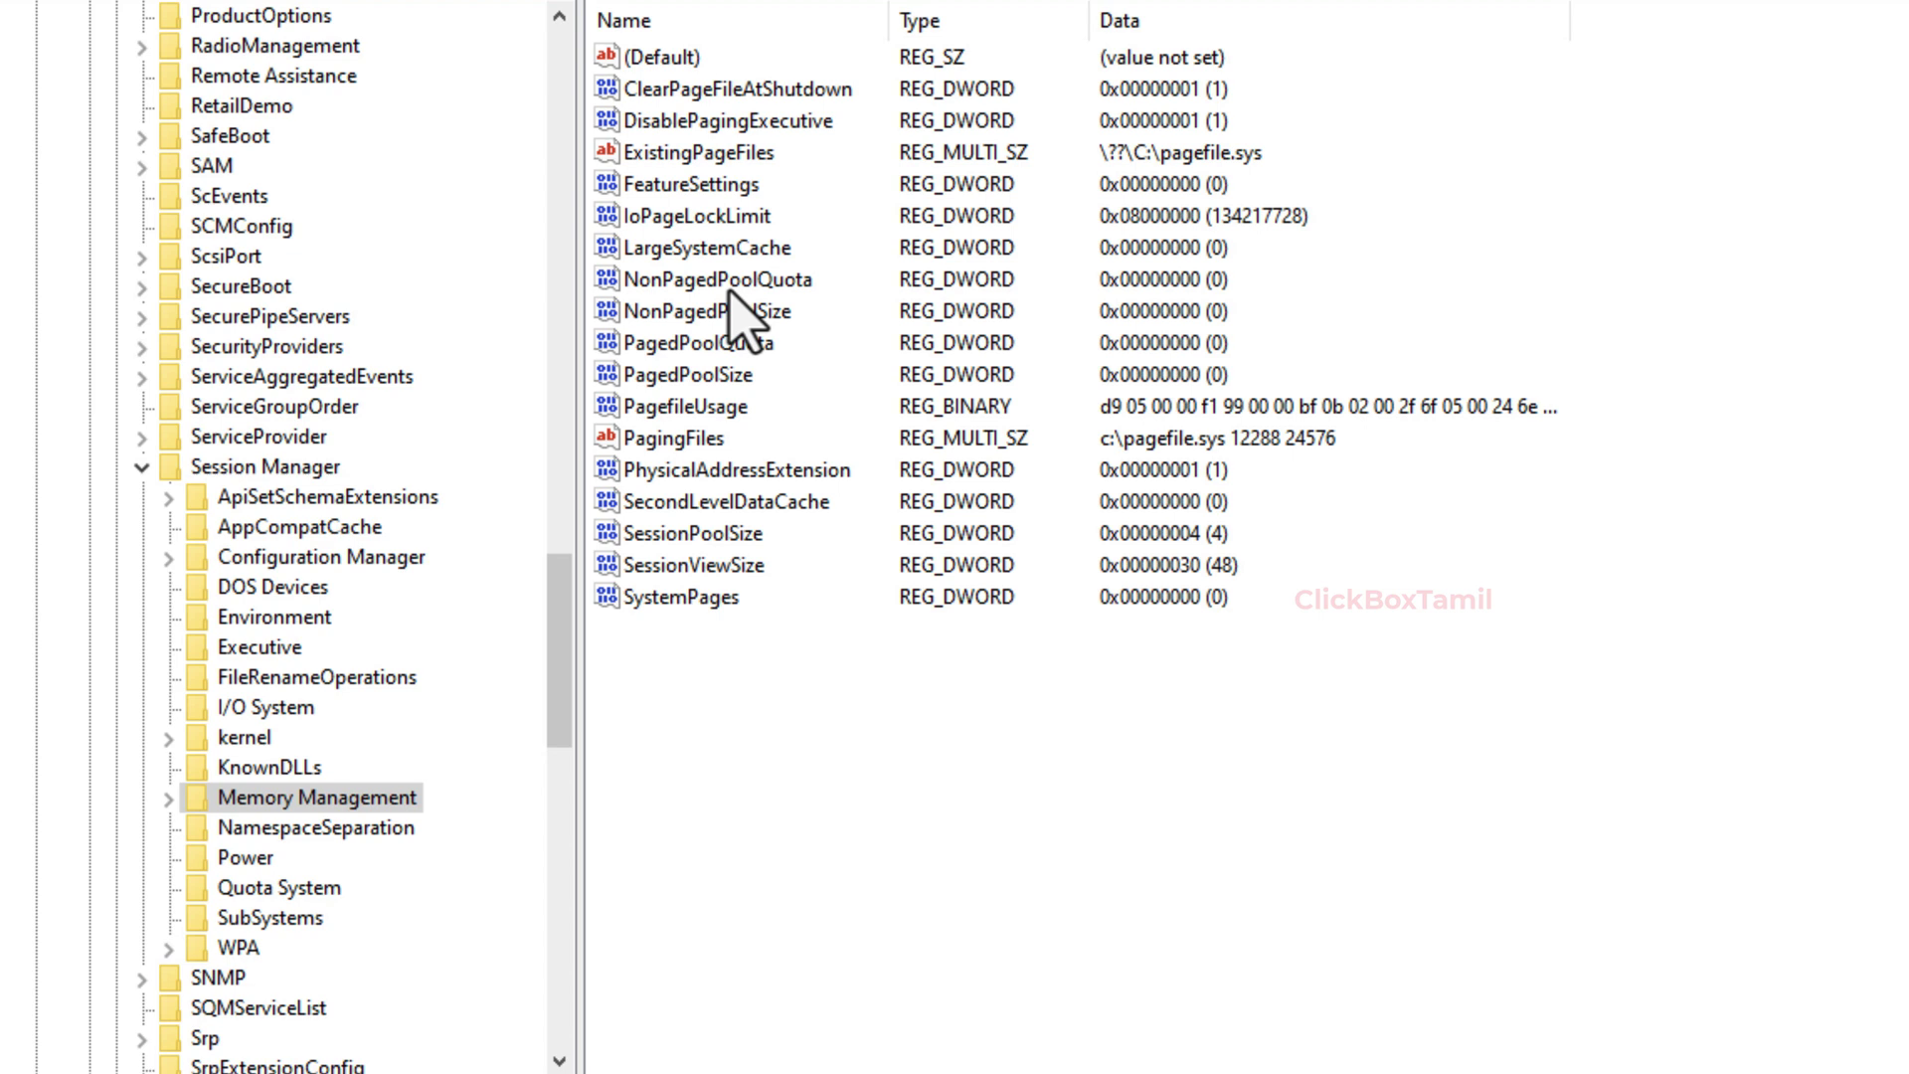
Set the Memory Management key's NonPagedPoolSize value to hexadecimal 192.
{"action": "left_click", "coordinate": [682, 315]}
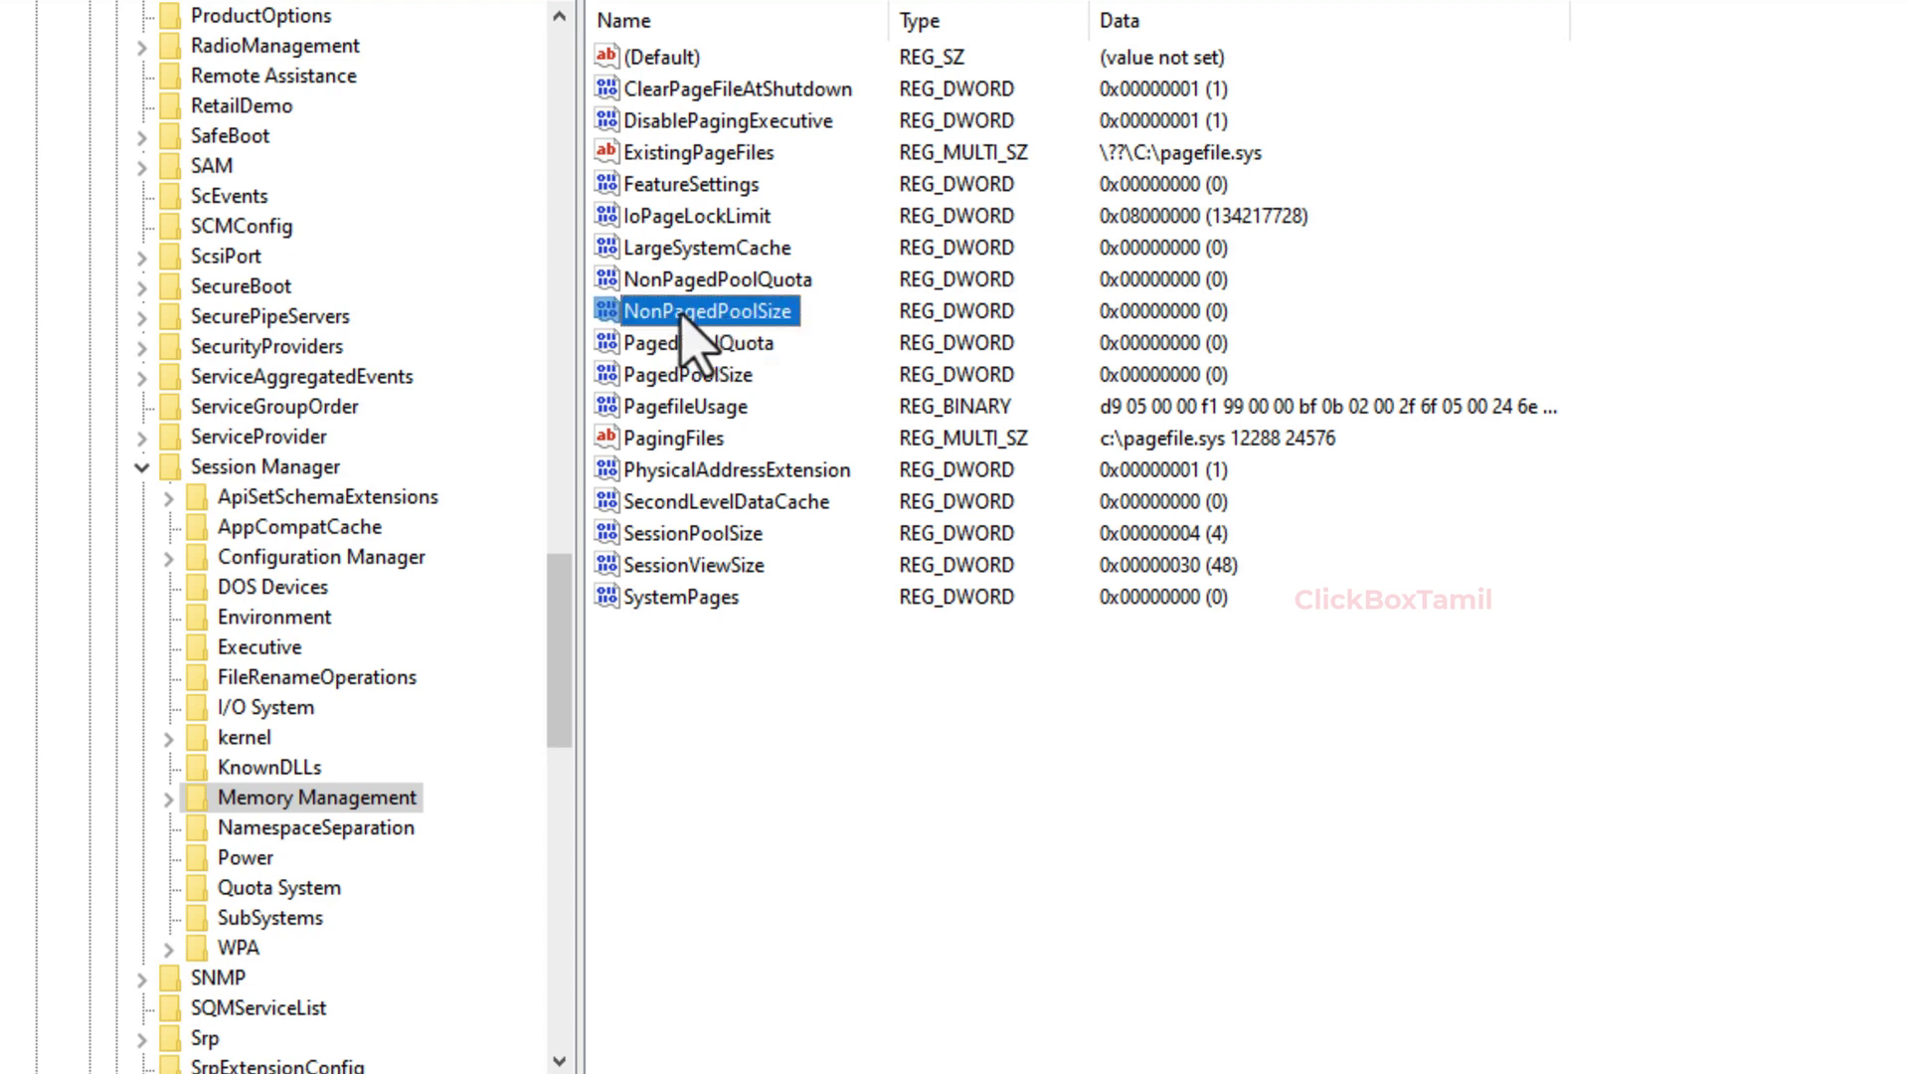
{"action": "right_click", "coordinate": [682, 314]}
{"action": "left_click", "coordinate": [793, 331]}
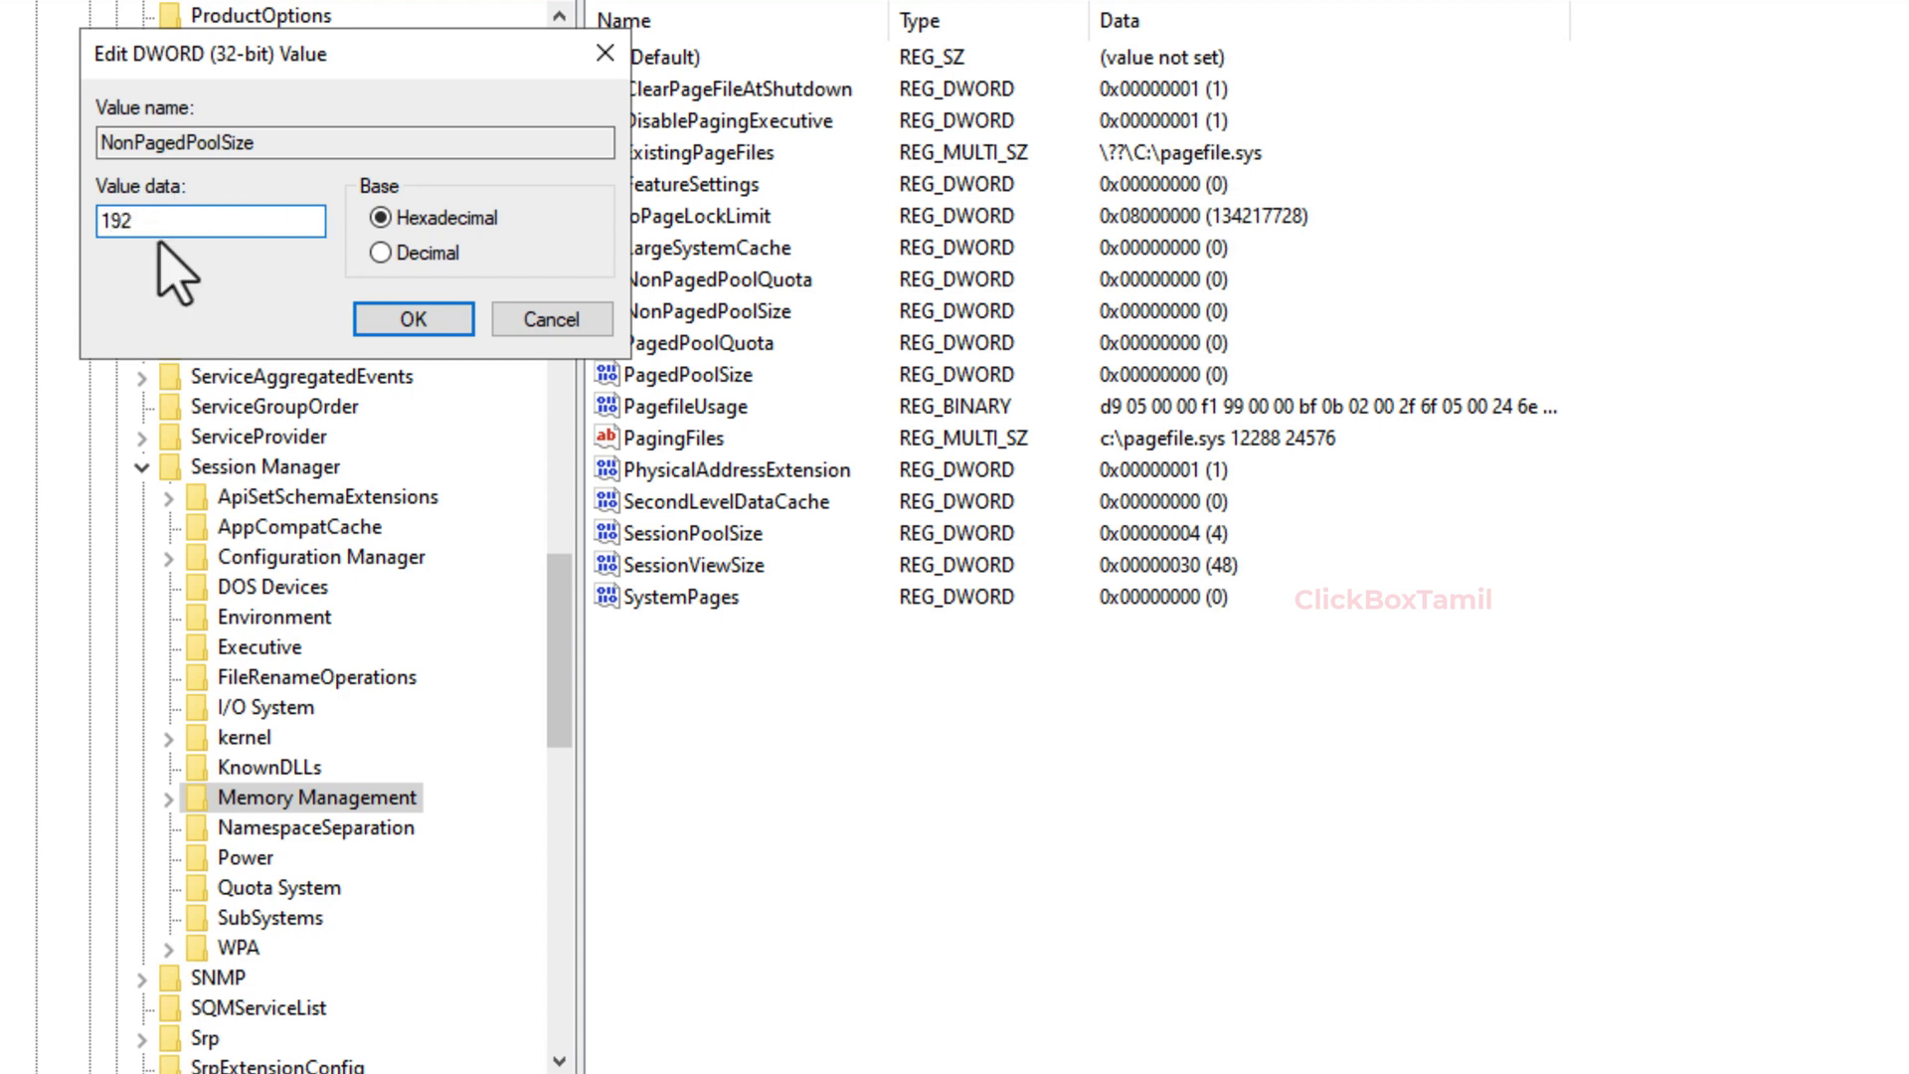
{"action": "left_click", "coordinate": [419, 318]}
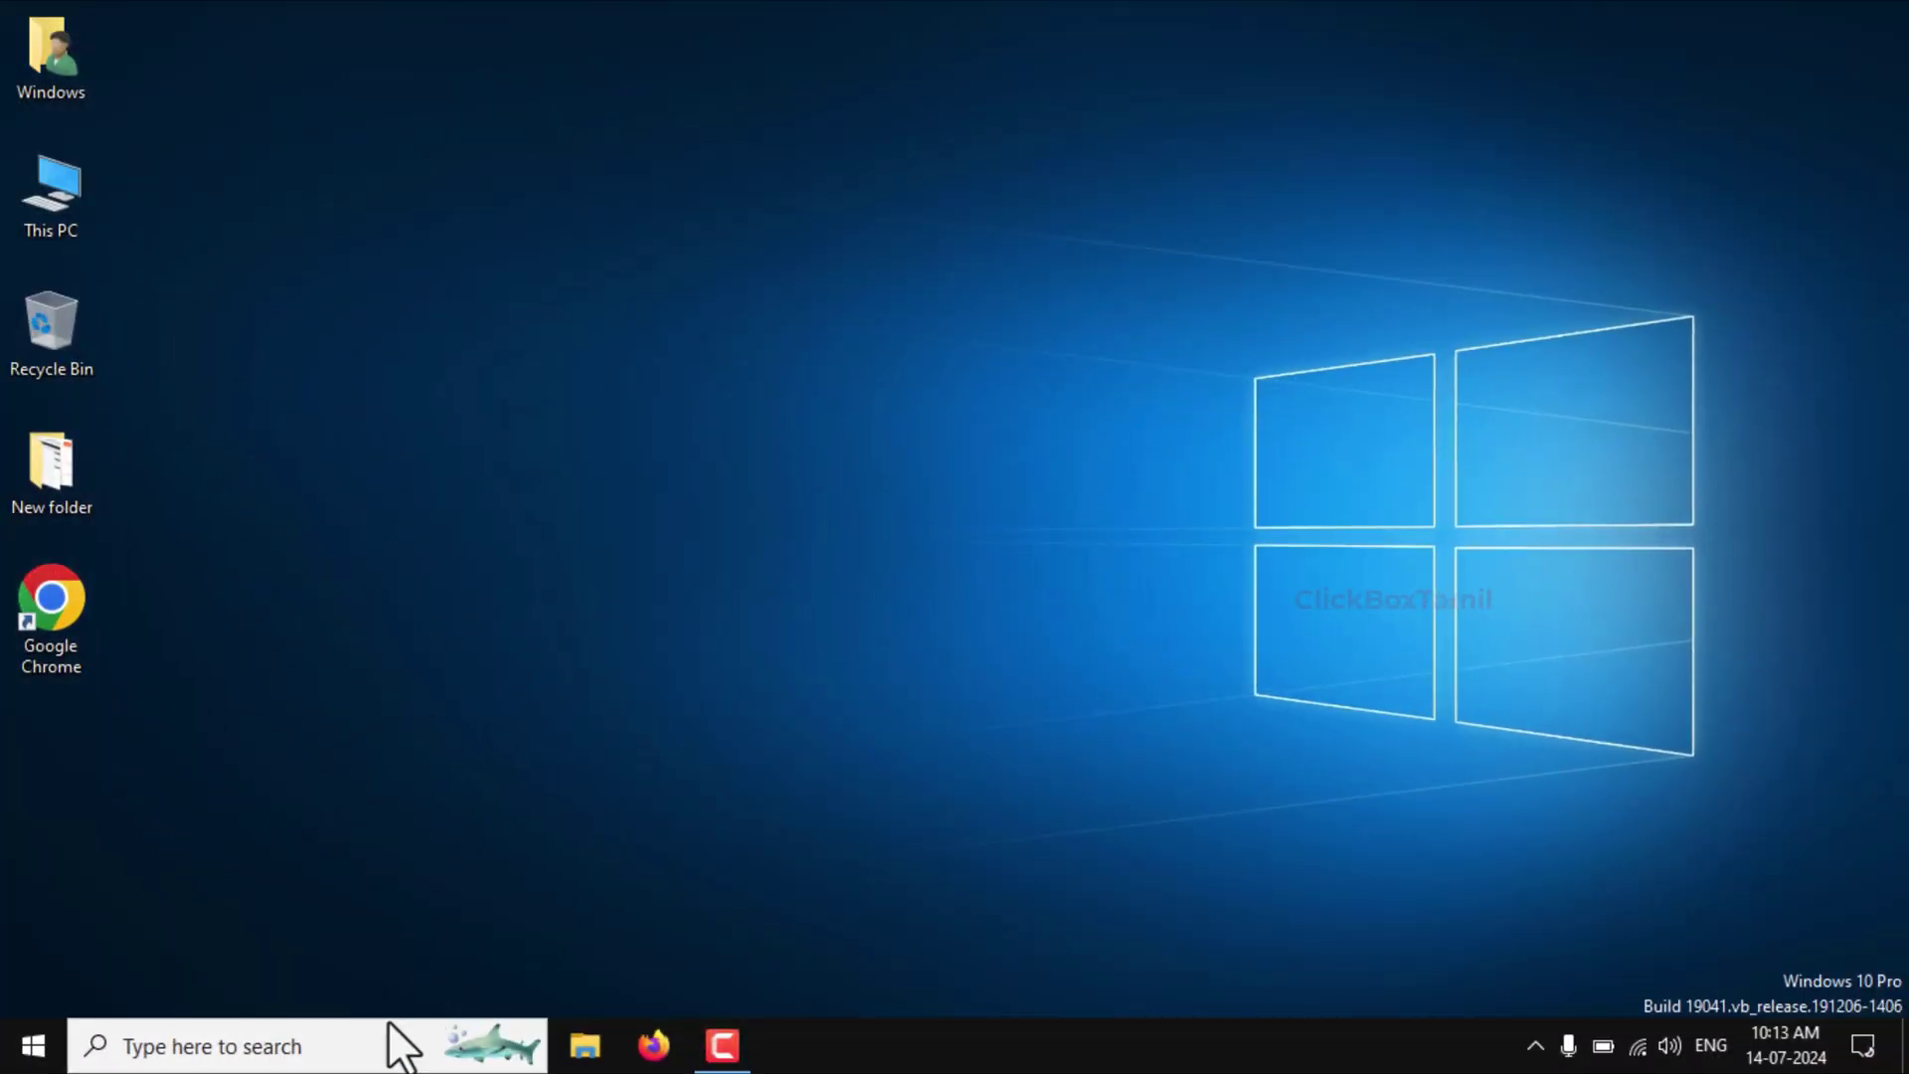
Search Windows for "services" and run the Services console as administrator.
{"action": "left_click", "coordinate": [356, 1046]}
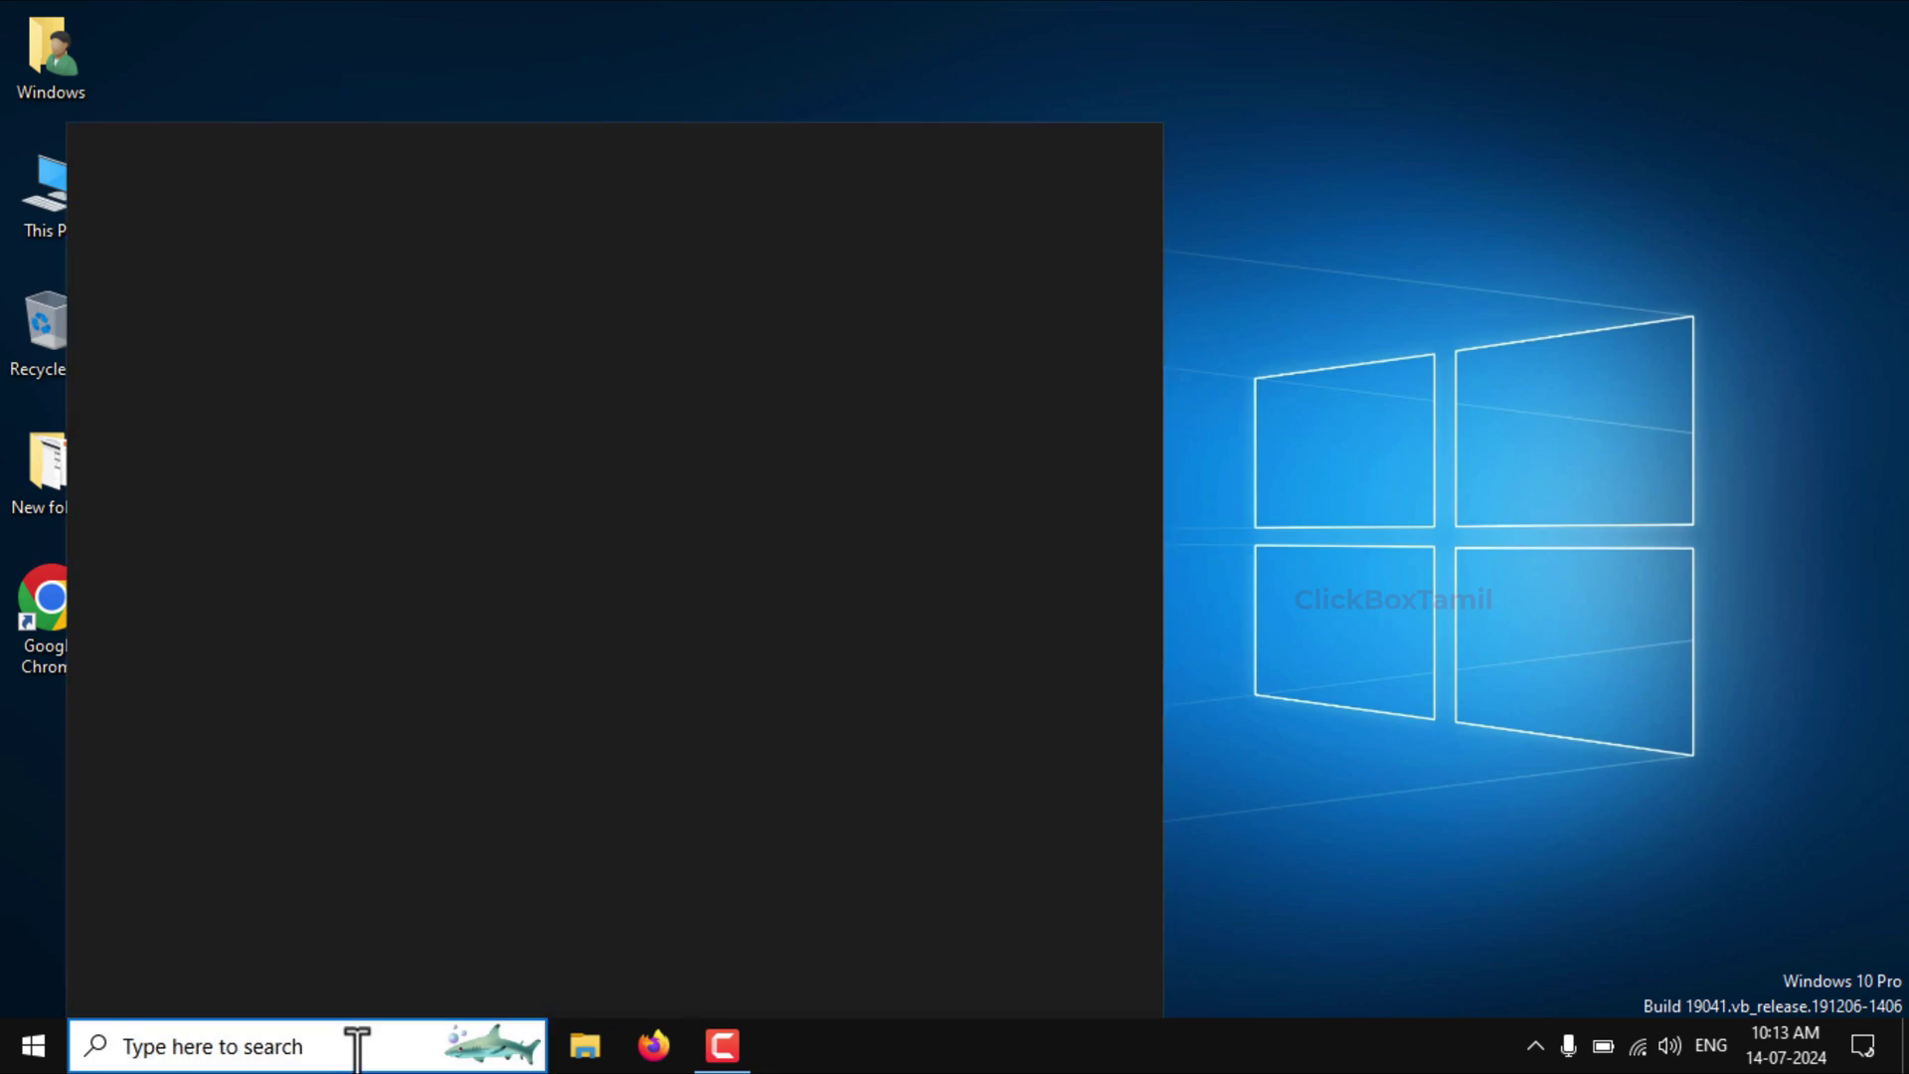
{"action": "type", "text": "services"}
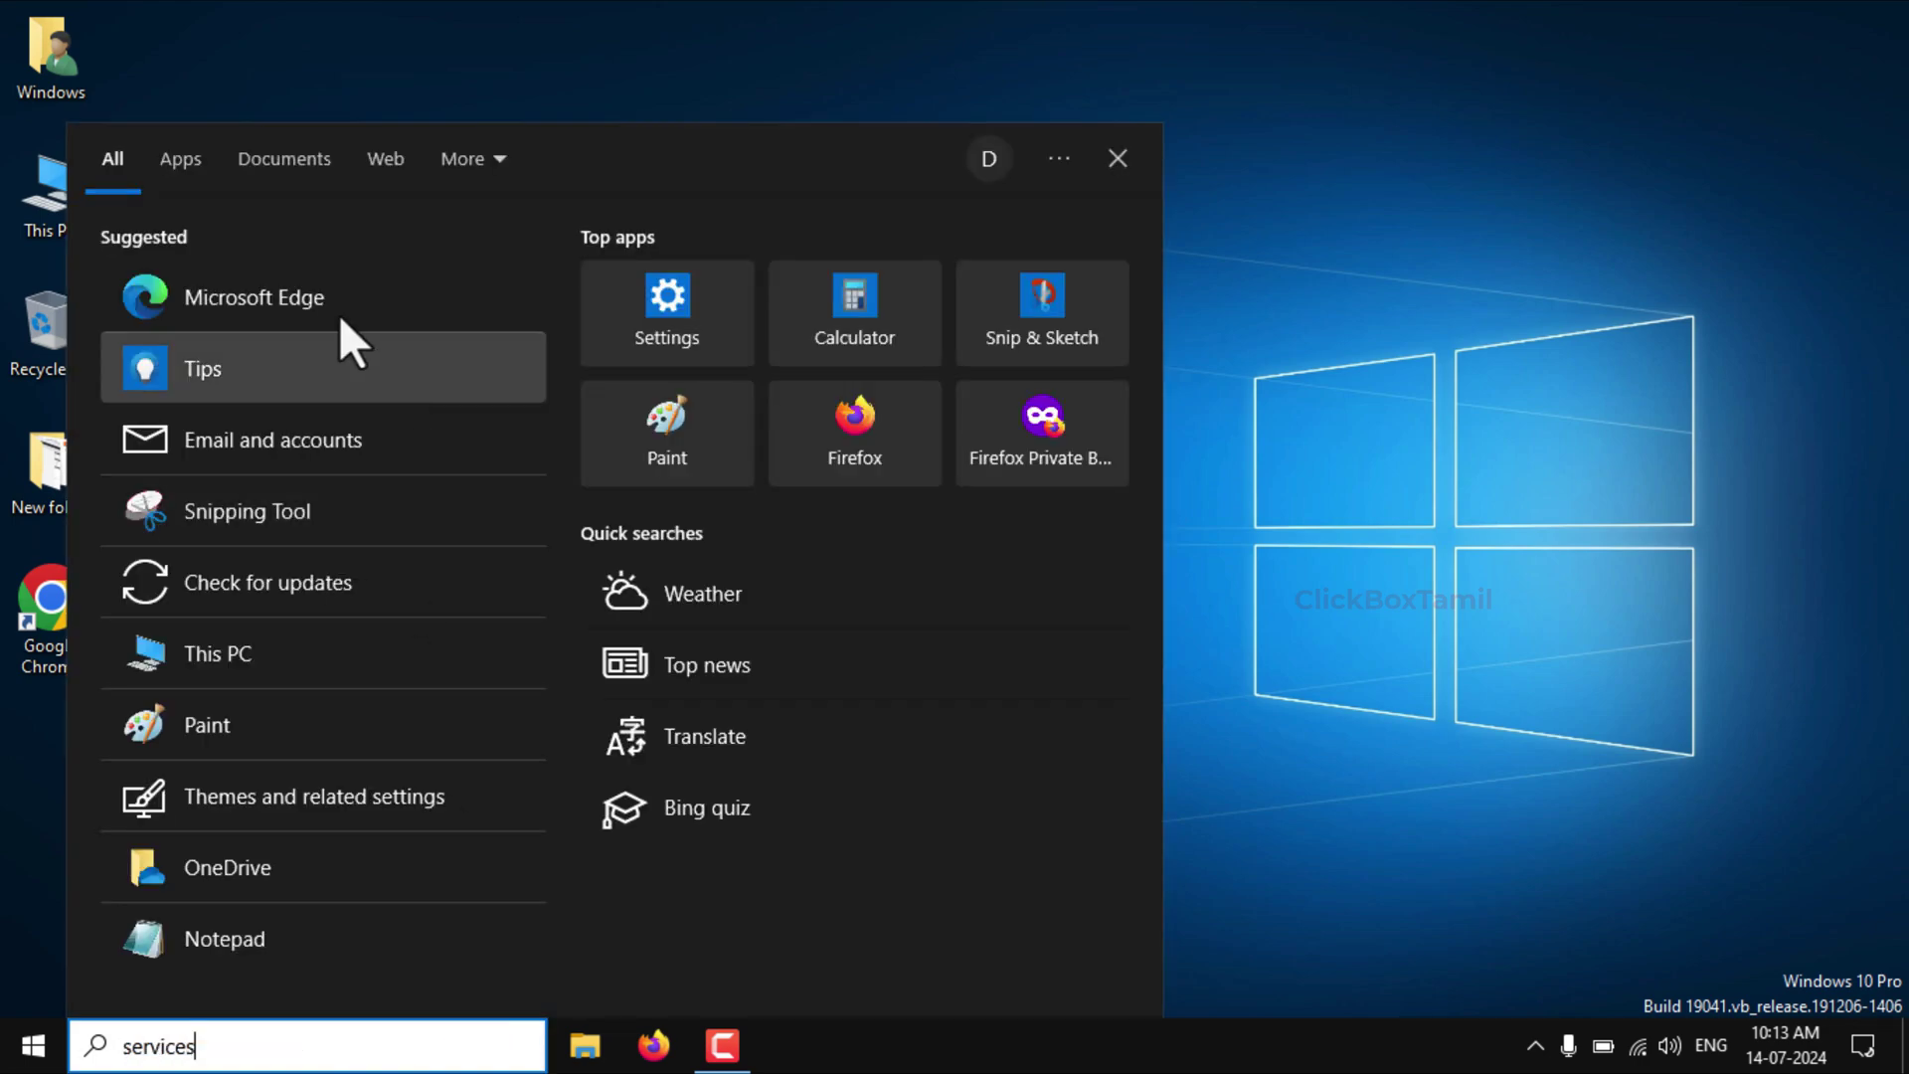
{"action": "right_click", "coordinate": [474, 299]}
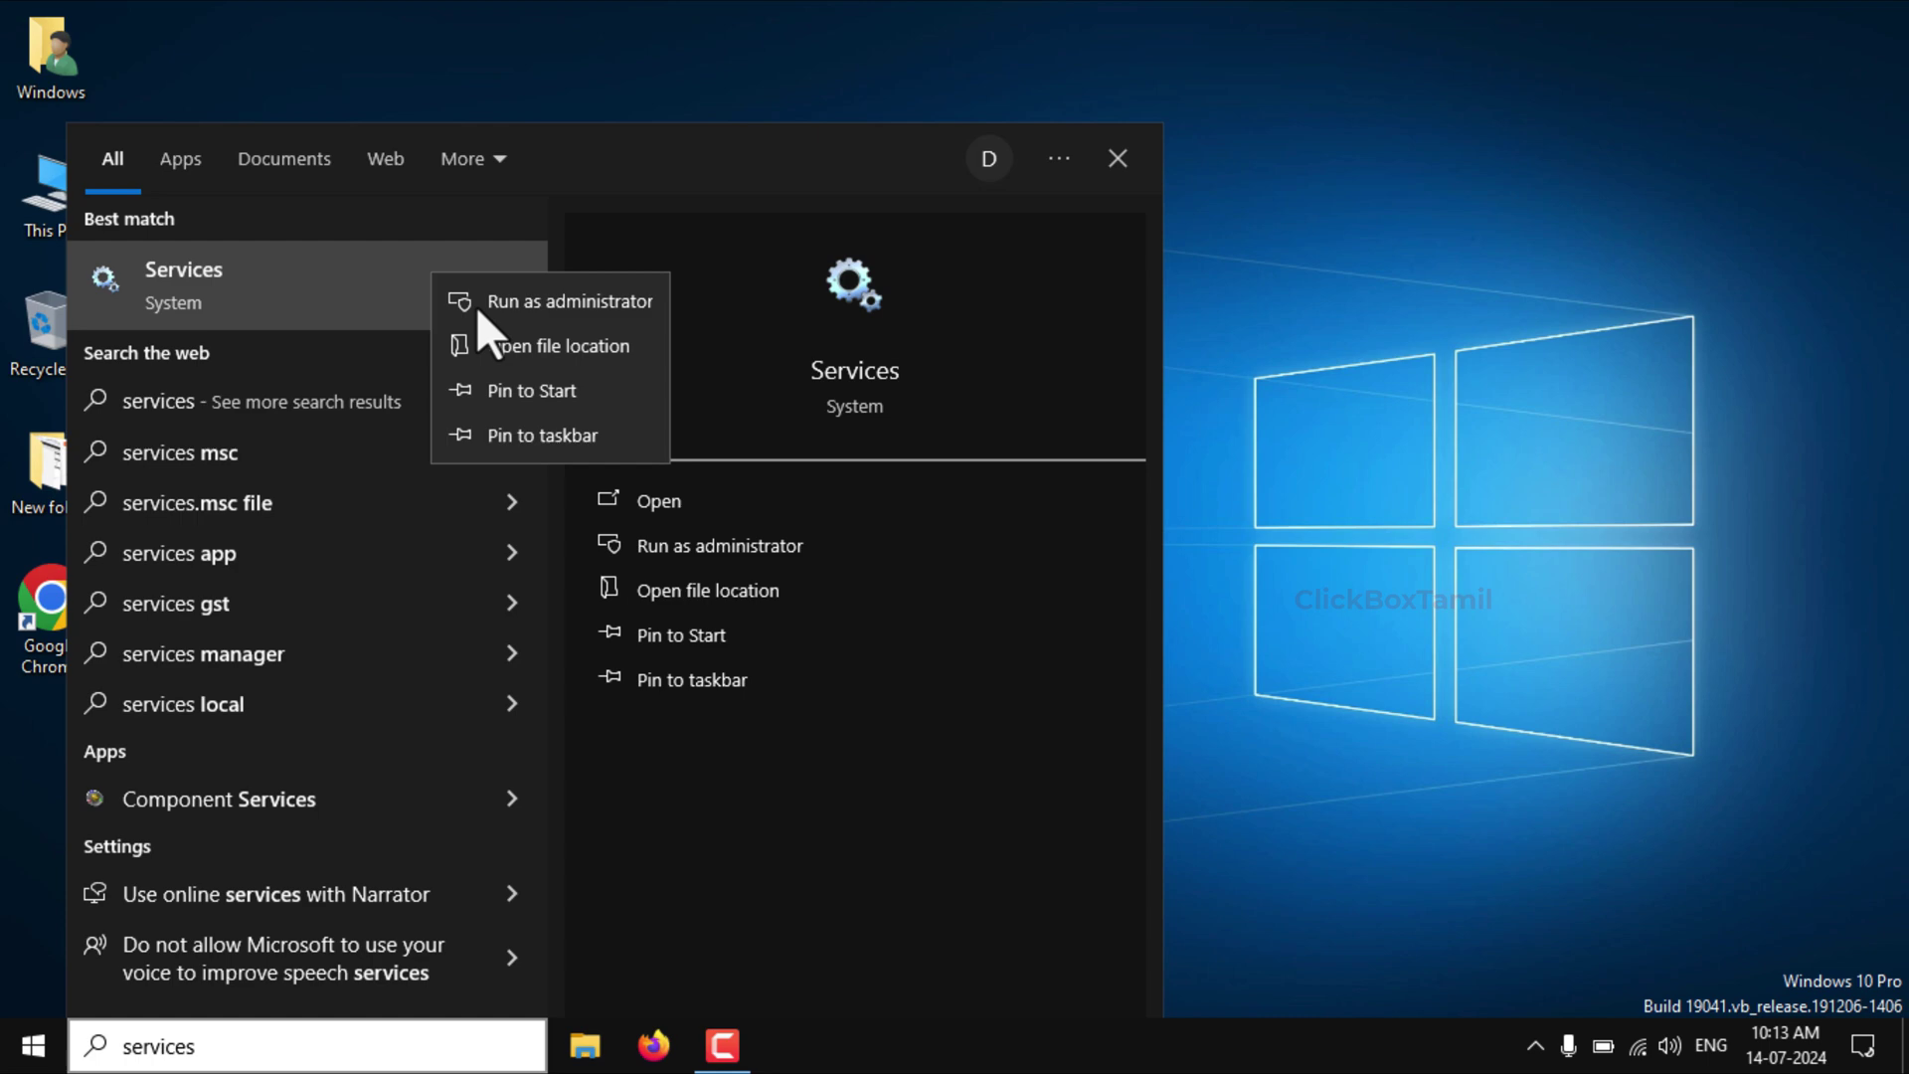
{"action": "left_click", "coordinate": [553, 302]}
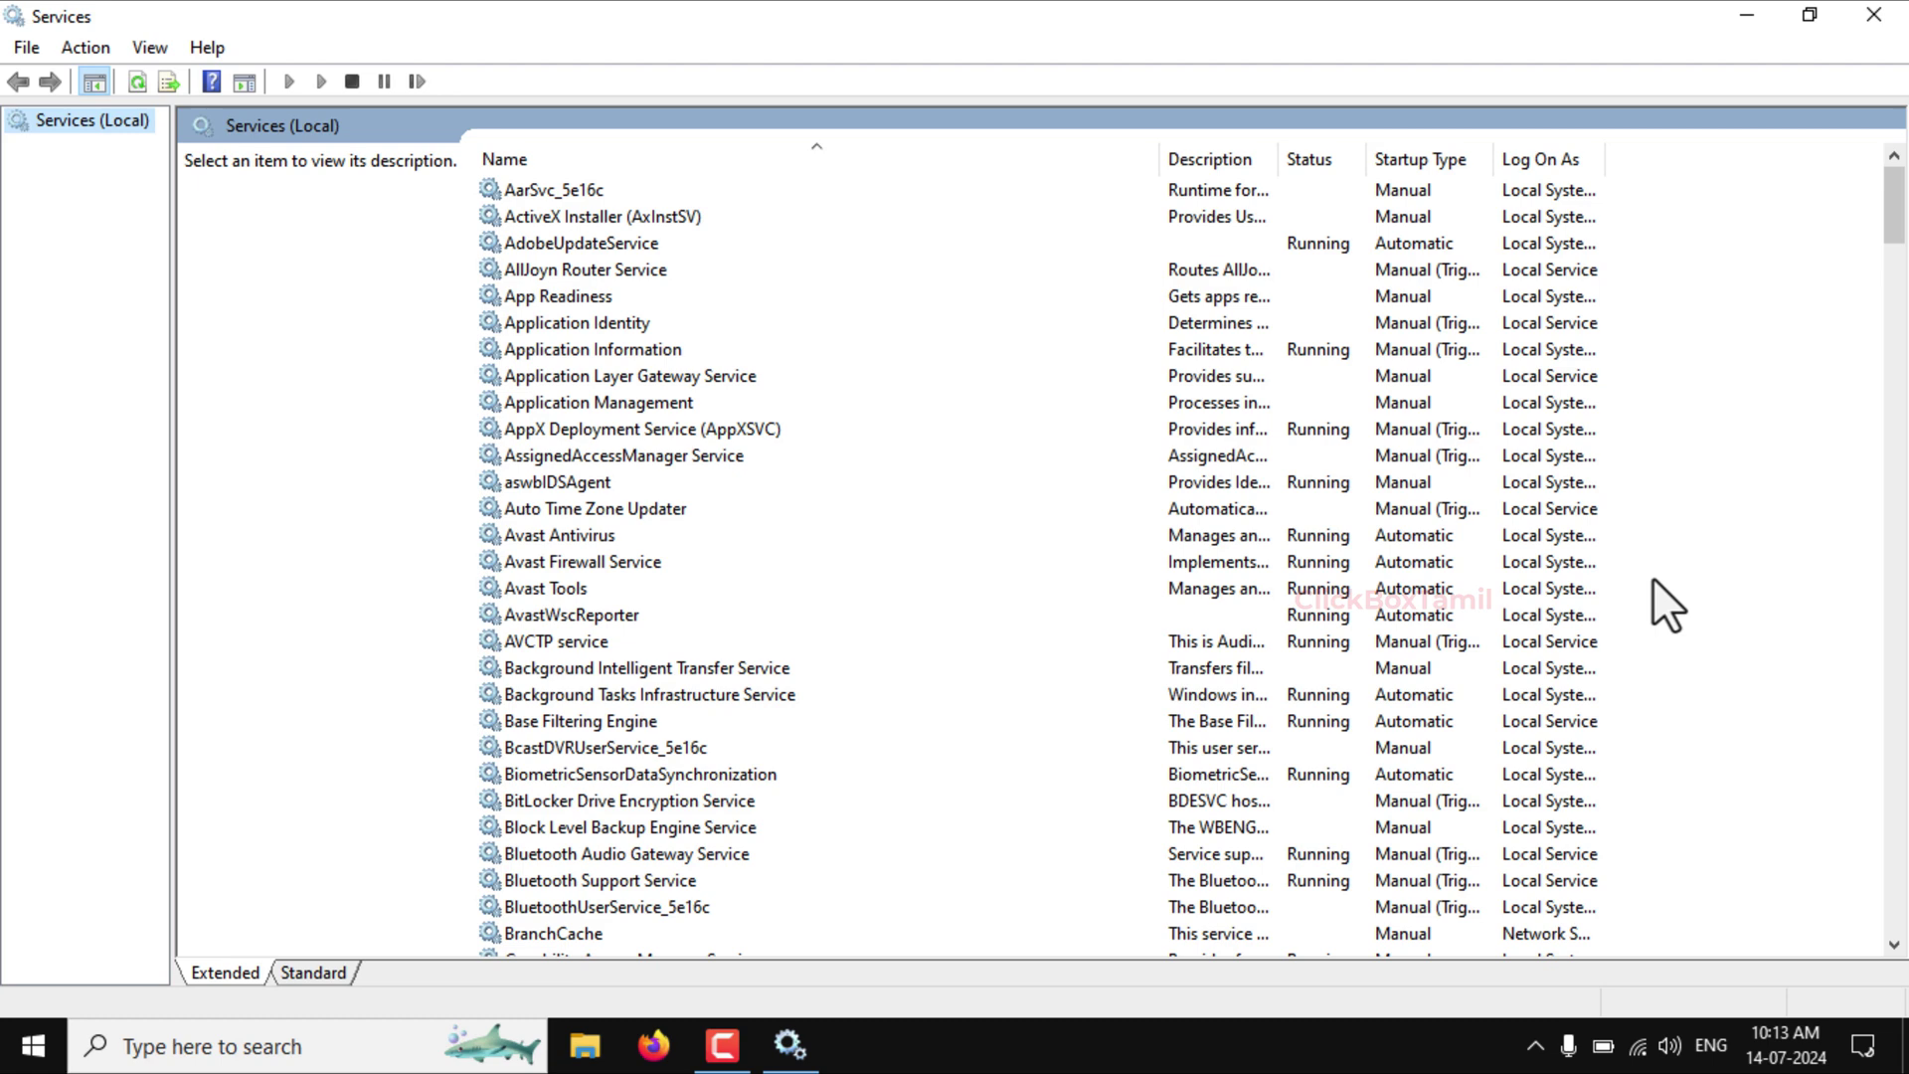
Set the startup type of AdobeUpdateService to Disabled and stop the service.
{"action": "left_click", "coordinate": [542, 244]}
{"action": "right_click", "coordinate": [595, 241]}
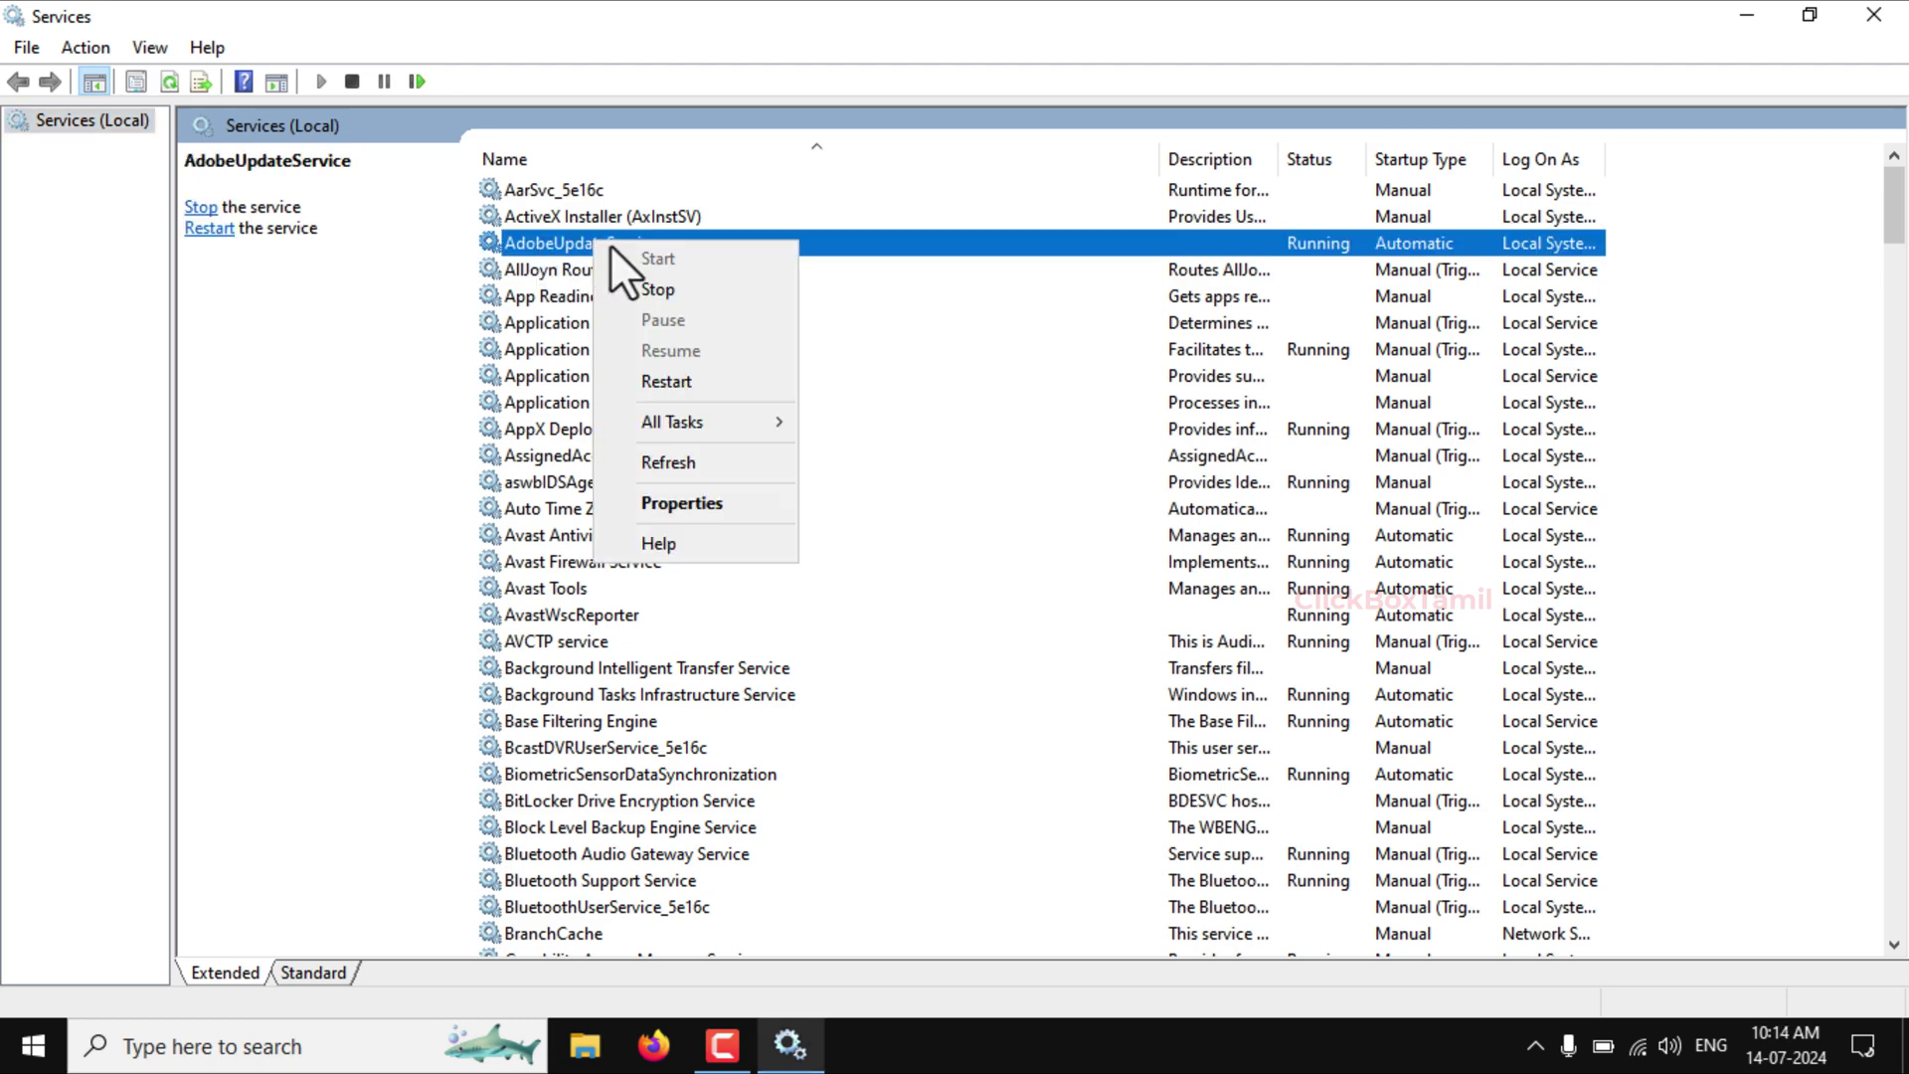
{"action": "left_click", "coordinate": [692, 515]}
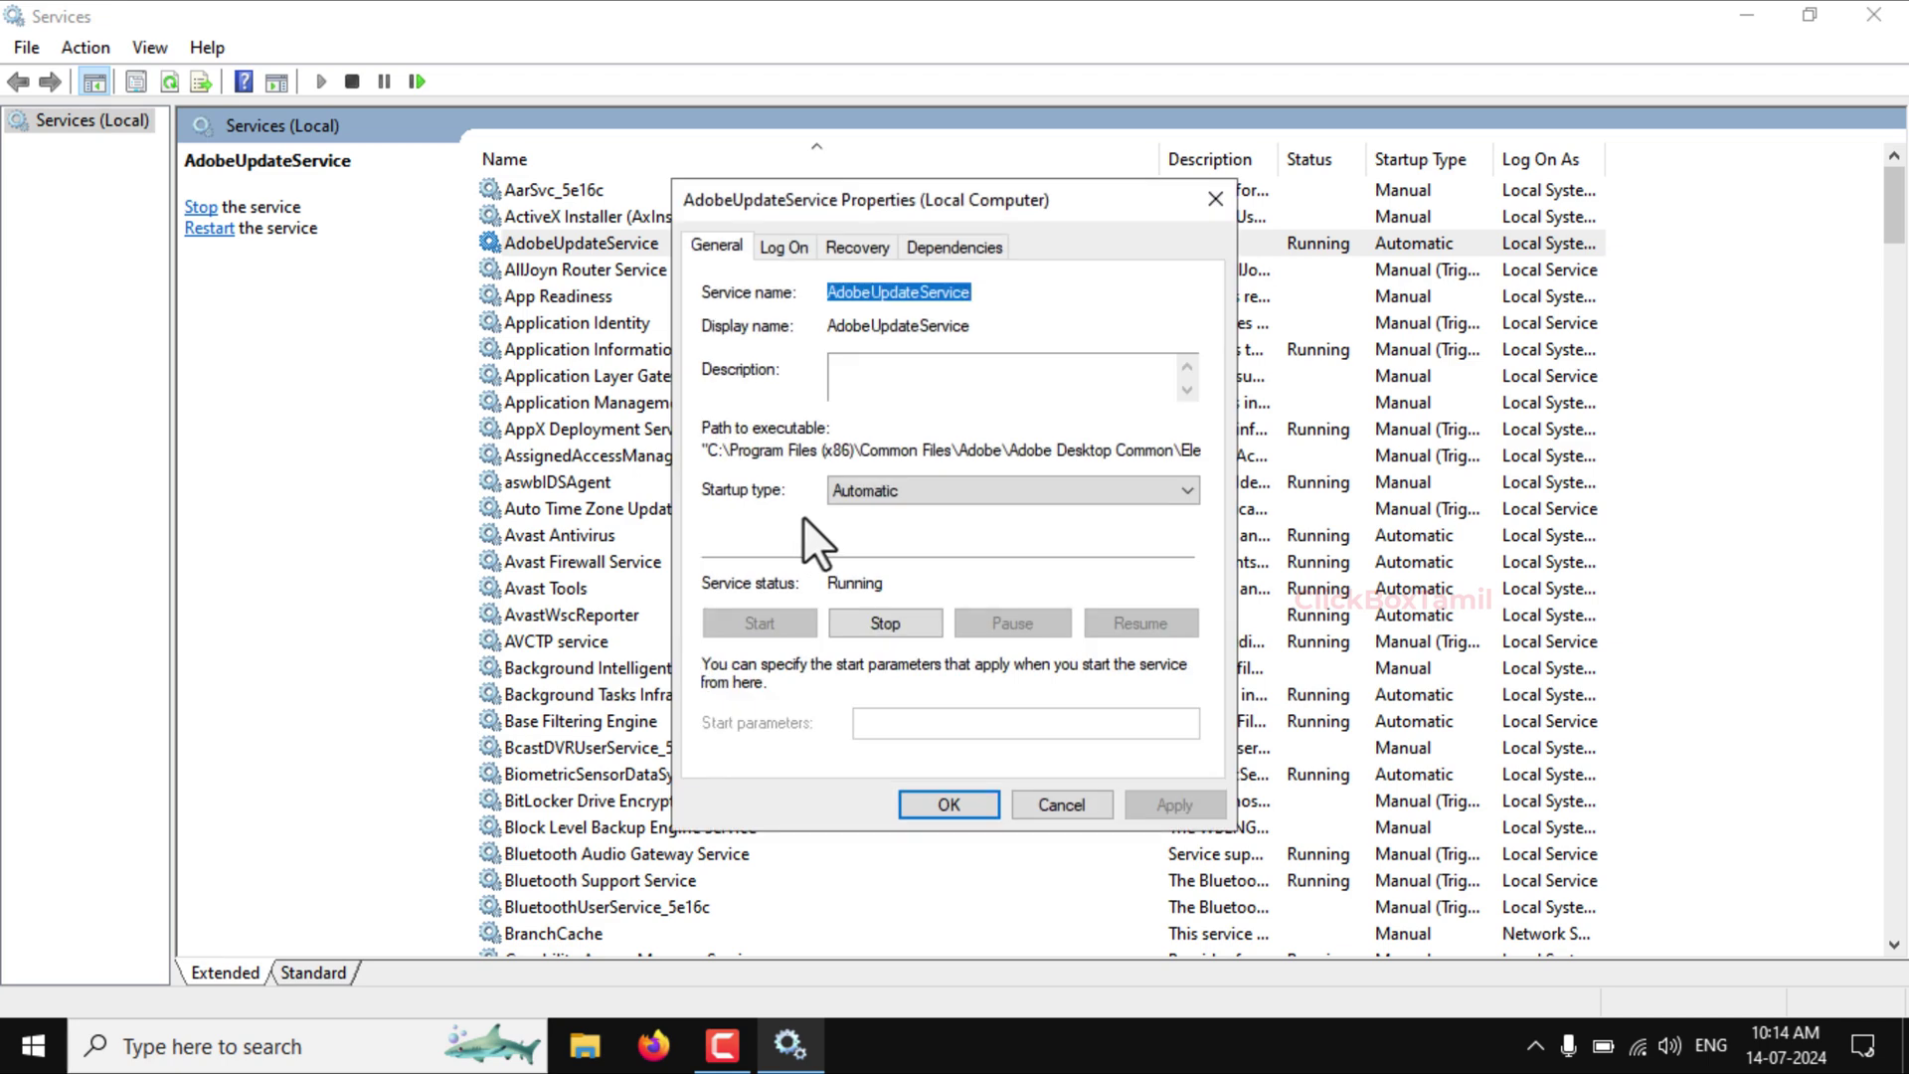
{"action": "left_click", "coordinate": [988, 495]}
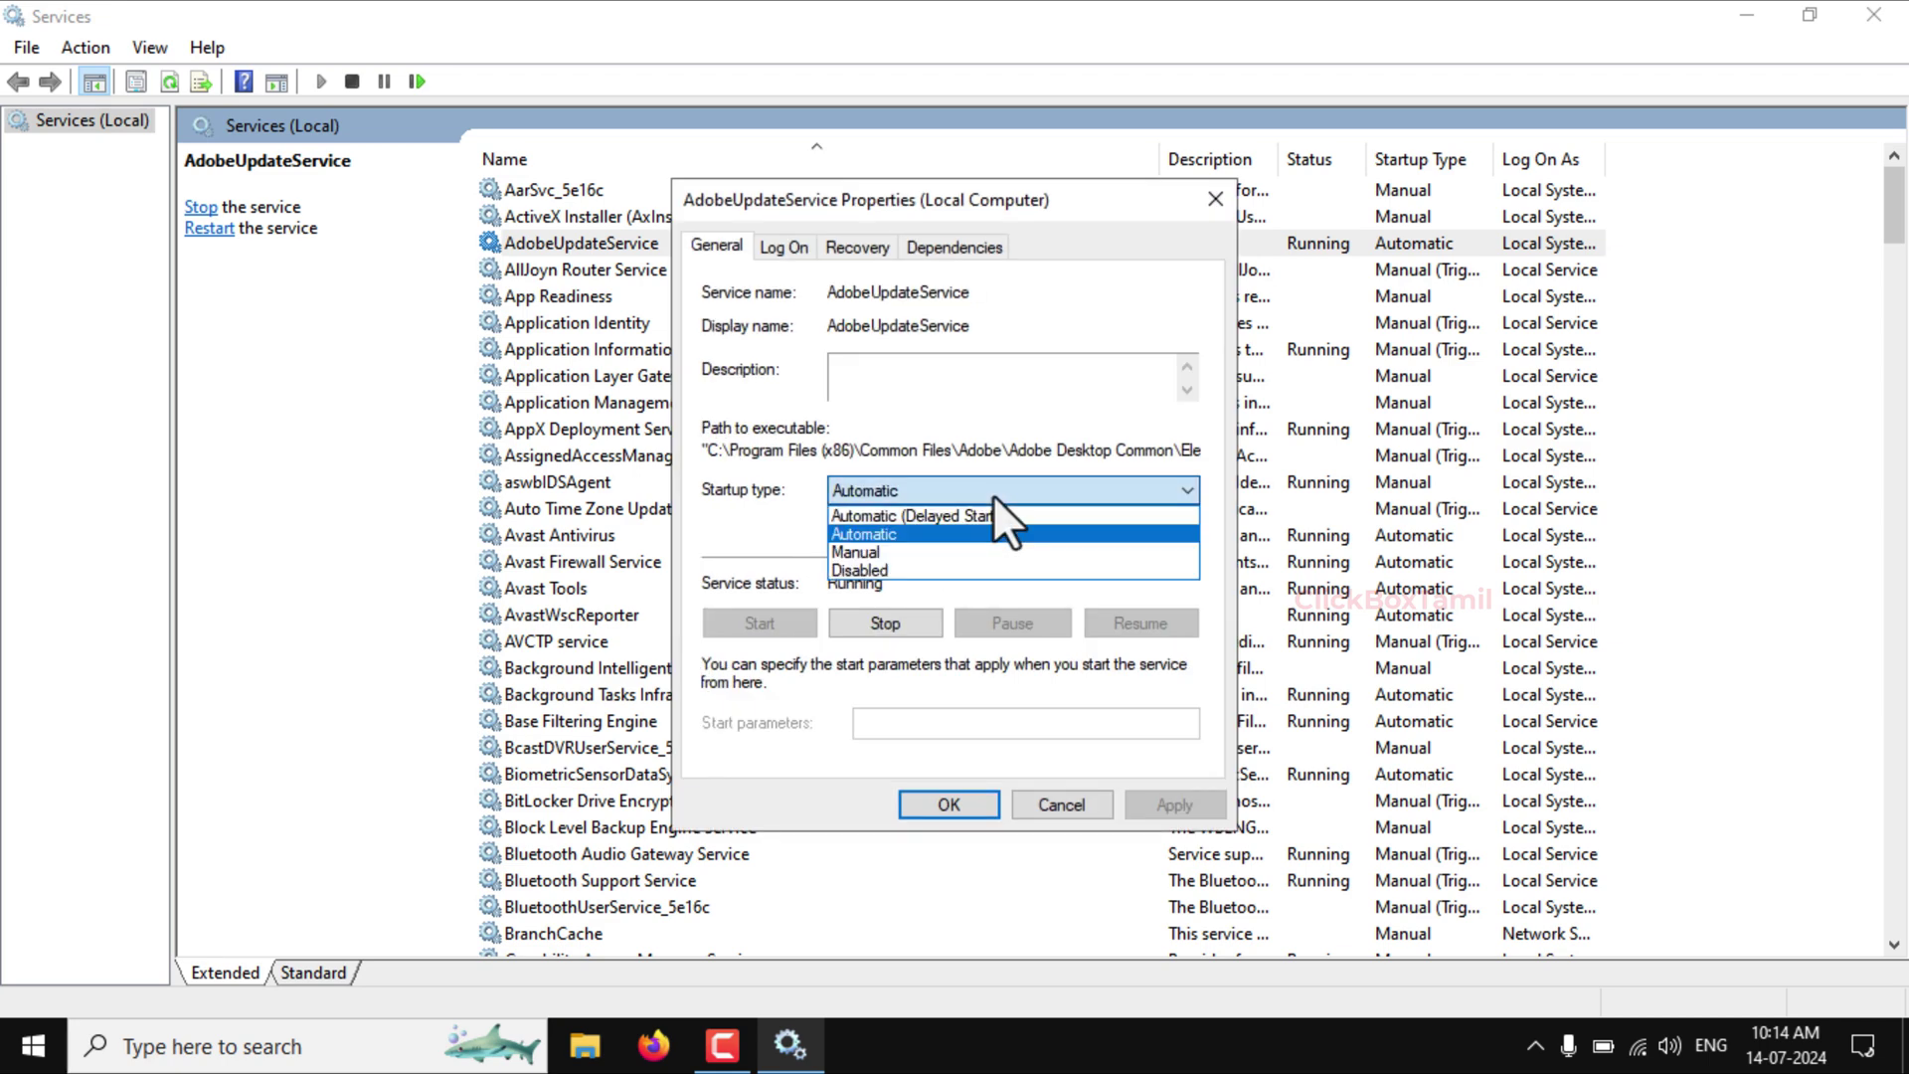
{"action": "left_click", "coordinate": [887, 565]}
{"action": "left_click", "coordinate": [1168, 807]}
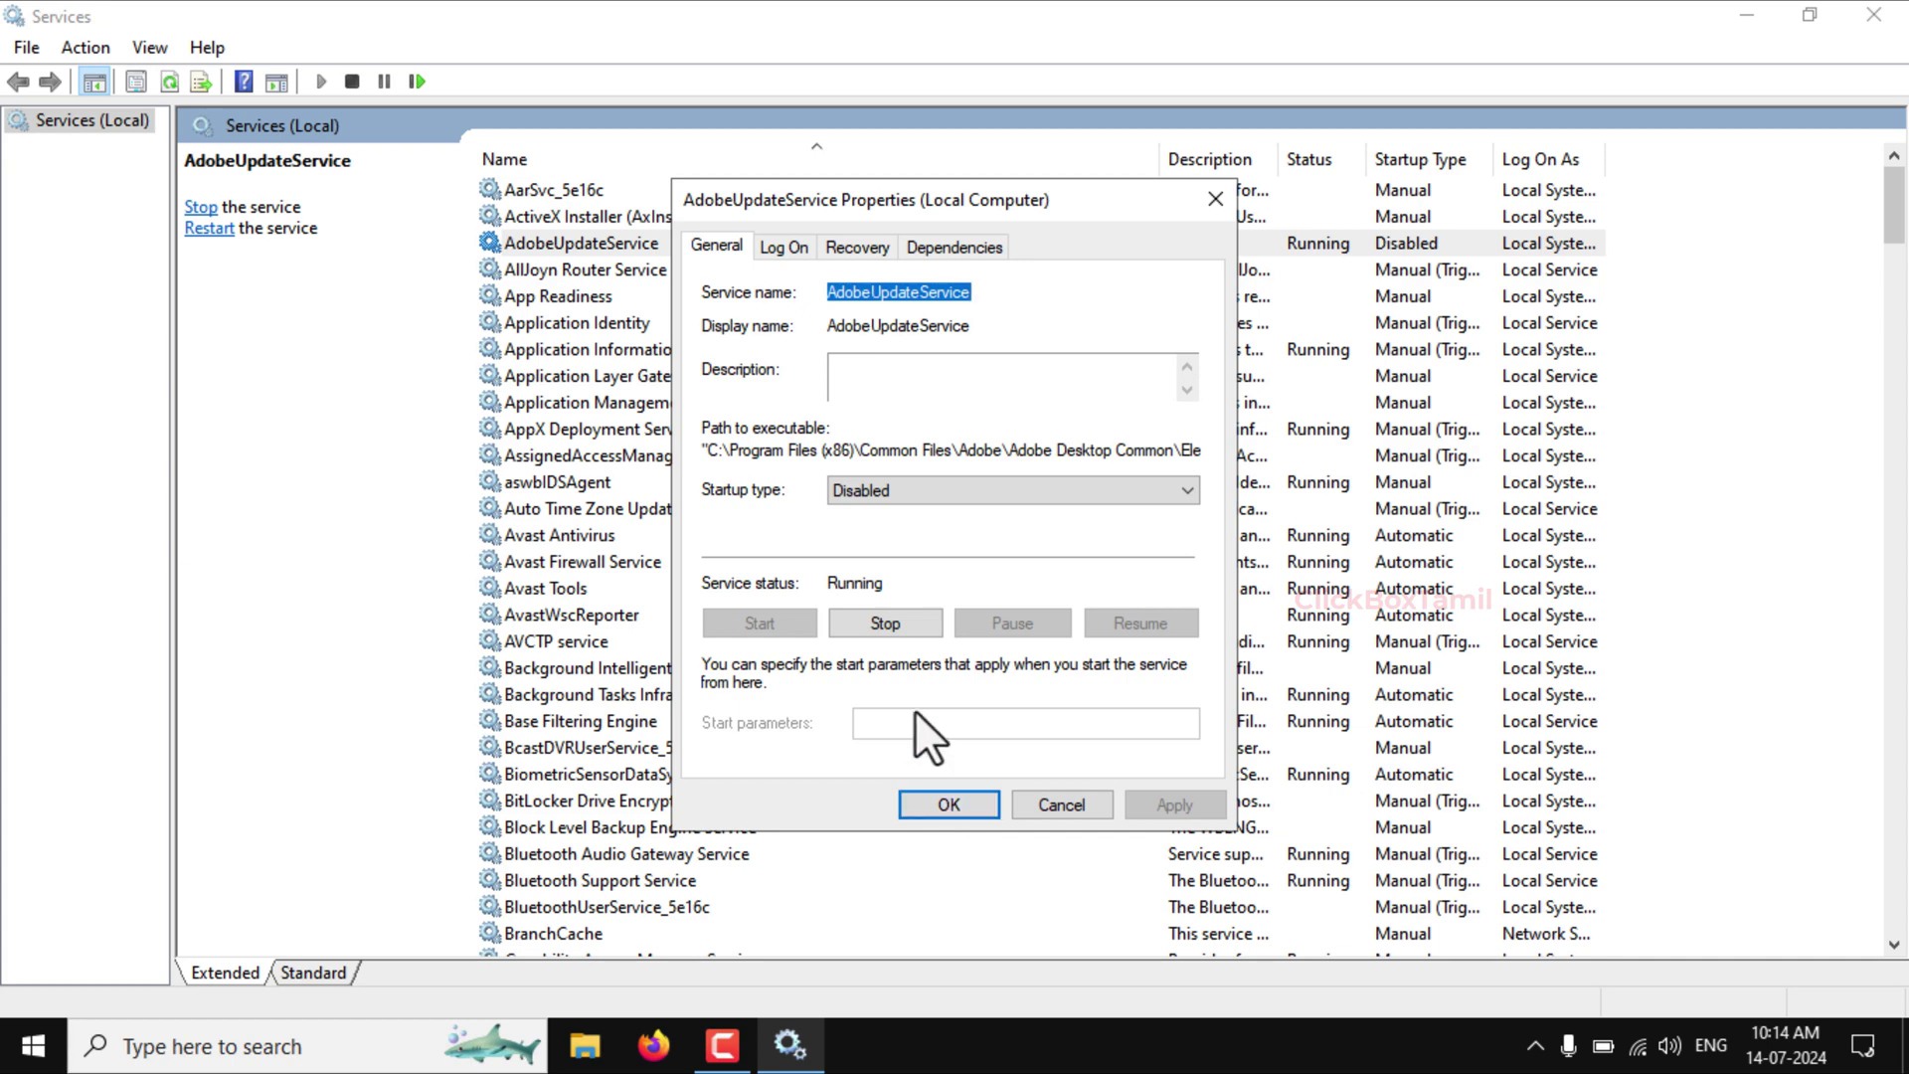
{"action": "left_click", "coordinate": [920, 623]}
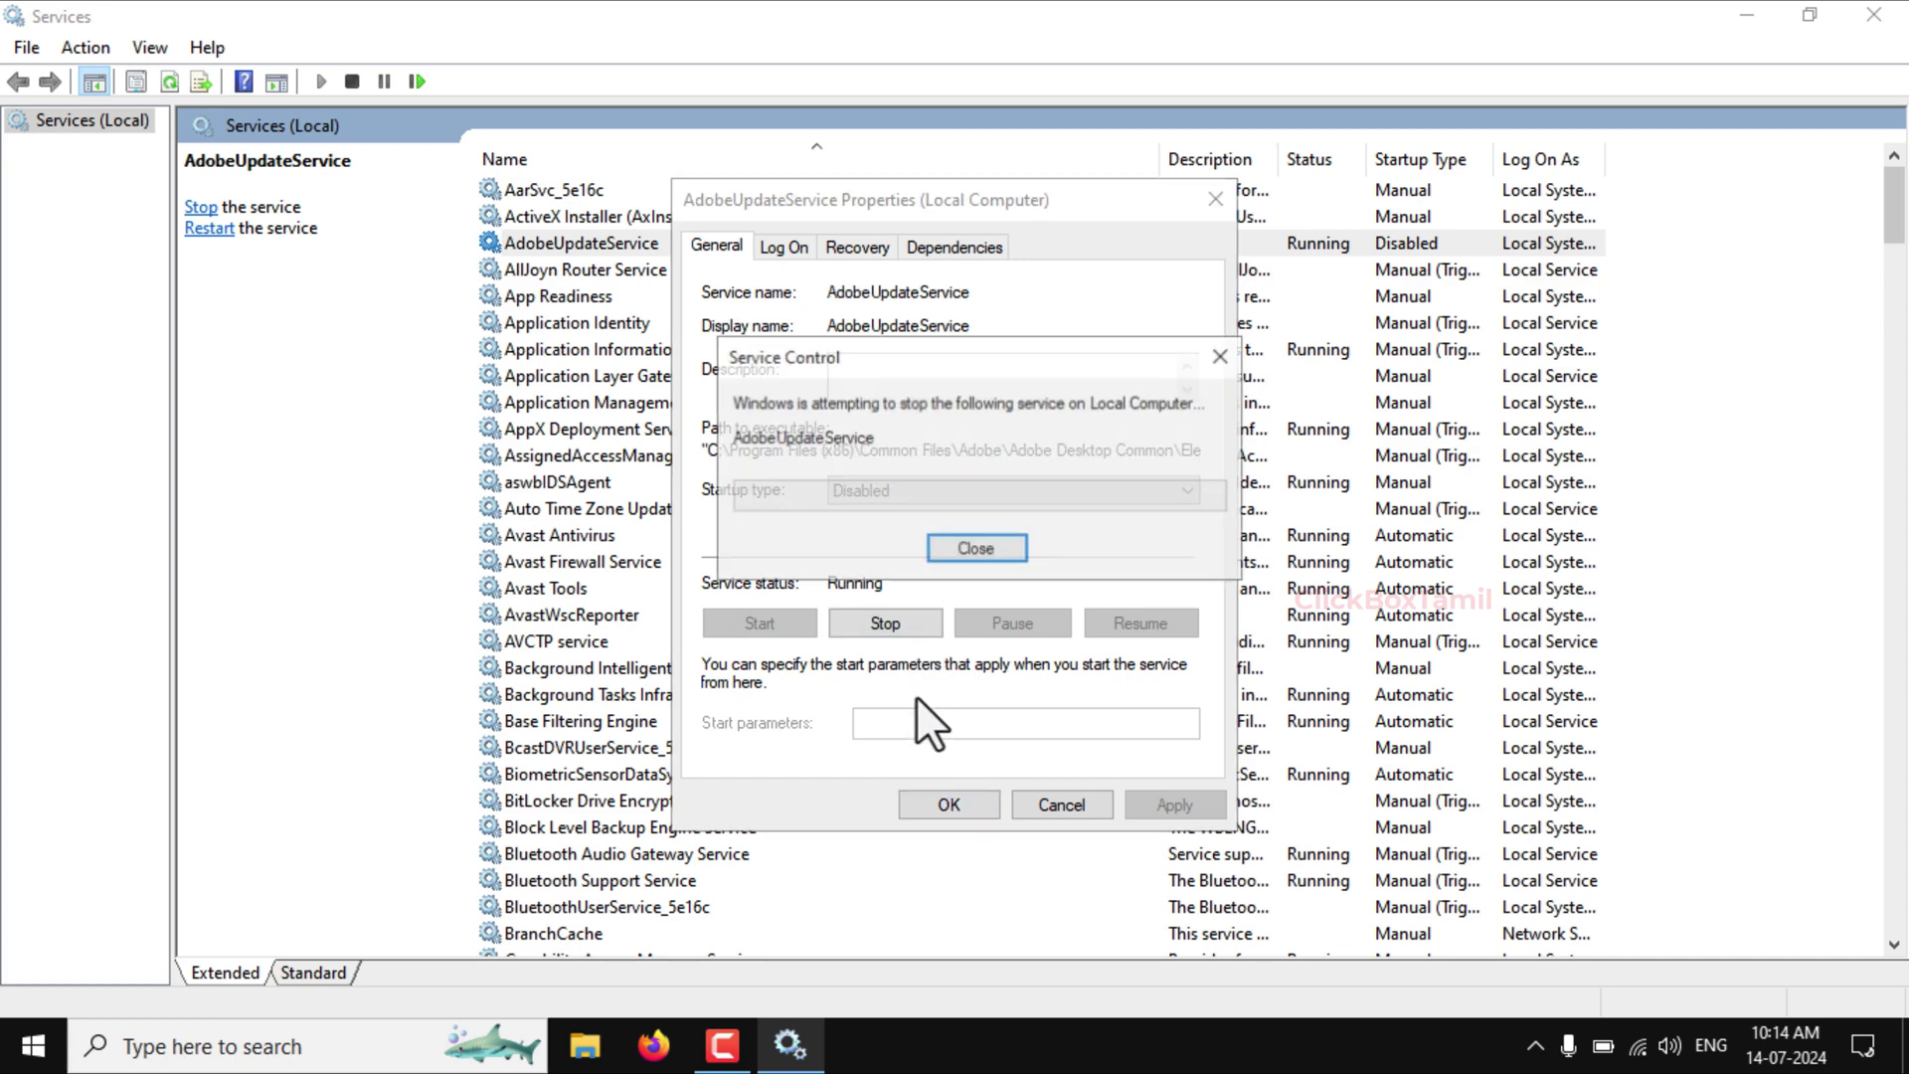
{"action": "left_click", "coordinate": [940, 803]}
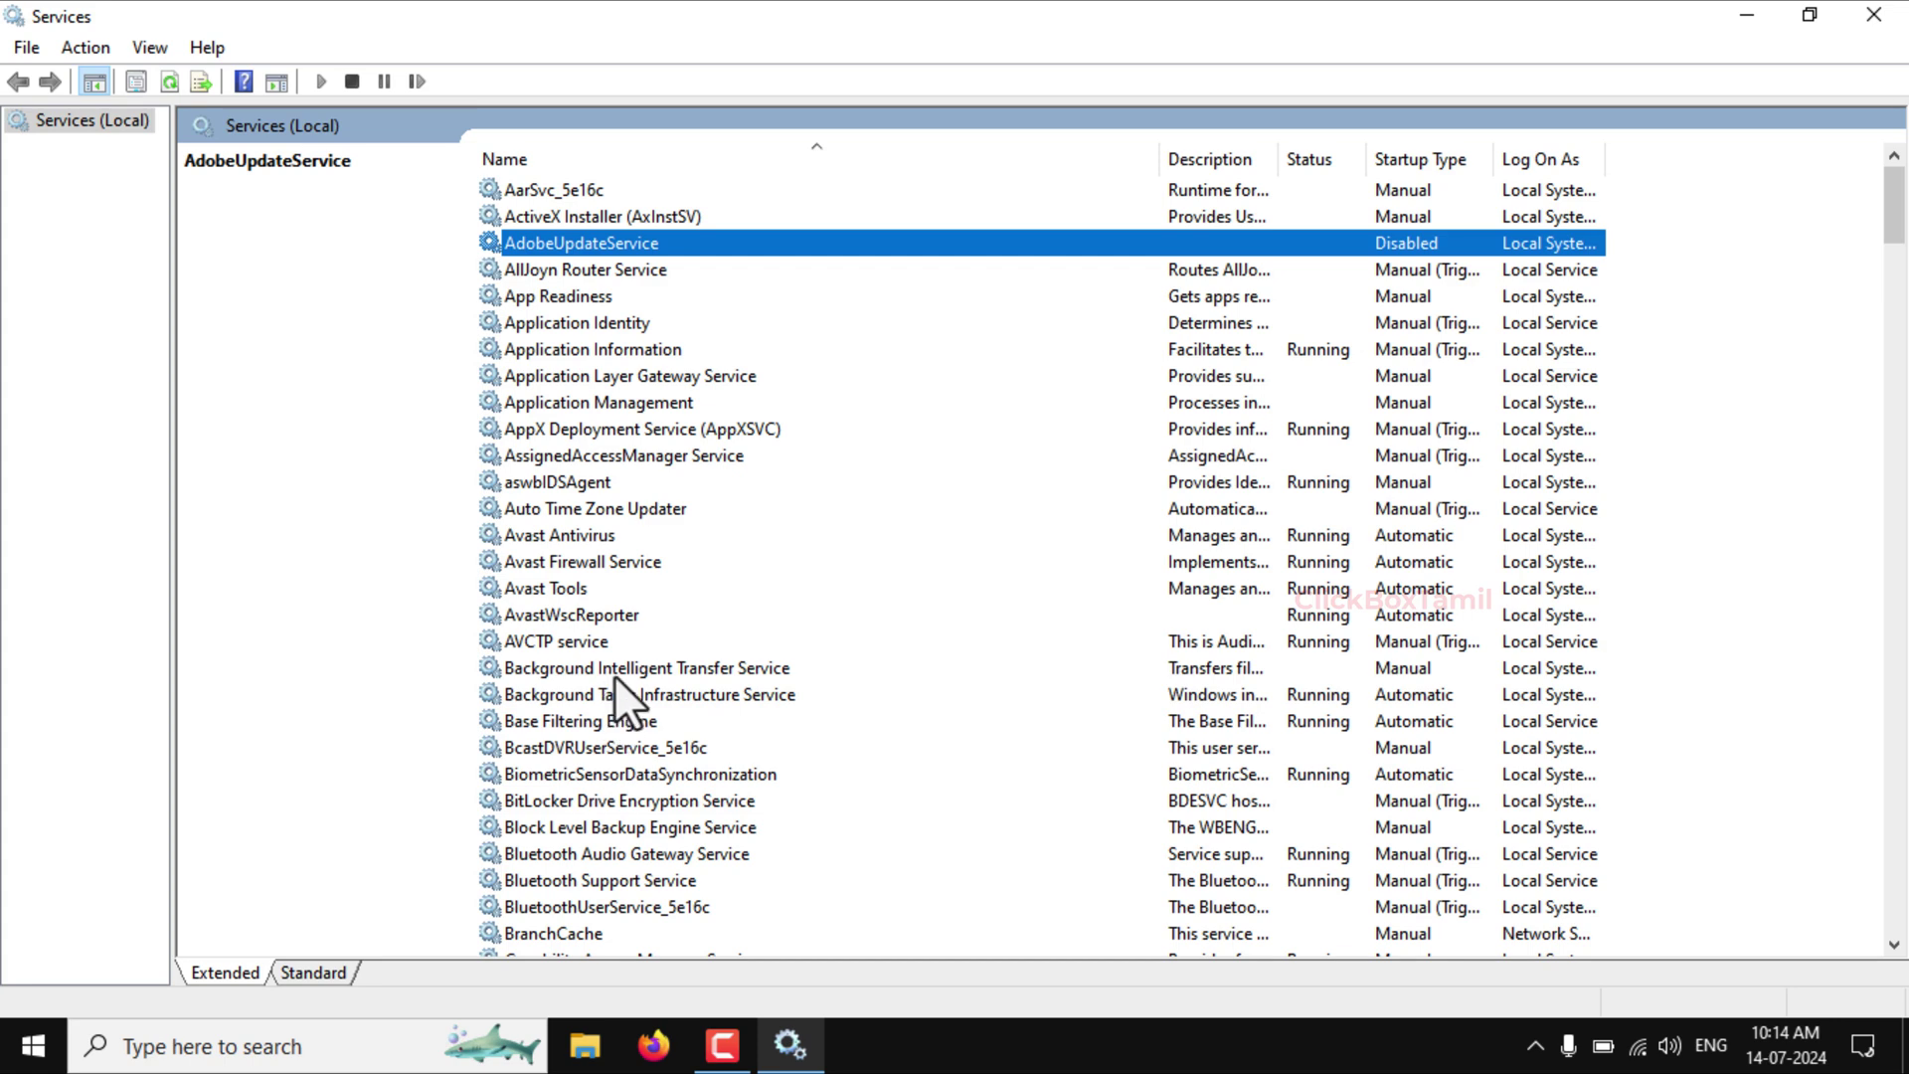
Set the startup type of Background Intelligent Transfer Service to Disabled and apply the change.
{"action": "scroll", "coordinate": [614, 677], "scroll_direction": "down", "scroll_amount": 2}
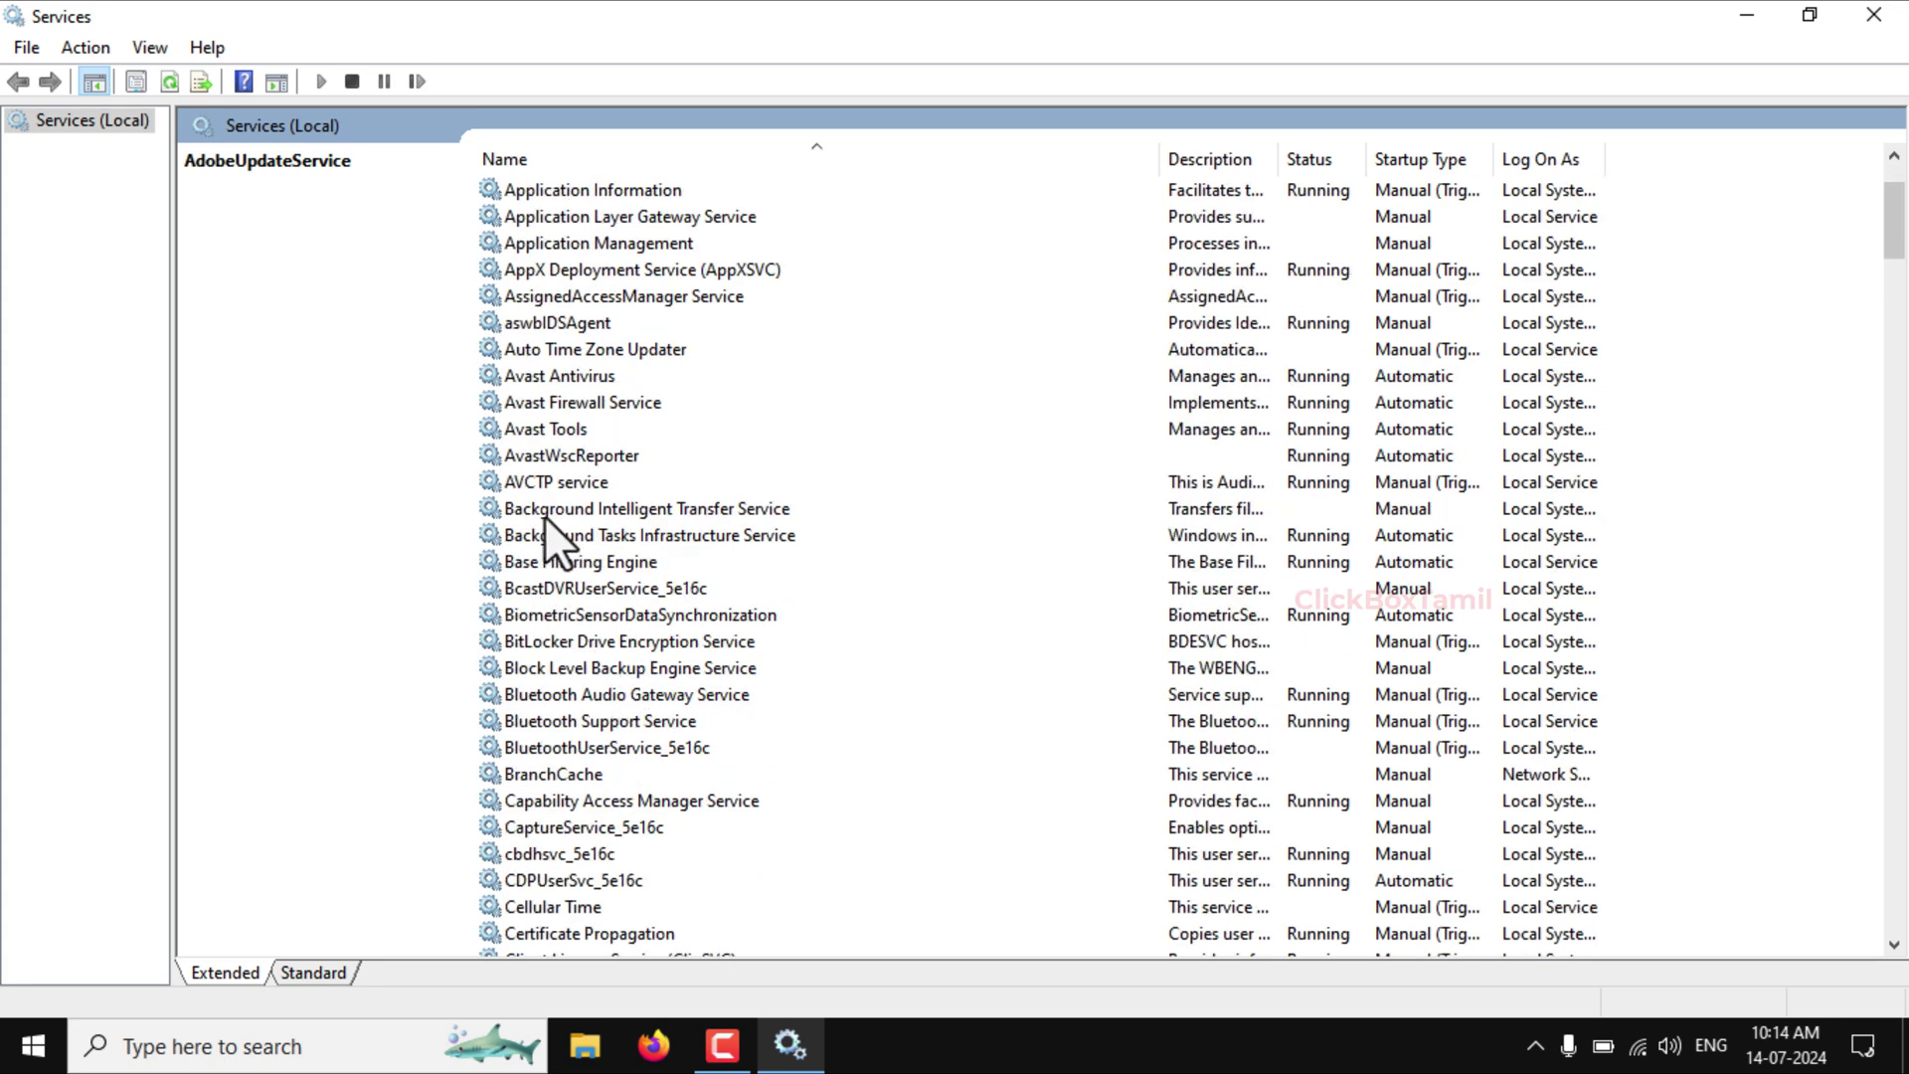
{"action": "left_click", "coordinate": [545, 515]}
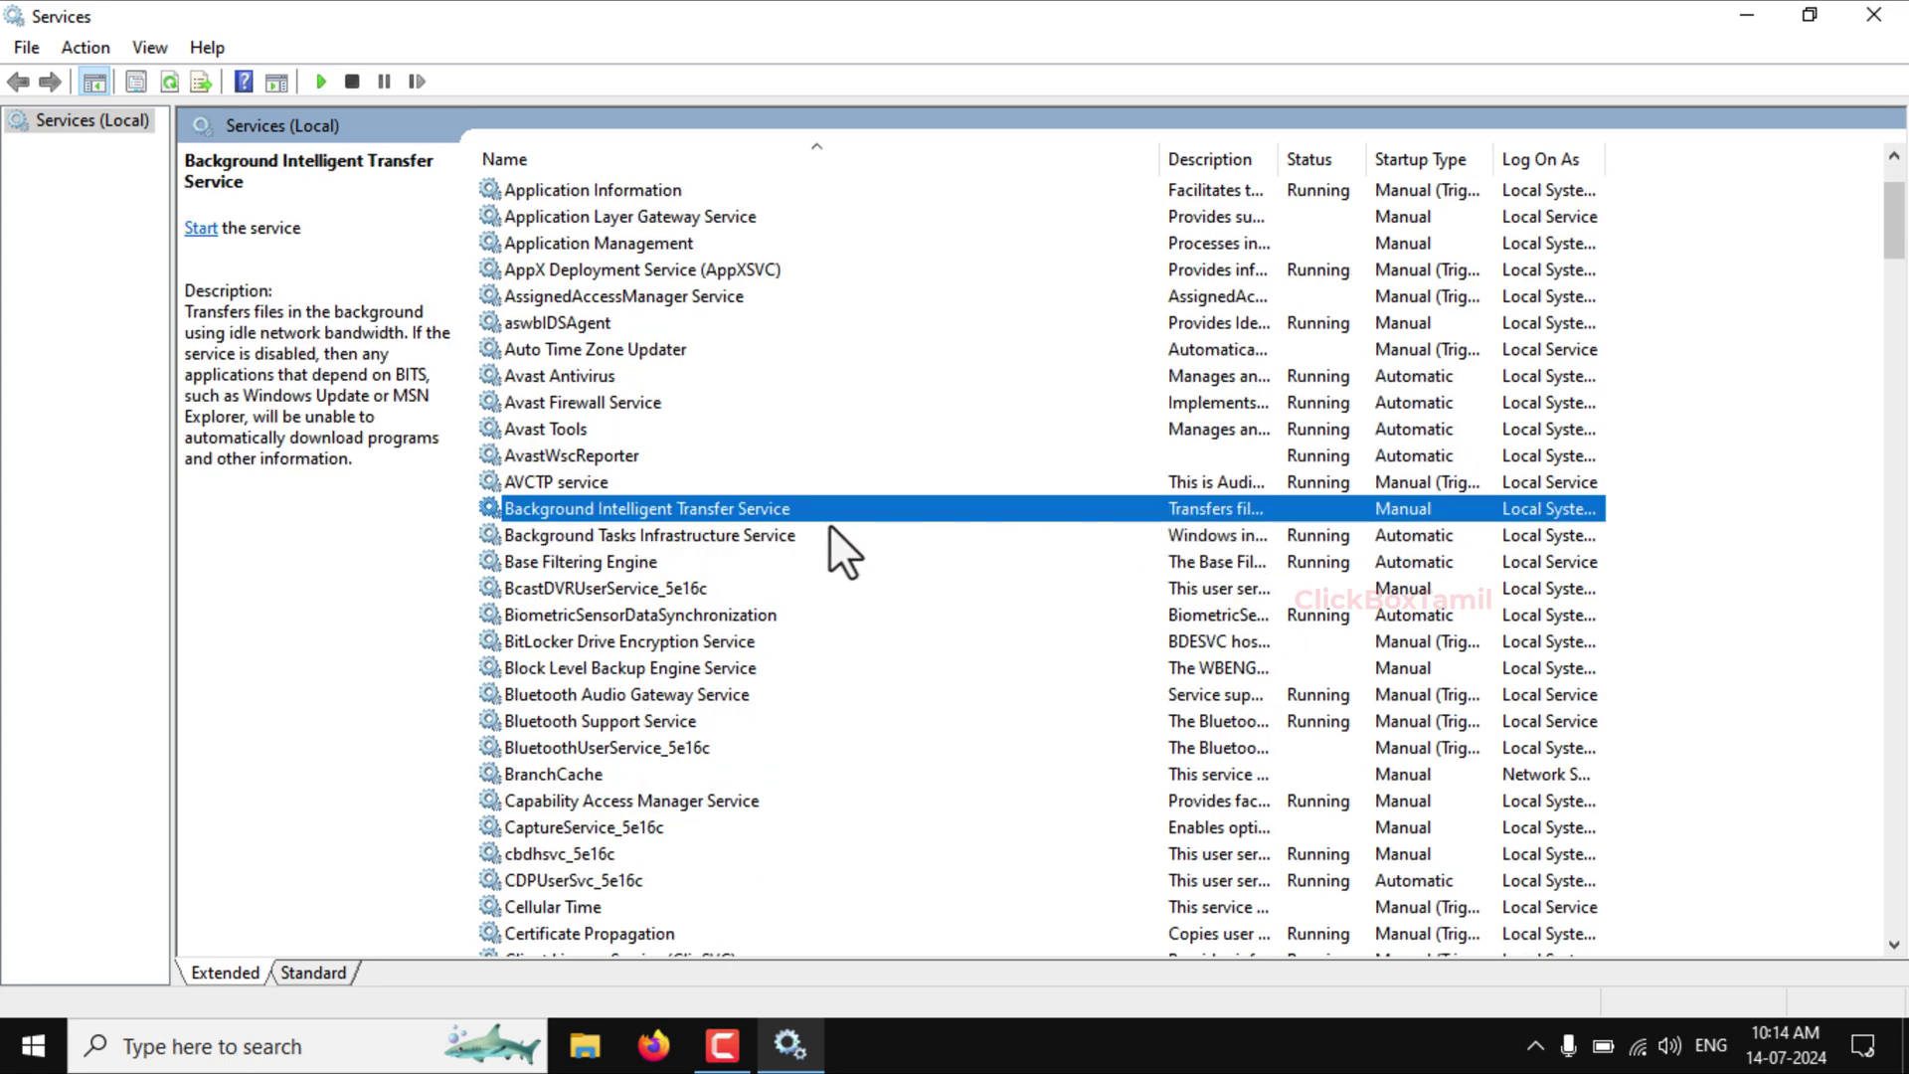
{"action": "right_click", "coordinate": [632, 507]}
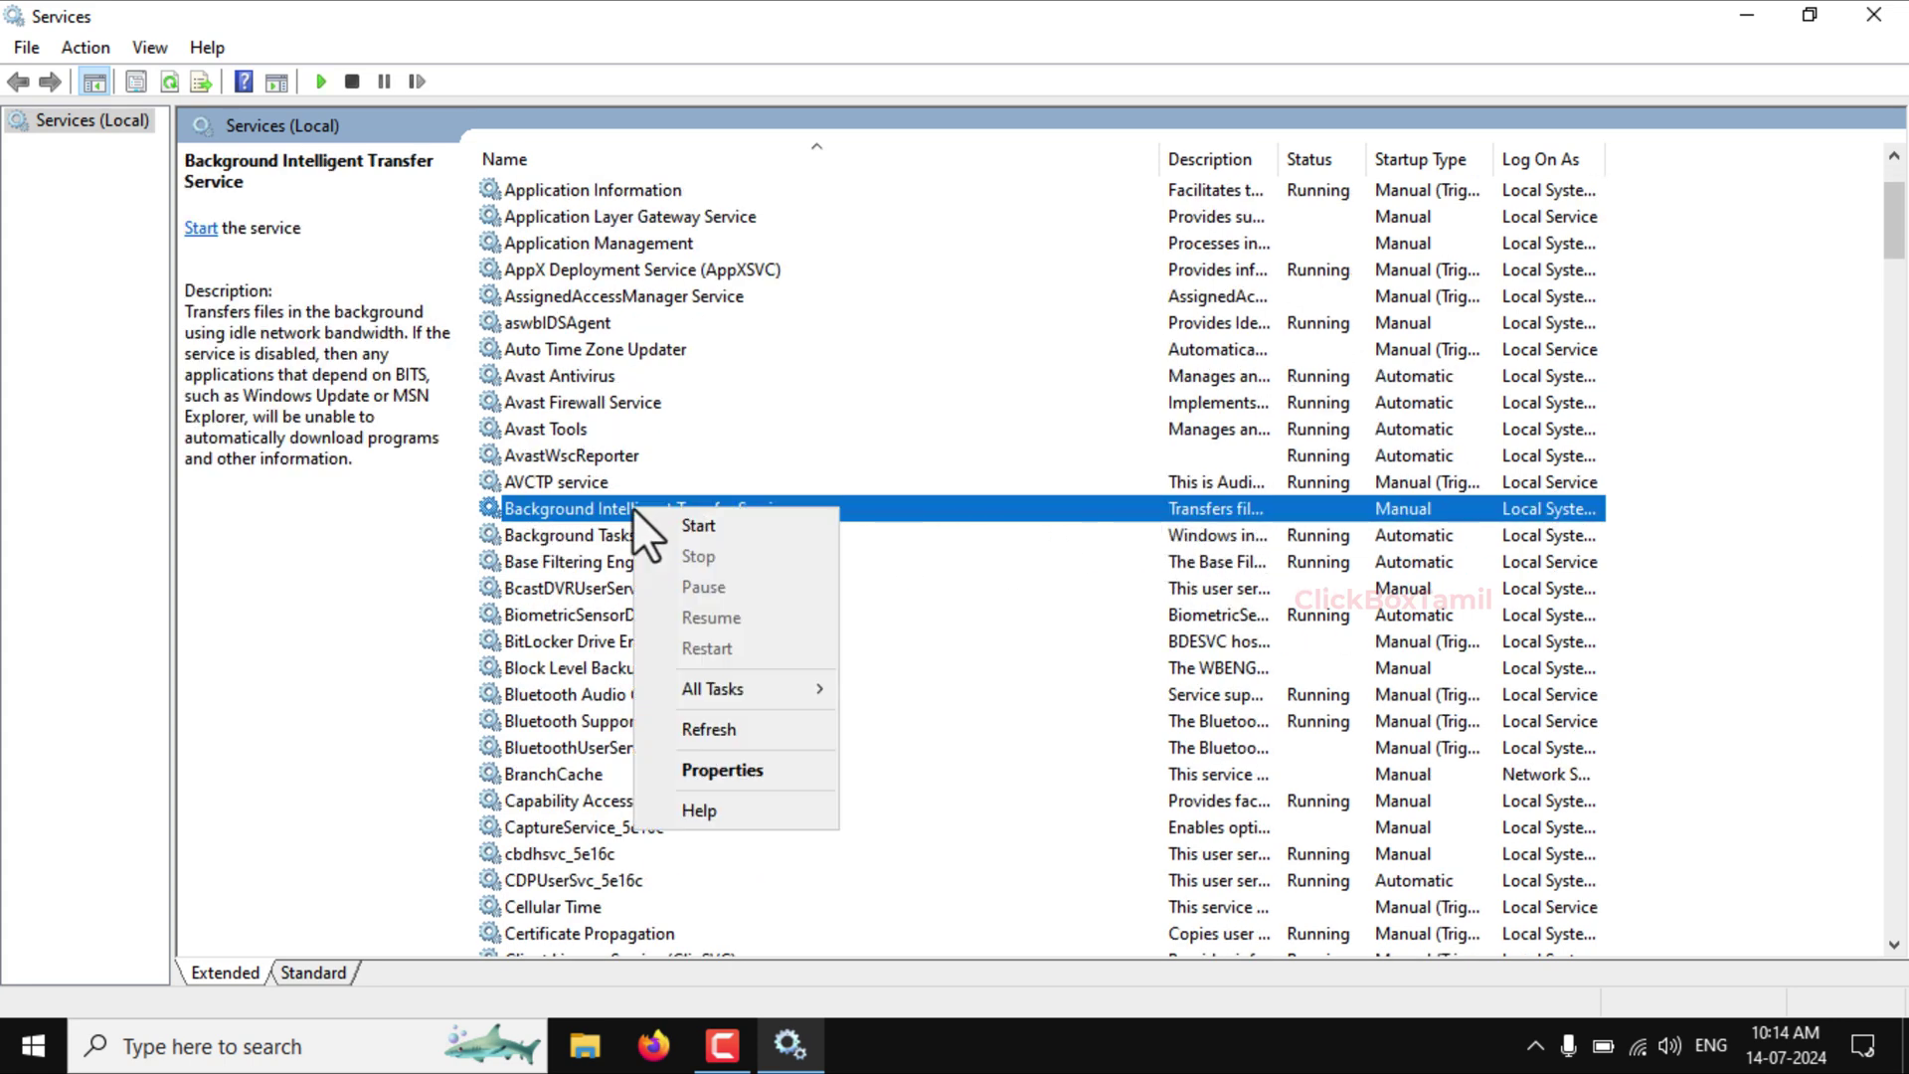
{"action": "left_click", "coordinate": [712, 767]}
{"action": "left_click", "coordinate": [905, 489]}
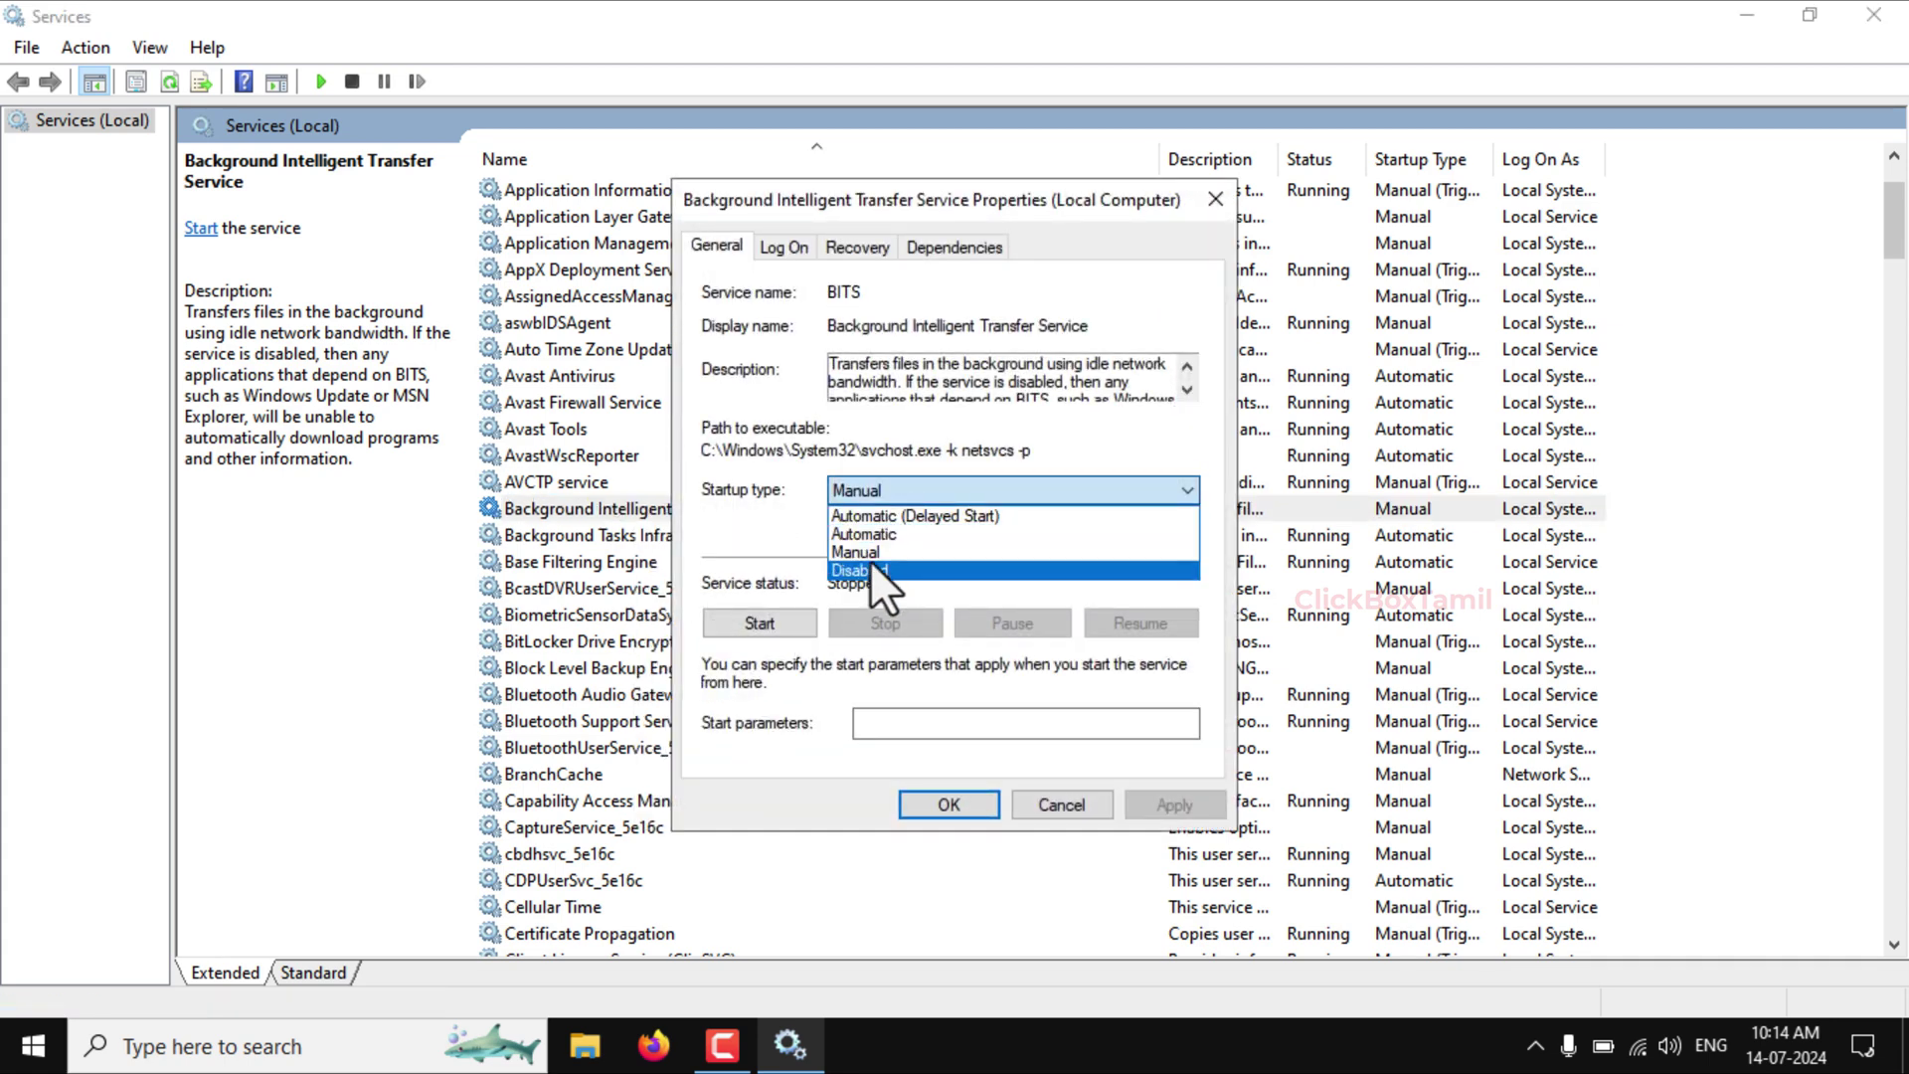
{"action": "left_click", "coordinate": [867, 571]}
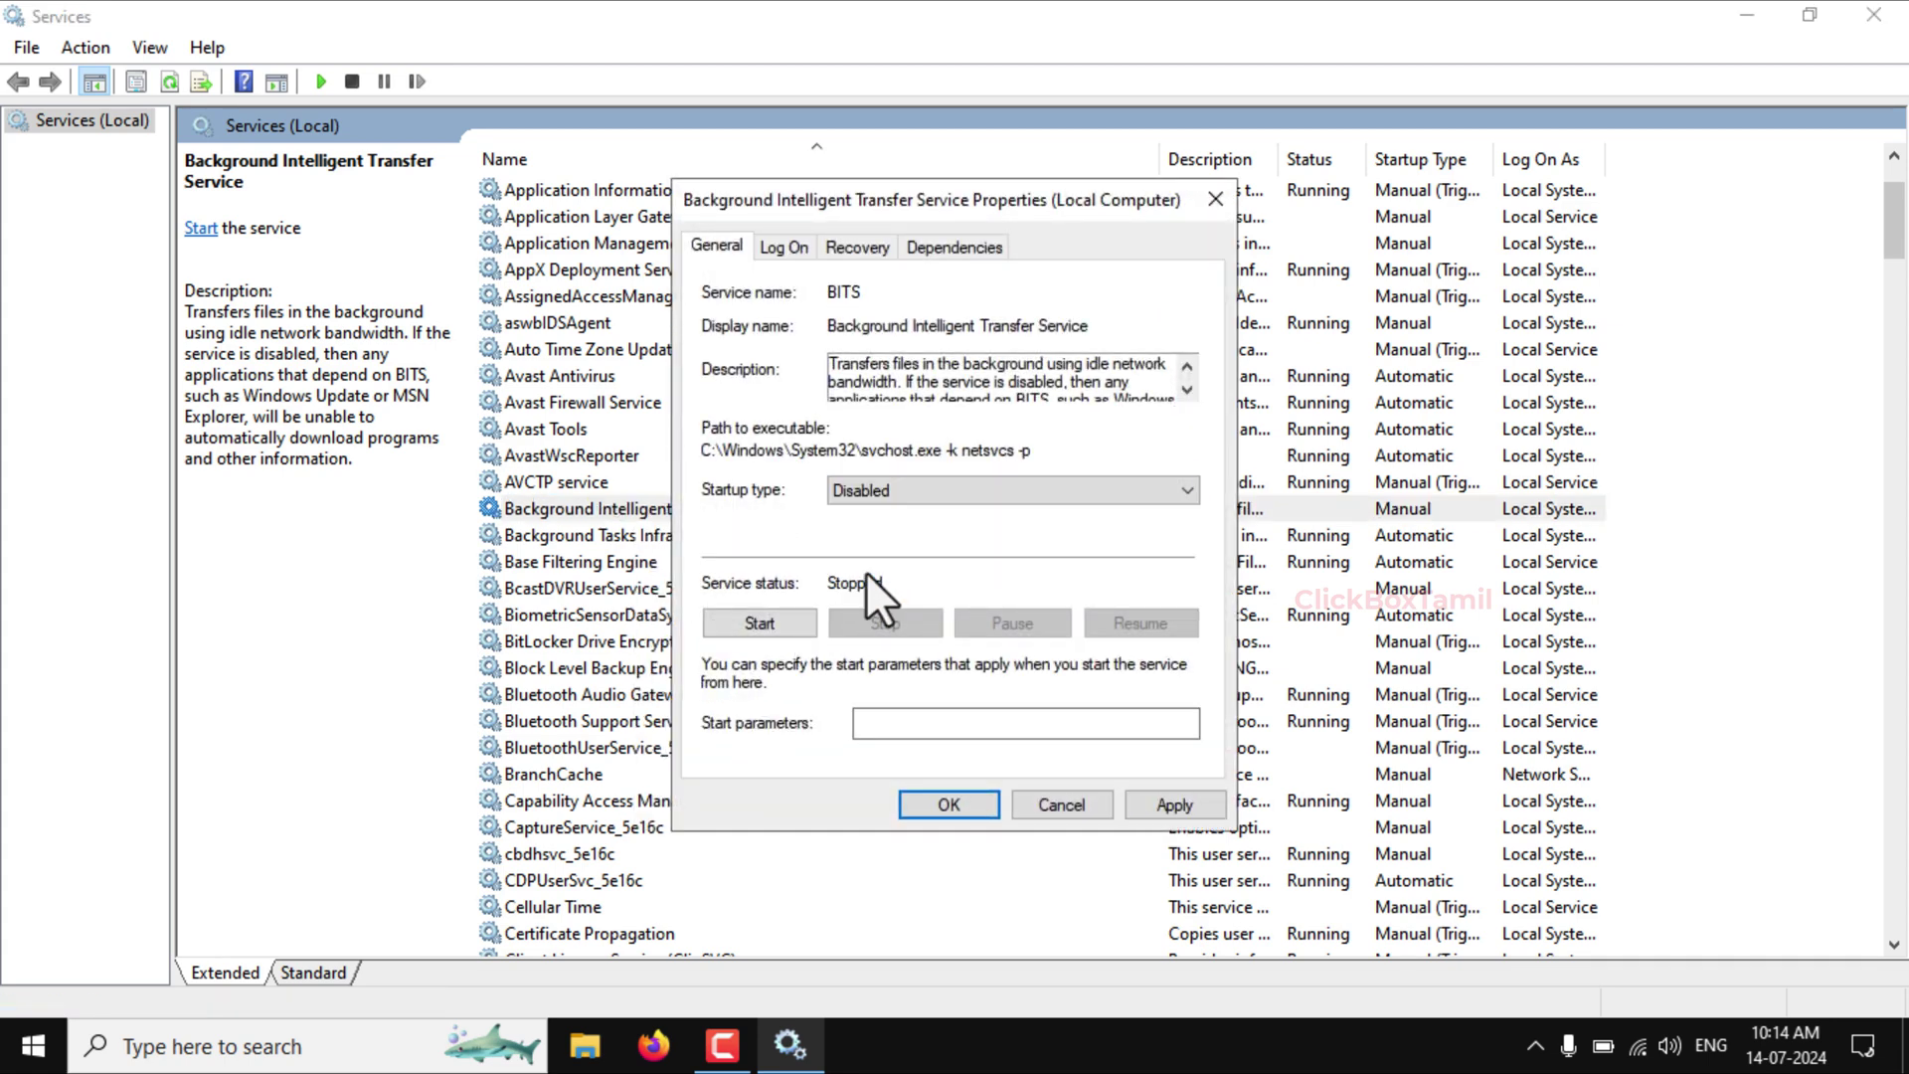
{"action": "left_click", "coordinate": [1169, 807]}
{"action": "left_click", "coordinate": [960, 806]}
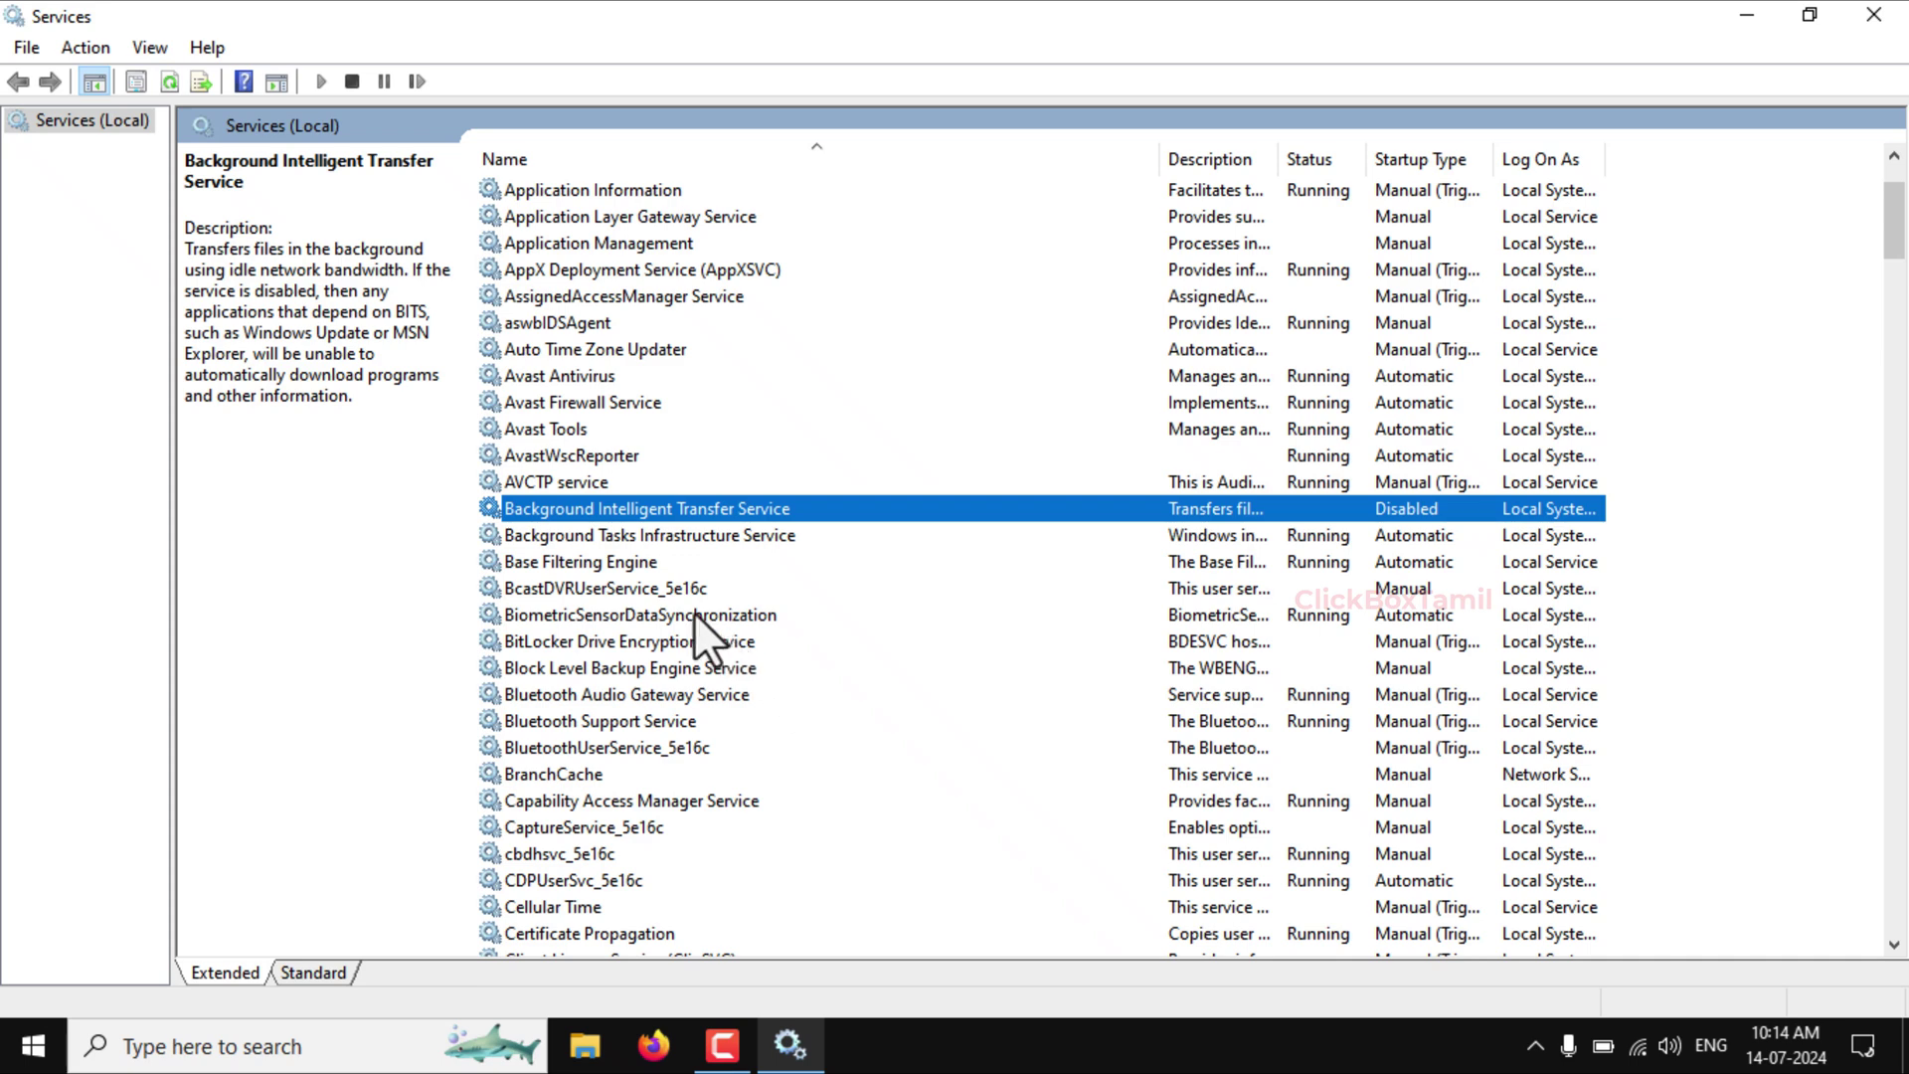
Set the startup type of Connected Devices Platform Service to Disabled and confirm its properties.
{"action": "scroll", "coordinate": [694, 613], "scroll_direction": "down", "scroll_amount": 4}
{"action": "key", "text": "Down"}
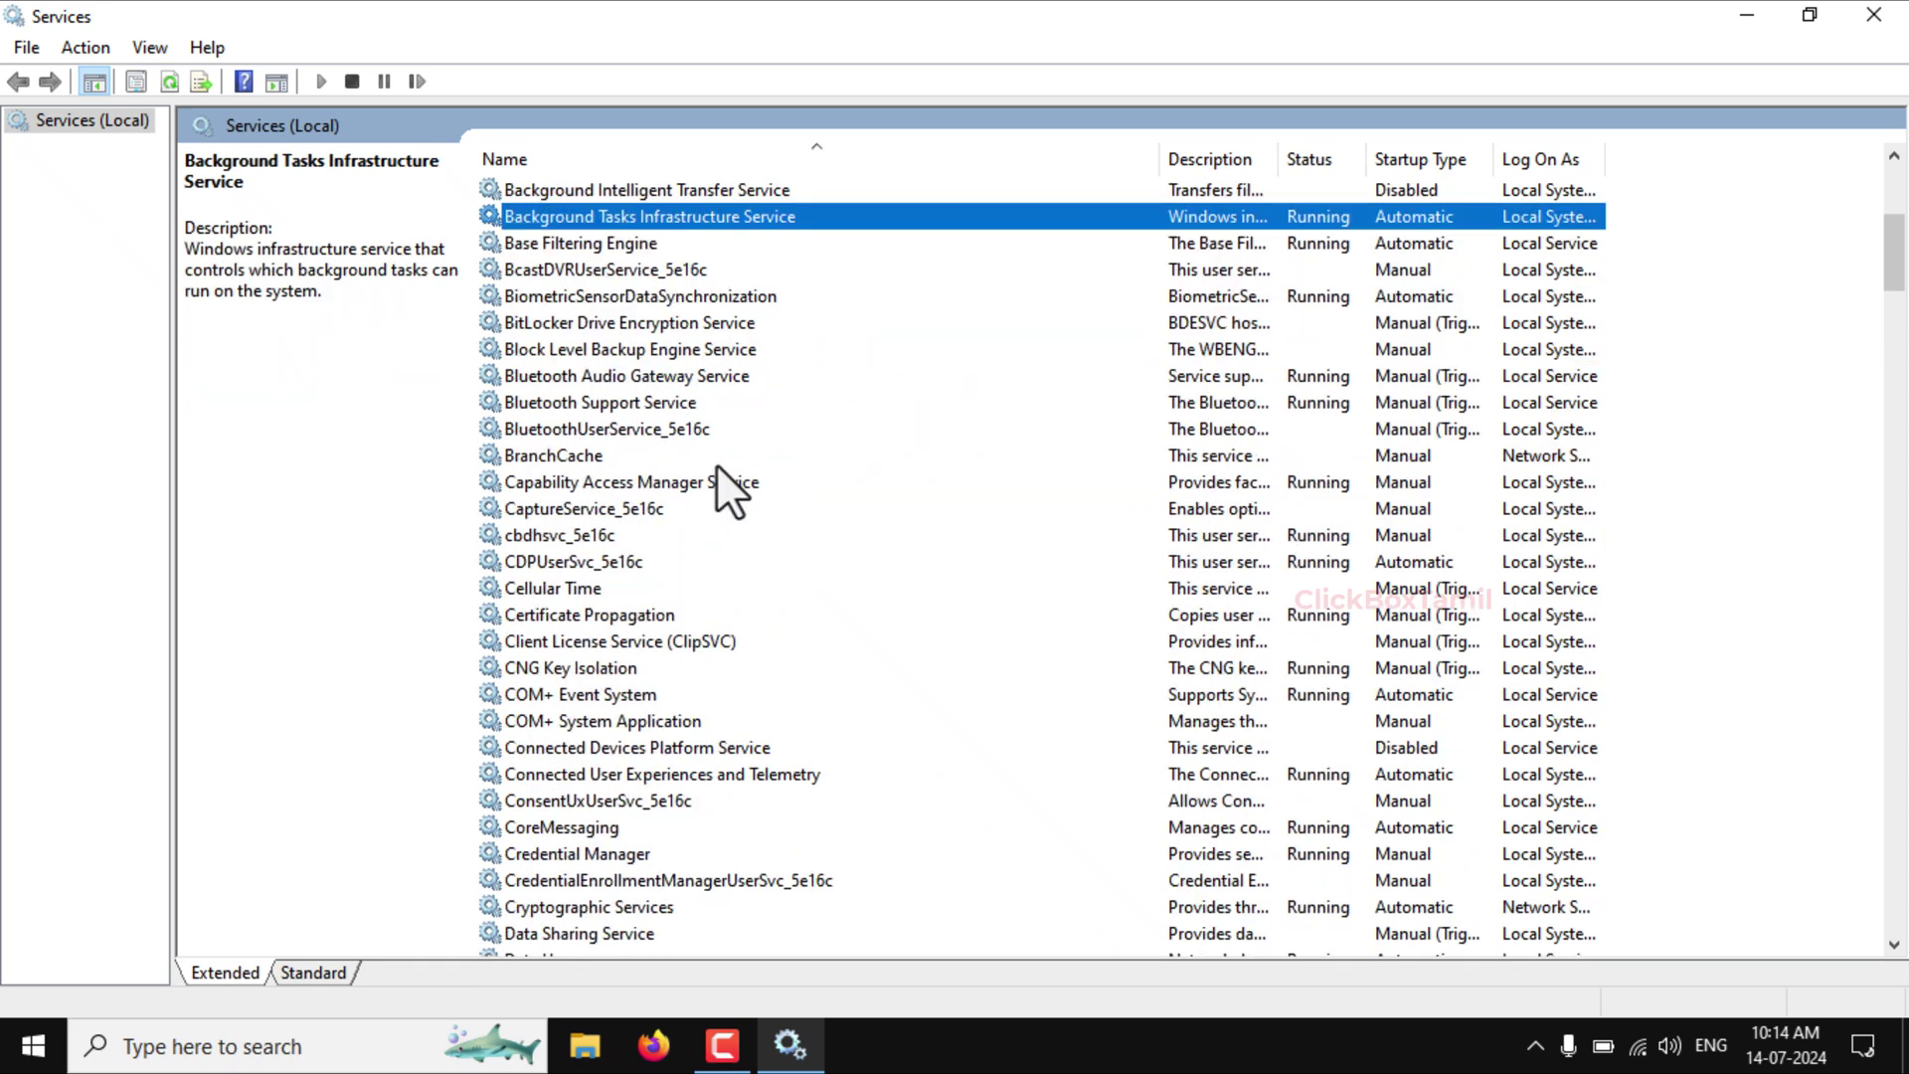
{"action": "scroll", "coordinate": [716, 465], "scroll_direction": "down", "scroll_amount": 3}
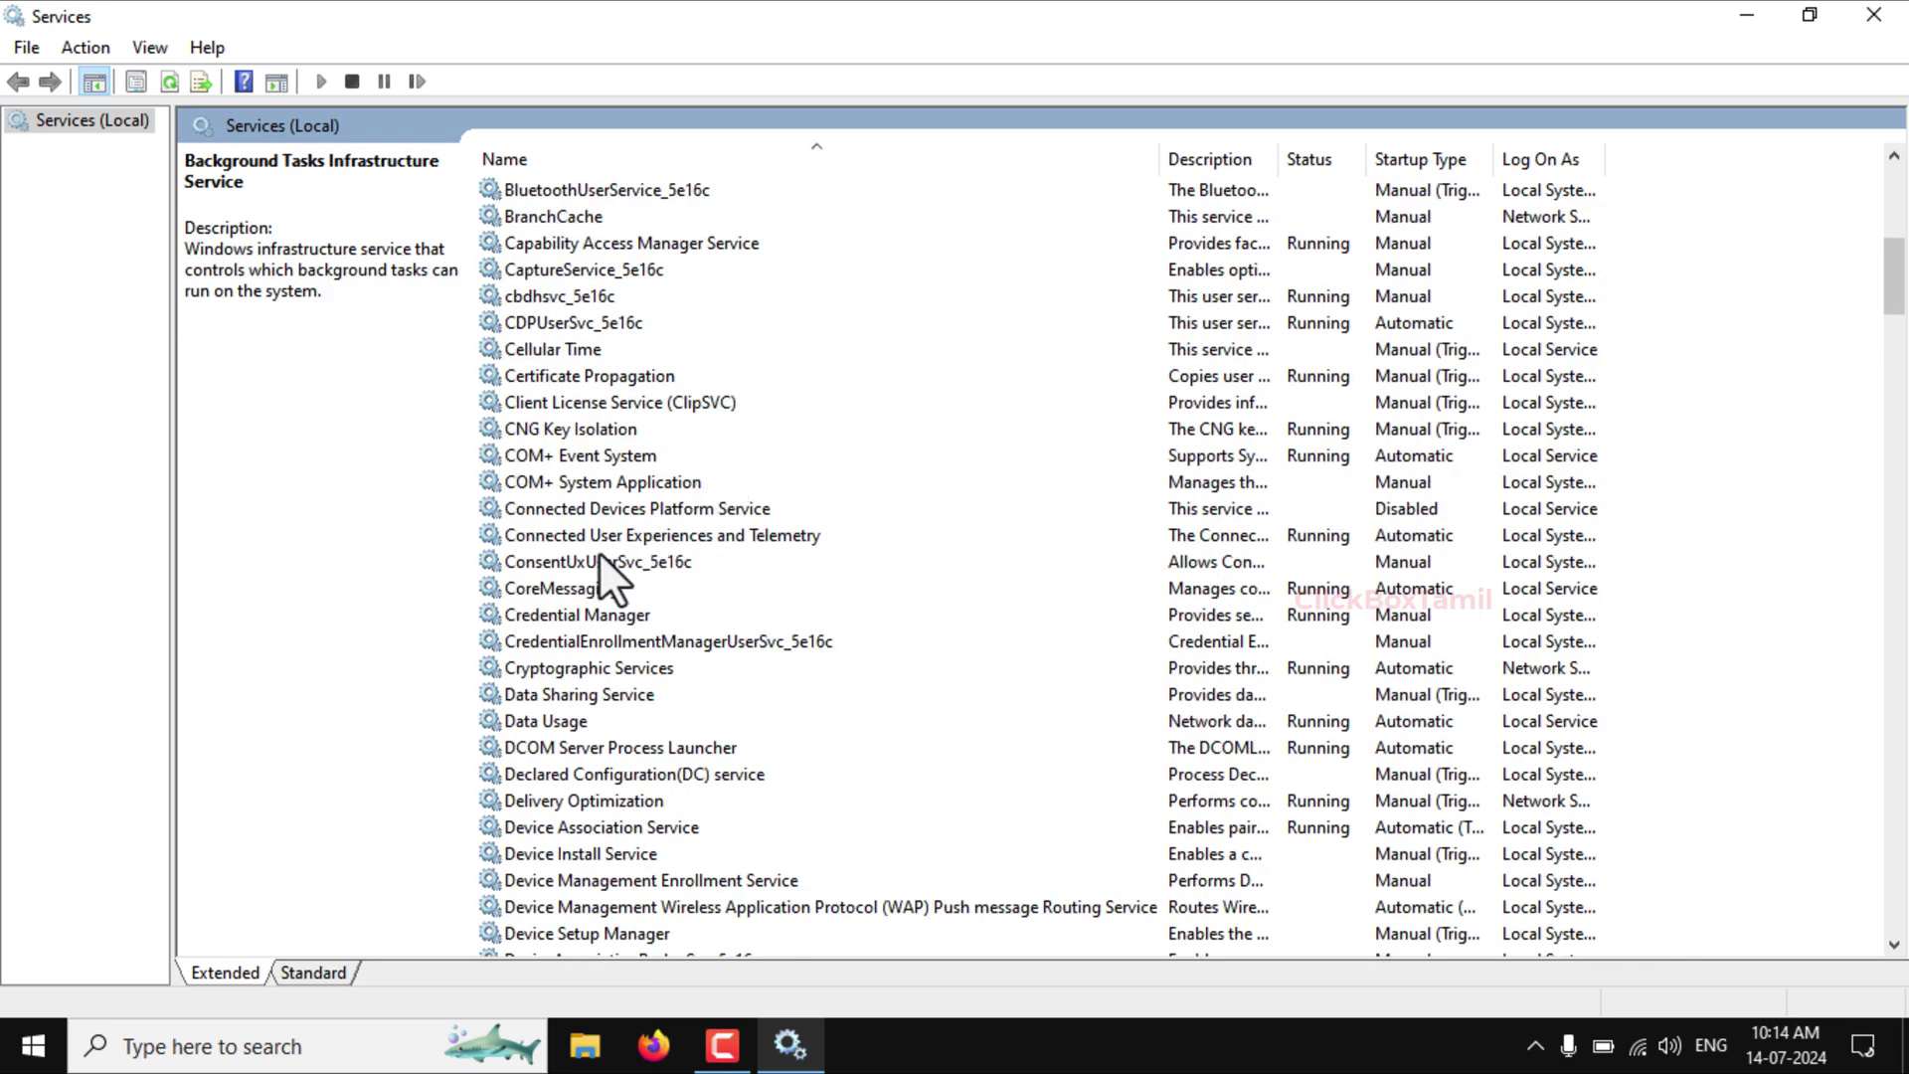
{"action": "left_click", "coordinate": [558, 510]}
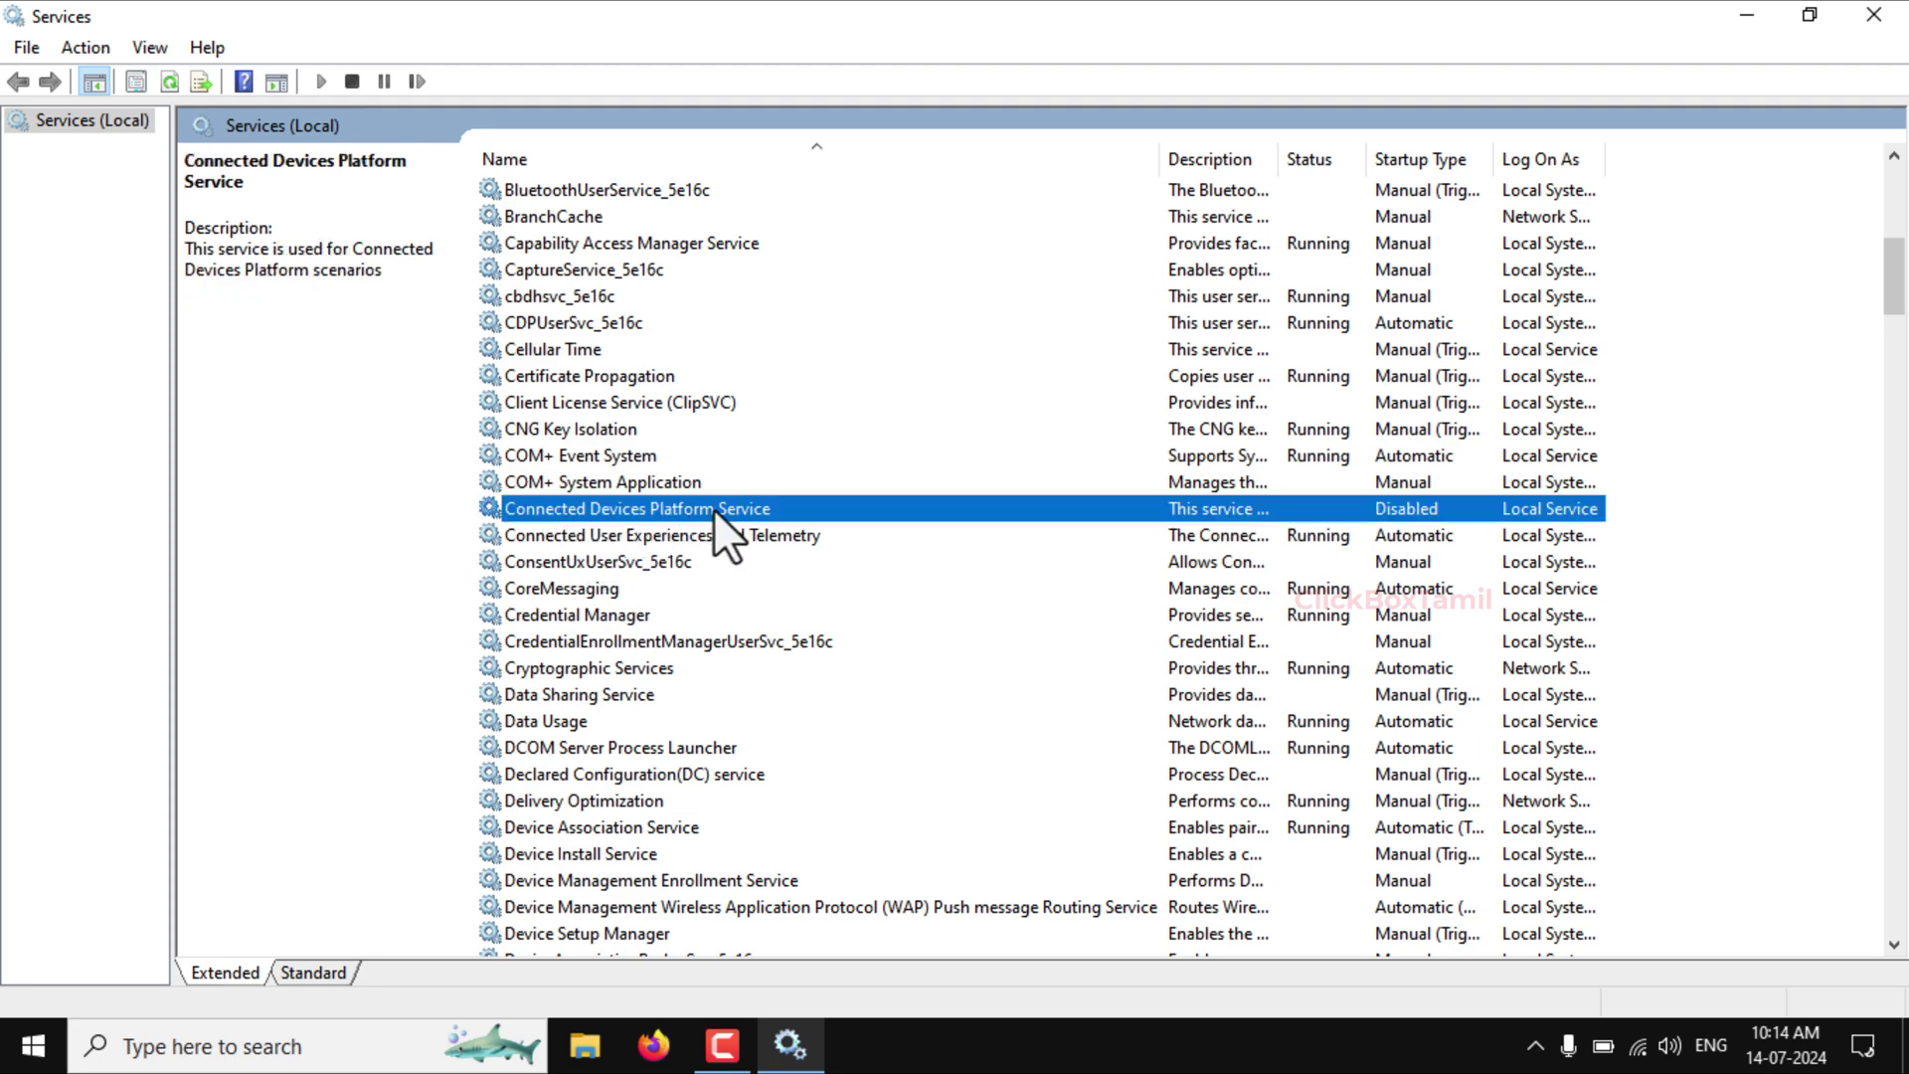
{"action": "right_click", "coordinate": [642, 508]}
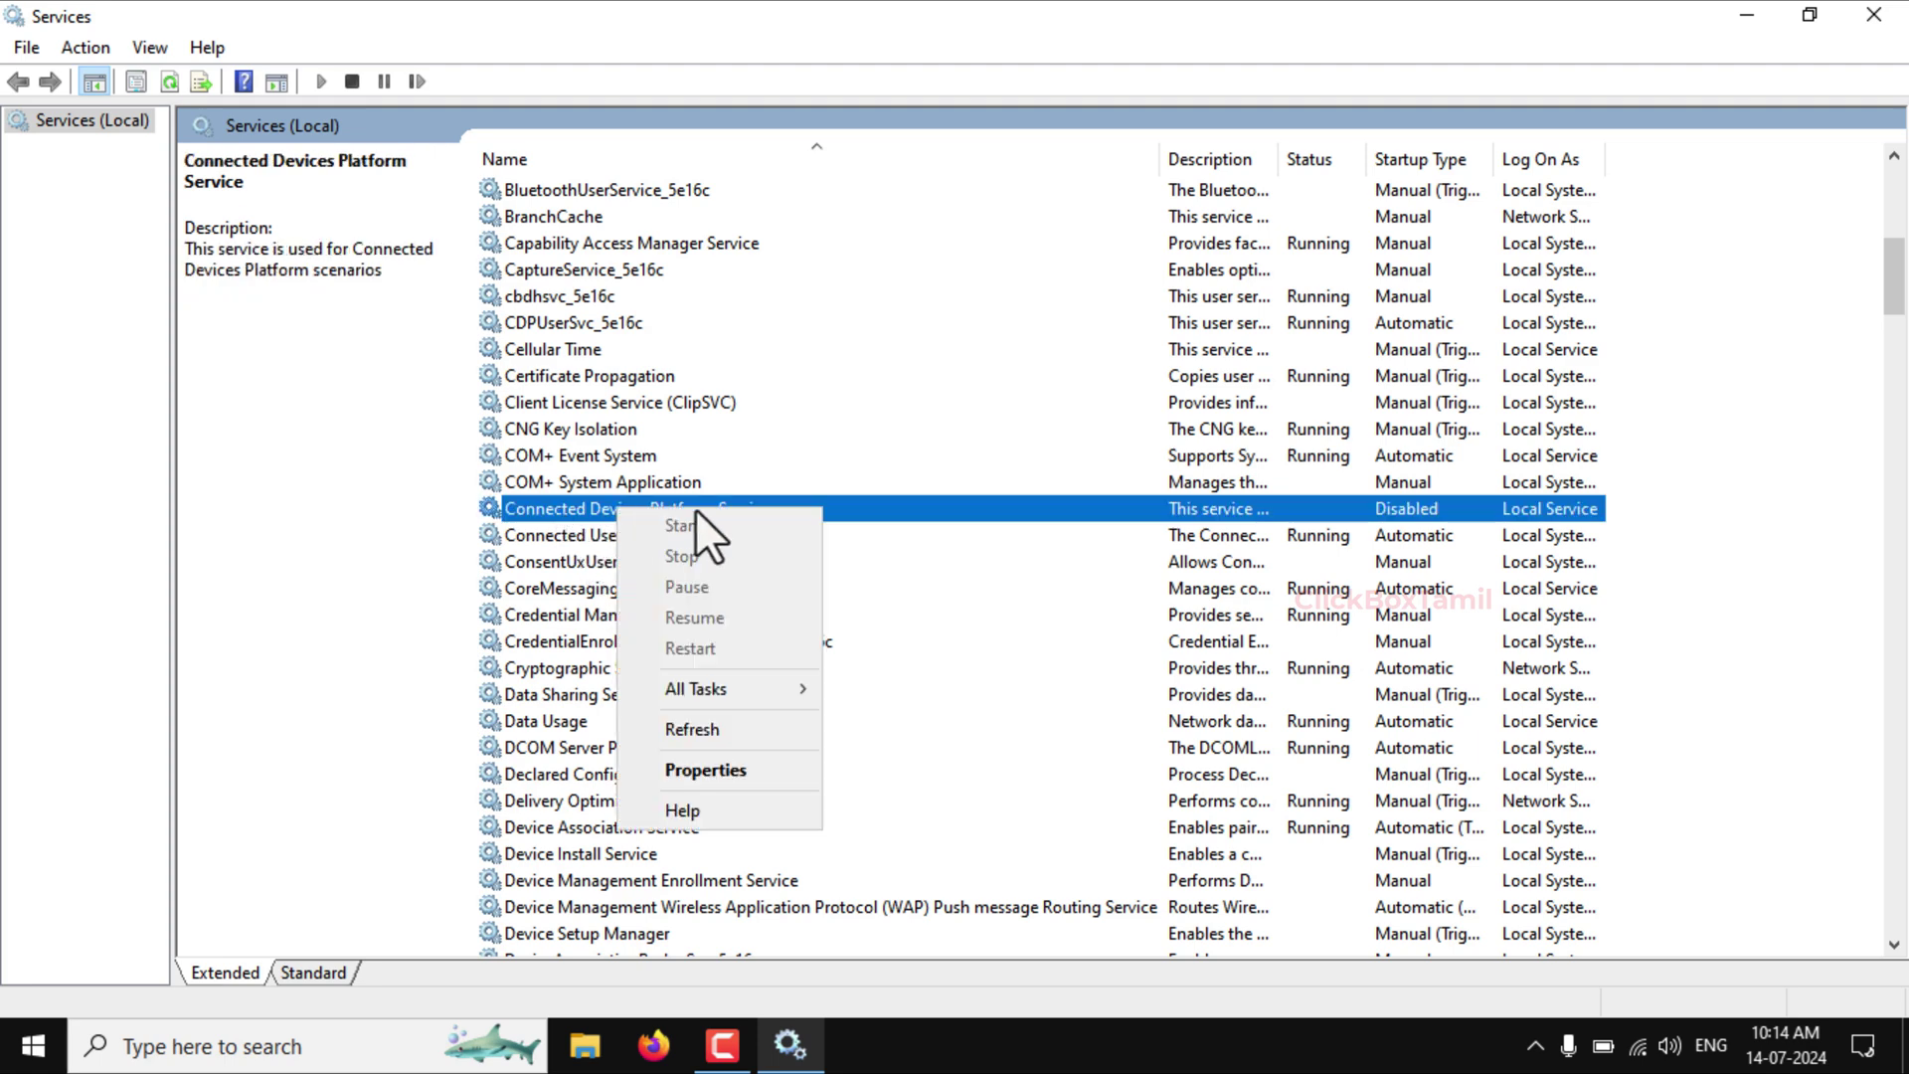
{"action": "left_click", "coordinate": [730, 765]}
{"action": "left_click", "coordinate": [877, 491]}
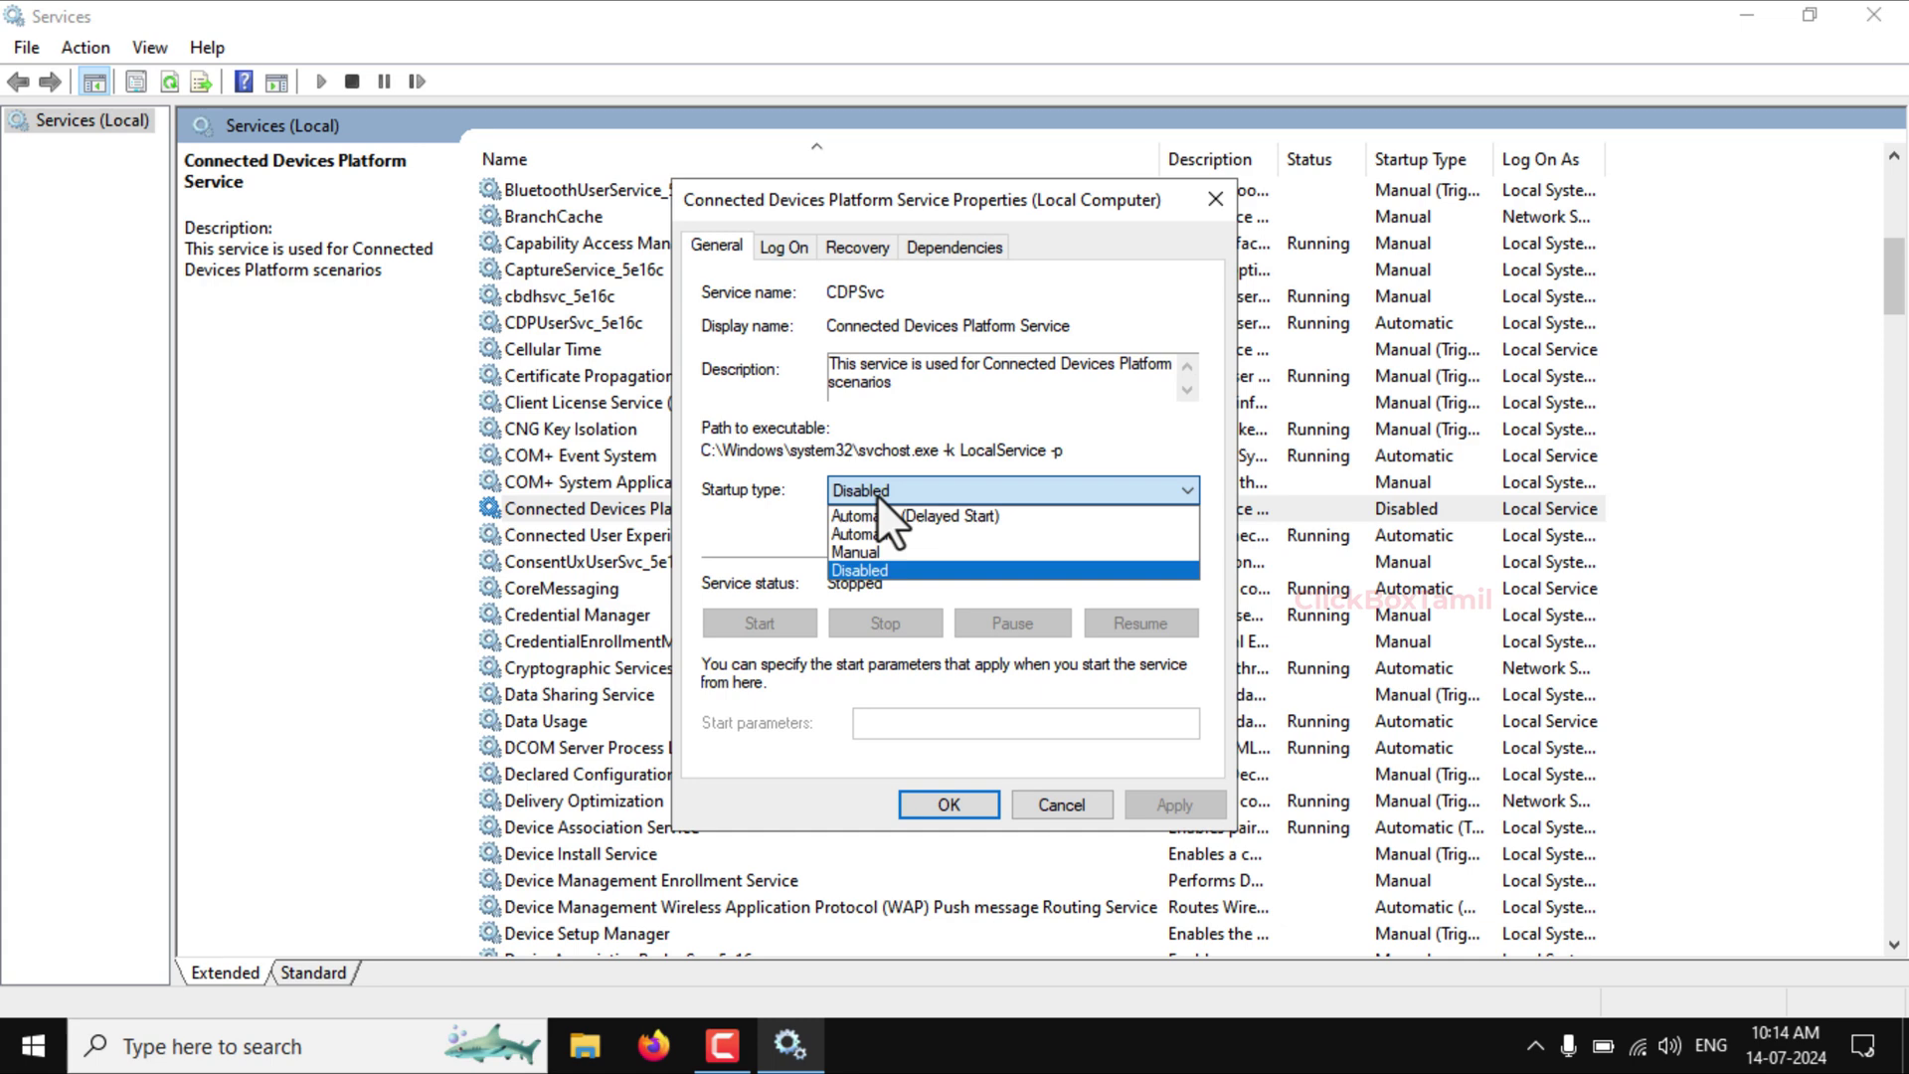
{"action": "left_click", "coordinate": [843, 570]}
{"action": "left_click", "coordinate": [1149, 808]}
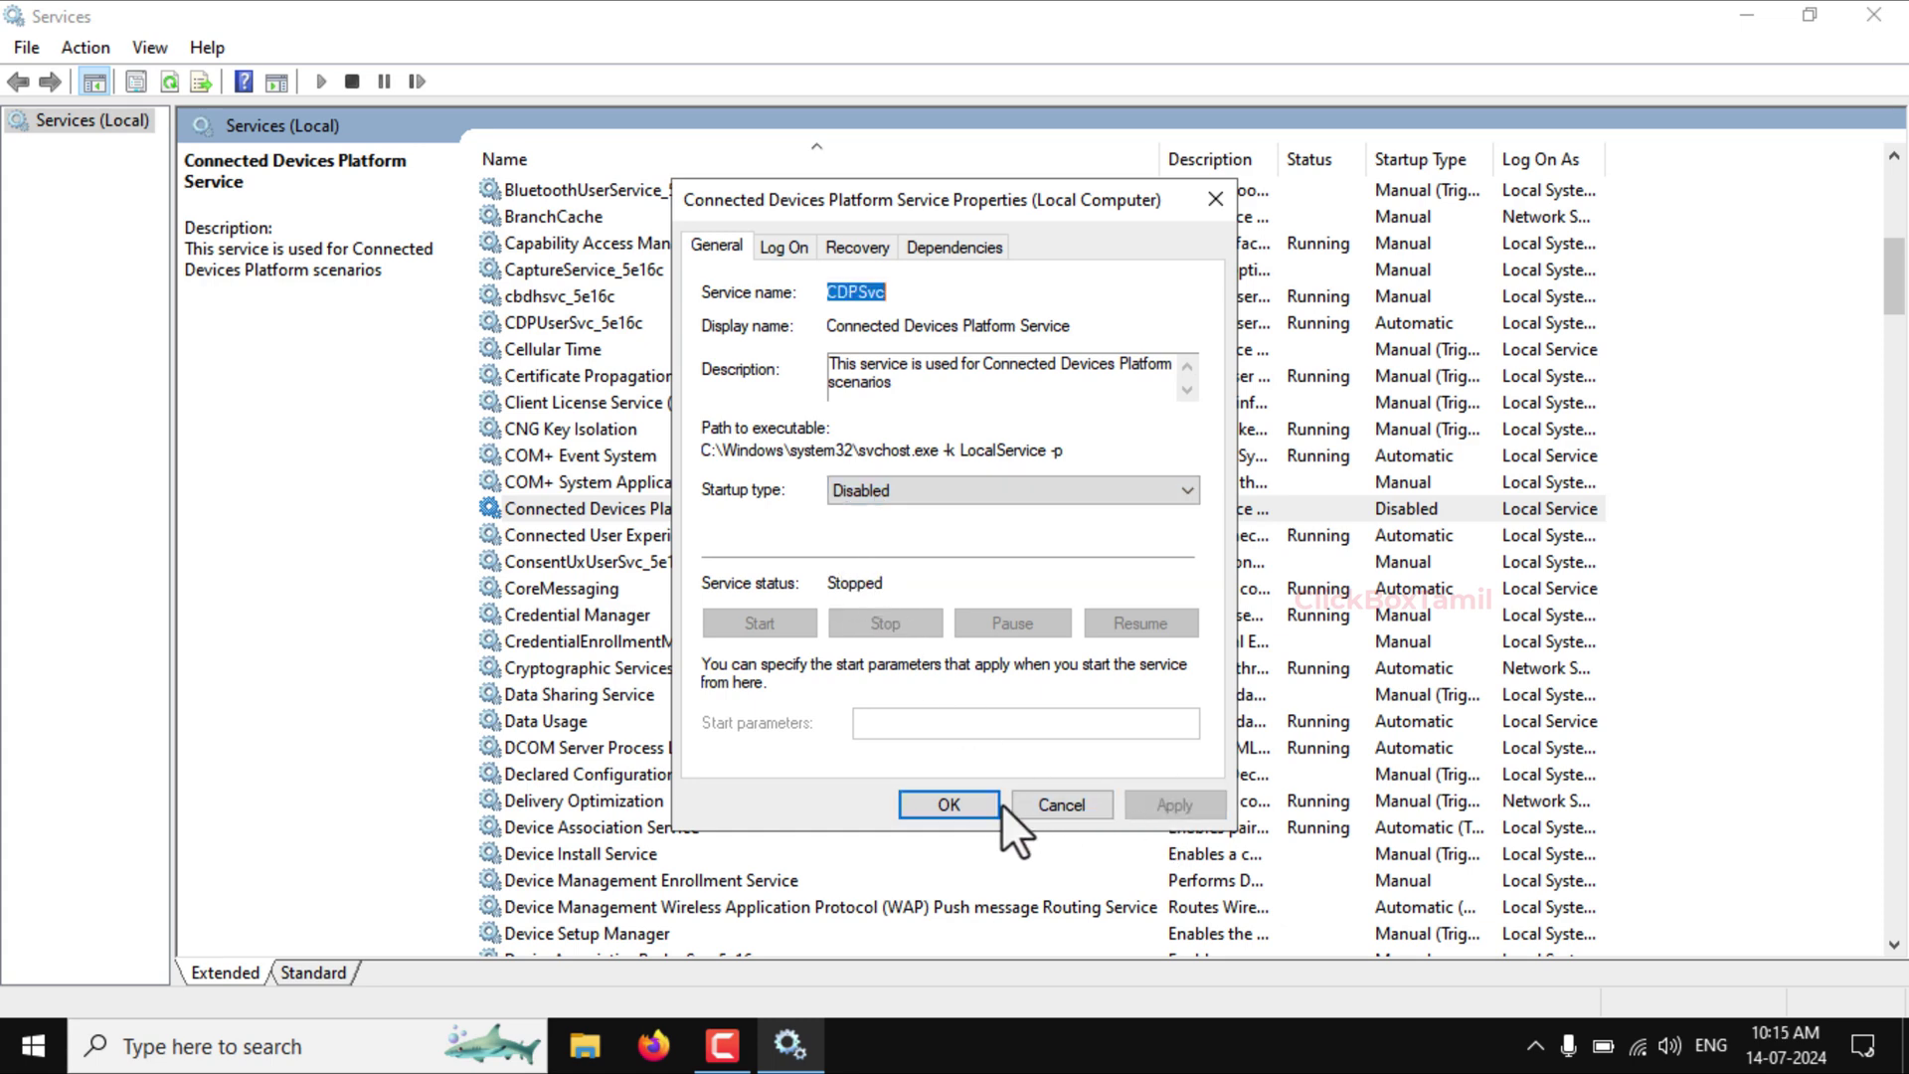
{"action": "left_click", "coordinate": [976, 804]}
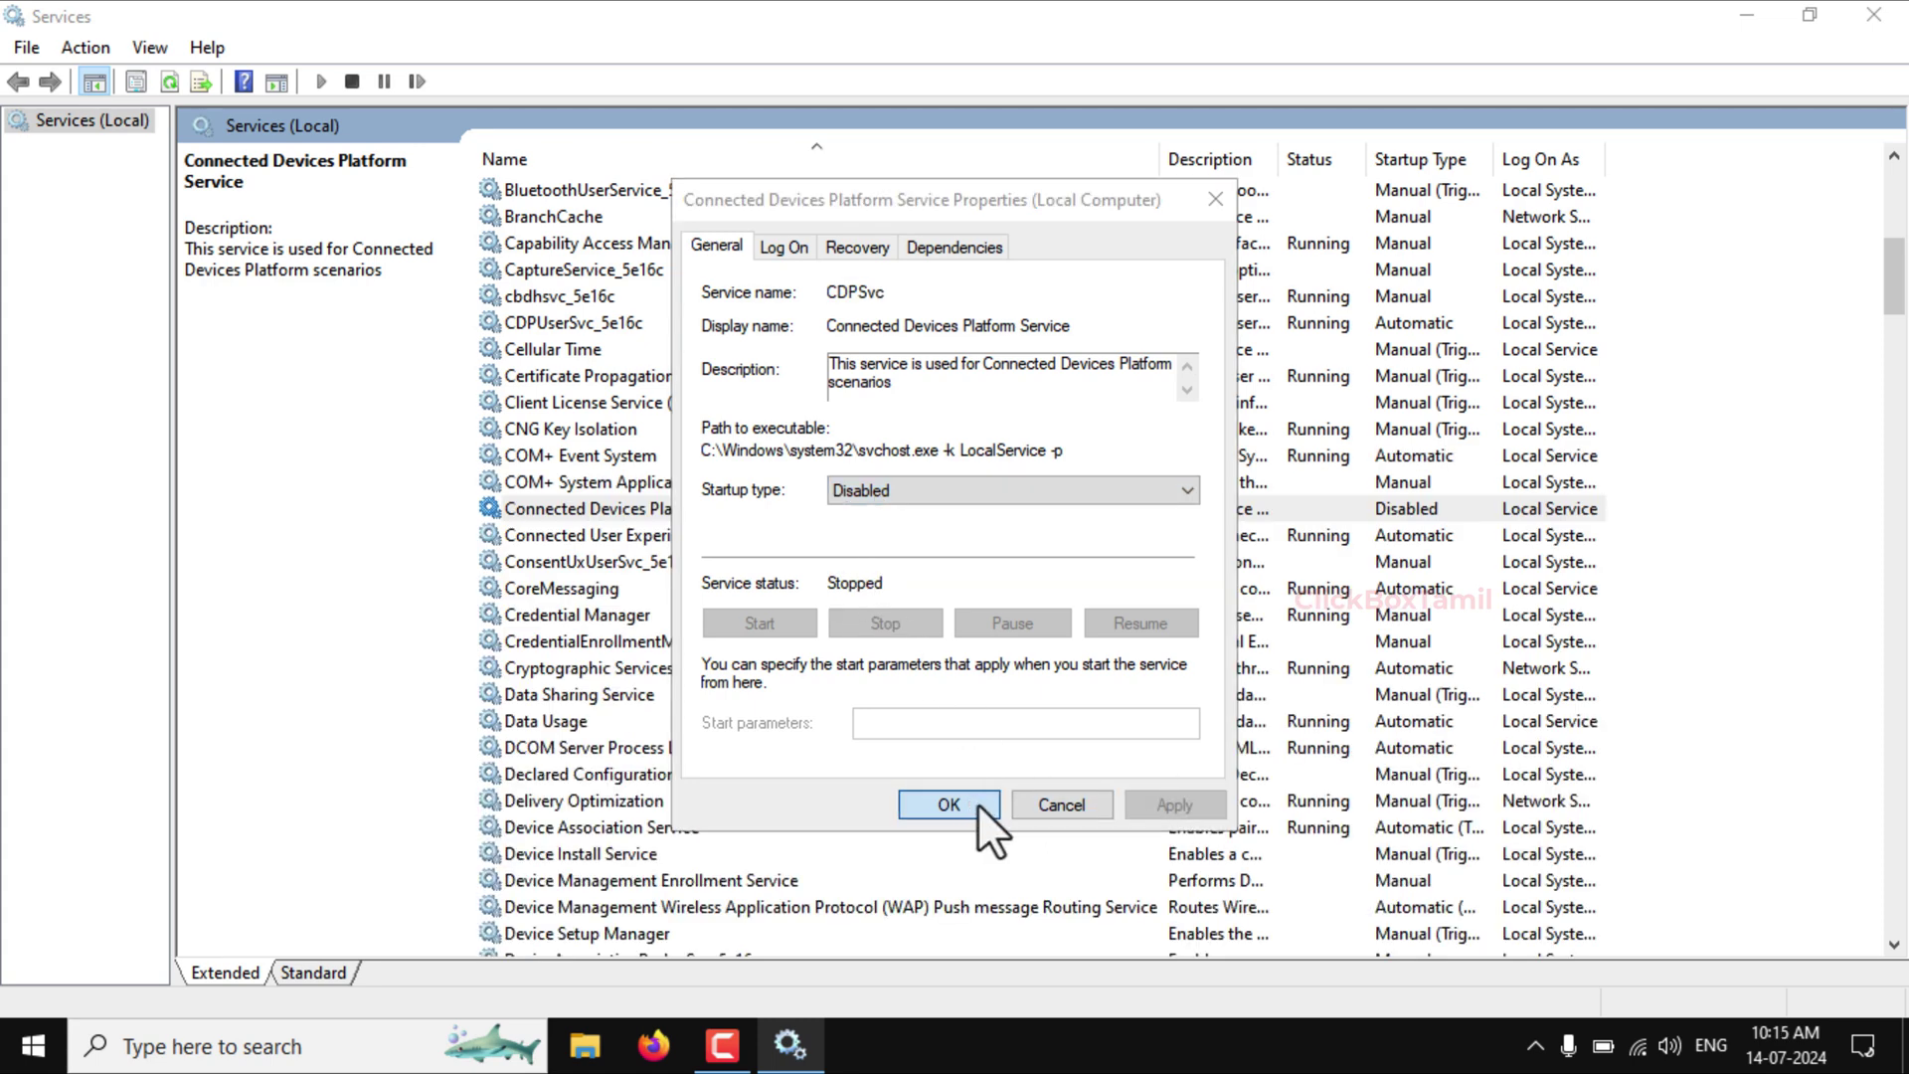
Set the startup type of Connected User Experiences and Telemetry to Disabled, stop the service and apply the change.
{"action": "left_click", "coordinate": [521, 545]}
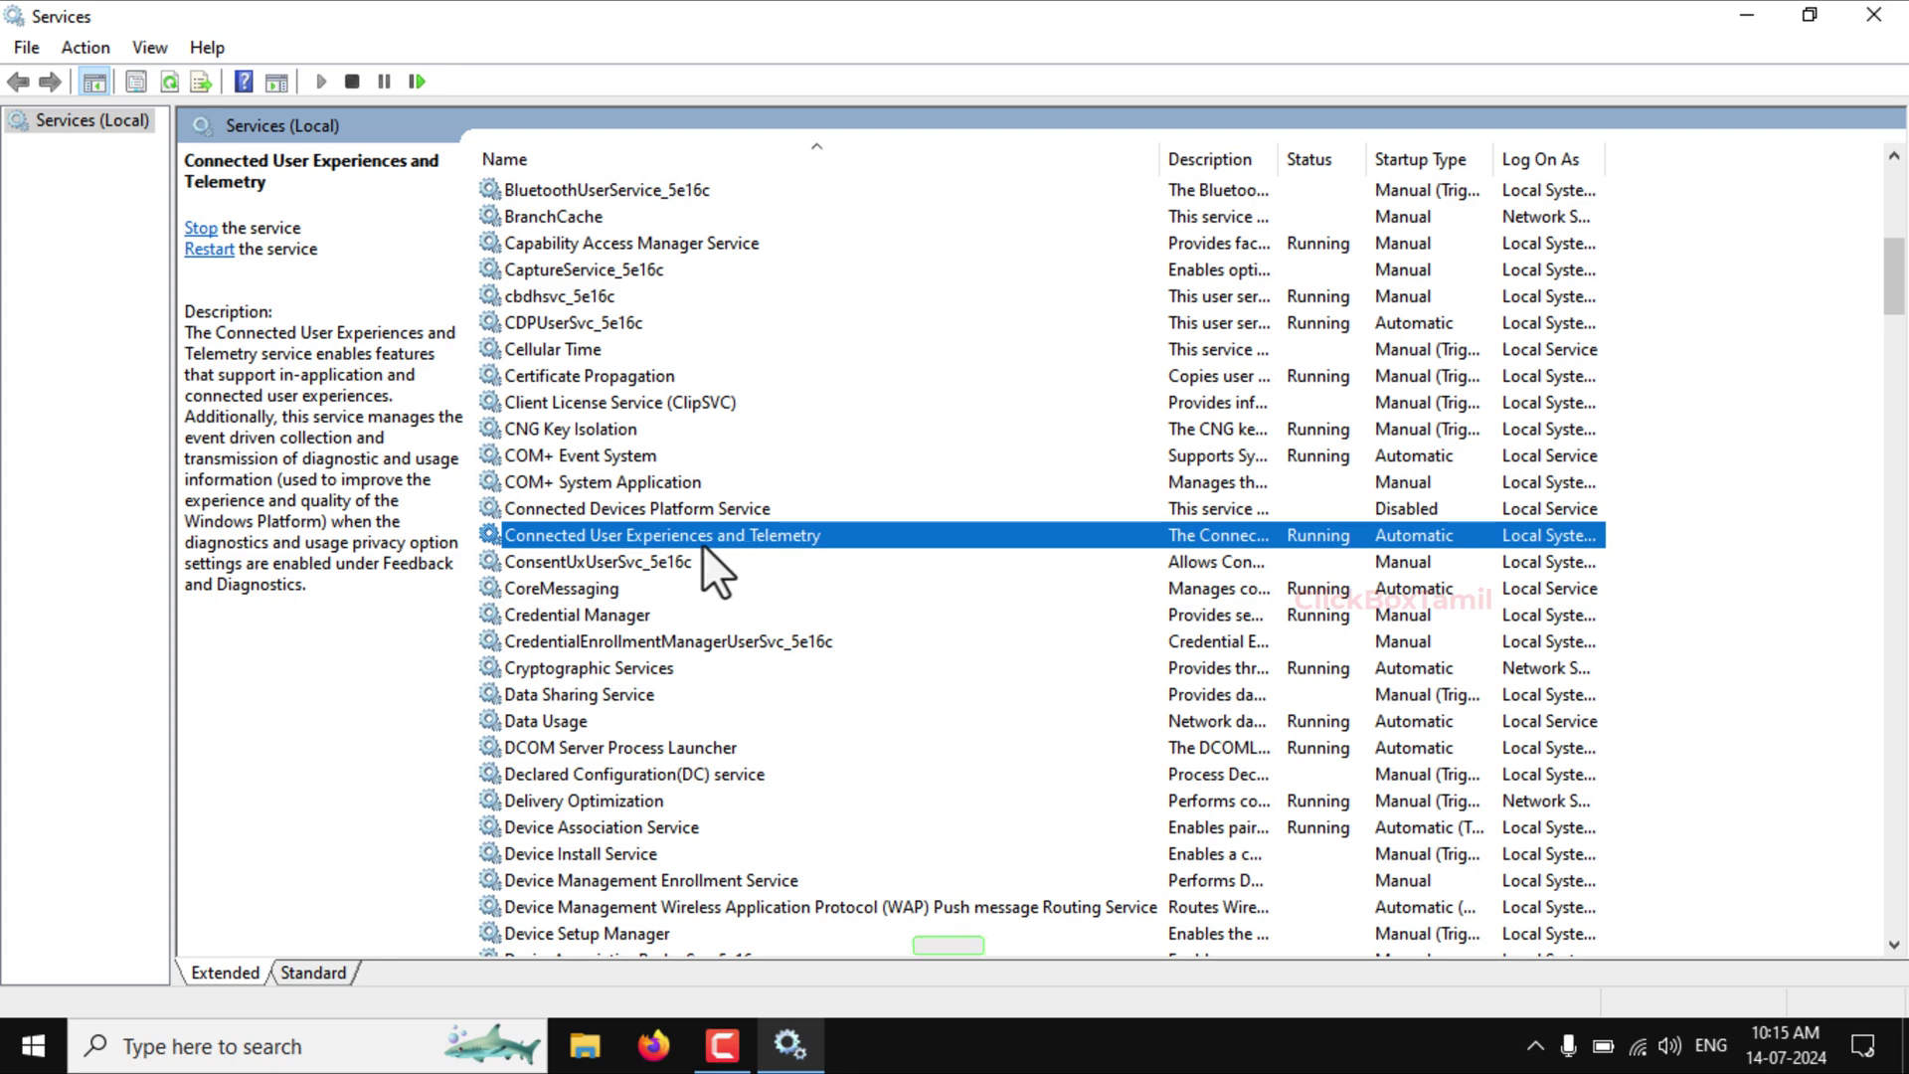
{"action": "right_click", "coordinate": [750, 538]}
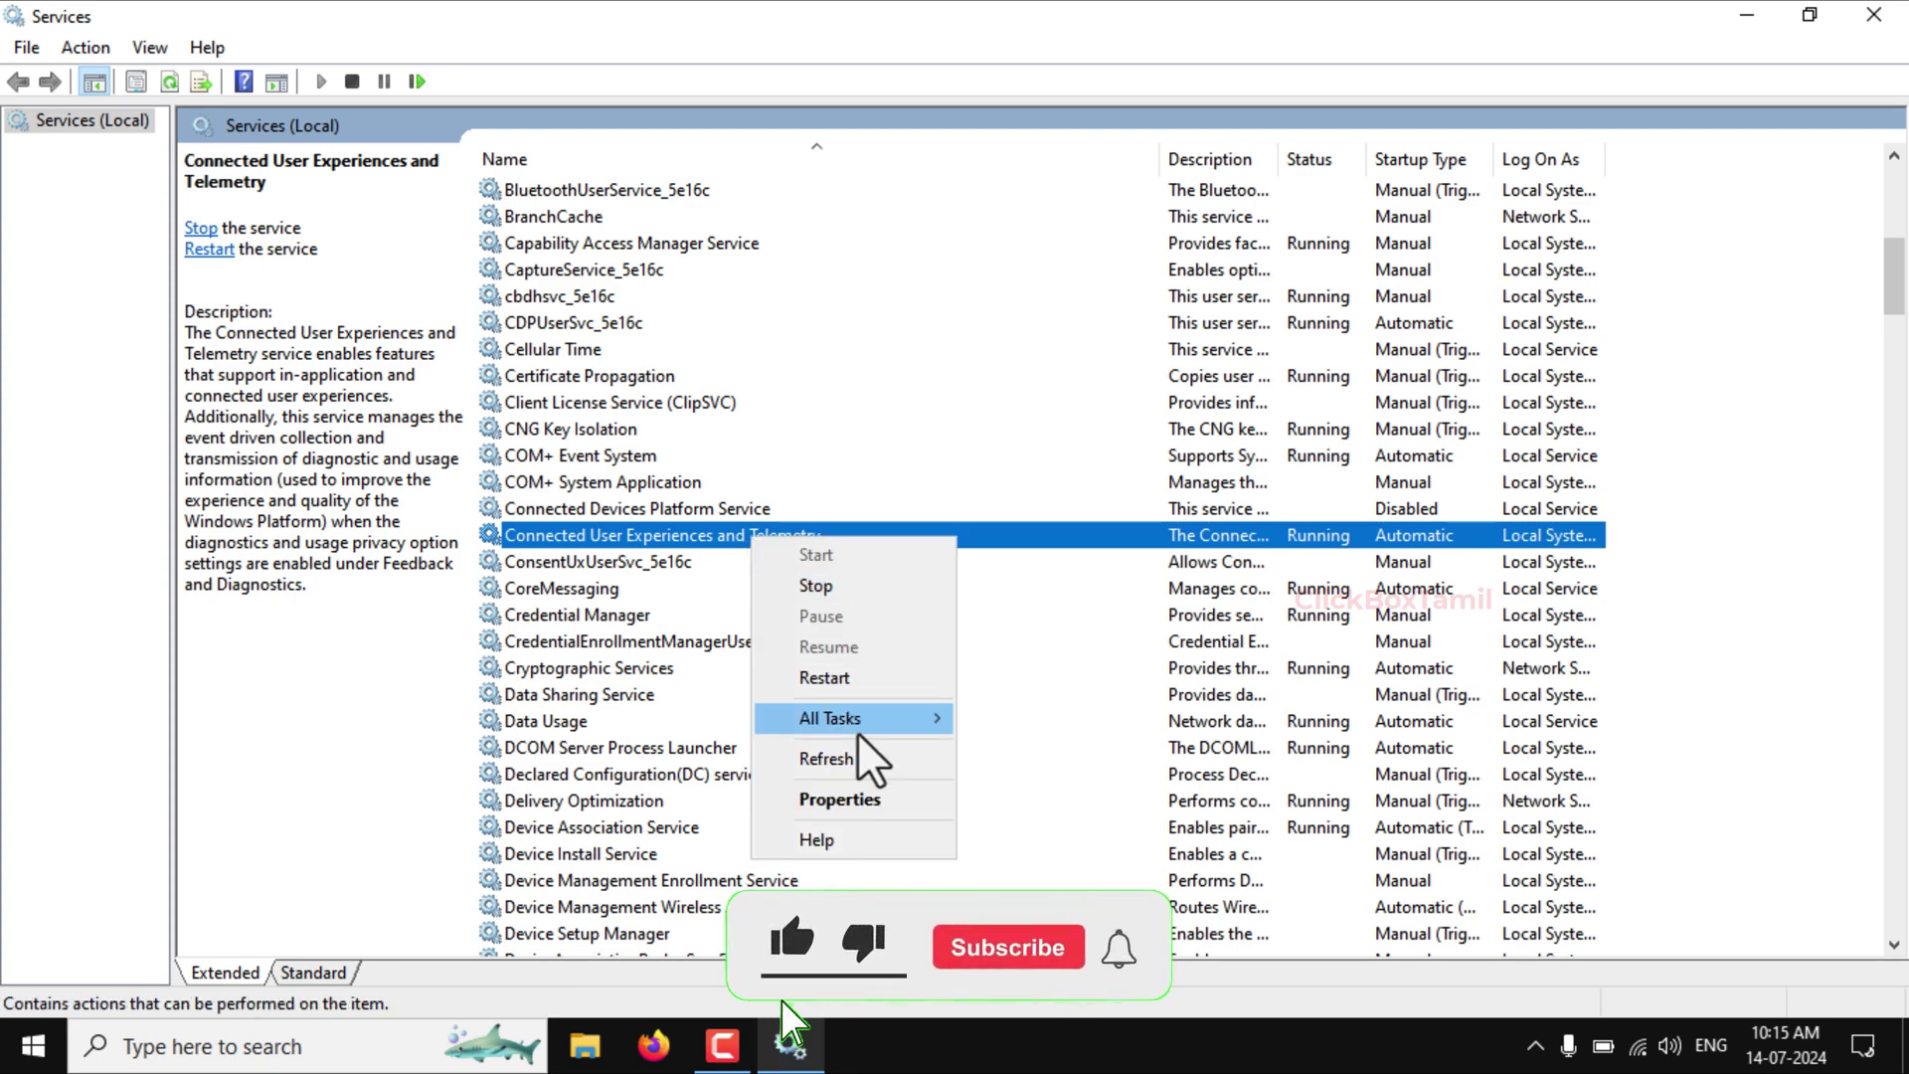
{"action": "left_click", "coordinate": [856, 795]}
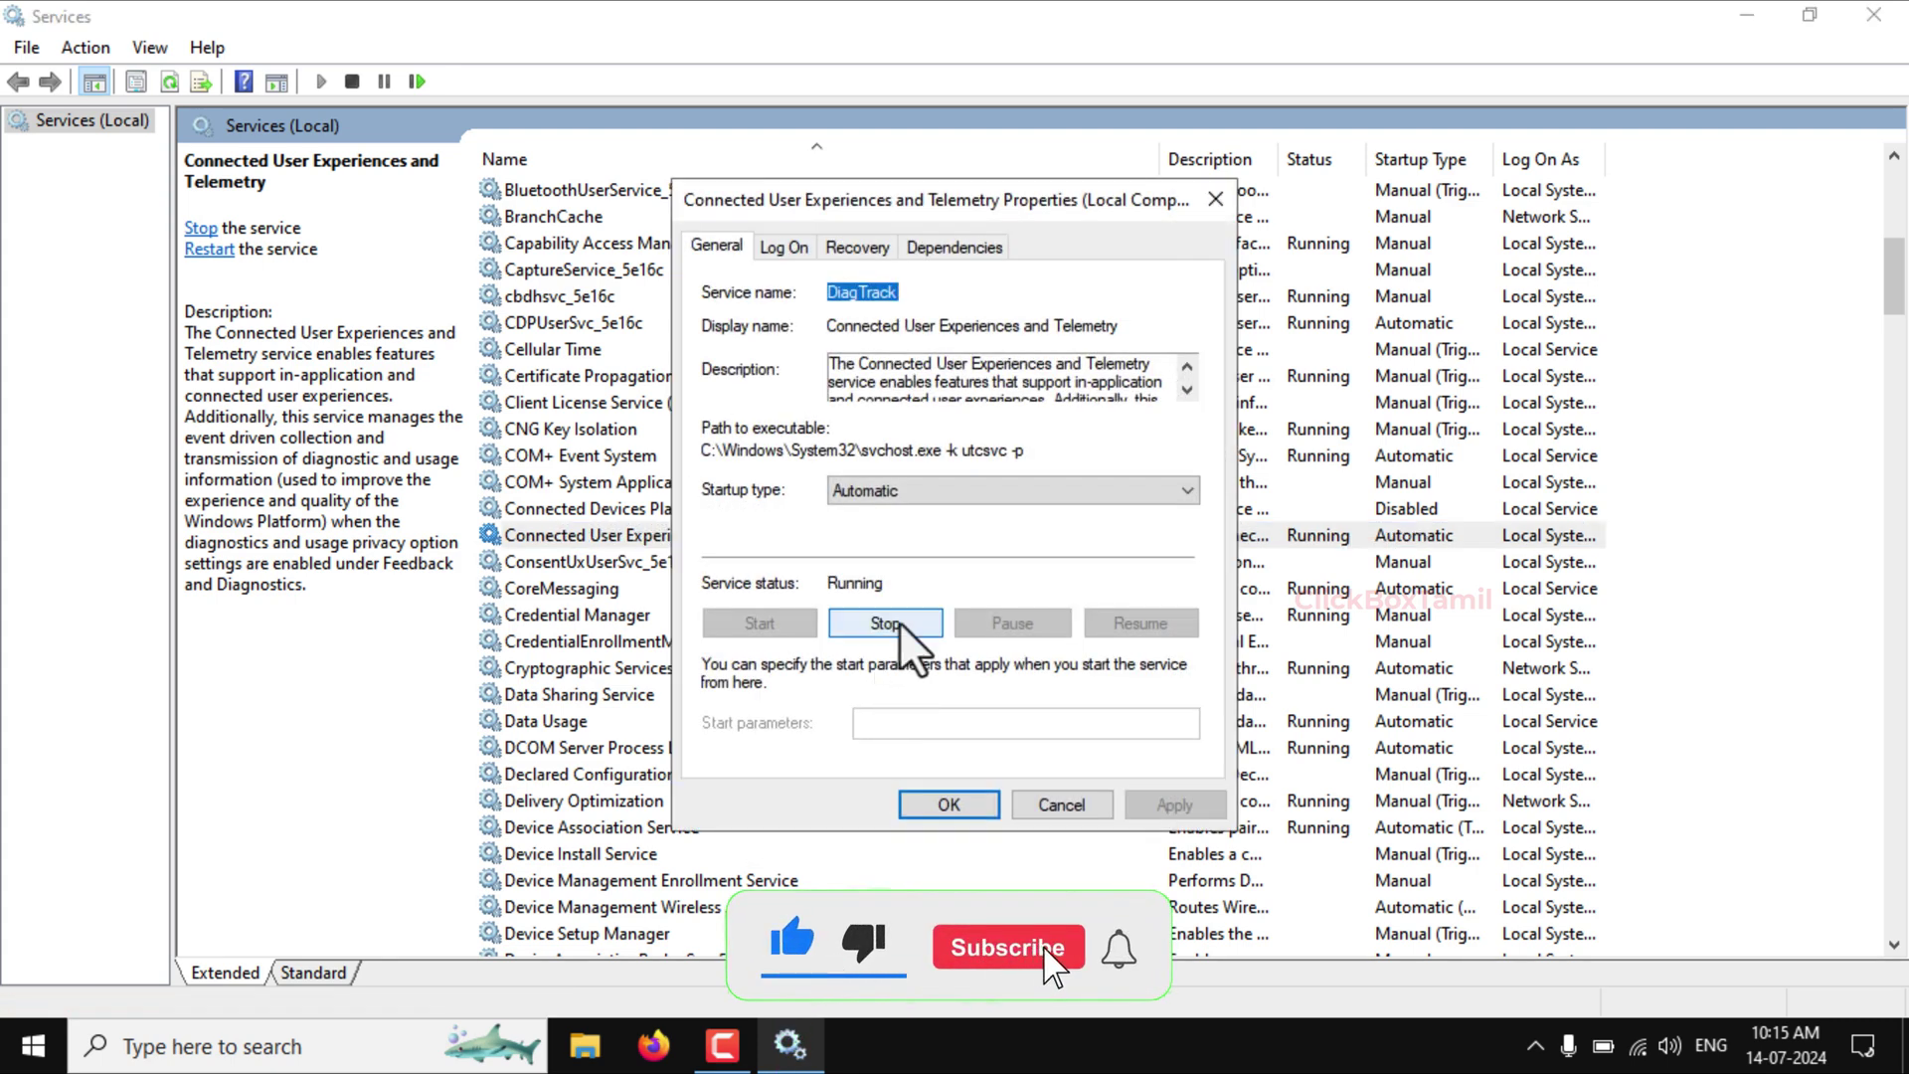
{"action": "left_click", "coordinate": [908, 493]}
{"action": "left_click", "coordinate": [881, 570]}
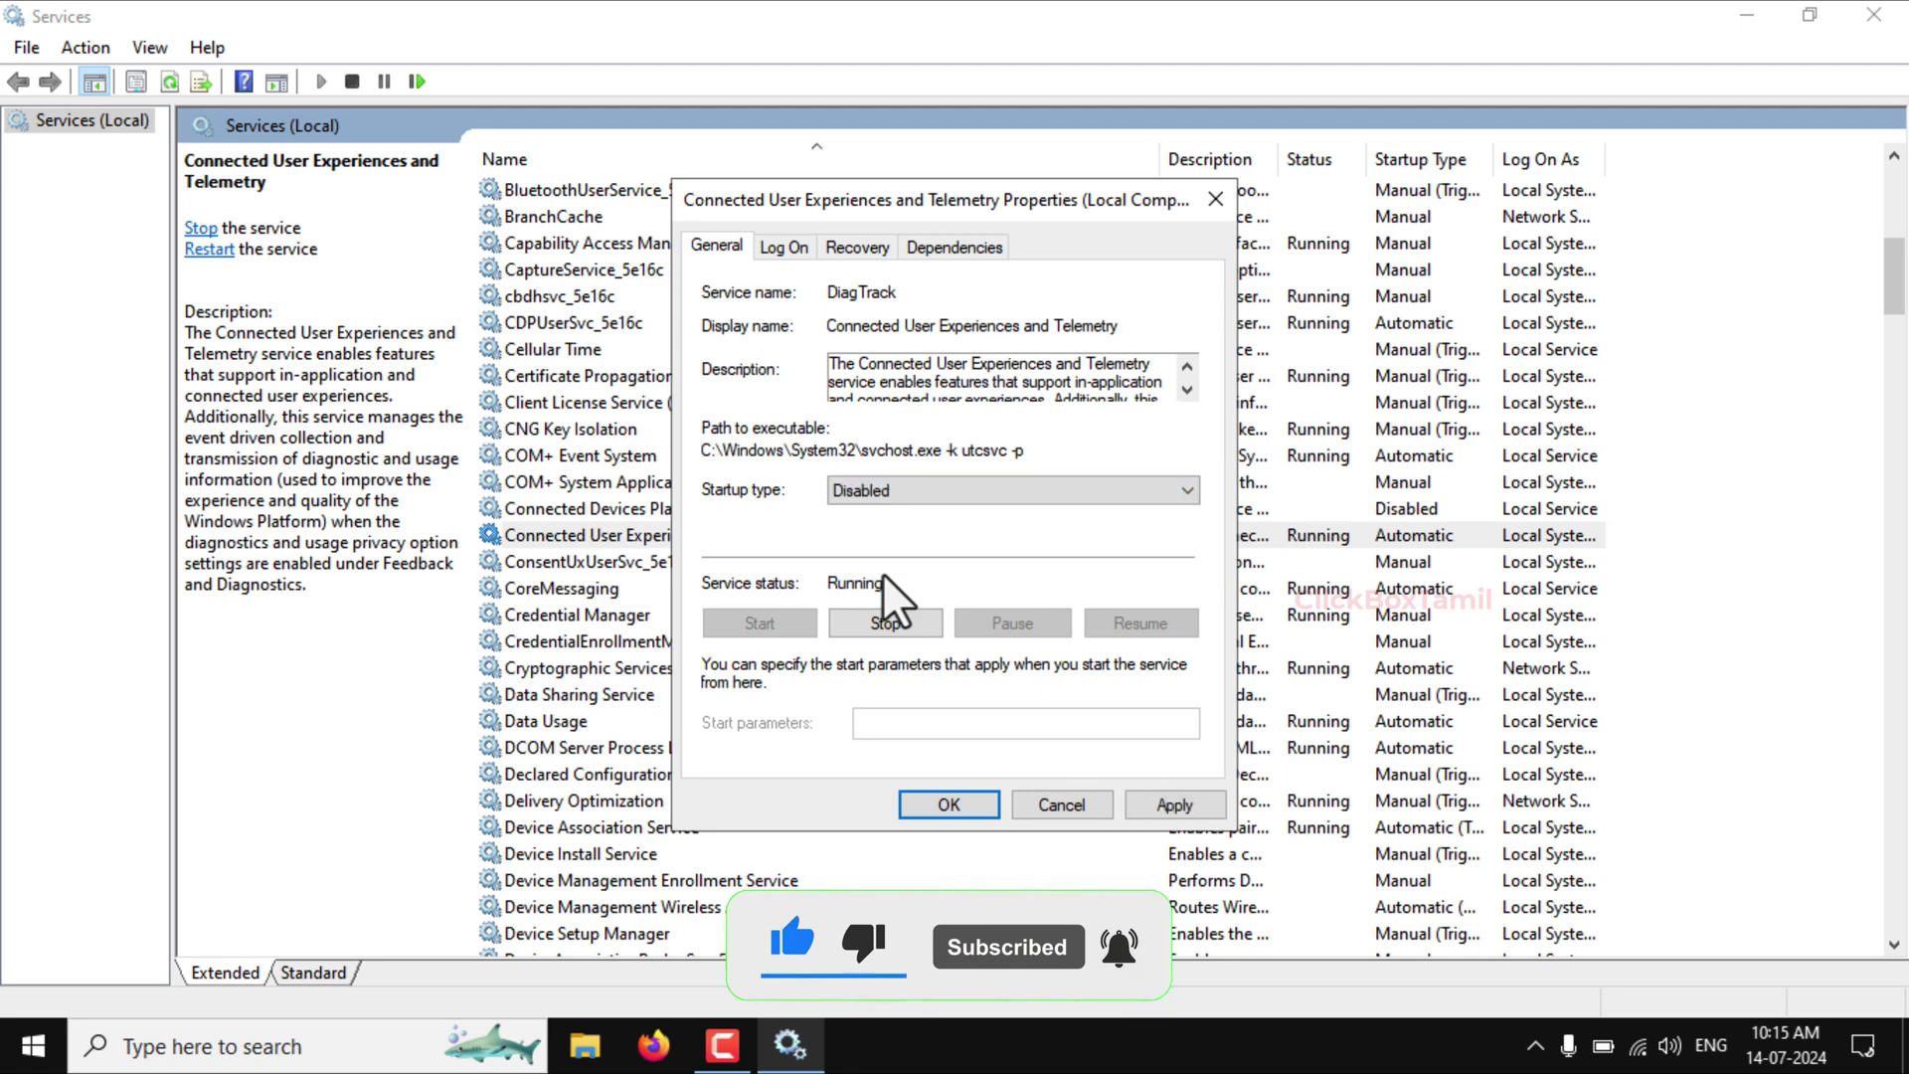
{"action": "left_click", "coordinate": [872, 619]}
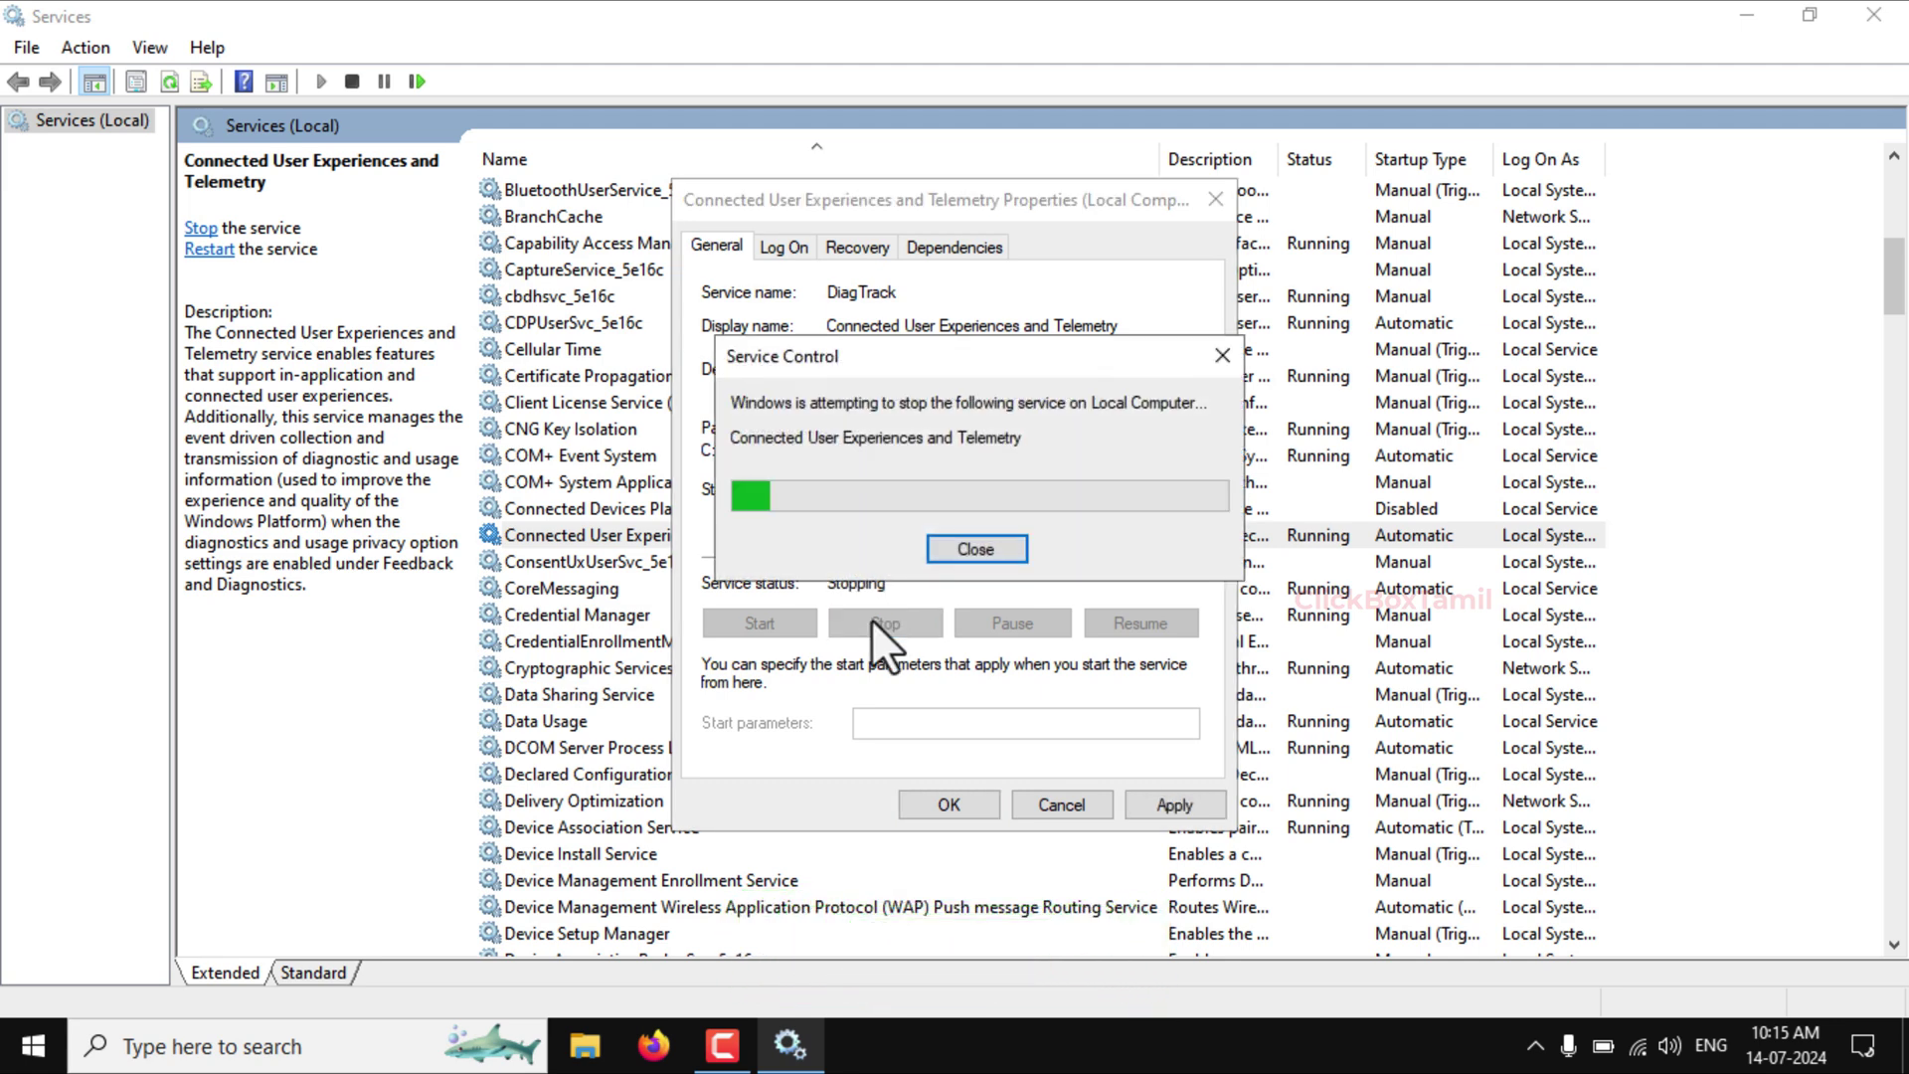
{"action": "left_click", "coordinate": [1178, 799]}
{"action": "left_click", "coordinate": [981, 802]}
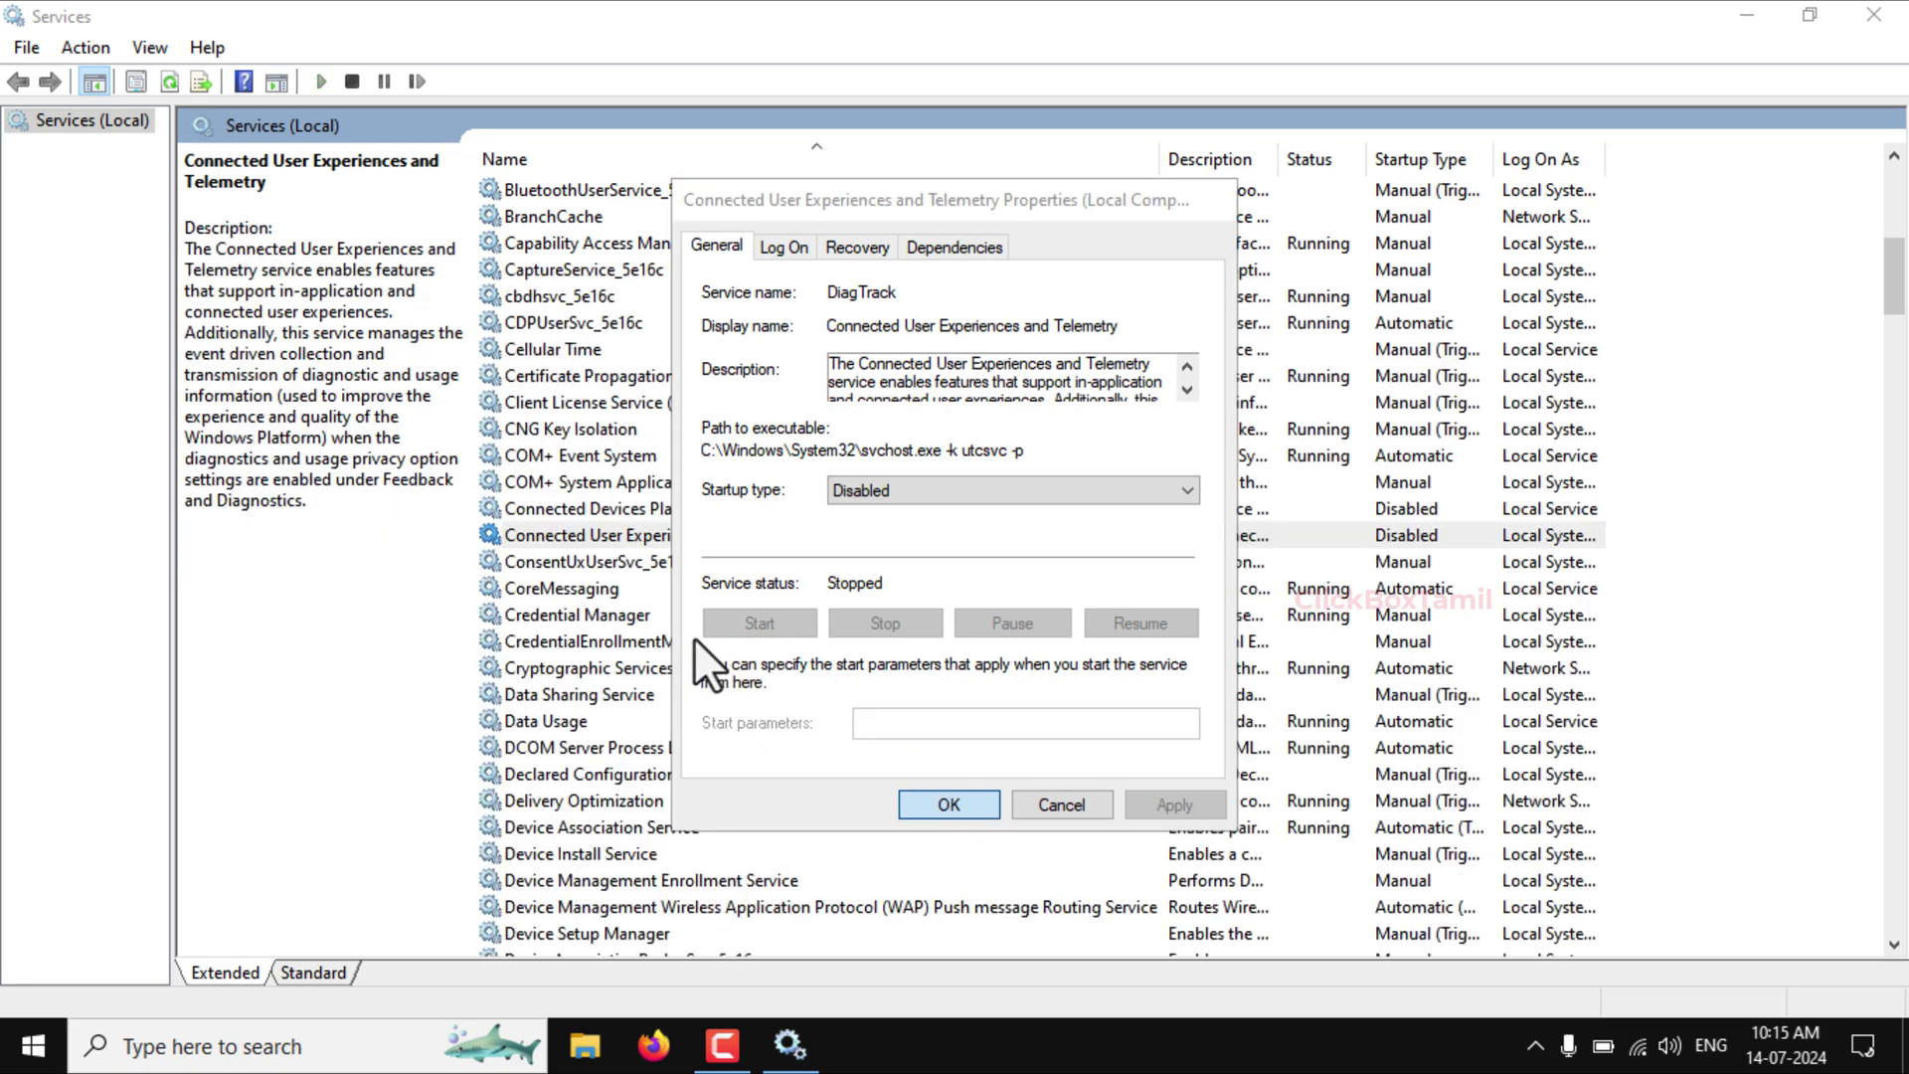
Set the startup type of the Fax service to Disabled and apply the change.
{"action": "scroll", "coordinate": [648, 573], "scroll_direction": "down", "scroll_amount": 5}
{"action": "scroll", "coordinate": [648, 573], "scroll_direction": "down", "scroll_amount": 3}
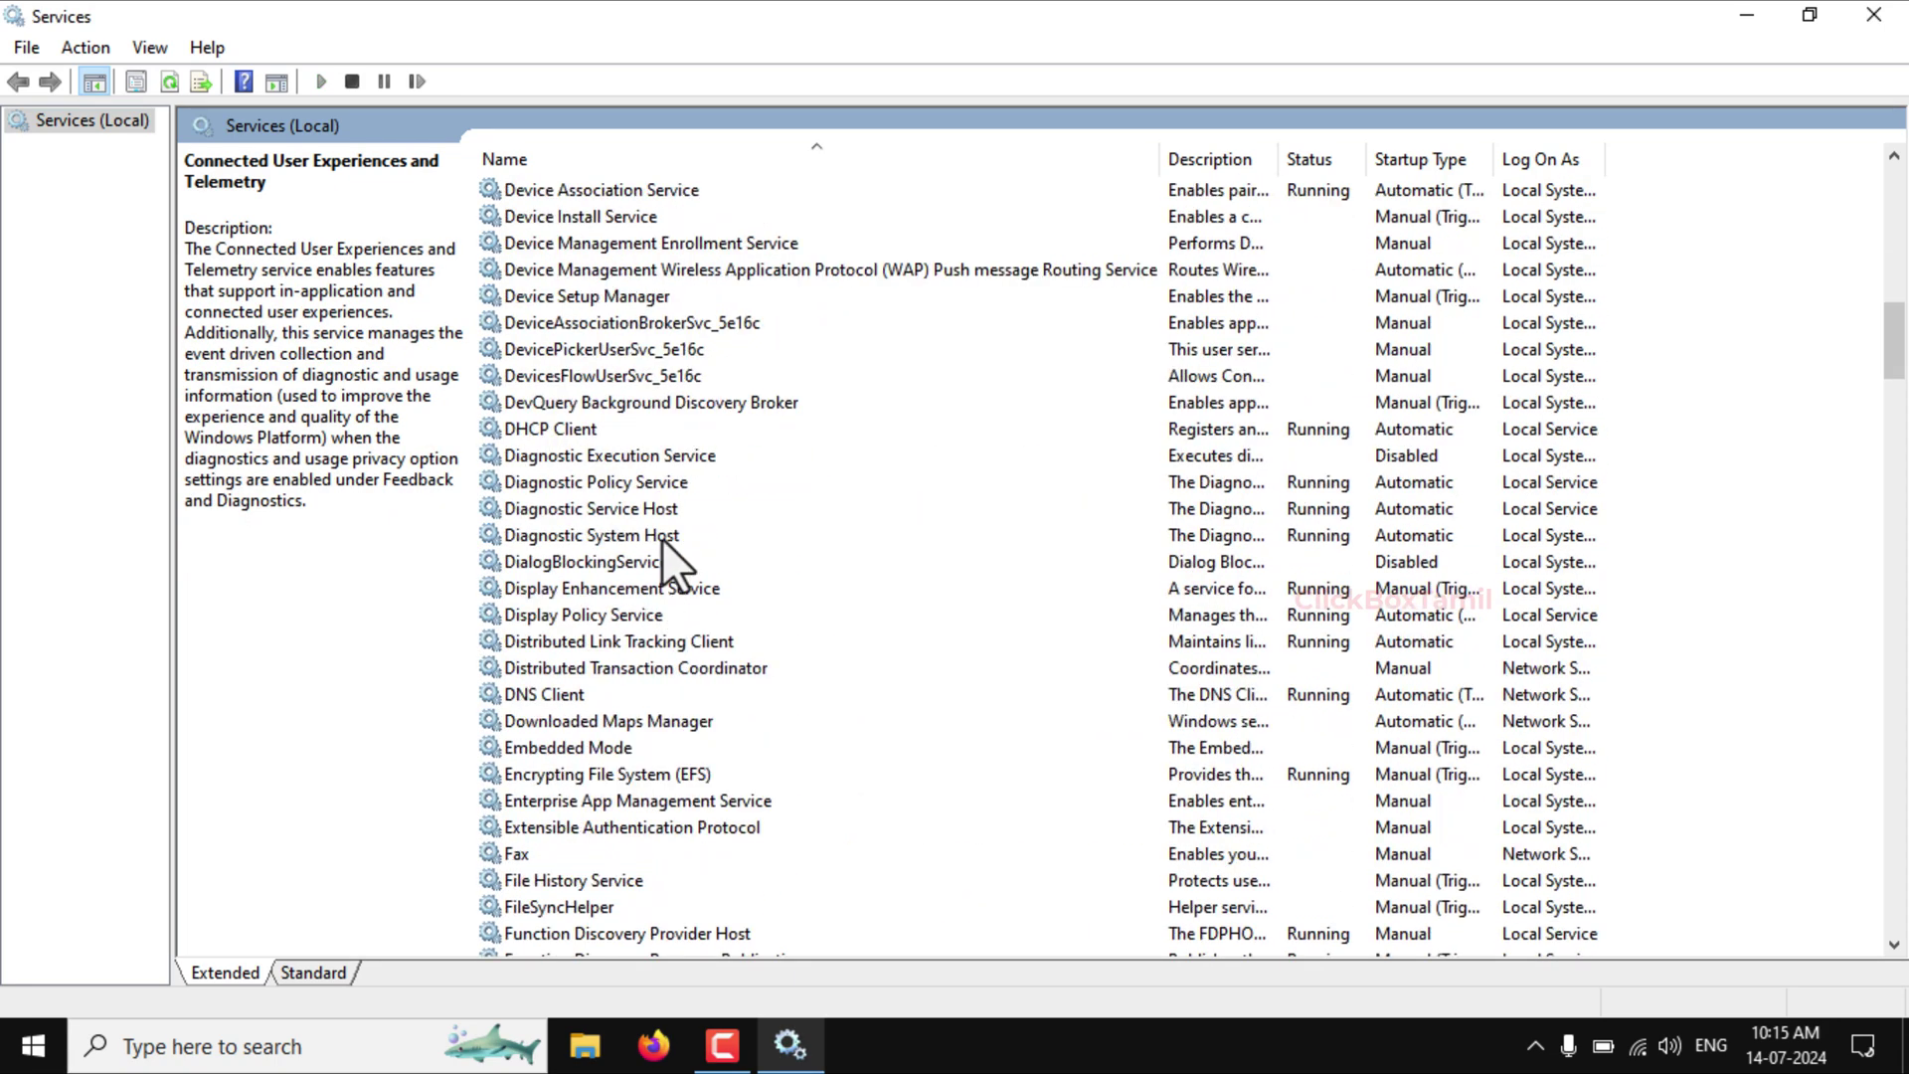
{"action": "scroll", "coordinate": [660, 539], "scroll_direction": "down", "scroll_amount": 5}
{"action": "left_click", "coordinate": [512, 455]}
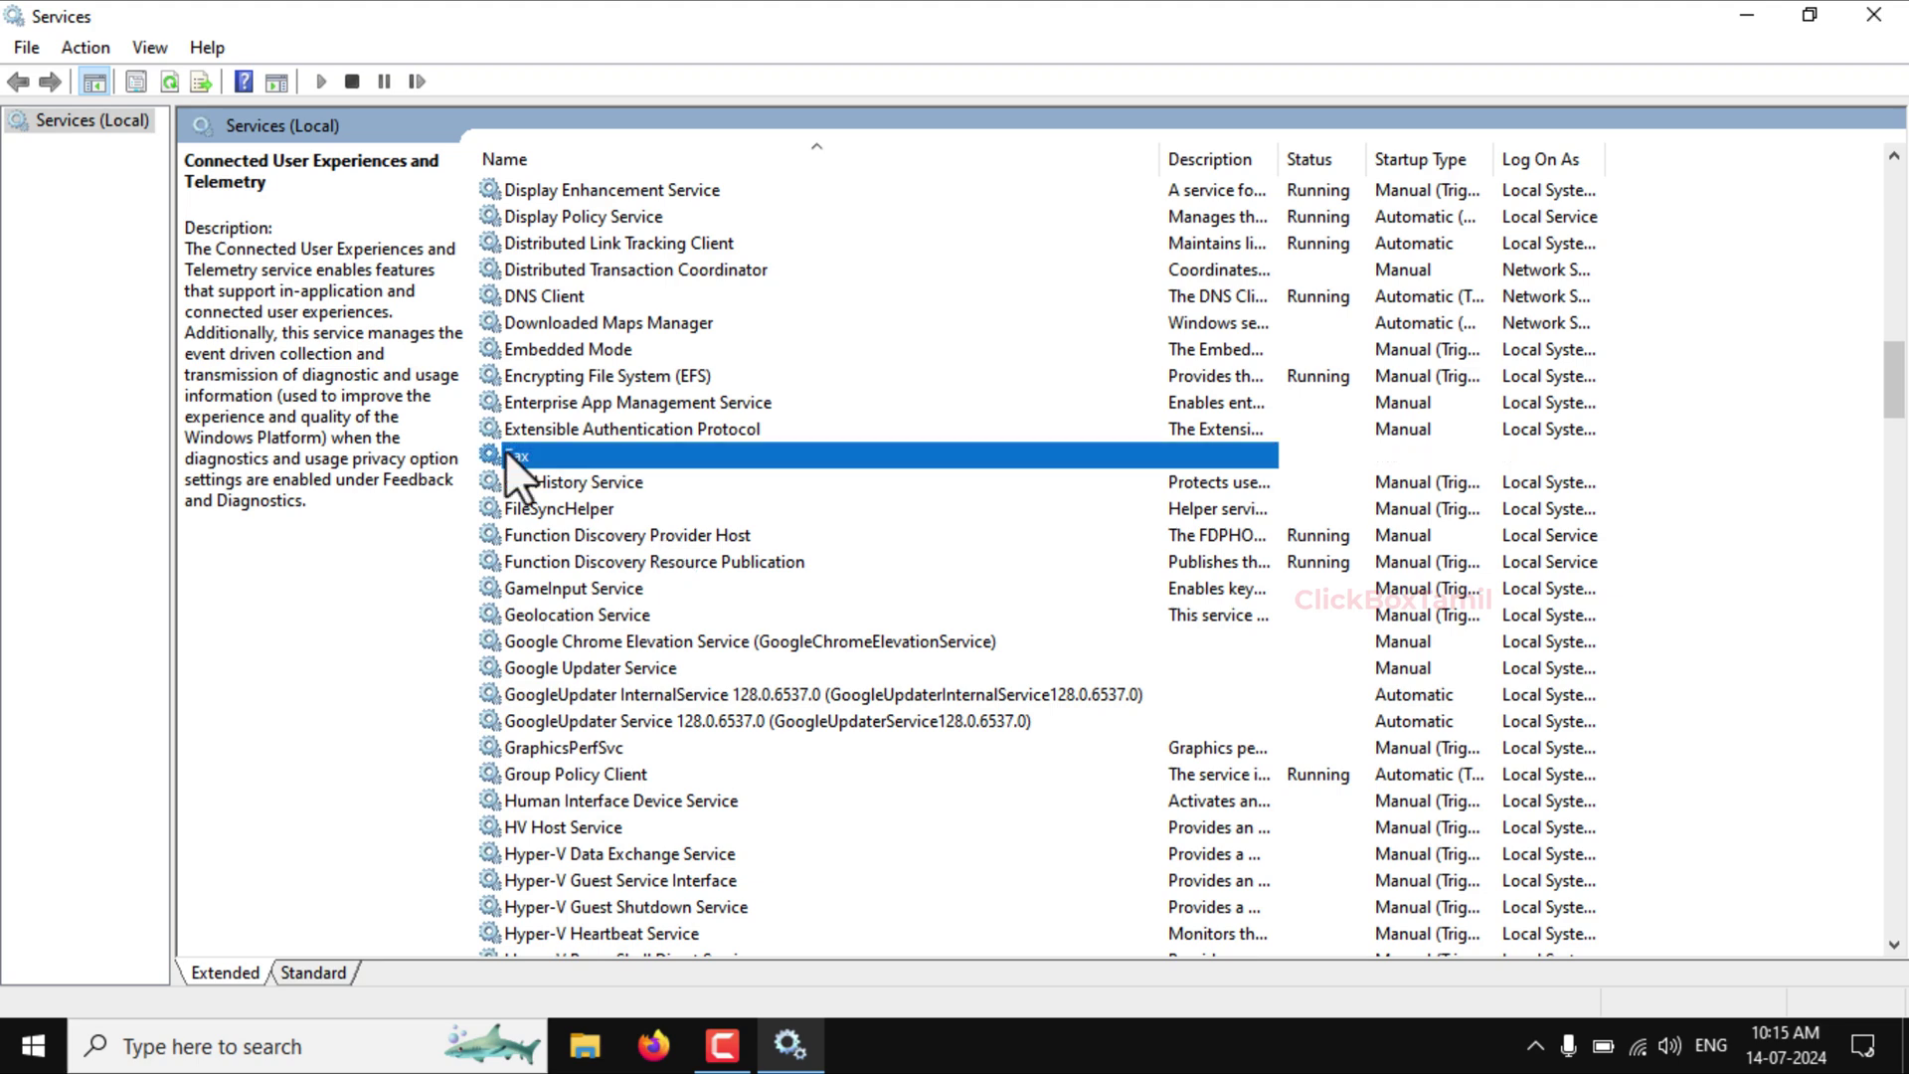
{"action": "right_click", "coordinate": [789, 451]}
{"action": "left_click", "coordinate": [887, 712]}
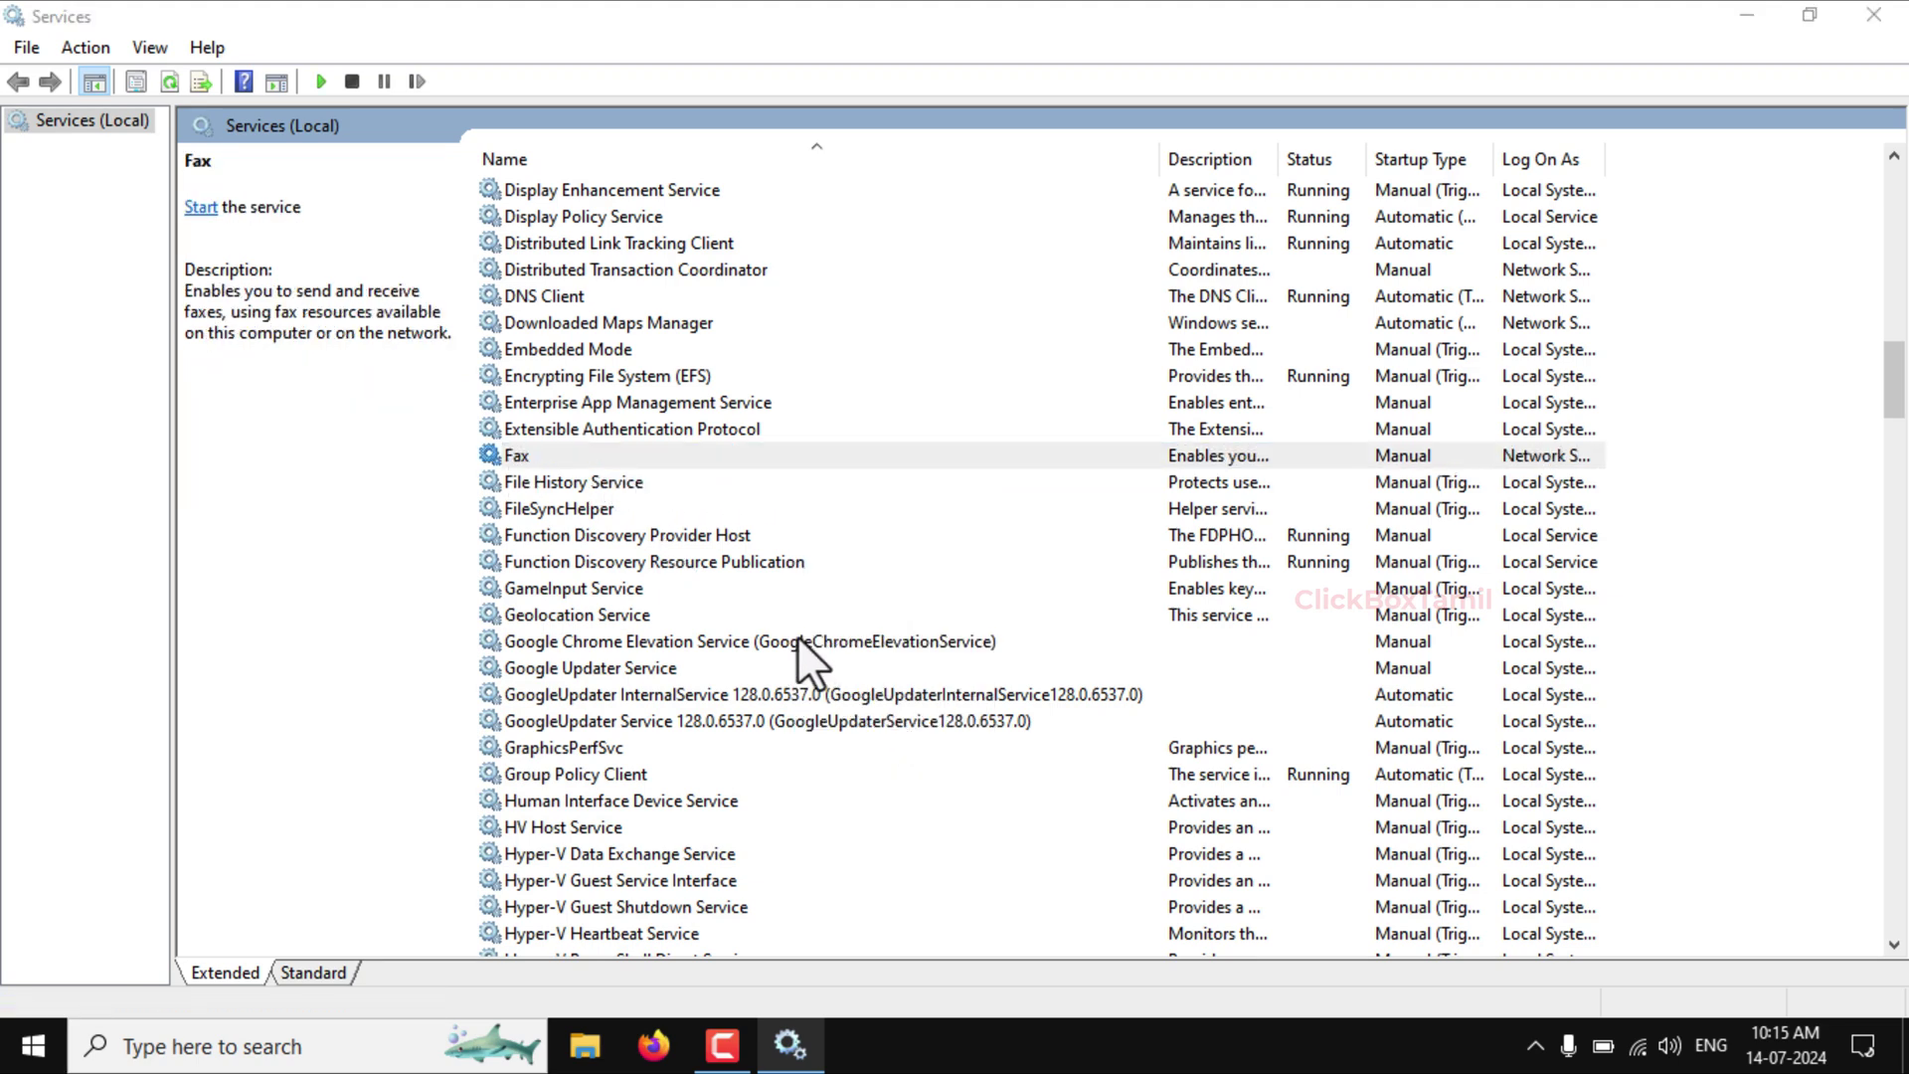
{"action": "left_click", "coordinate": [868, 489]}
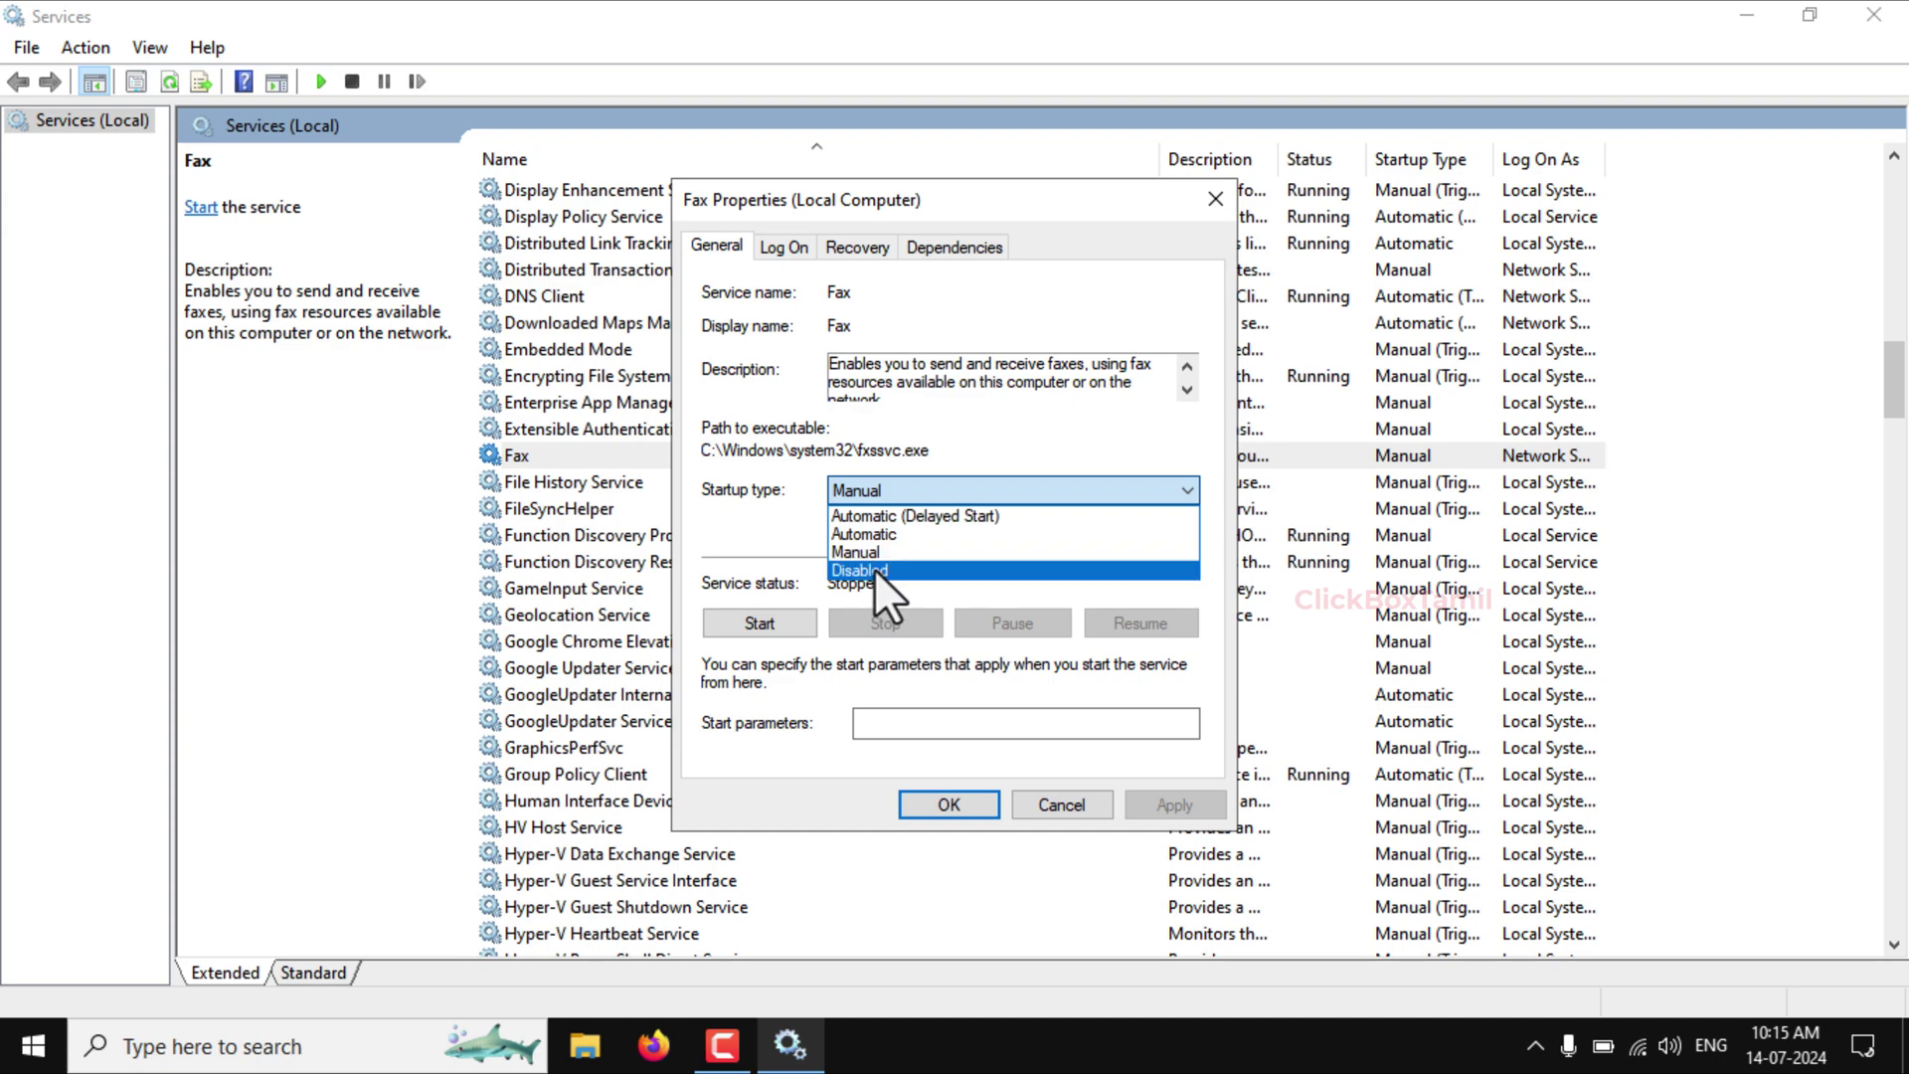
{"action": "left_click", "coordinate": [874, 570]}
{"action": "left_click", "coordinate": [1155, 801]}
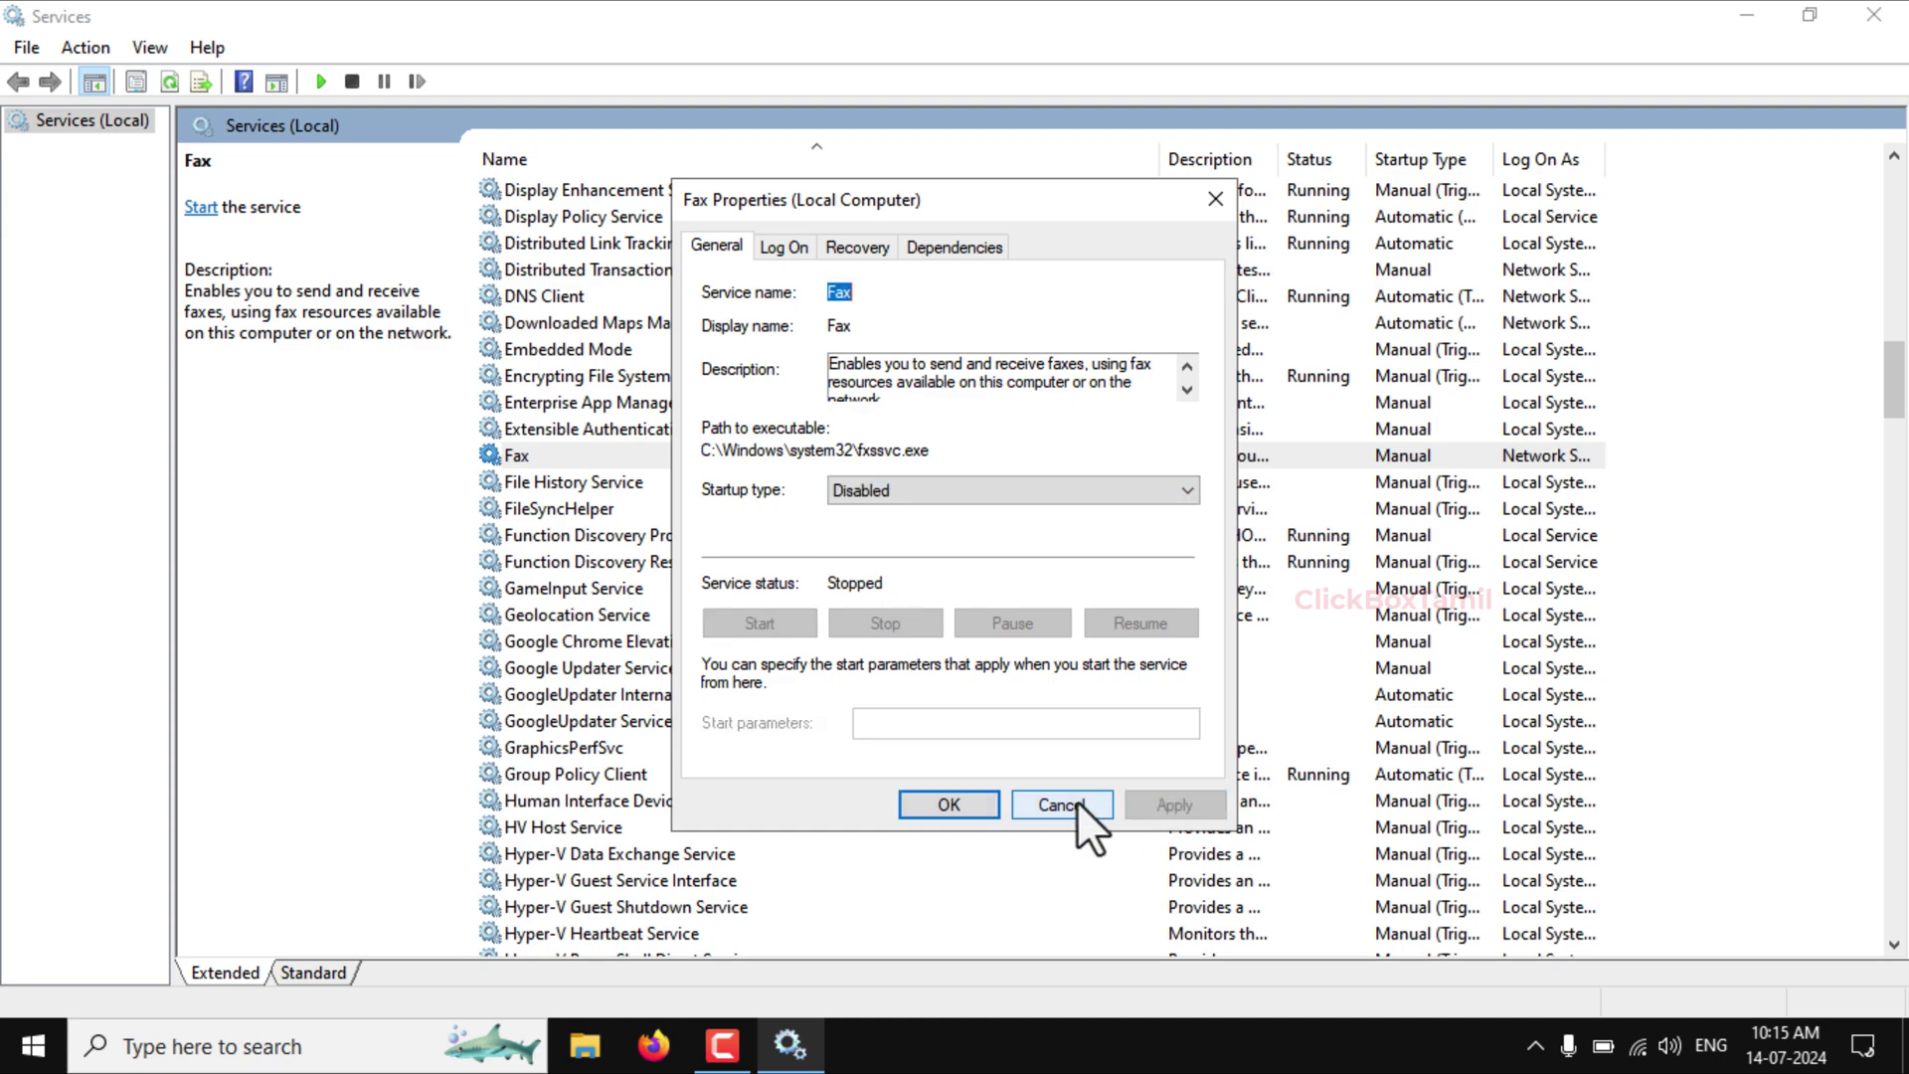
{"action": "left_click", "coordinate": [970, 800]}
Set the startup type of the SysMain service to Disabled, stop the service and apply the change.
{"action": "scroll", "coordinate": [647, 451], "scroll_direction": "down", "scroll_amount": 7}
{"action": "scroll", "coordinate": [647, 452], "scroll_direction": "down", "scroll_amount": 4}
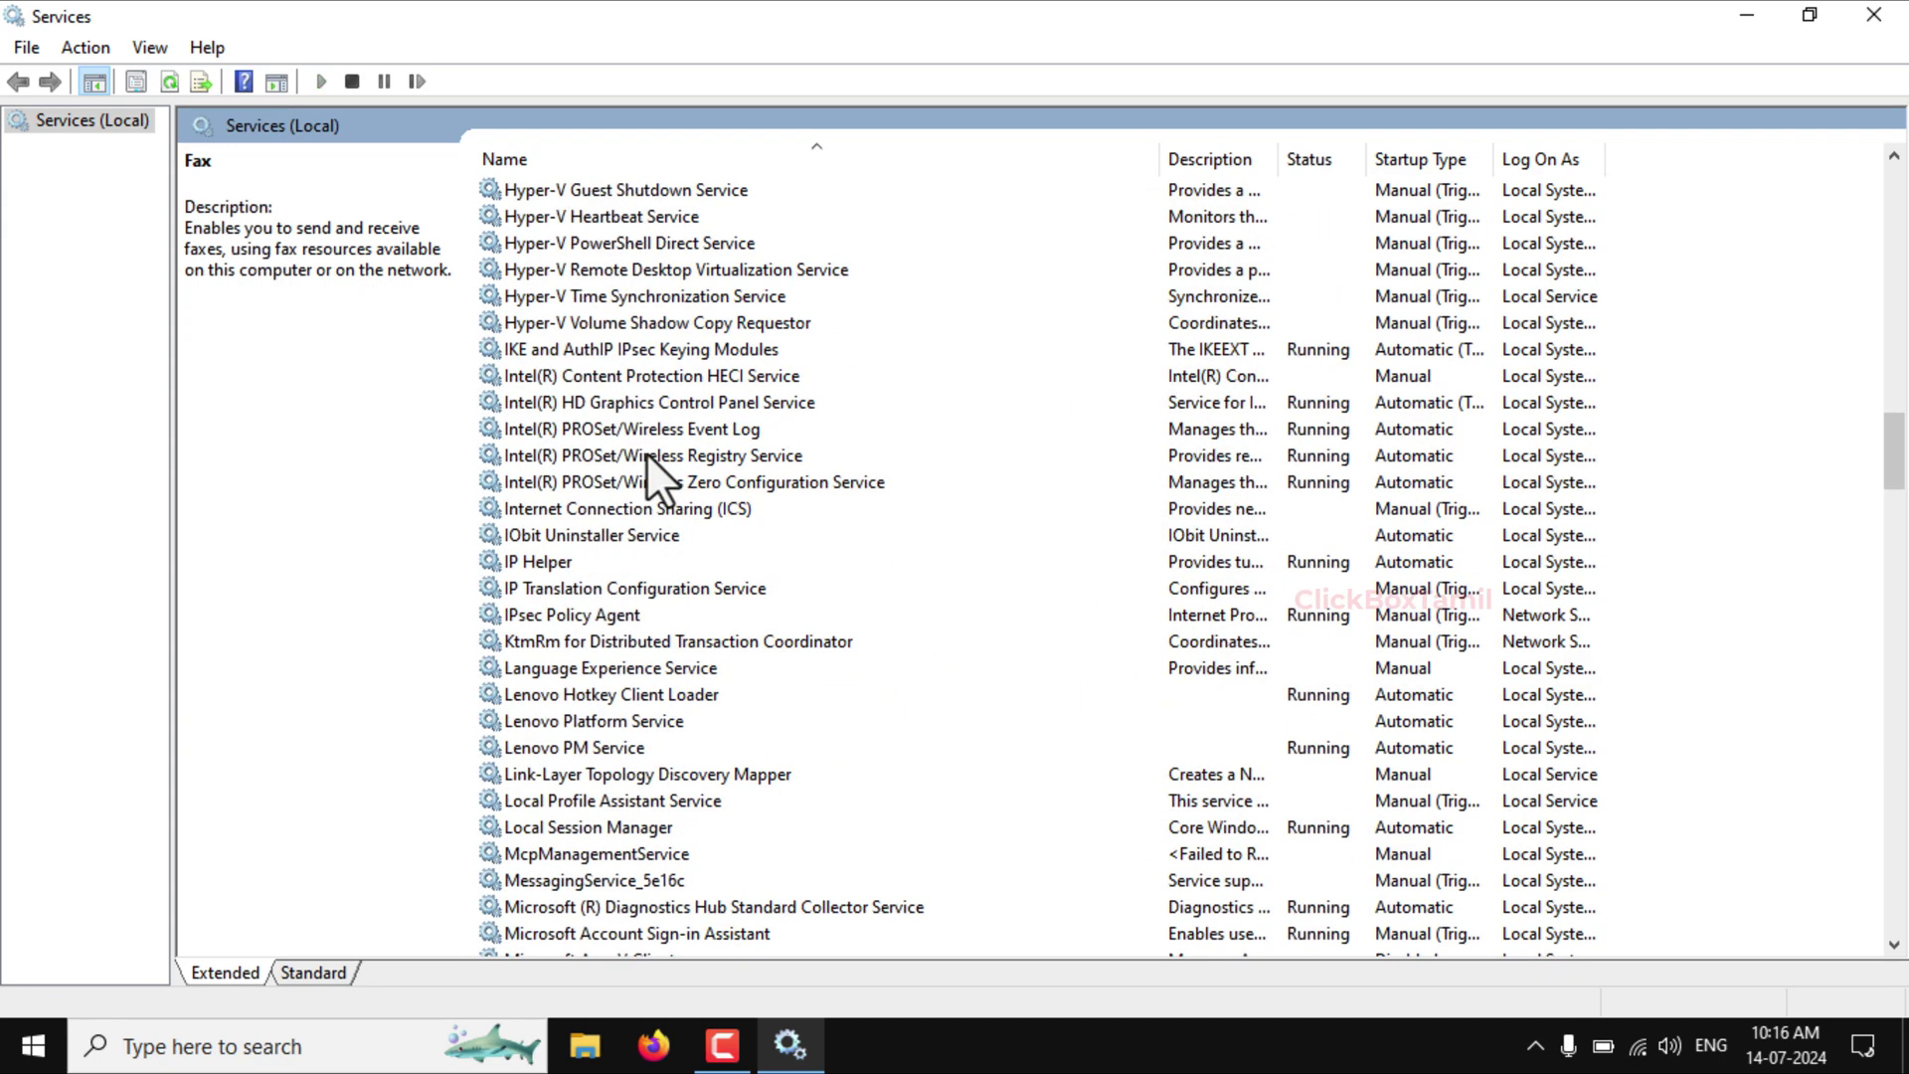
{"action": "scroll", "coordinate": [646, 451], "scroll_direction": "down", "scroll_amount": 4}
{"action": "scroll", "coordinate": [1010, 382], "scroll_direction": "down", "scroll_amount": 20}
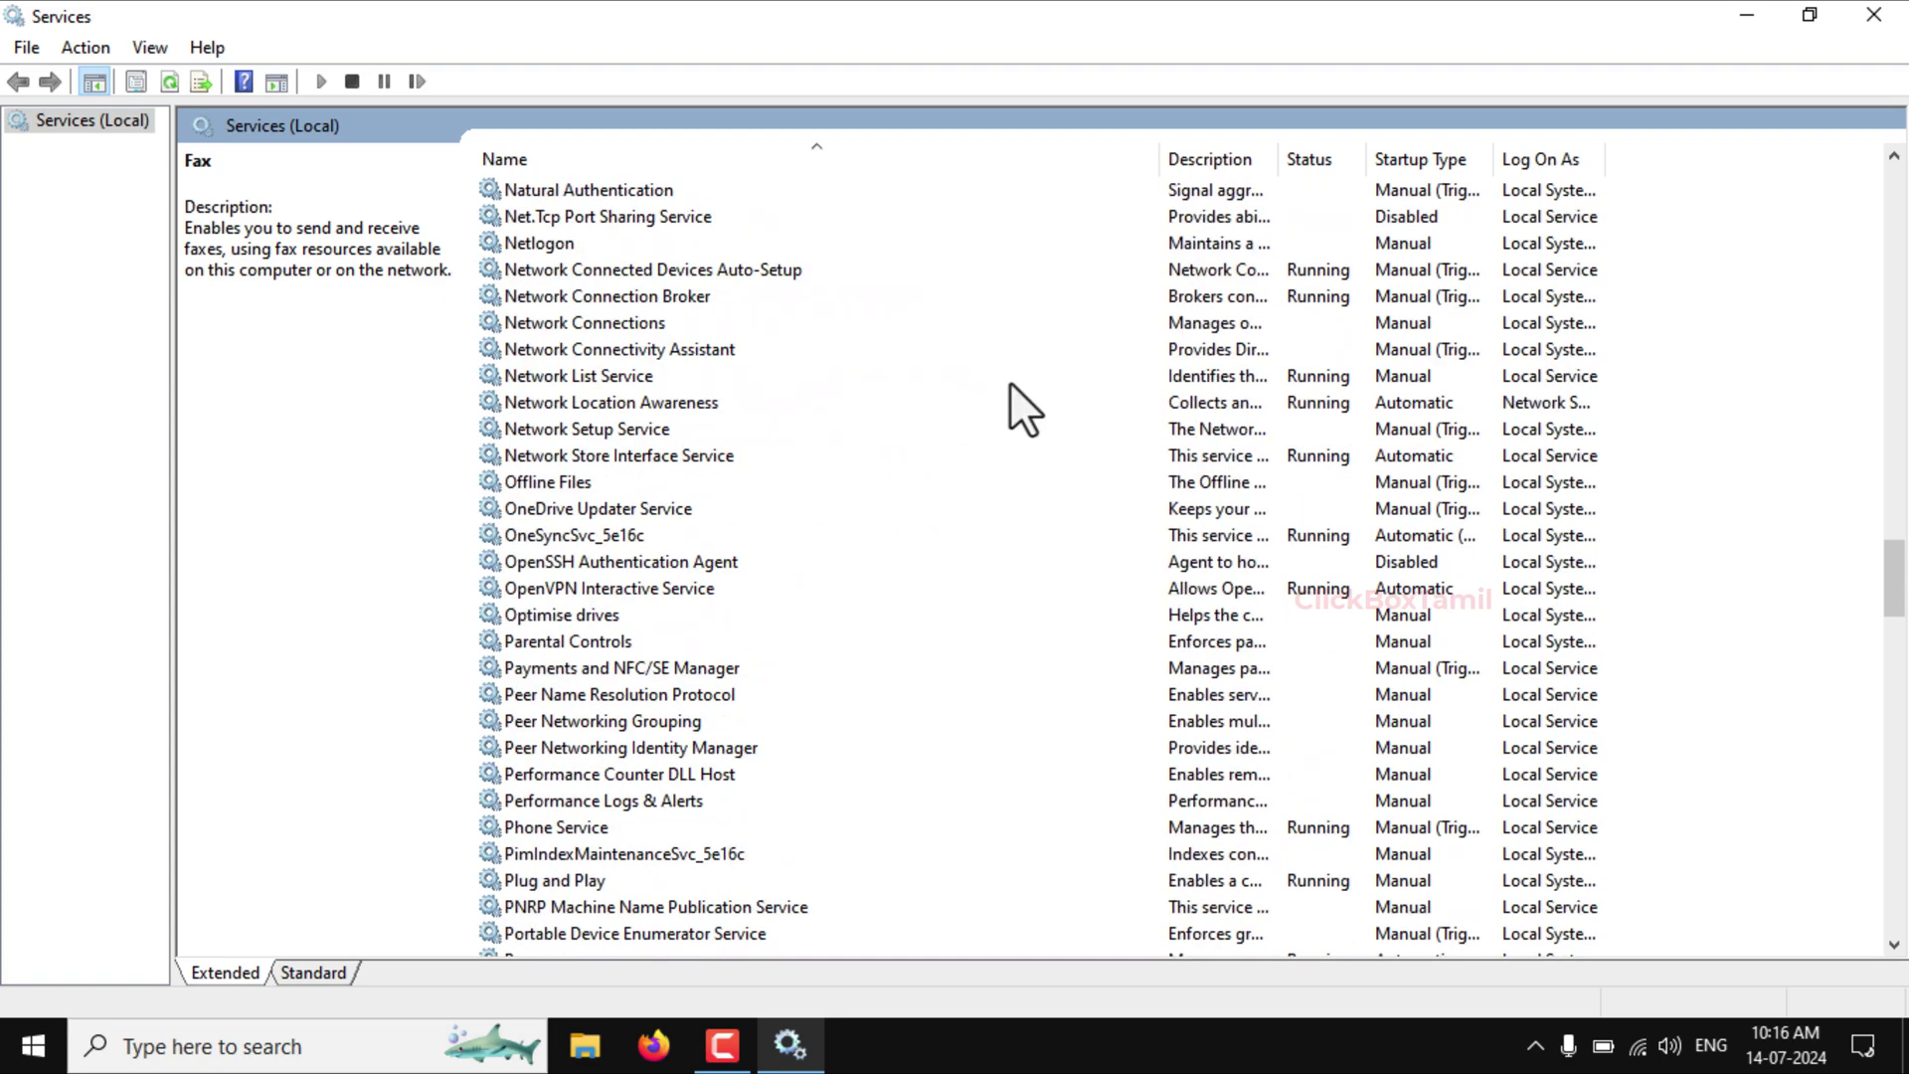
{"action": "scroll", "coordinate": [1010, 382], "scroll_direction": "down", "scroll_amount": 6}
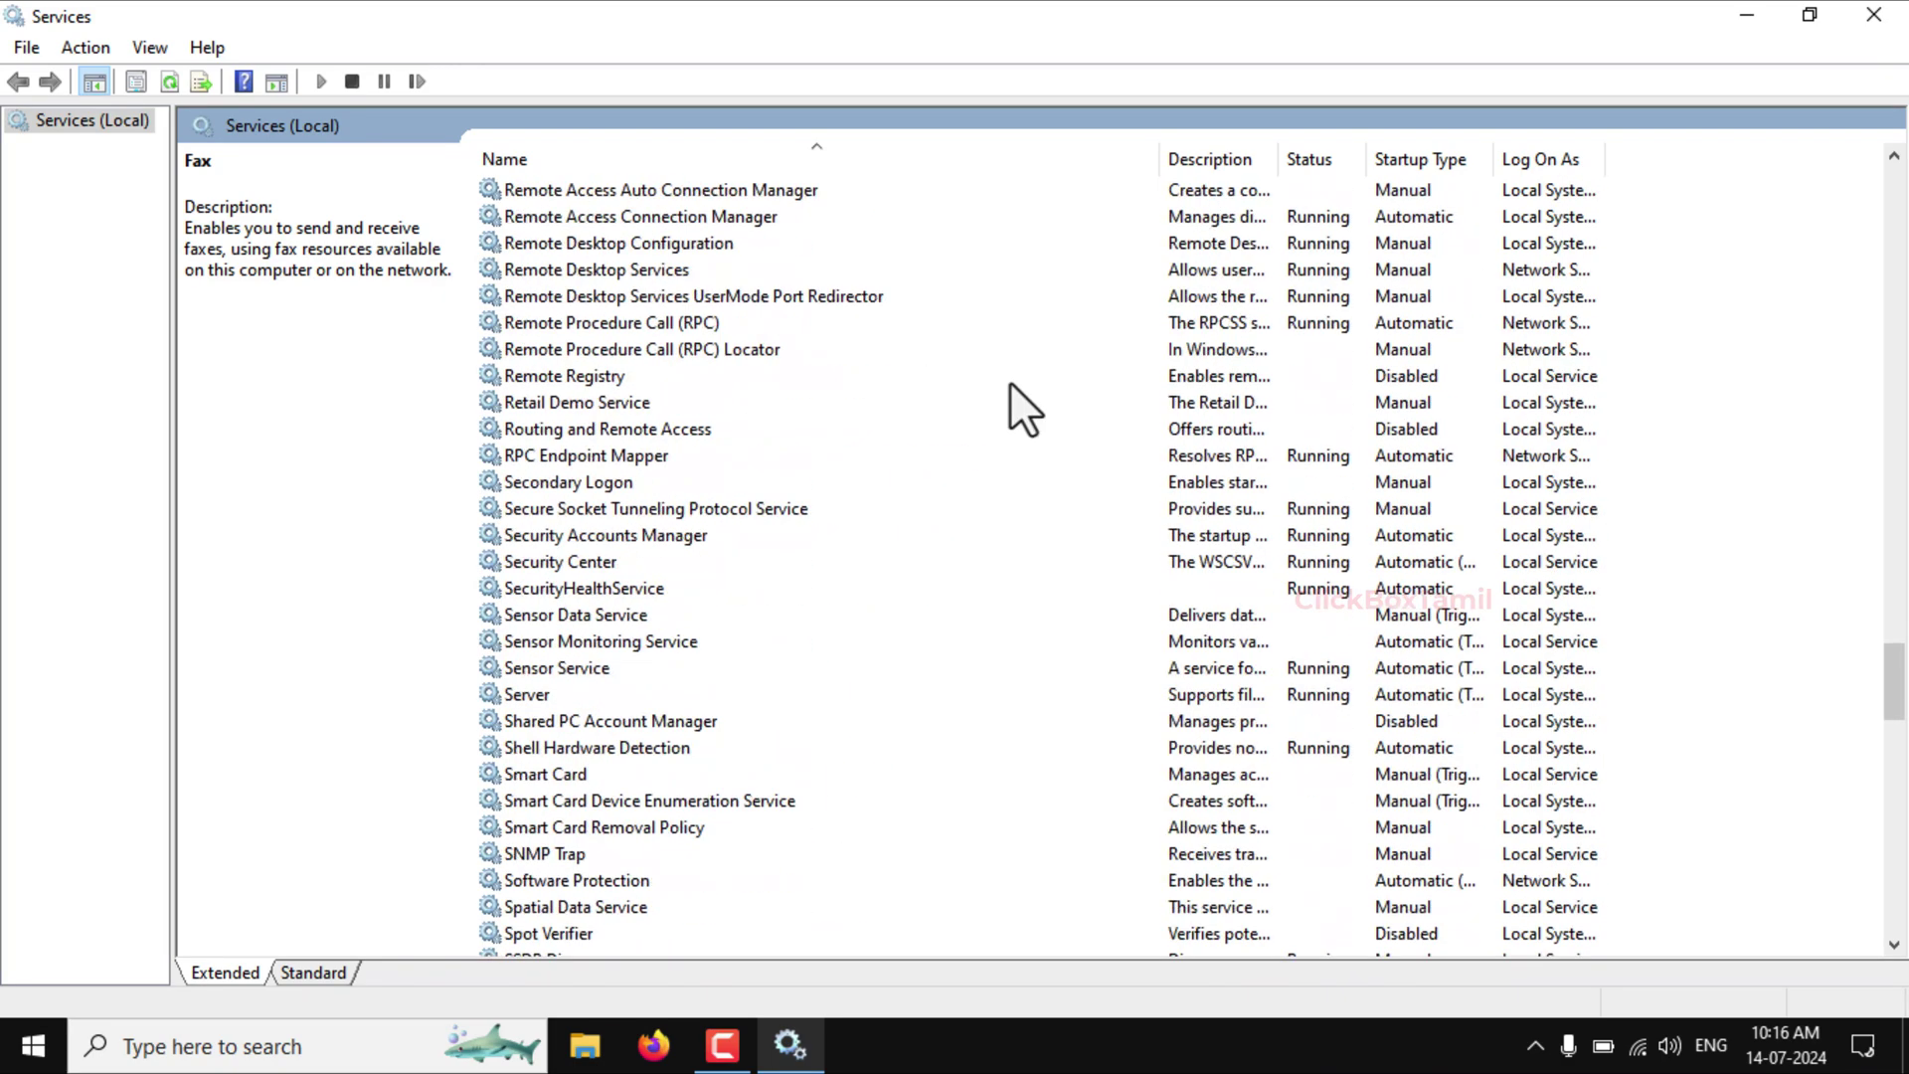
{"action": "scroll", "coordinate": [1010, 379], "scroll_direction": "down", "scroll_amount": 5}
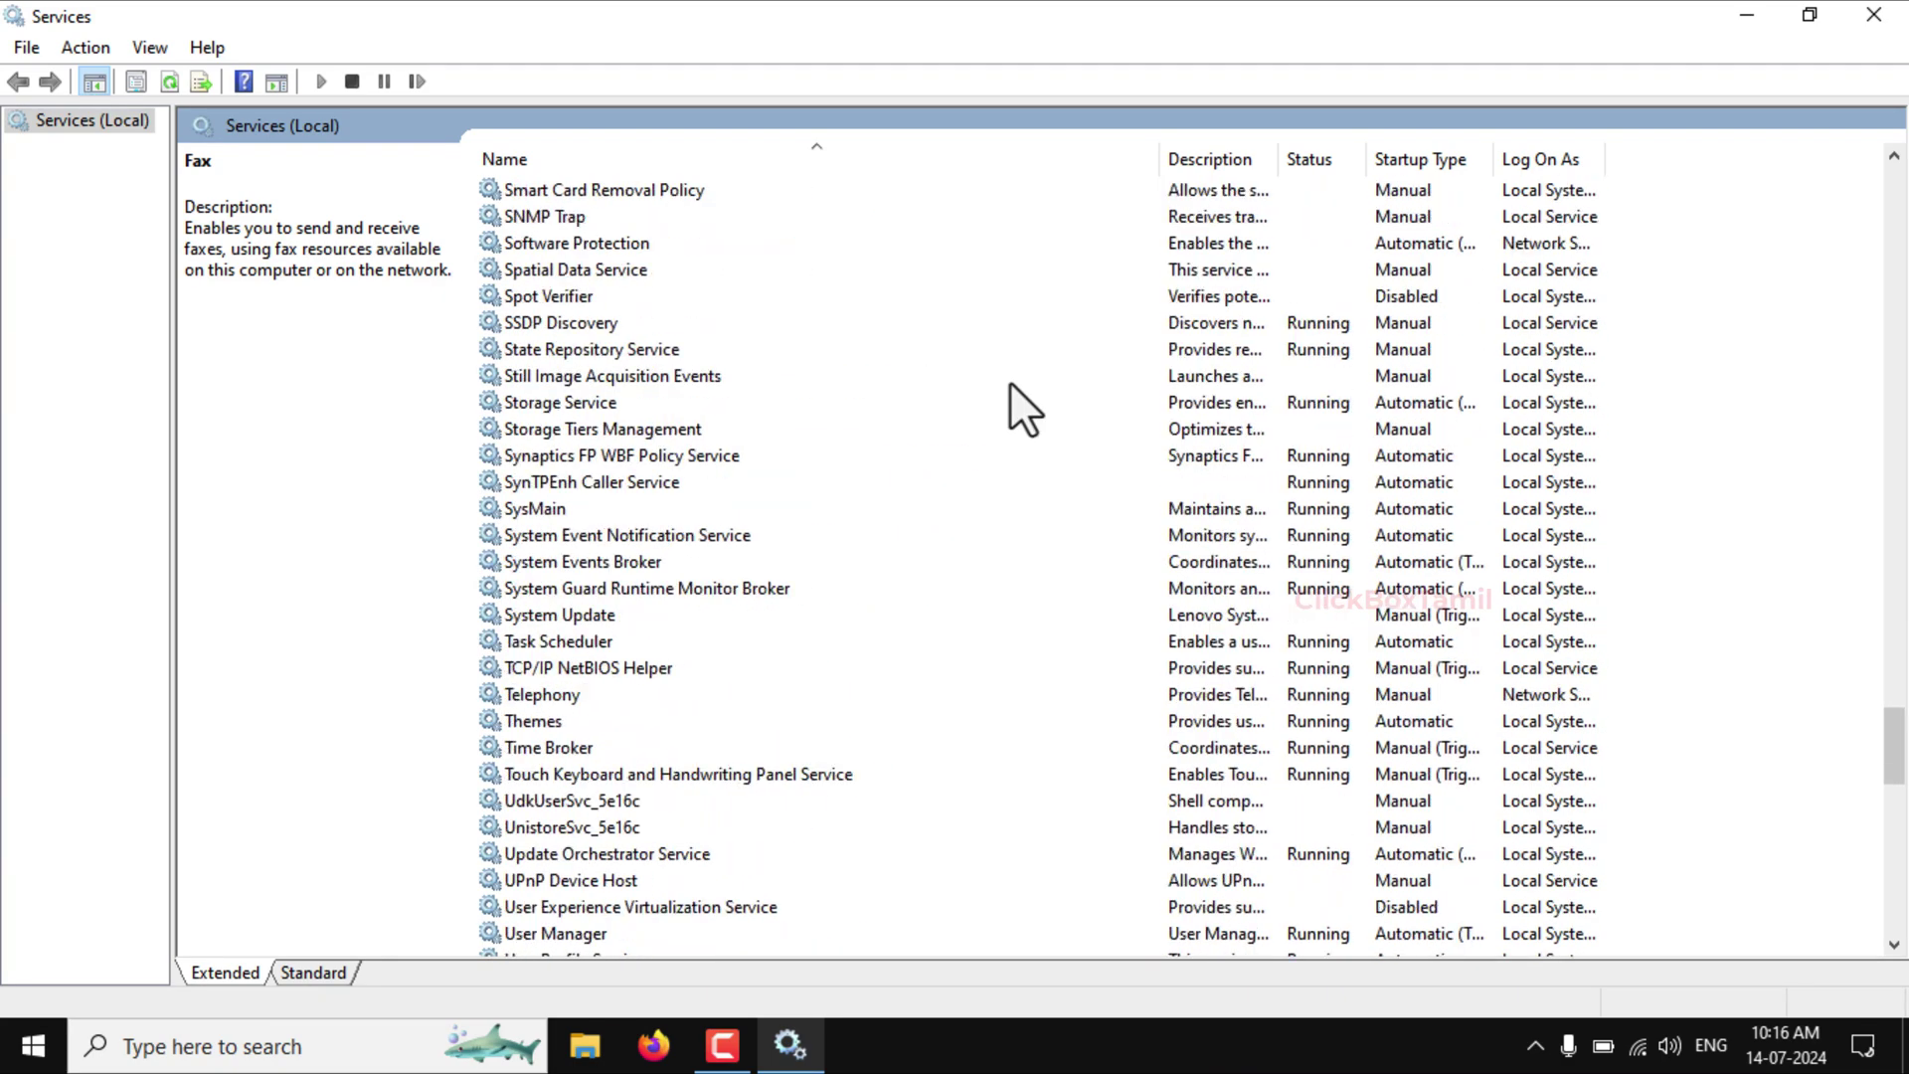
{"action": "left_click", "coordinate": [529, 507]}
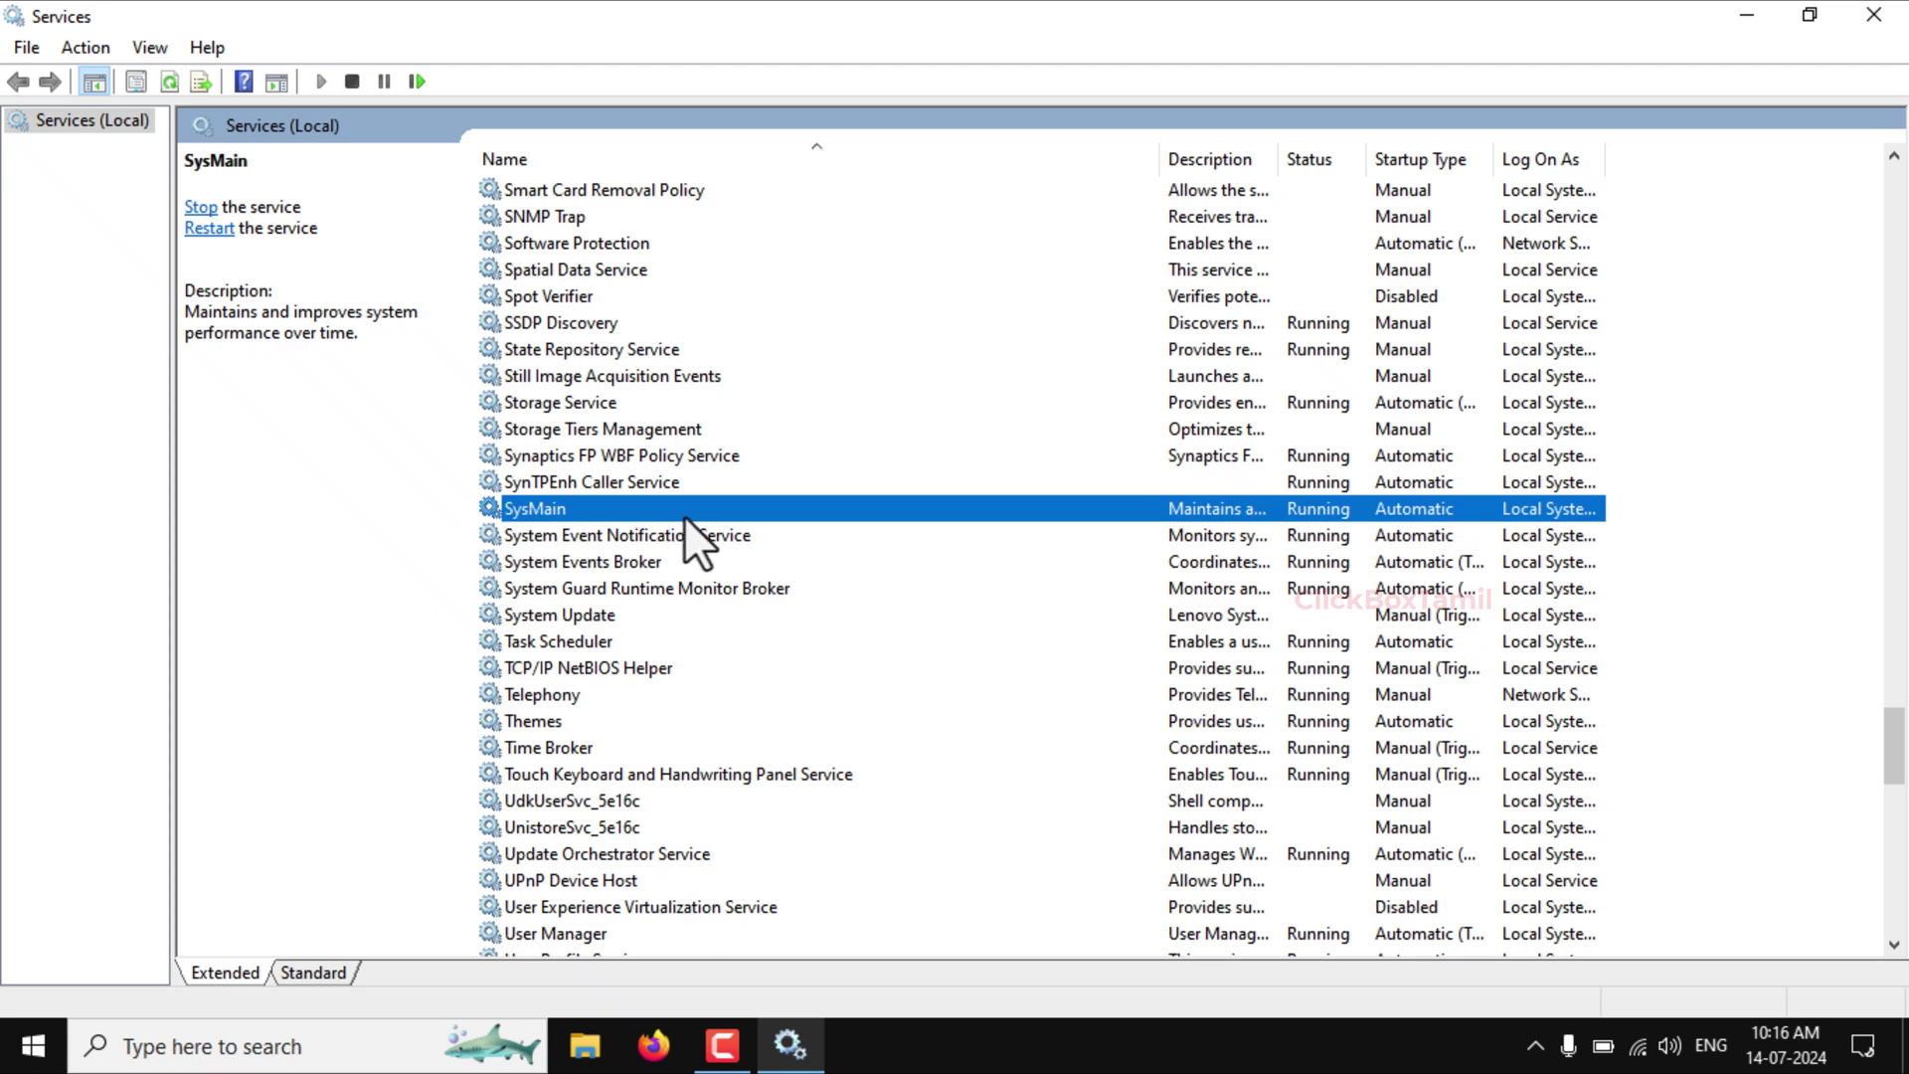
{"action": "right_click", "coordinate": [901, 510]}
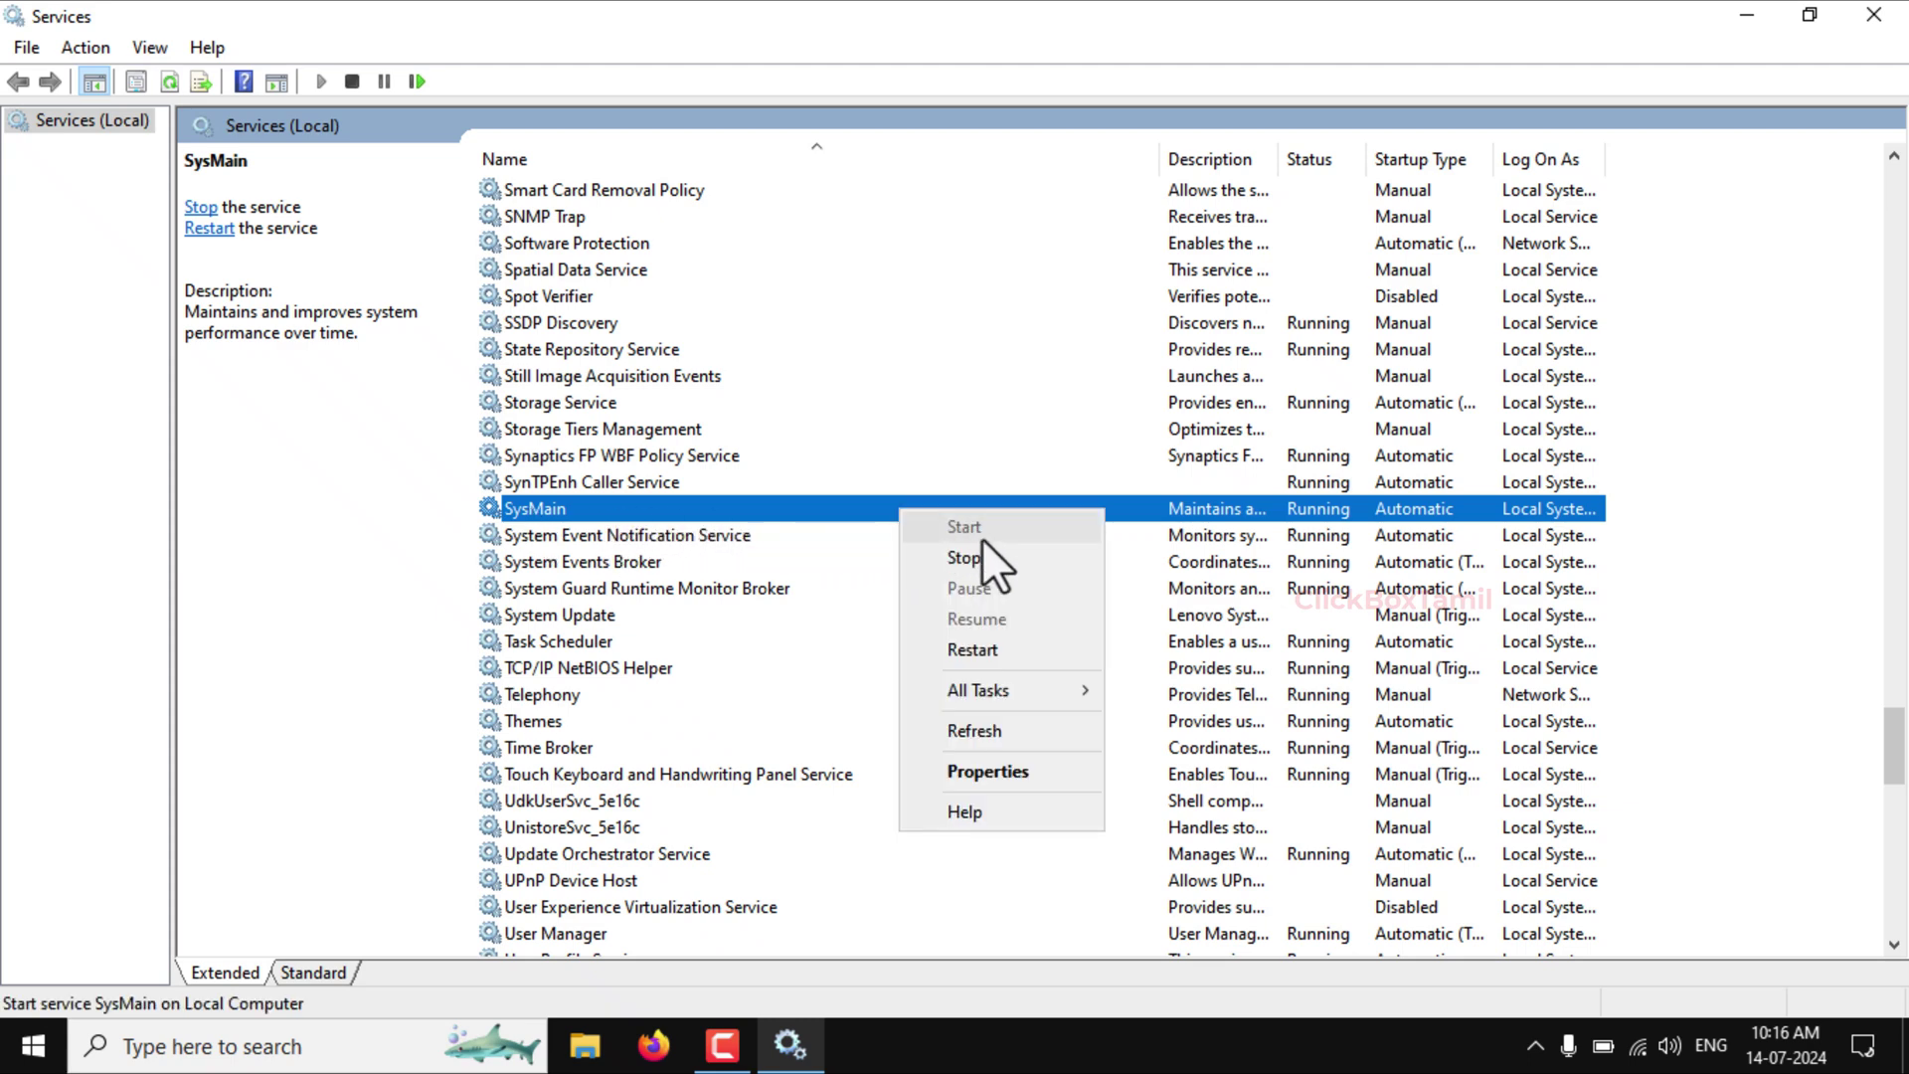
{"action": "left_click", "coordinate": [984, 771]}
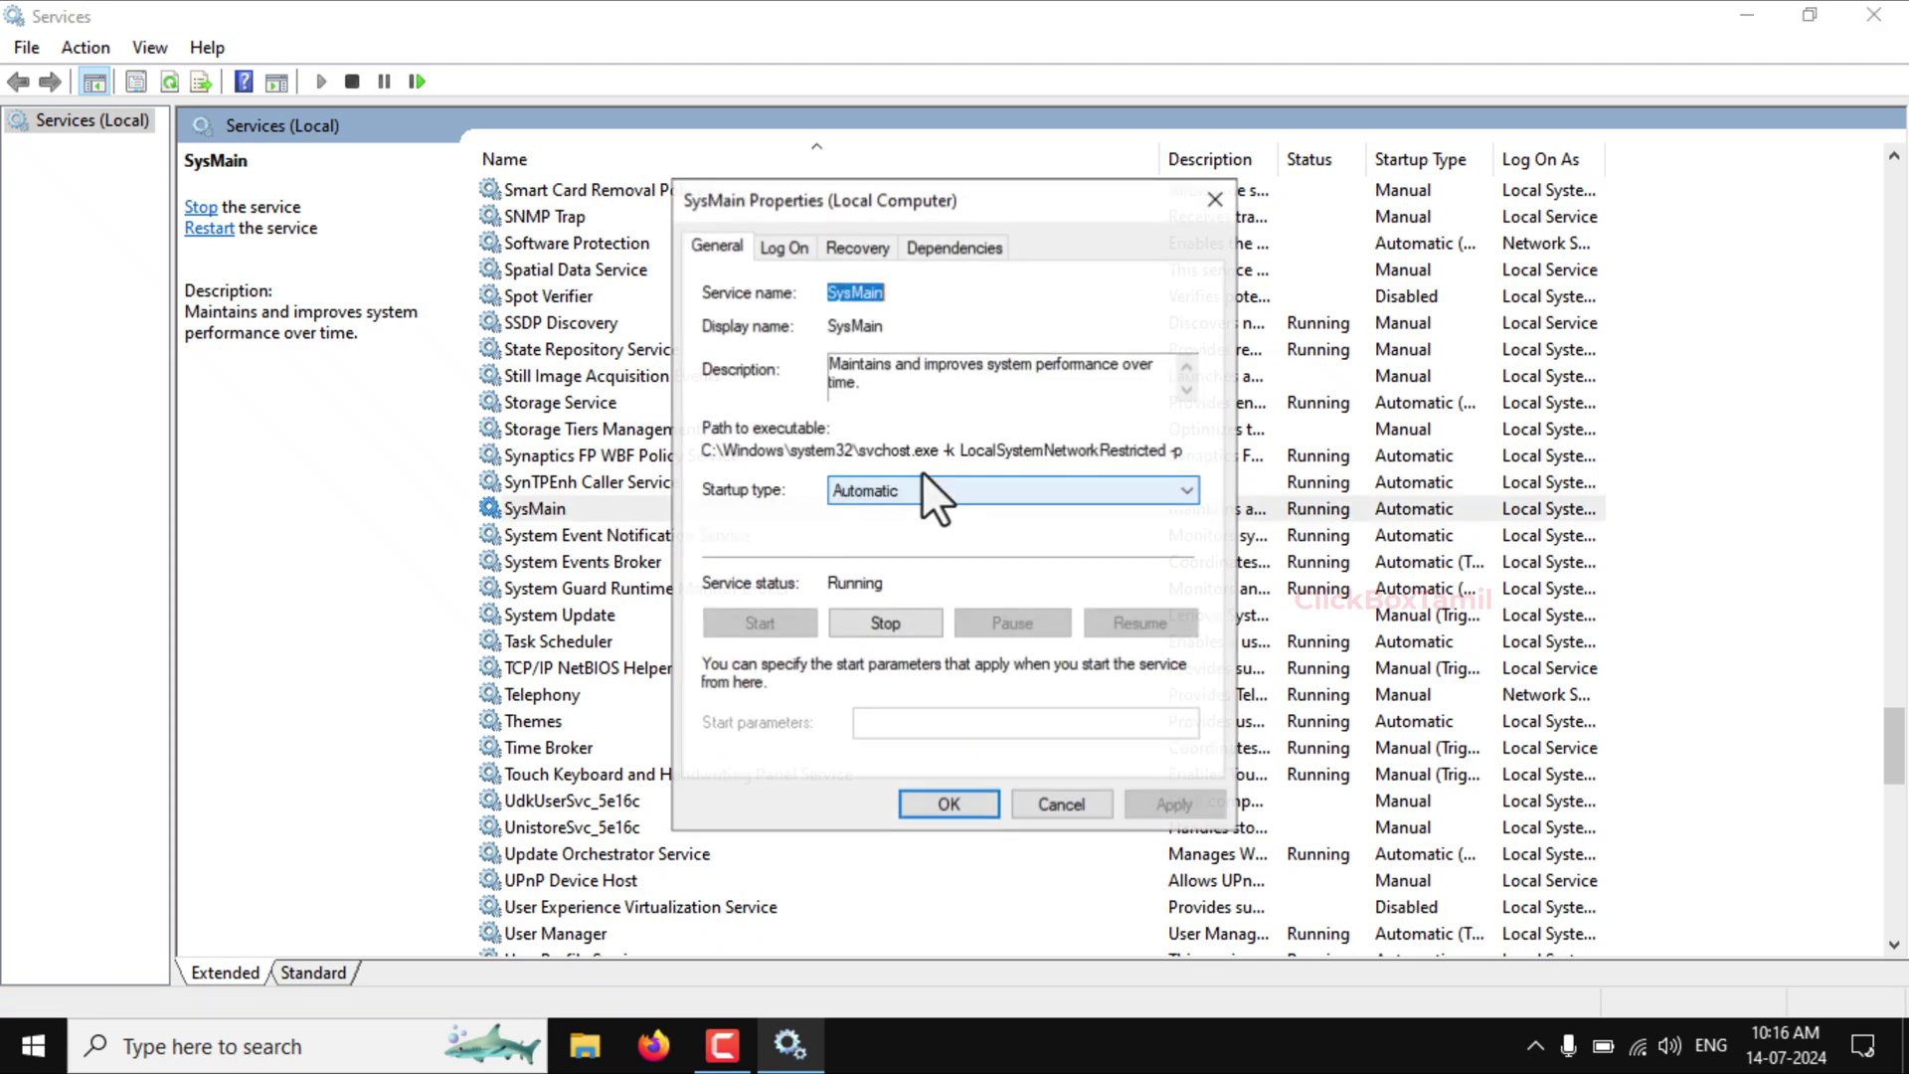
{"action": "left_click", "coordinate": [912, 483]}
{"action": "left_click", "coordinate": [879, 569]}
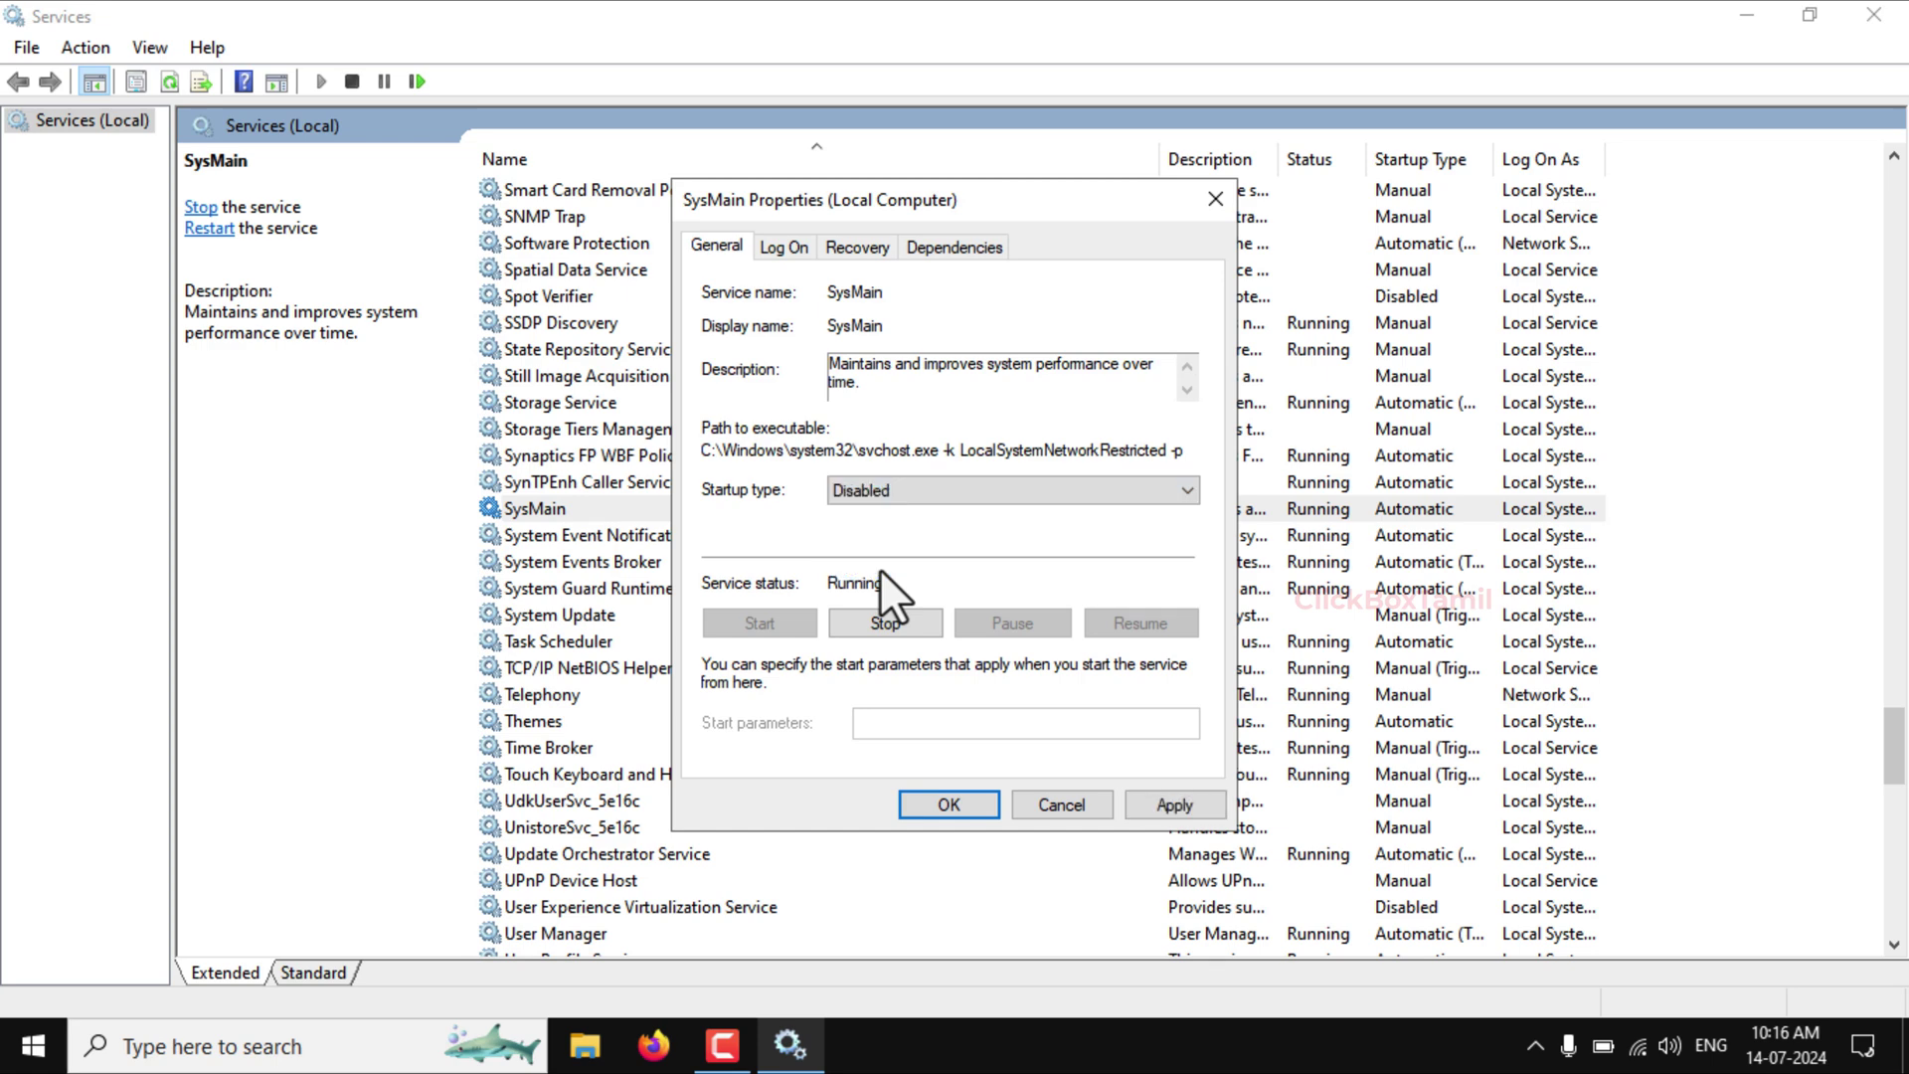
{"action": "left_click", "coordinate": [880, 619]}
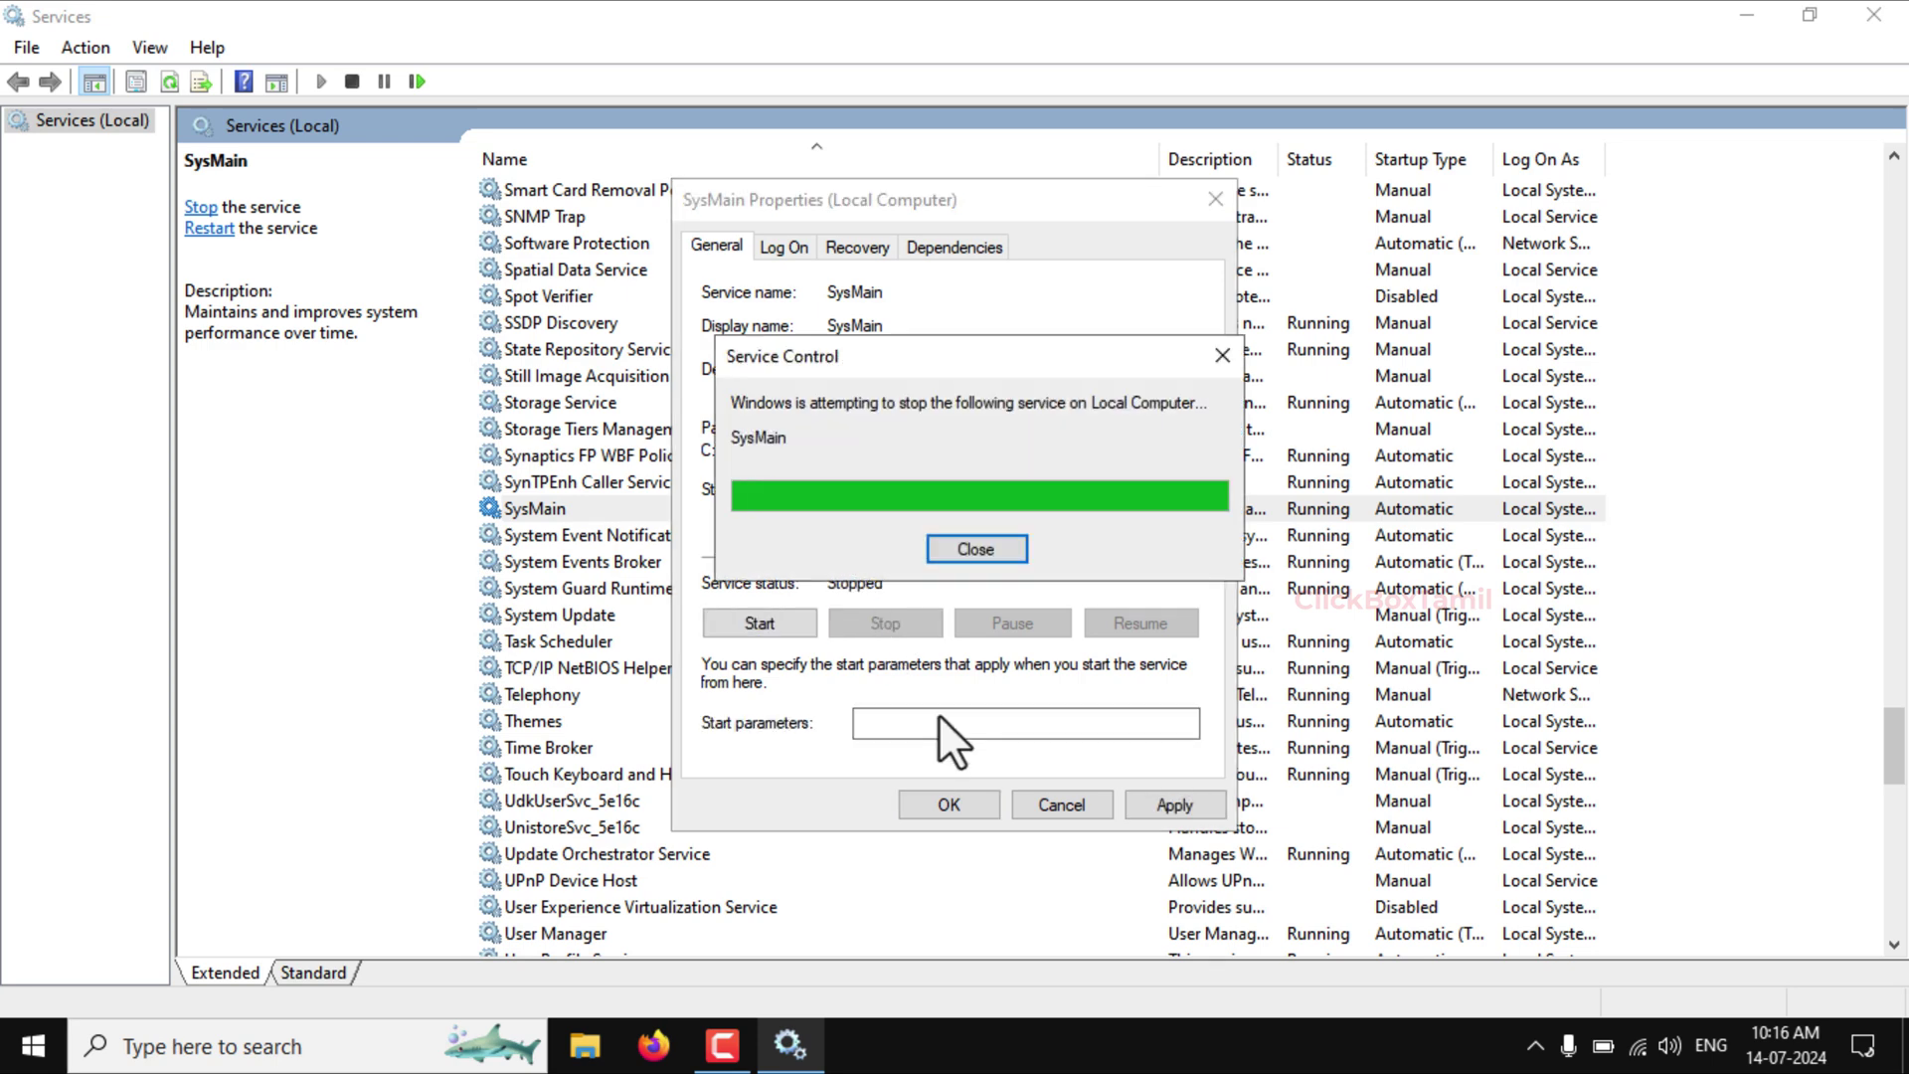
{"action": "left_click", "coordinate": [1182, 809]}
{"action": "left_click", "coordinate": [974, 809]}
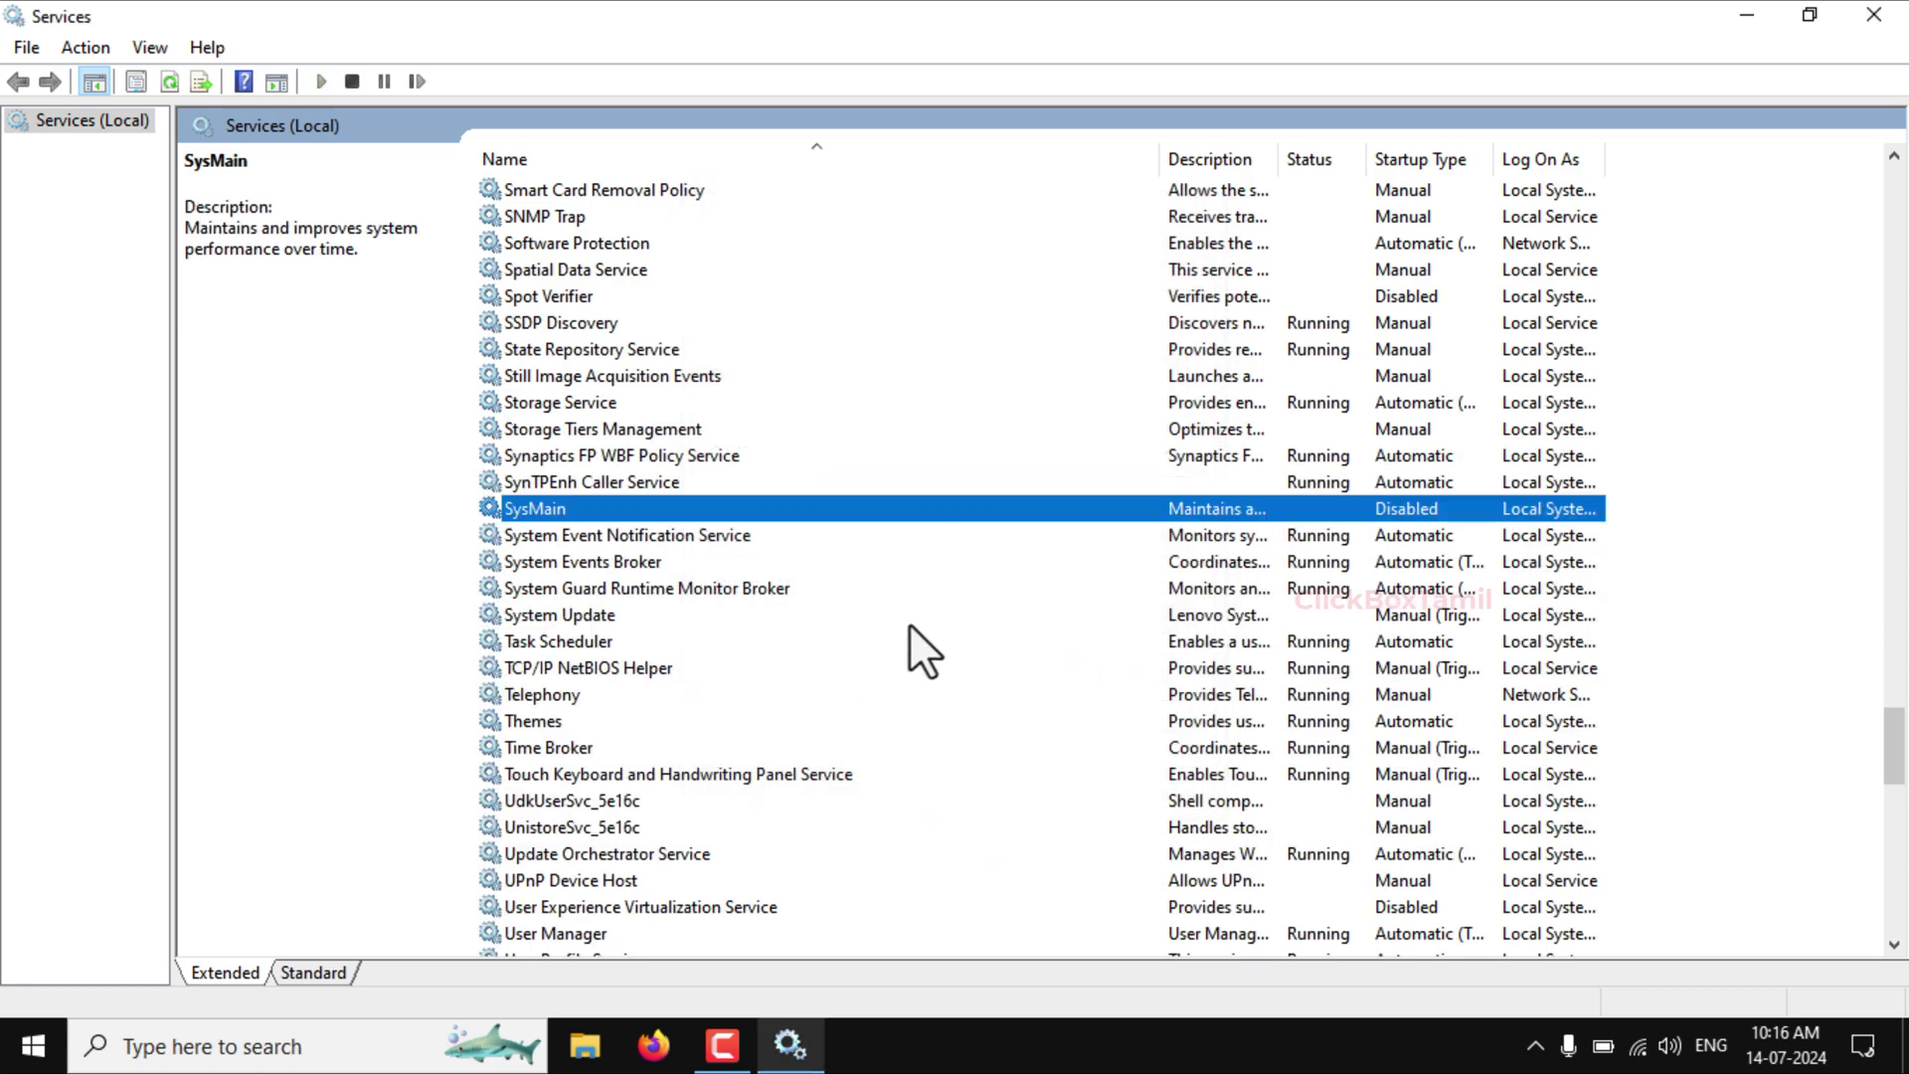
Set the startup type of the Windows Search service to Disabled and apply the change.
{"action": "scroll", "coordinate": [909, 623], "scroll_direction": "down", "scroll_amount": 4}
{"action": "scroll", "coordinate": [953, 504], "scroll_direction": "down", "scroll_amount": 5}
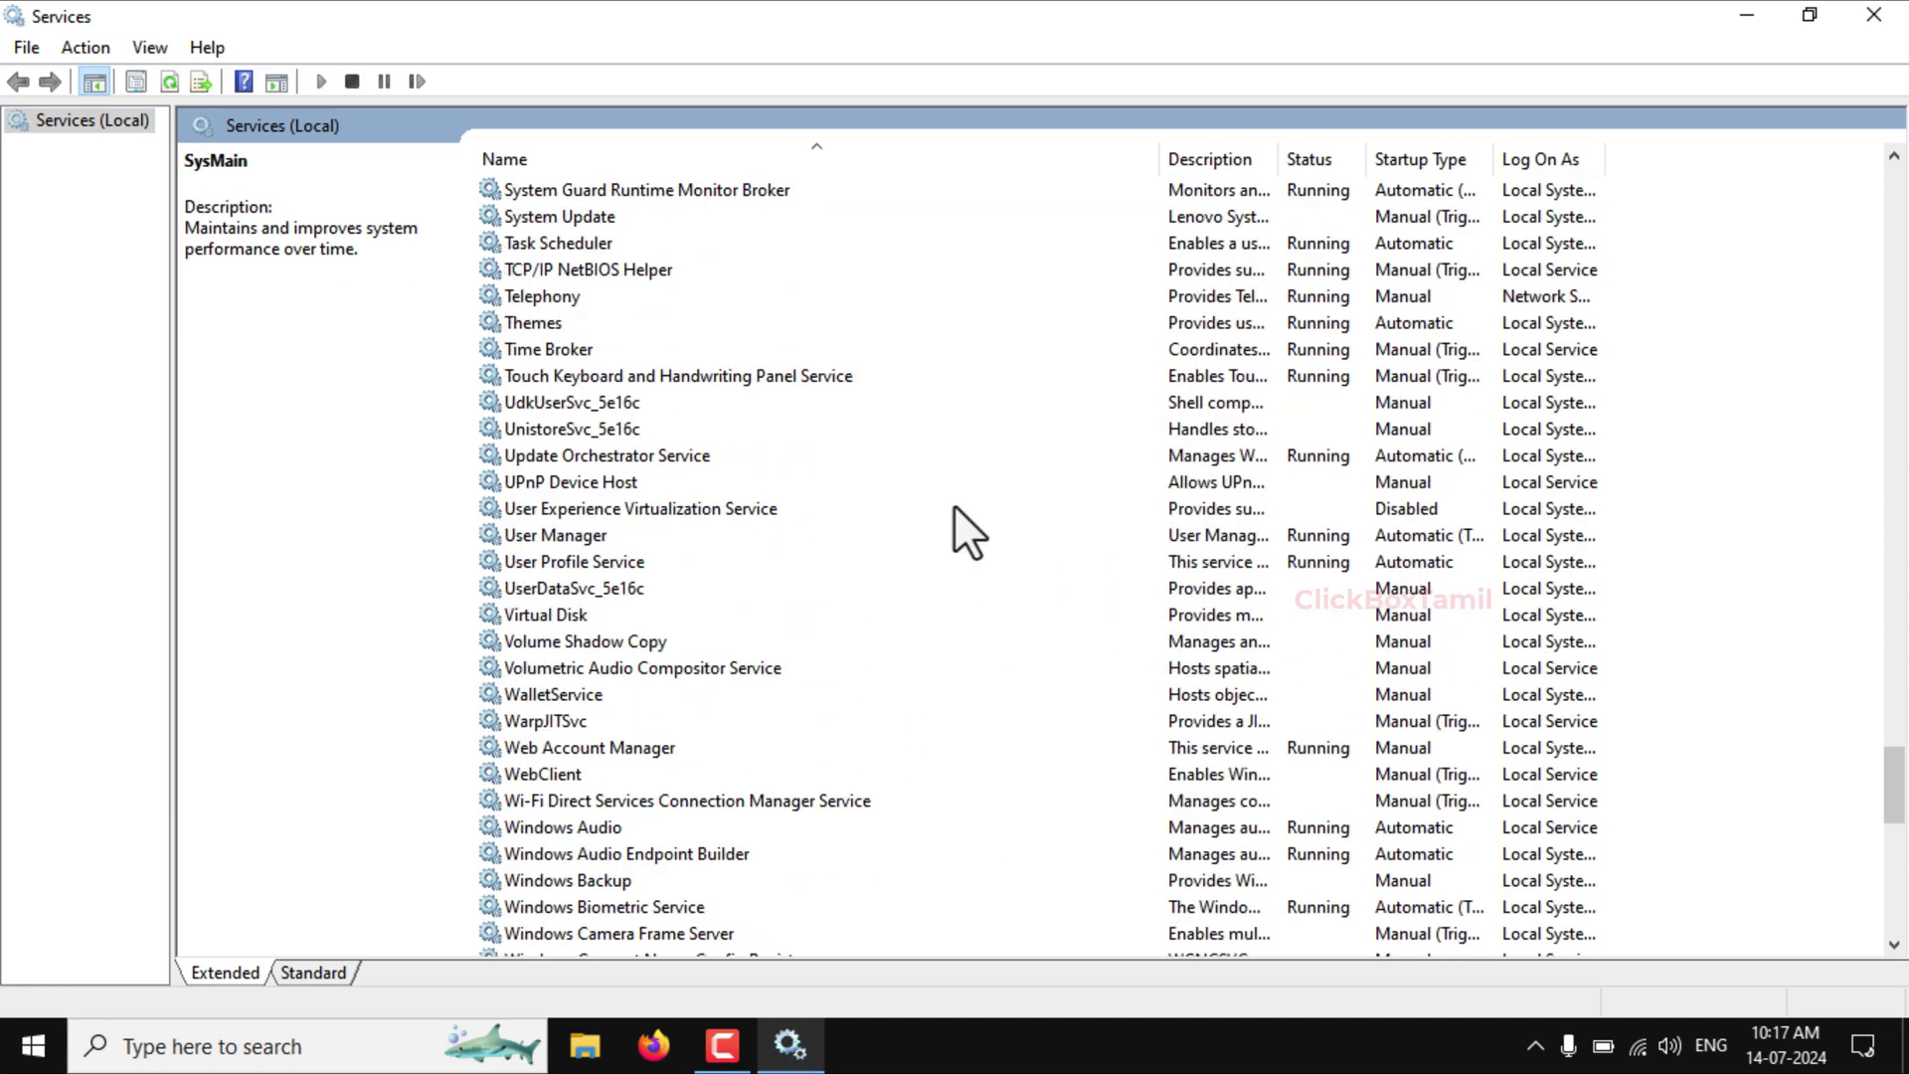
{"action": "scroll", "coordinate": [953, 504], "scroll_direction": "down", "scroll_amount": 3}
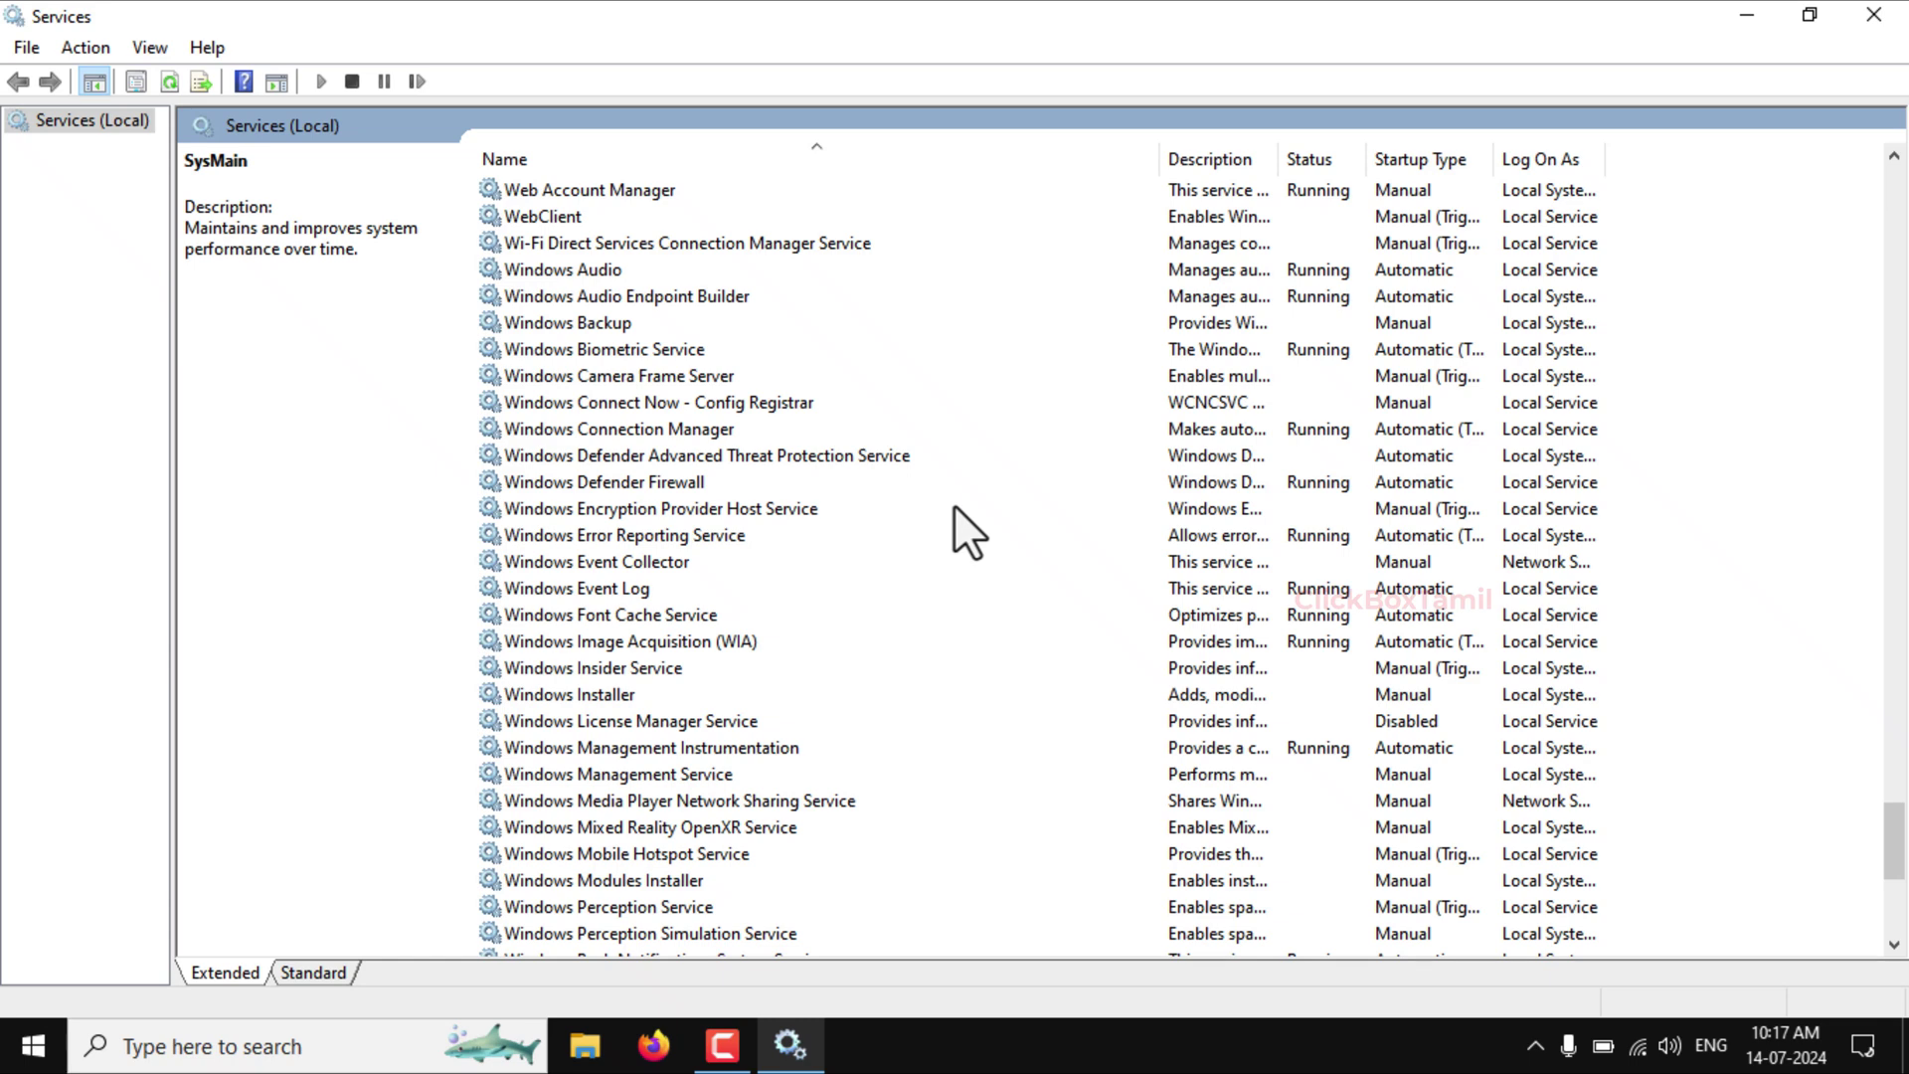
{"action": "scroll", "coordinate": [953, 504], "scroll_direction": "down", "scroll_amount": 5}
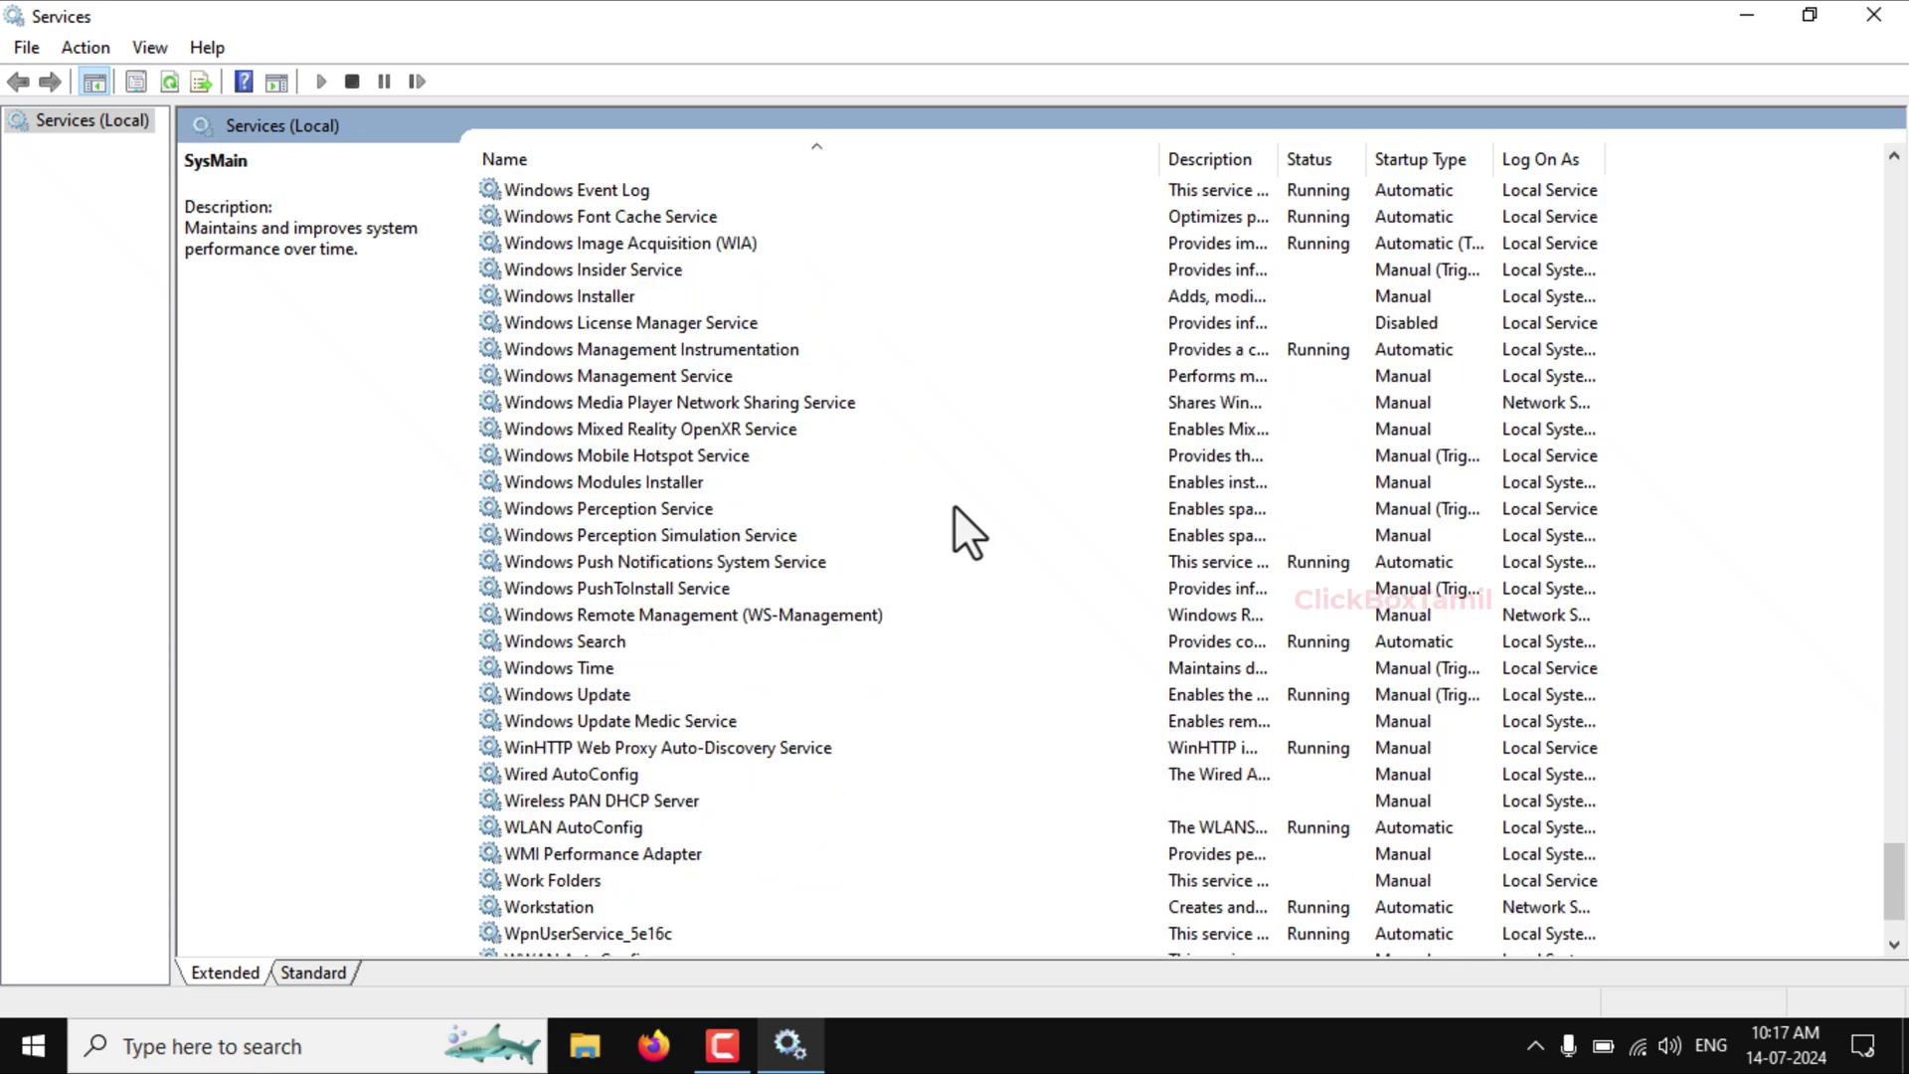
{"action": "left_click", "coordinate": [519, 642]}
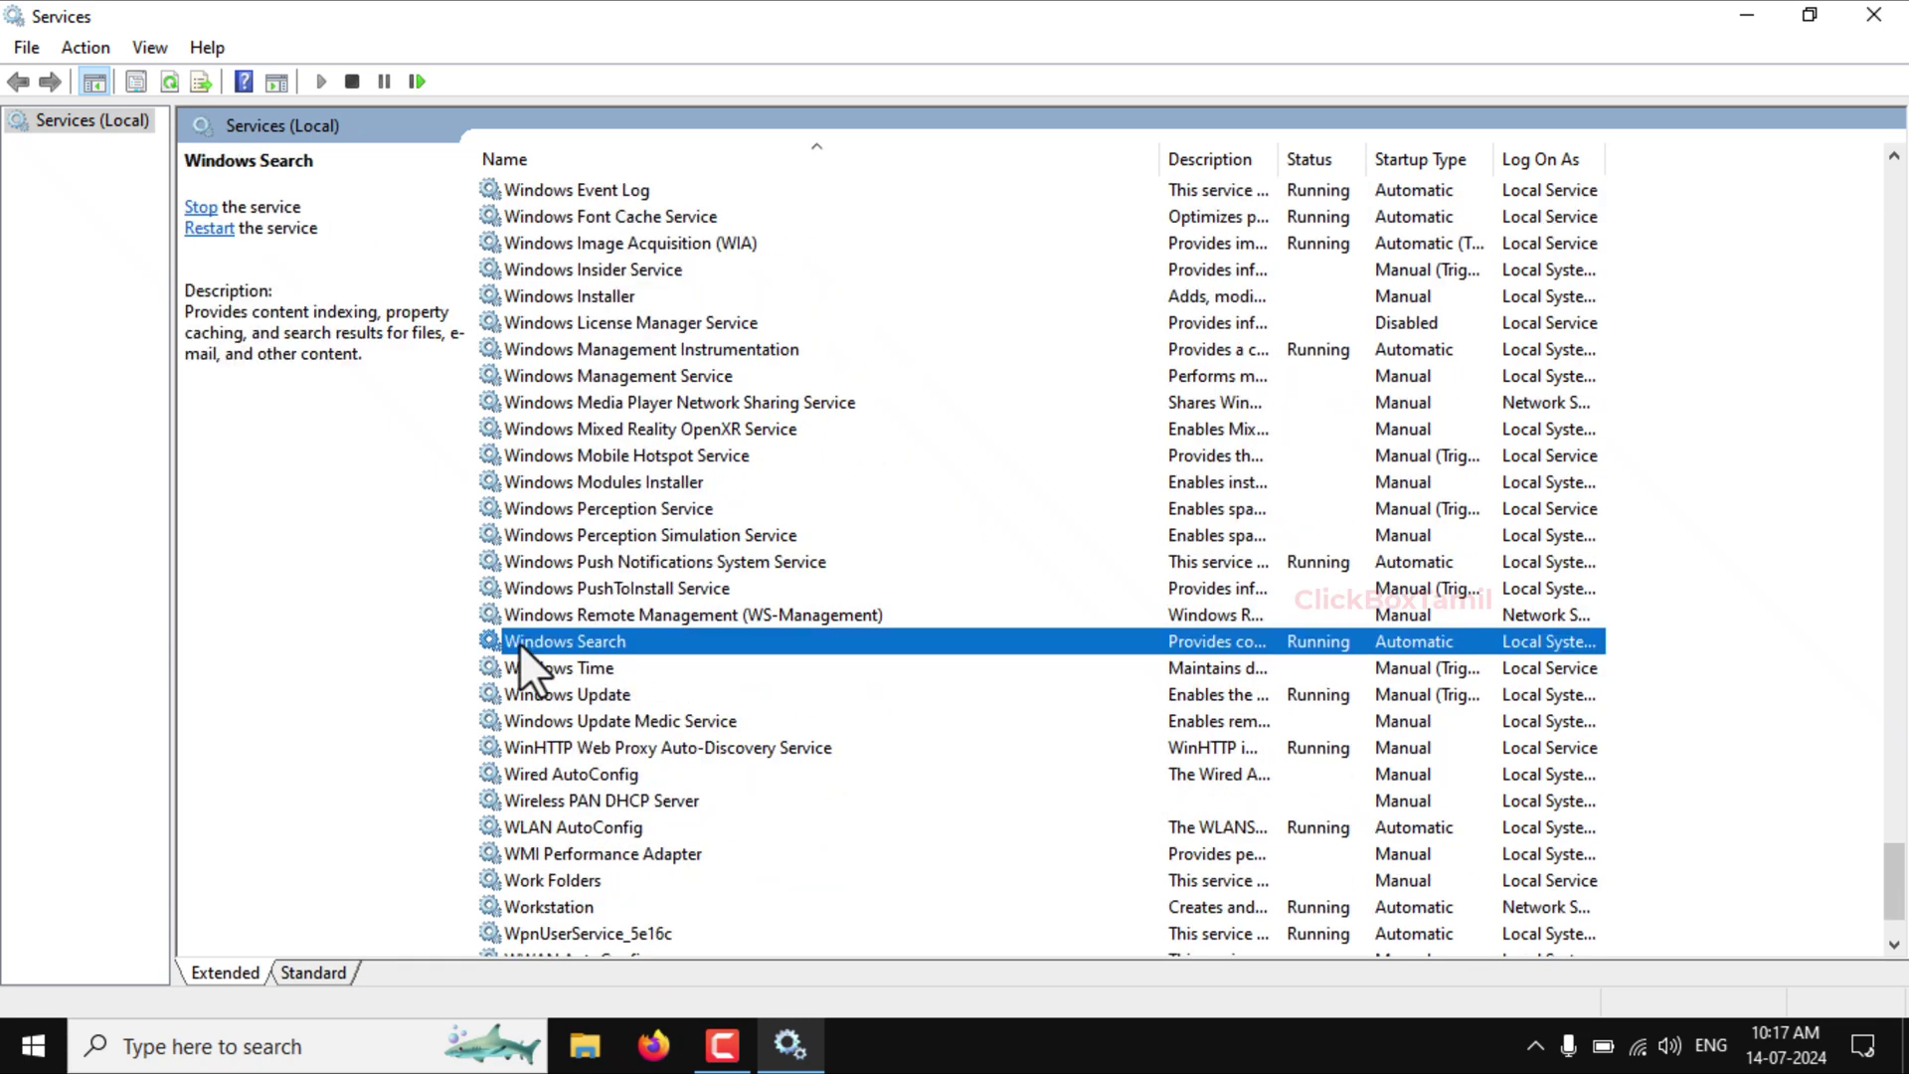
{"action": "right_click", "coordinate": [692, 641]}
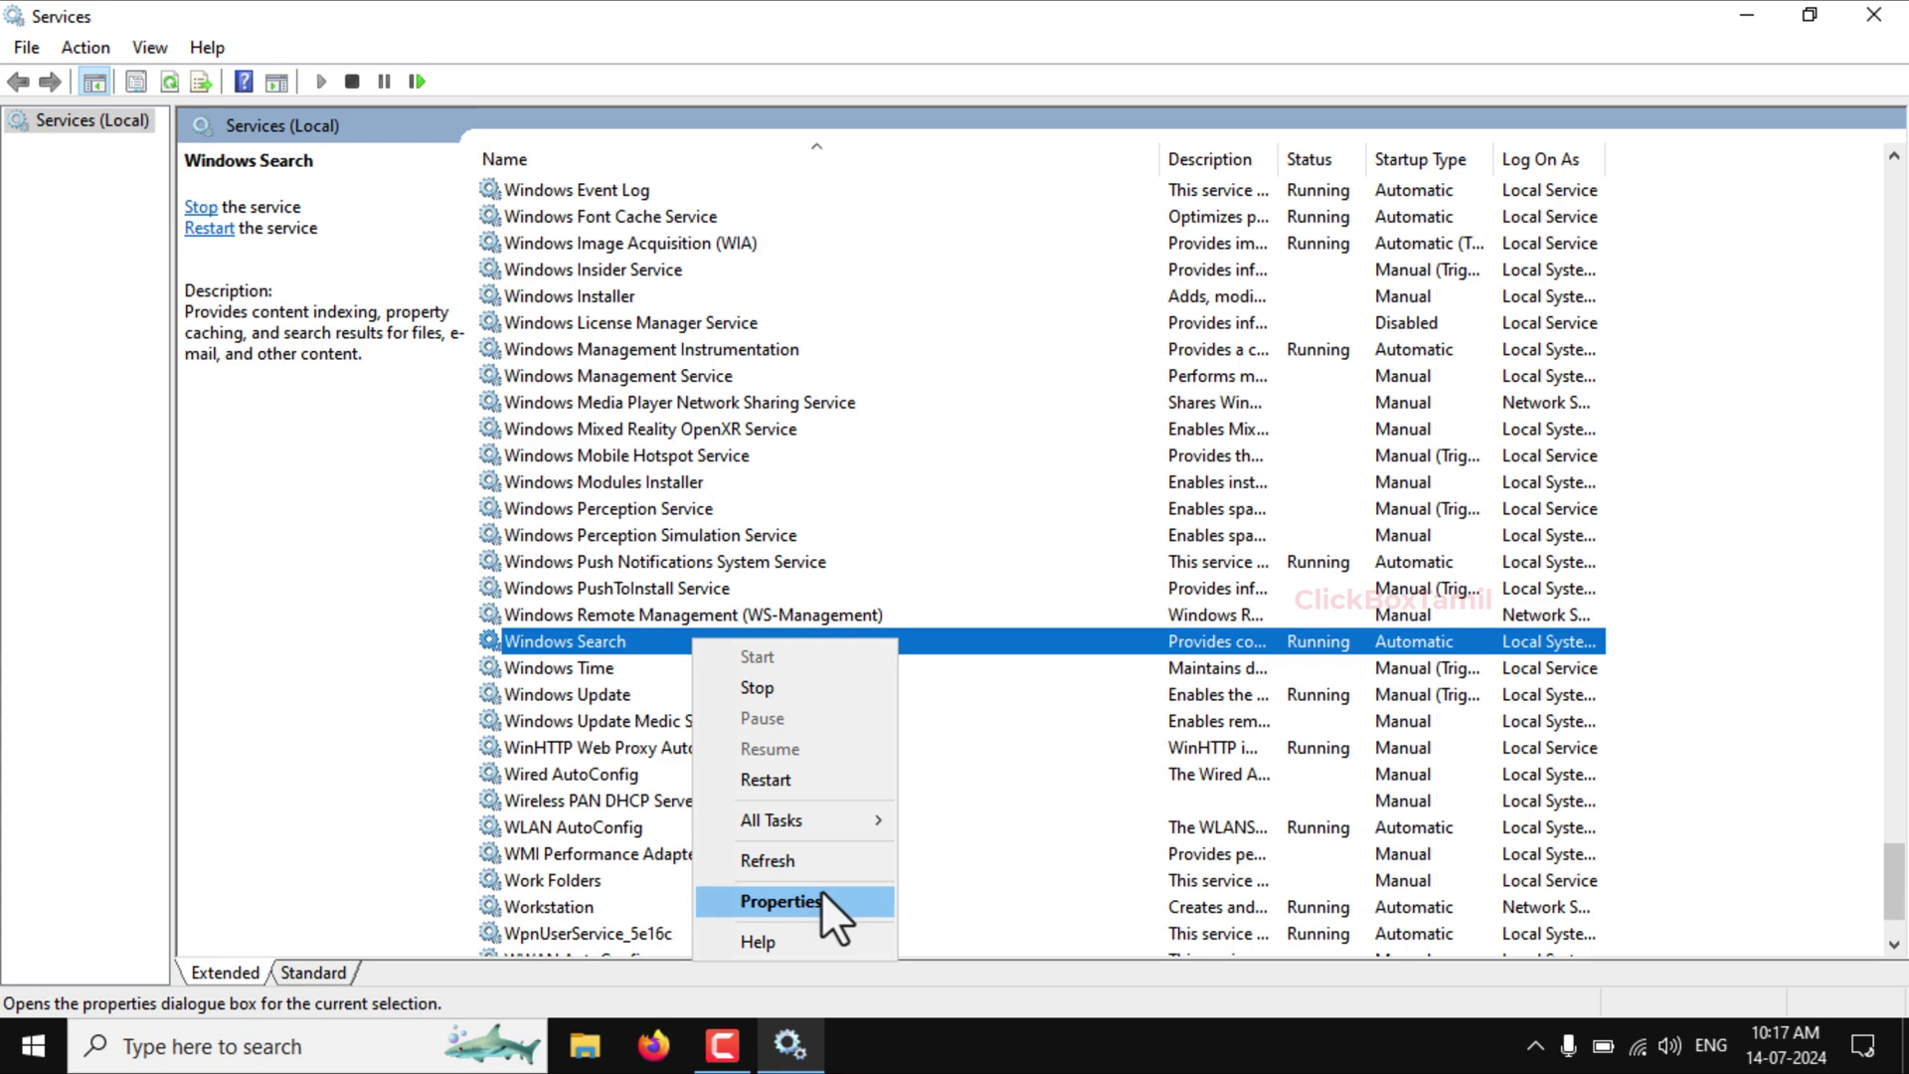
{"action": "left_click", "coordinate": [785, 901]}
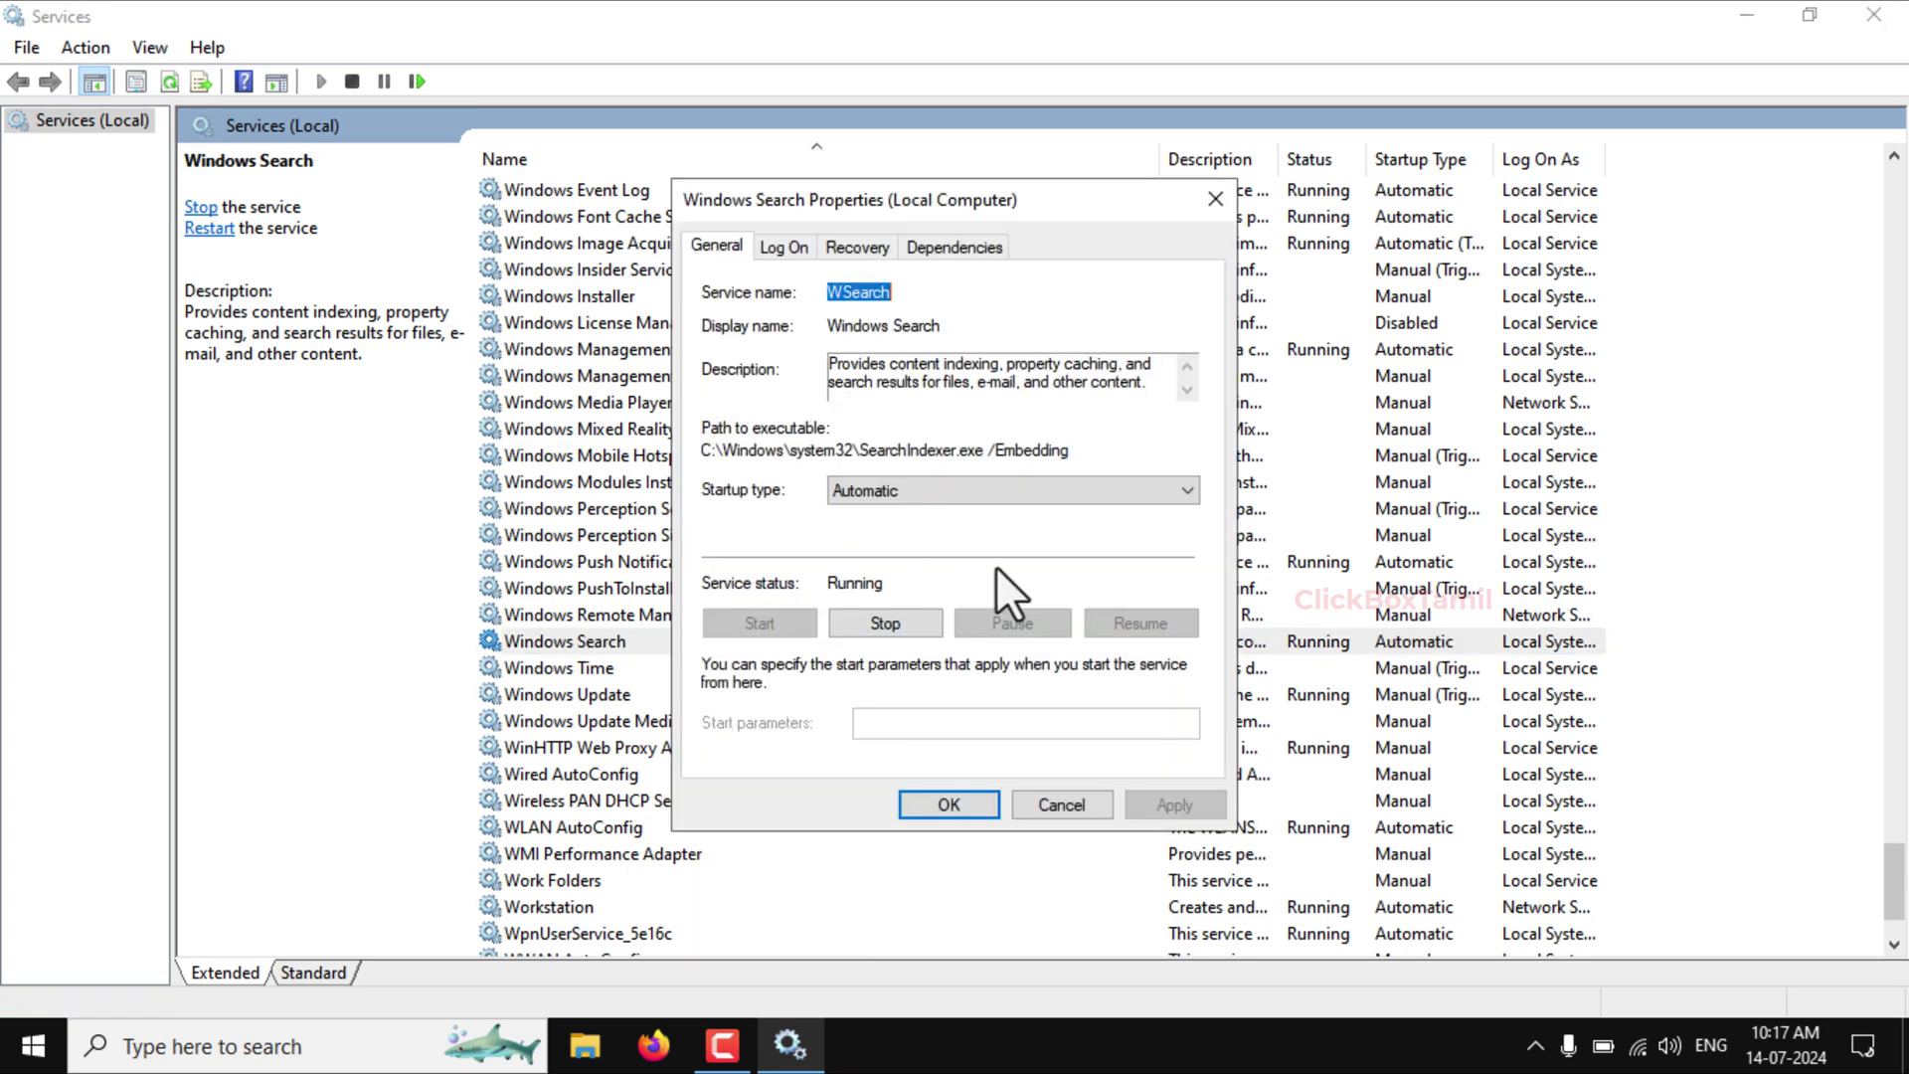
{"action": "left_click", "coordinate": [984, 490]}
{"action": "left_click", "coordinate": [910, 568]}
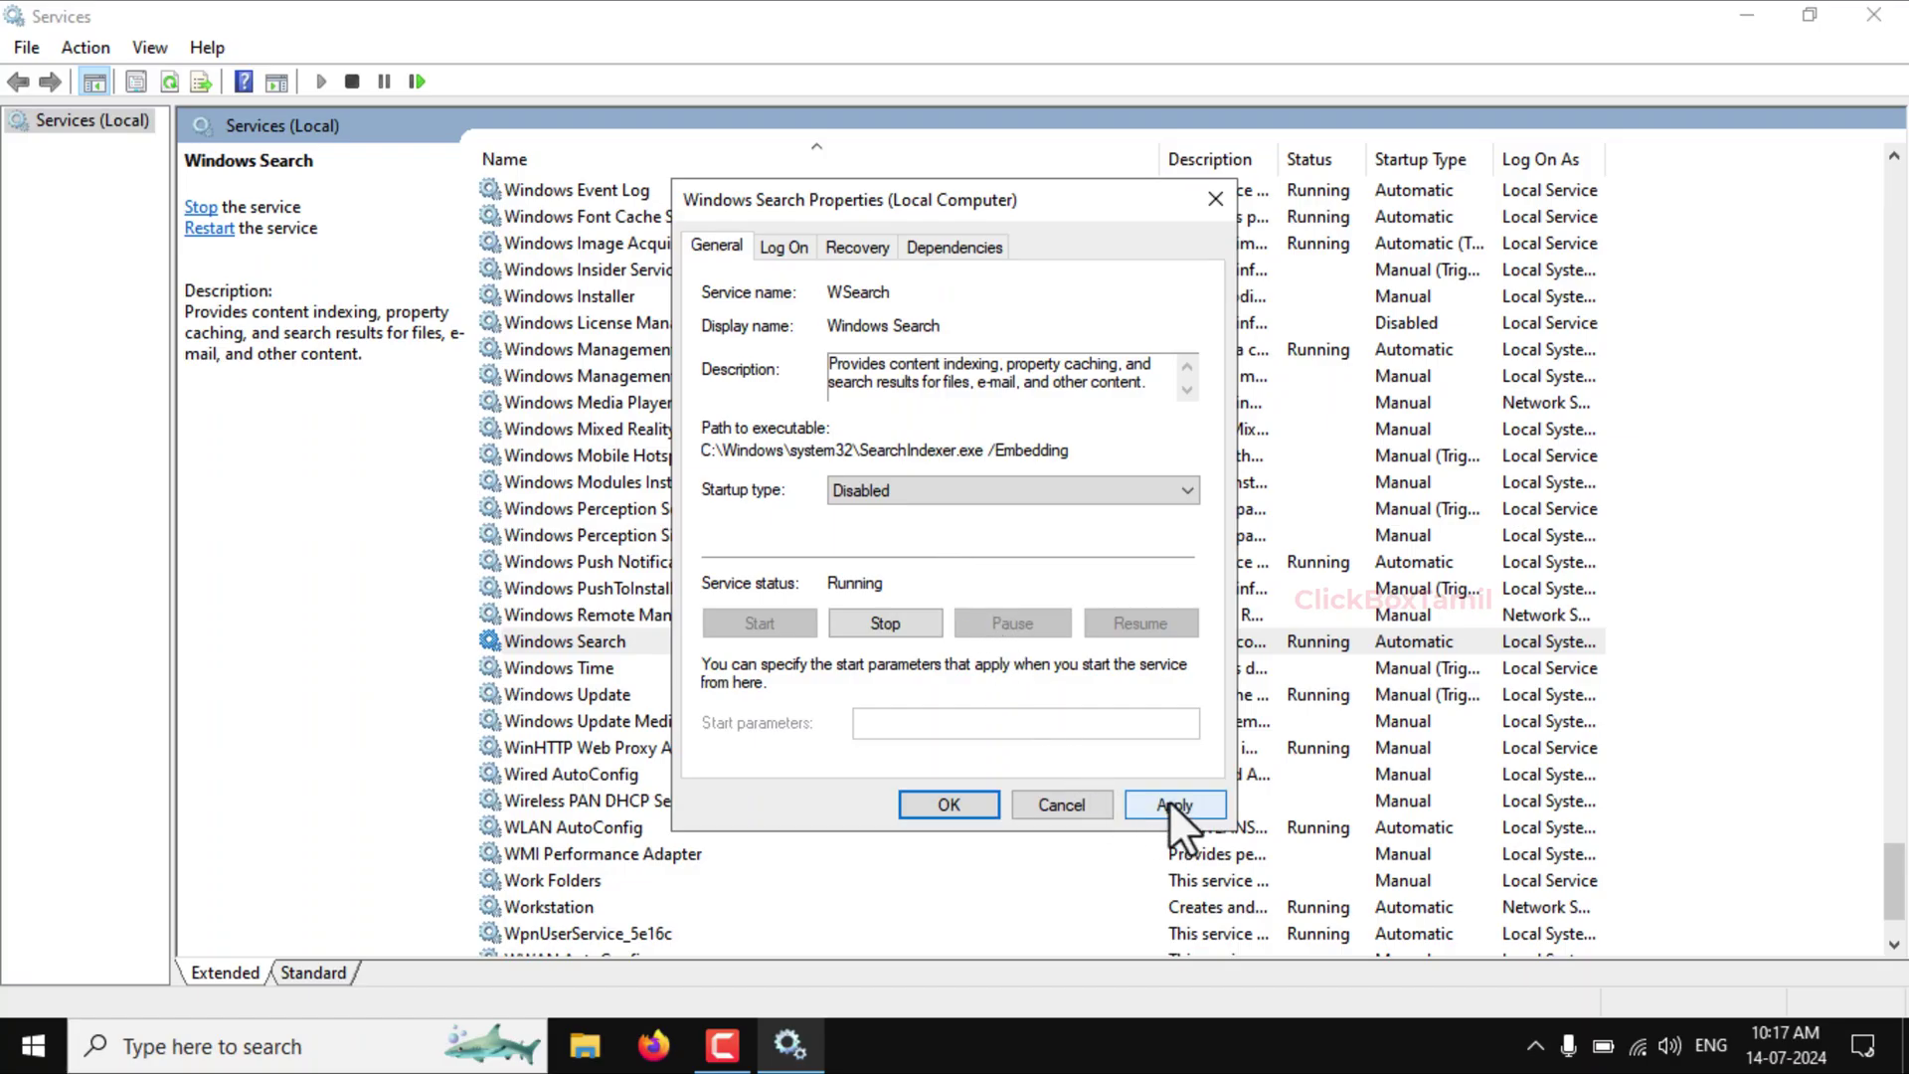
{"action": "left_click", "coordinate": [1169, 801]}
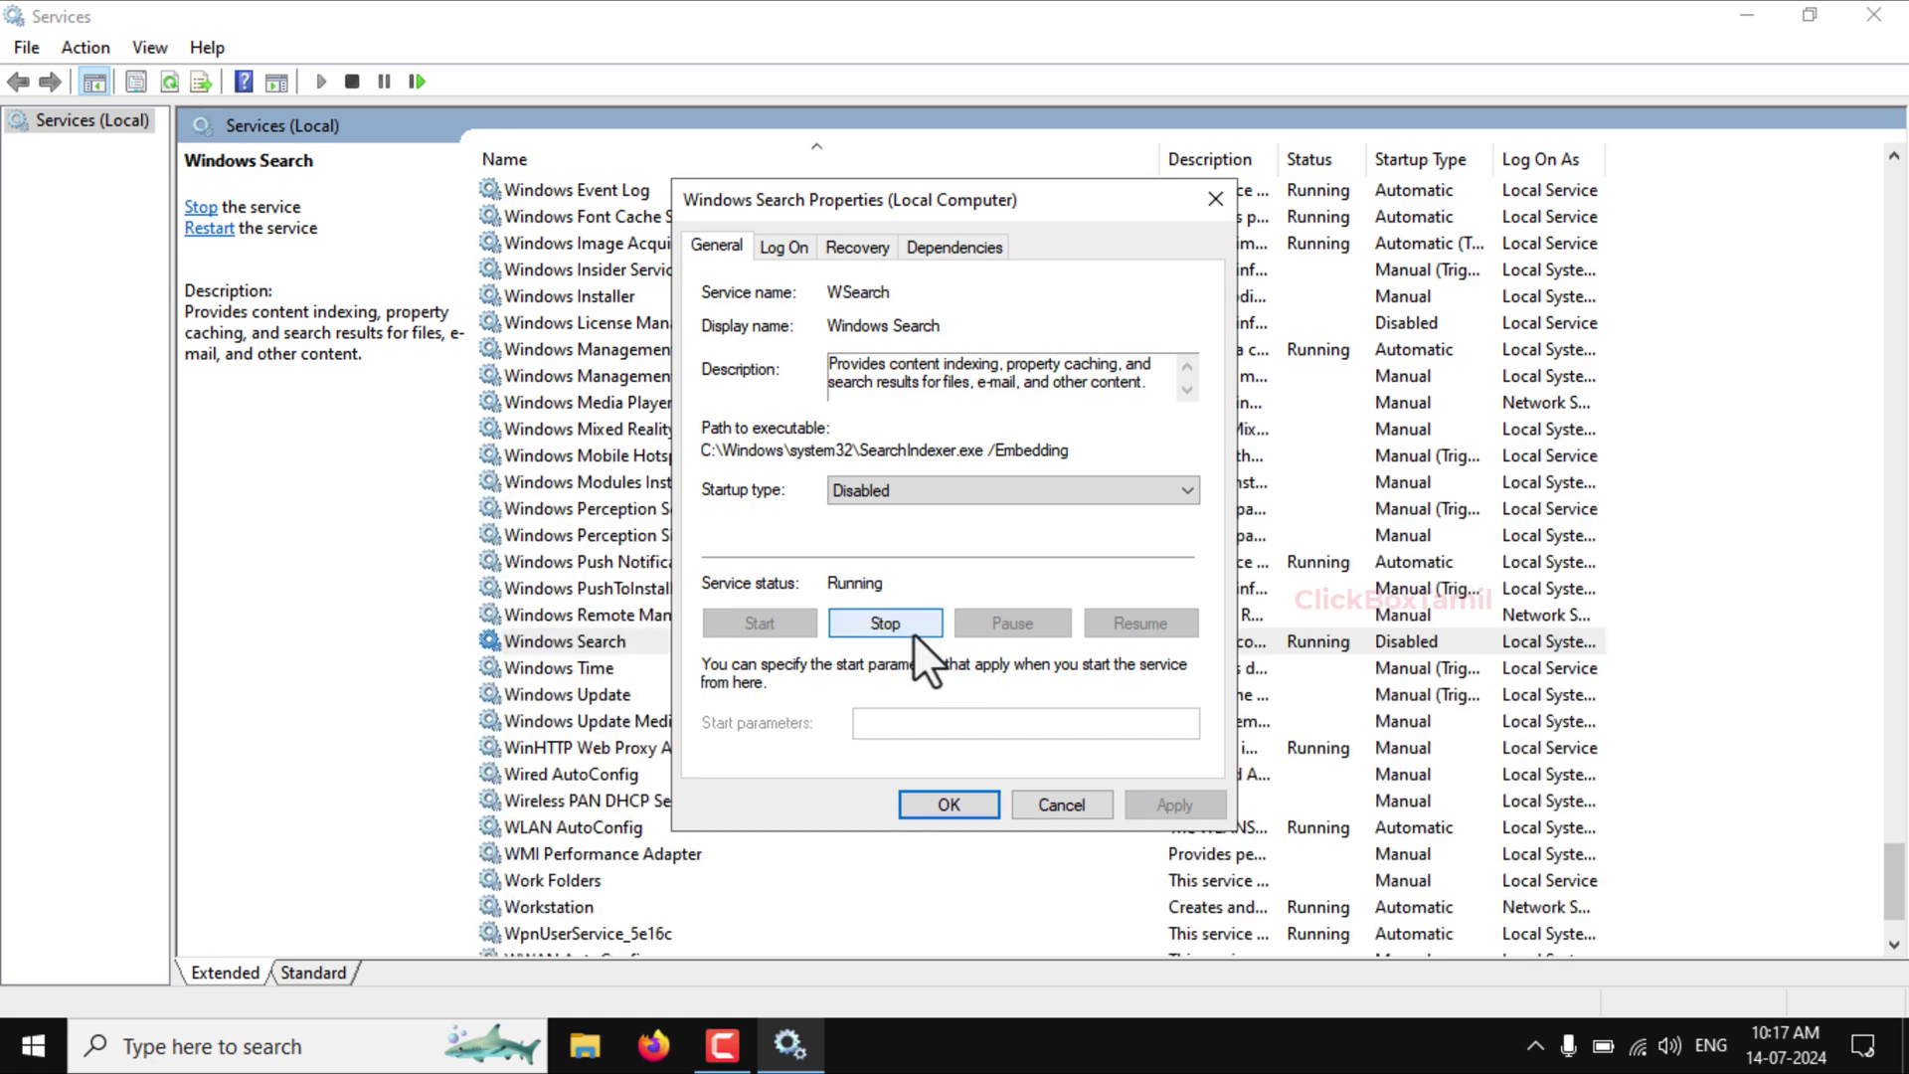
Stop the Windows Search service and confirm its properties.
{"action": "left_click", "coordinate": [885, 623]}
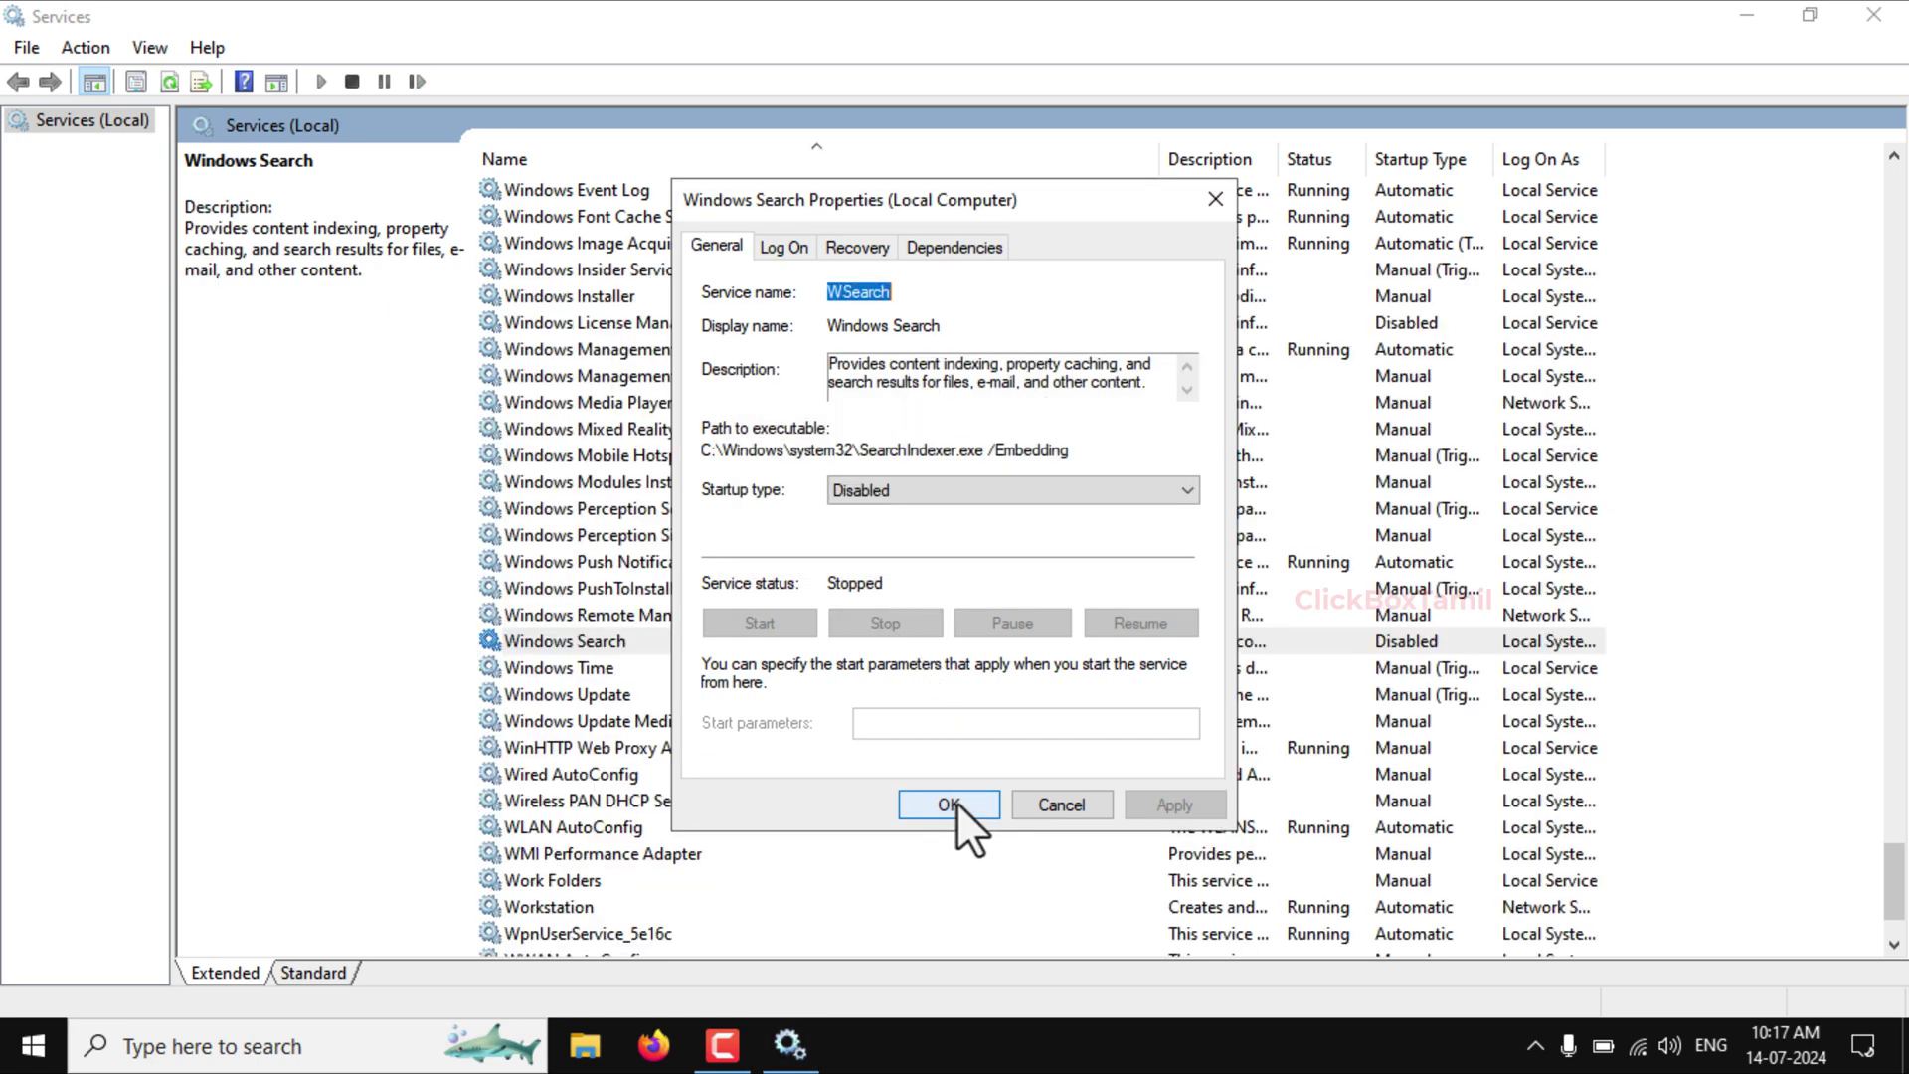
{"action": "left_click", "coordinate": [948, 804]}
{"action": "scroll", "coordinate": [773, 640], "scroll_direction": "down", "scroll_amount": 2}
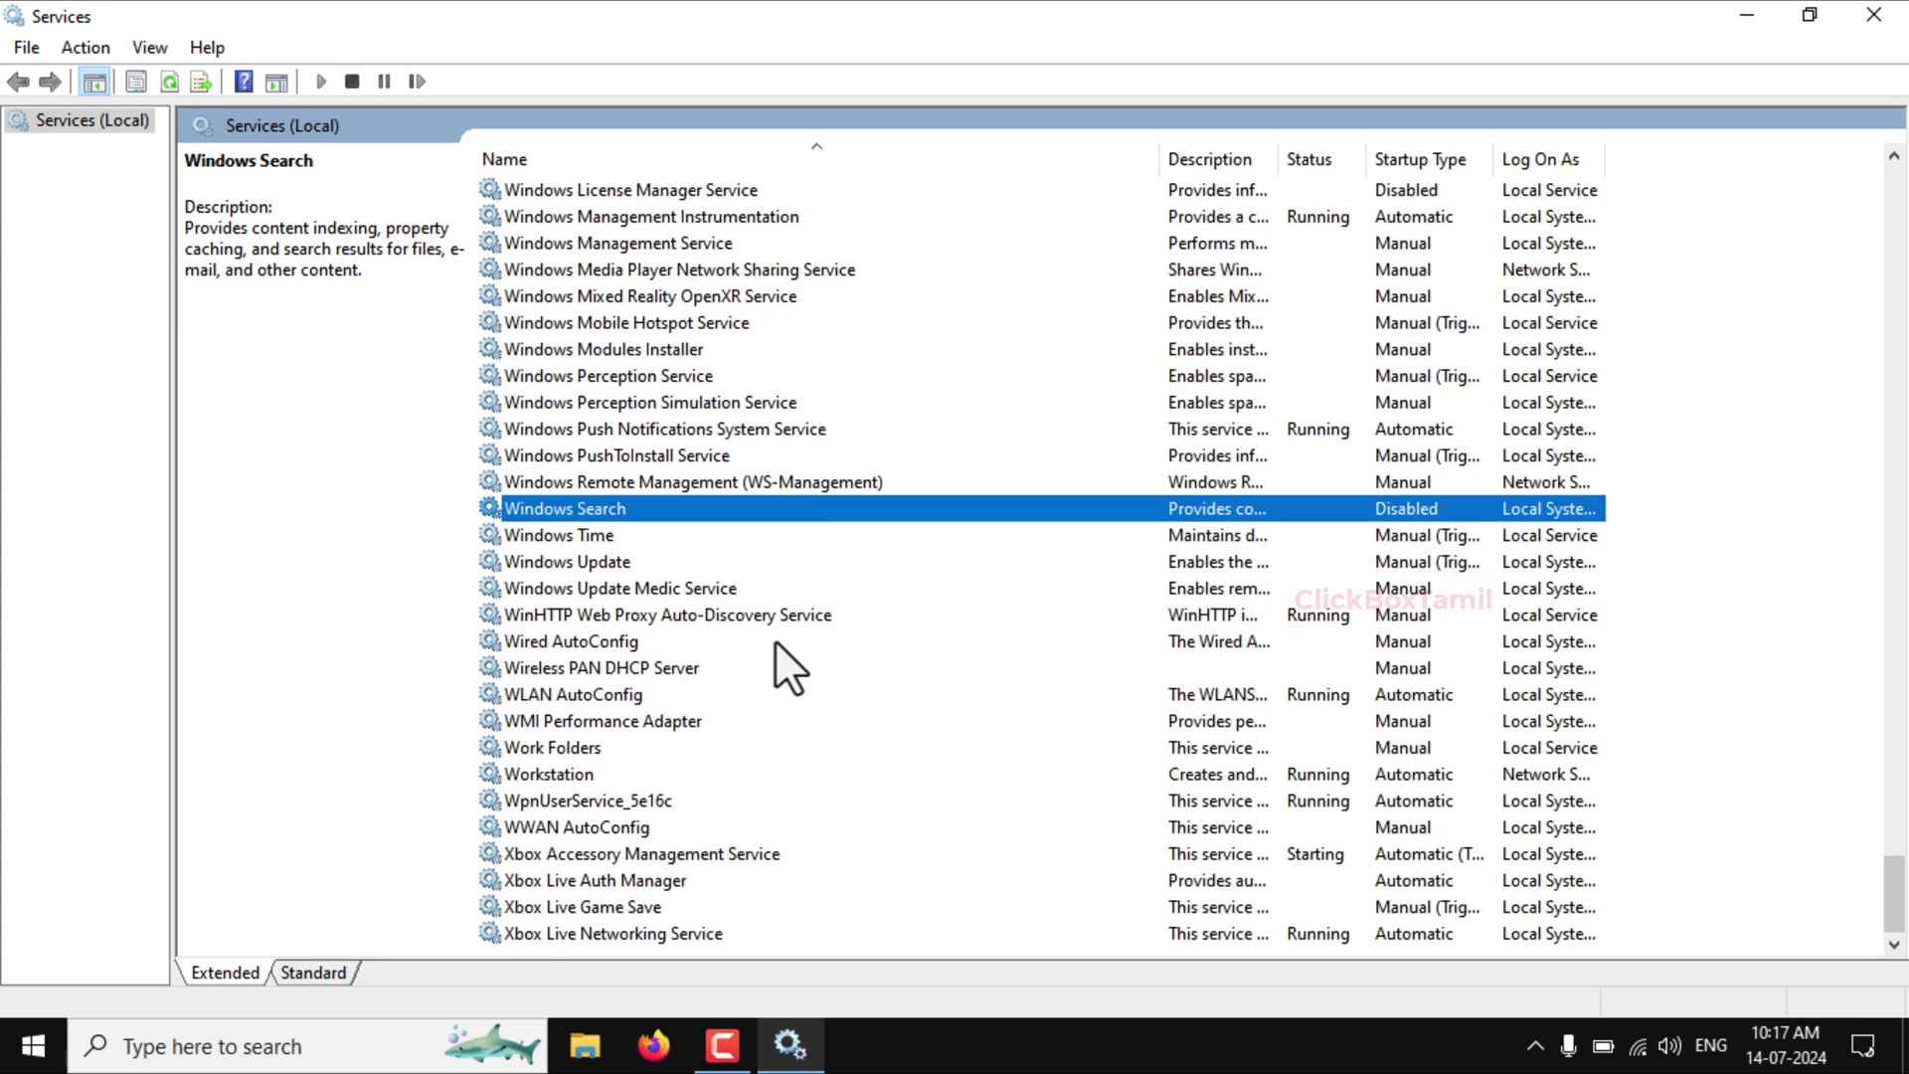
{"action": "scroll", "coordinate": [775, 643], "scroll_direction": "up", "scroll_amount": 1}
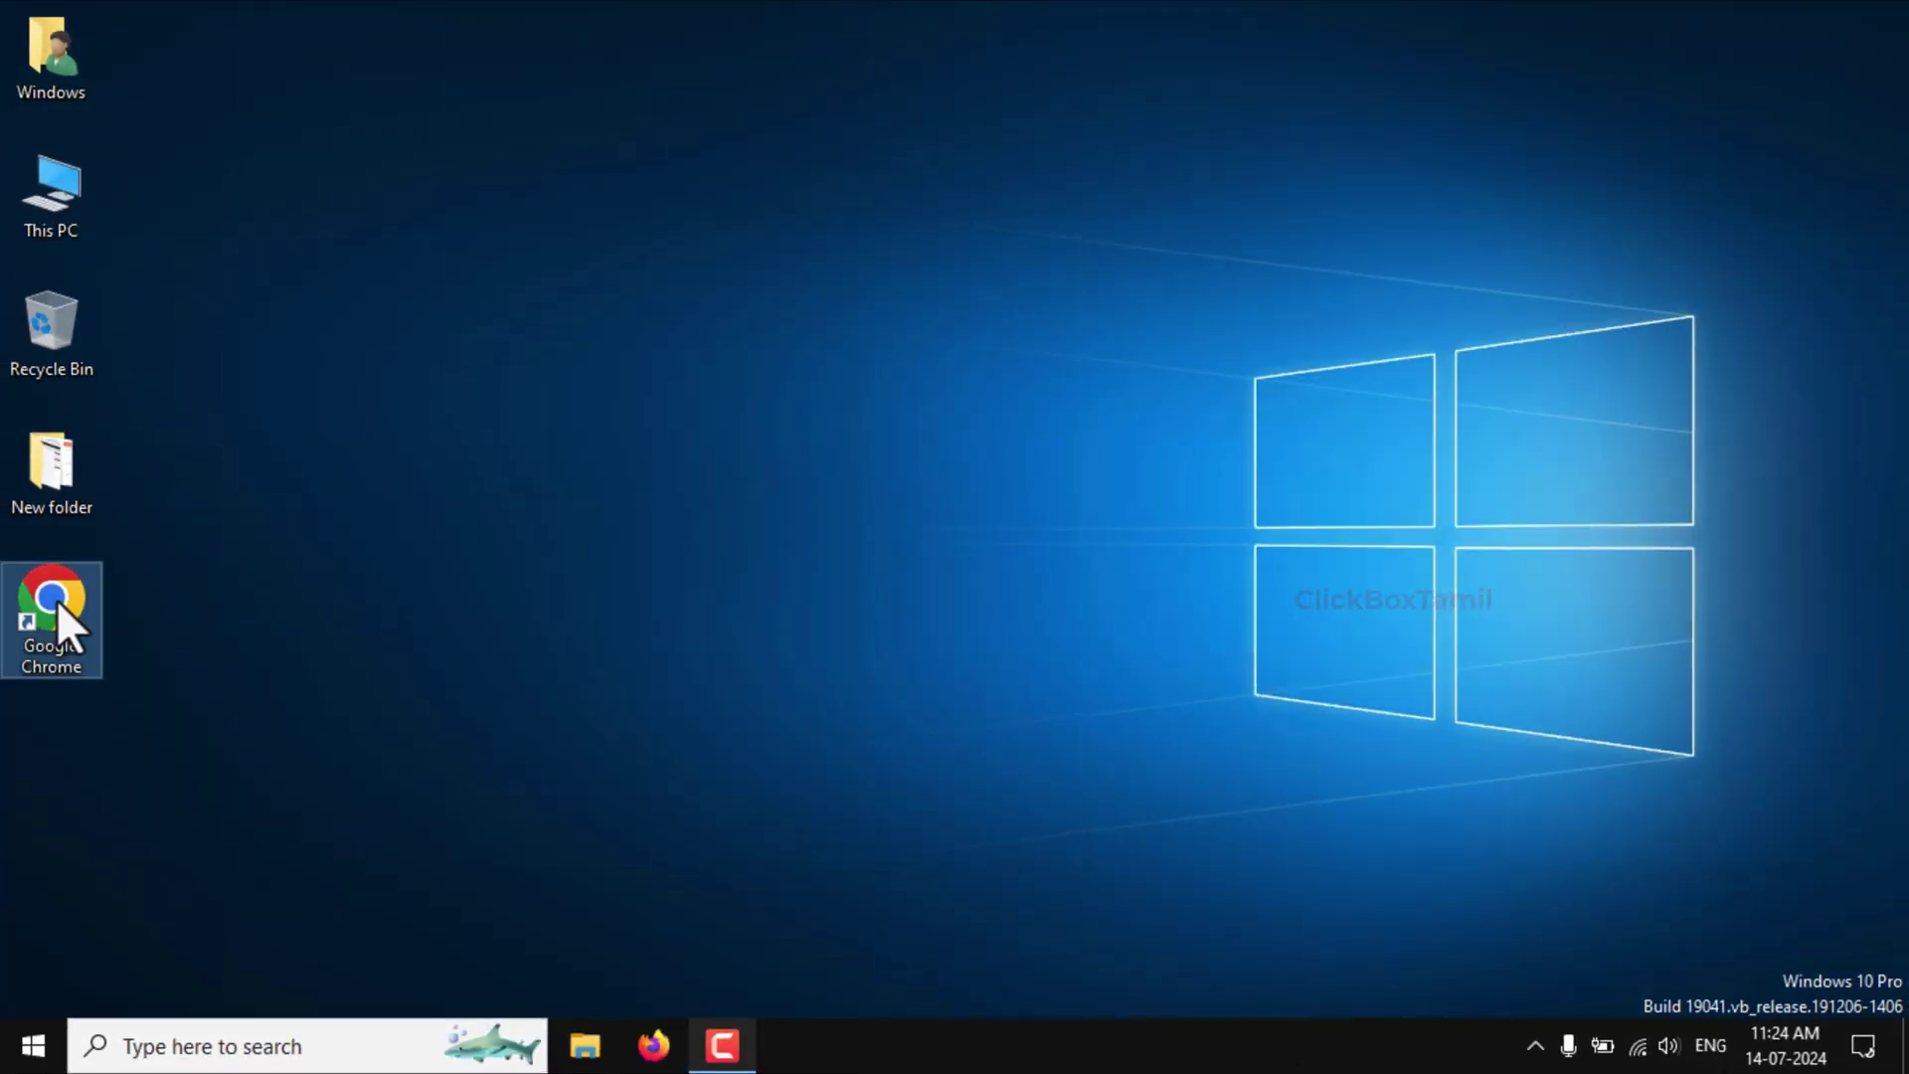
{"action": "double_click", "coordinate": [56, 600]}
{"action": "right_click", "coordinate": [77, 563]}
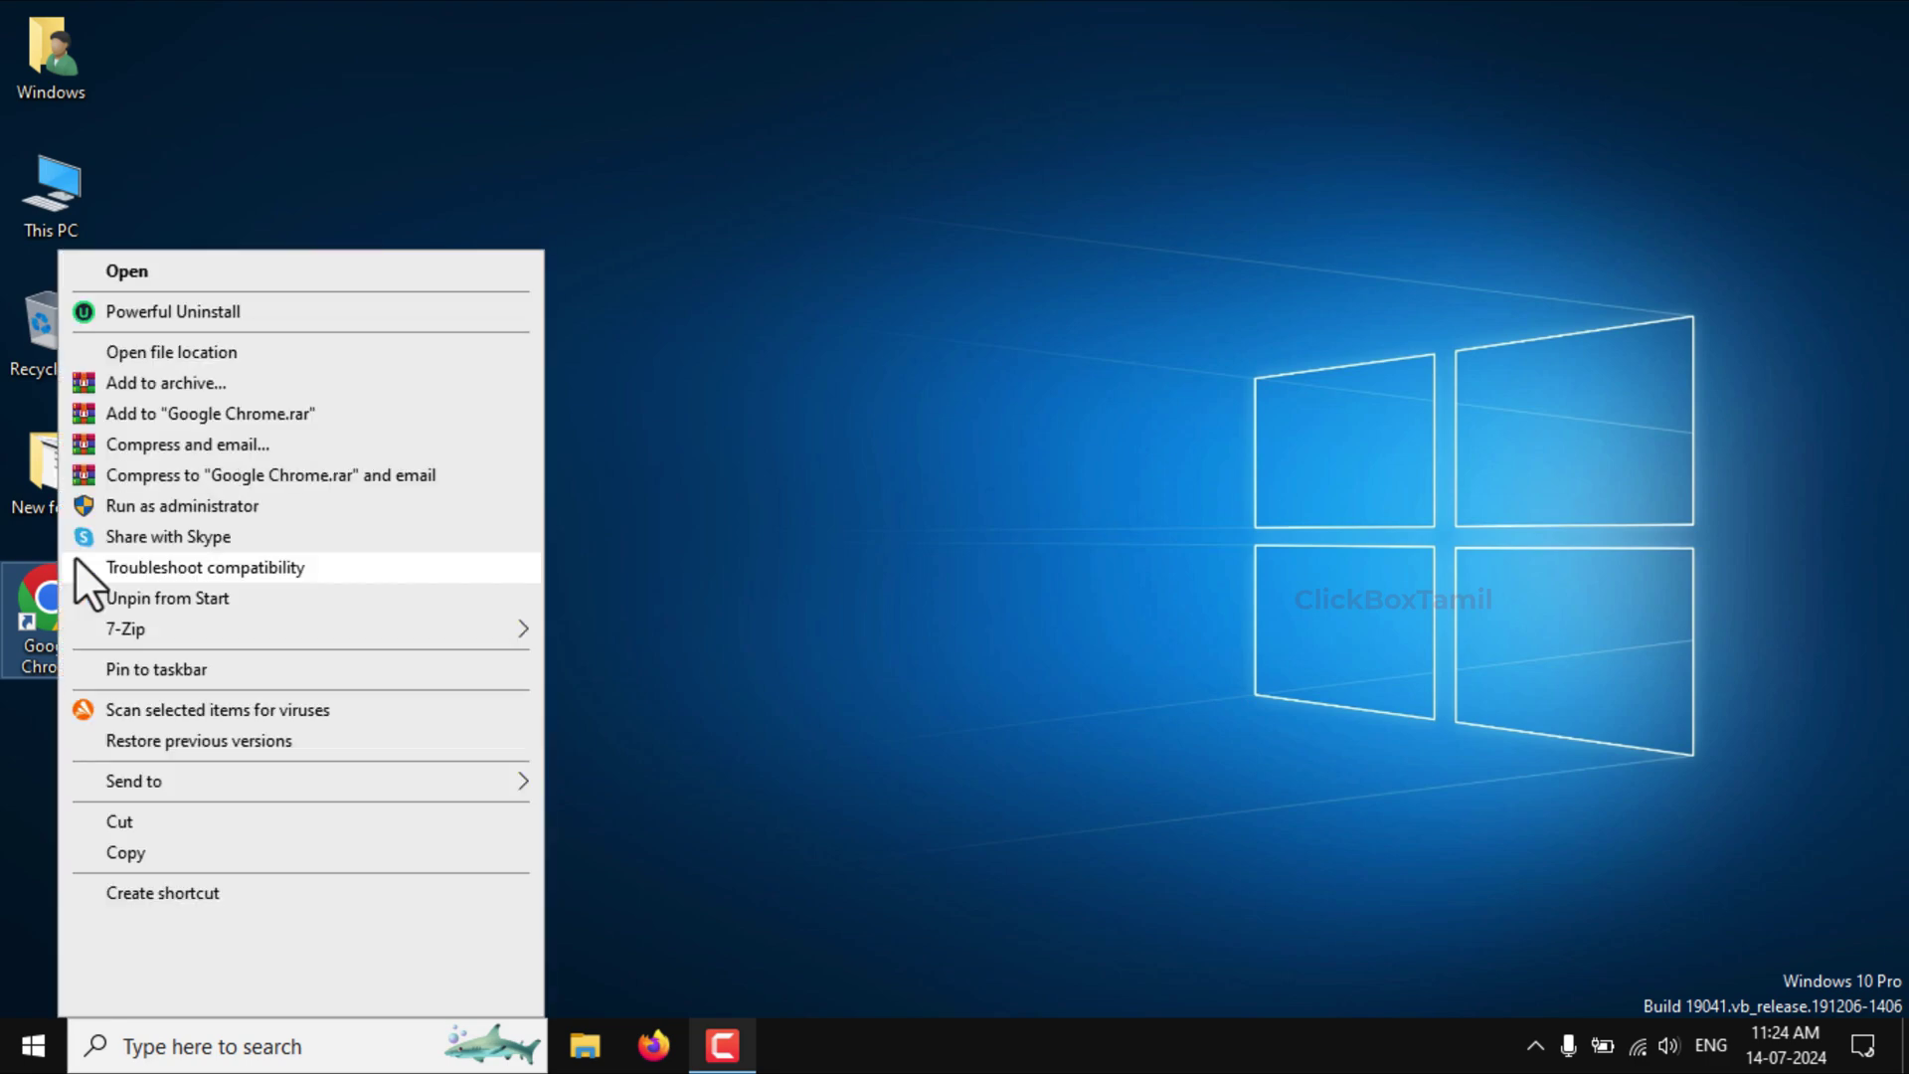
{"action": "left_click", "coordinate": [140, 272]}
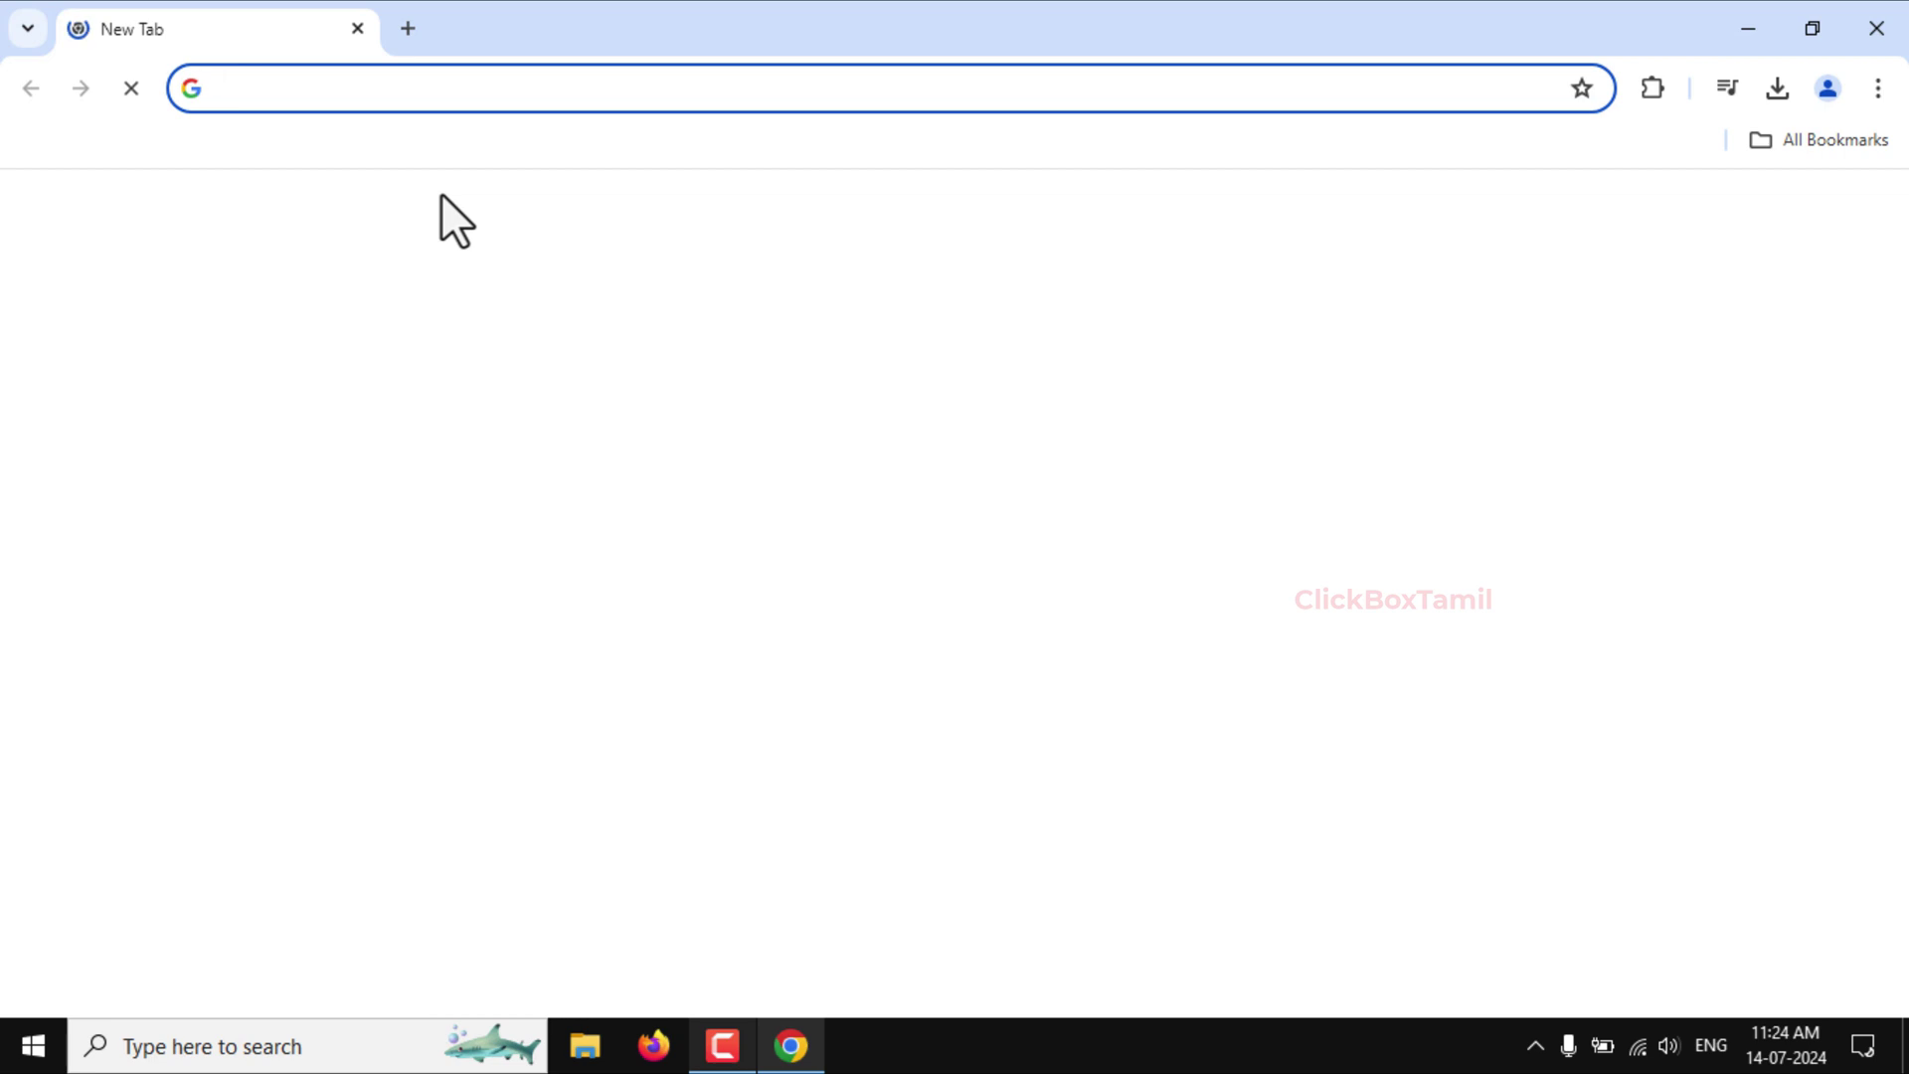
{"action": "key", "text": "ctrl+v"}
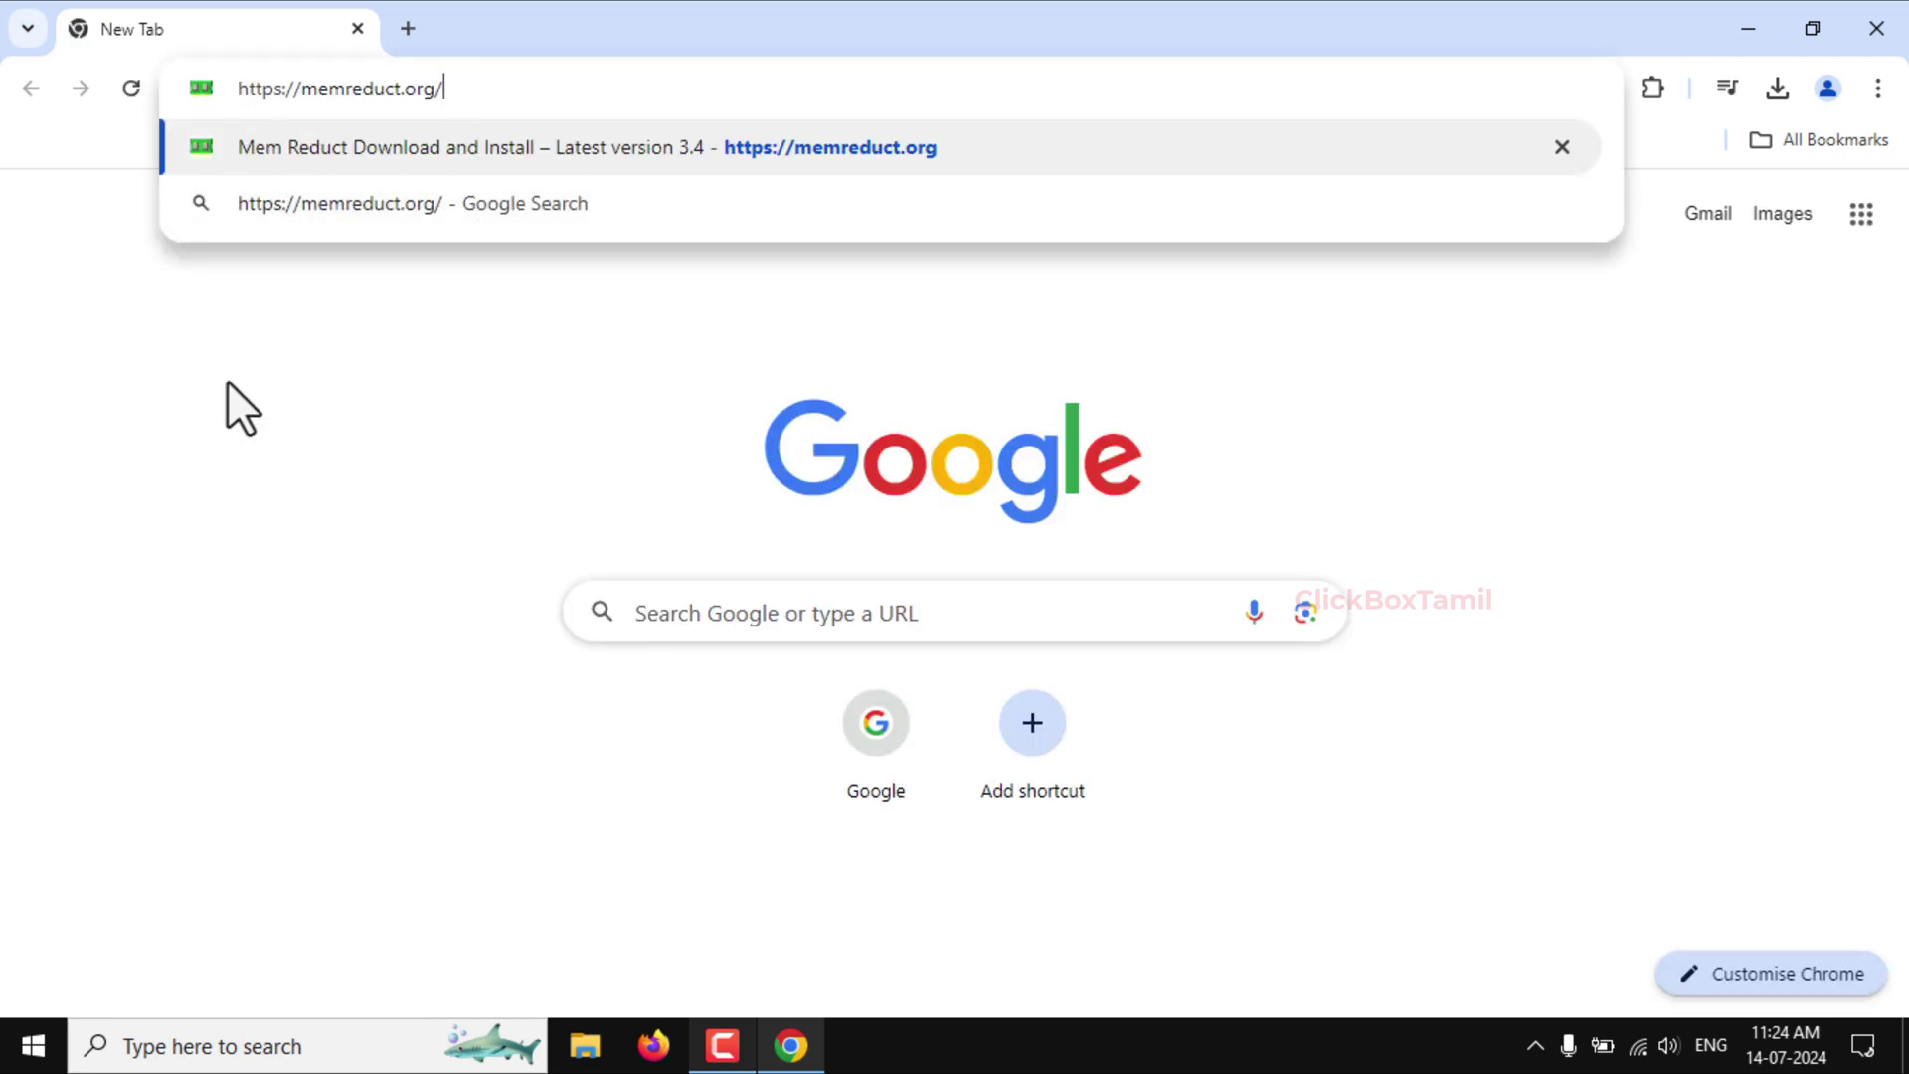
{"action": "key", "text": "Return"}
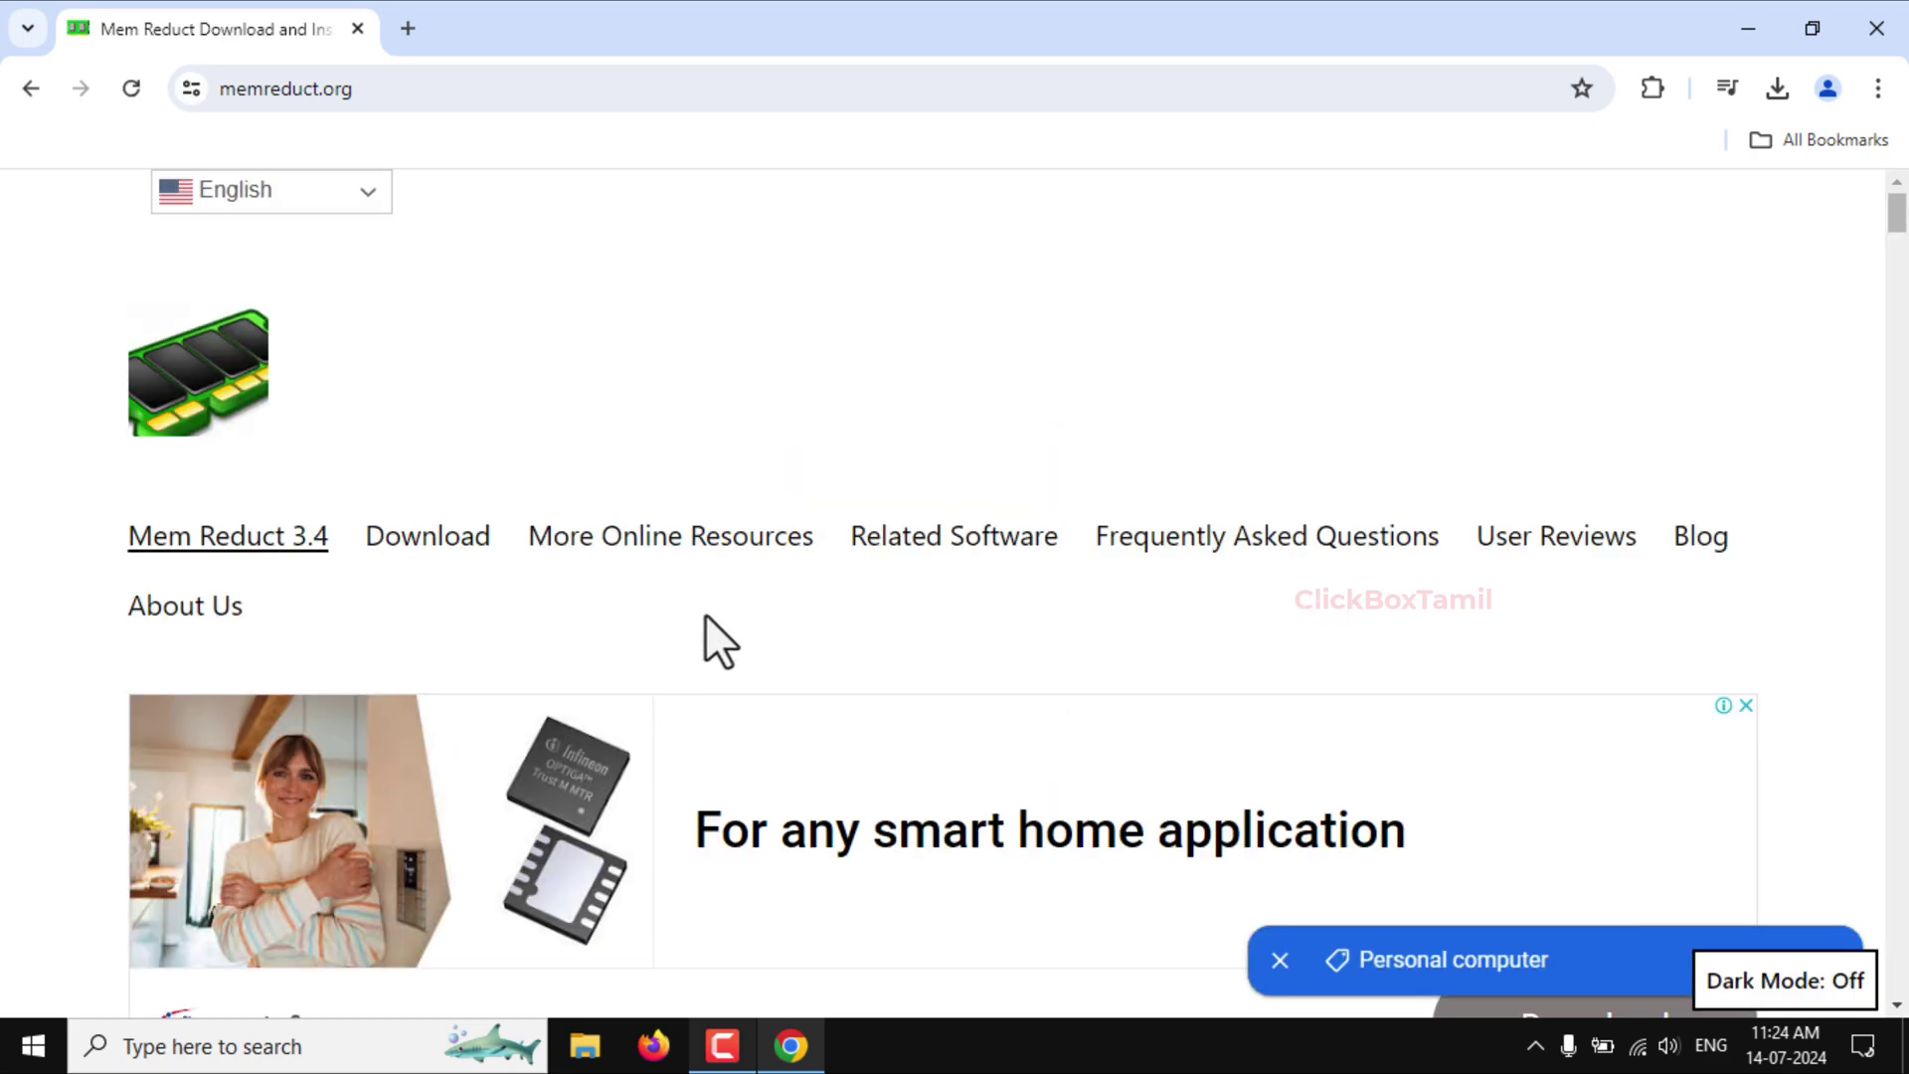
Open the Mem Reduct 3.4 download page from the site's home page and look through it.
{"action": "scroll", "coordinate": [771, 578], "scroll_direction": "down", "scroll_amount": 20}
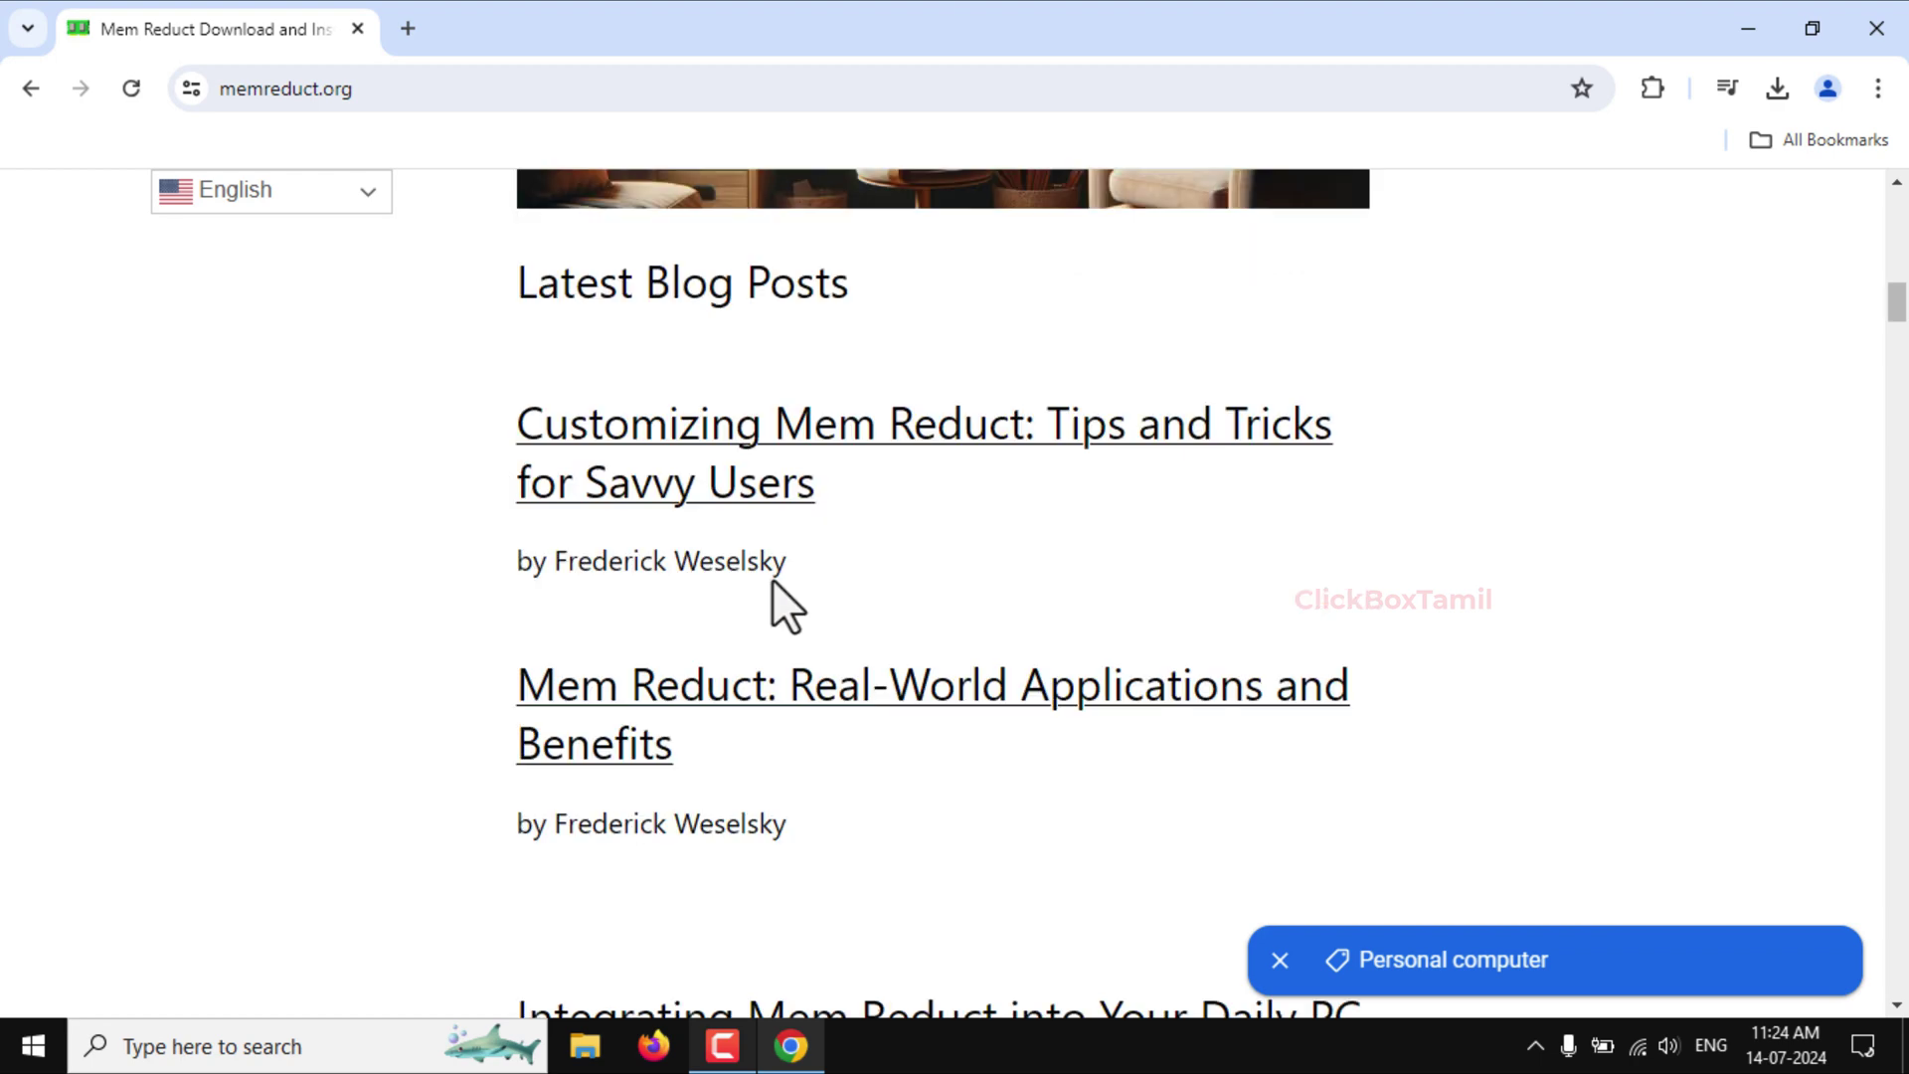
{"action": "scroll", "coordinate": [772, 578], "scroll_direction": "up", "scroll_amount": 3}
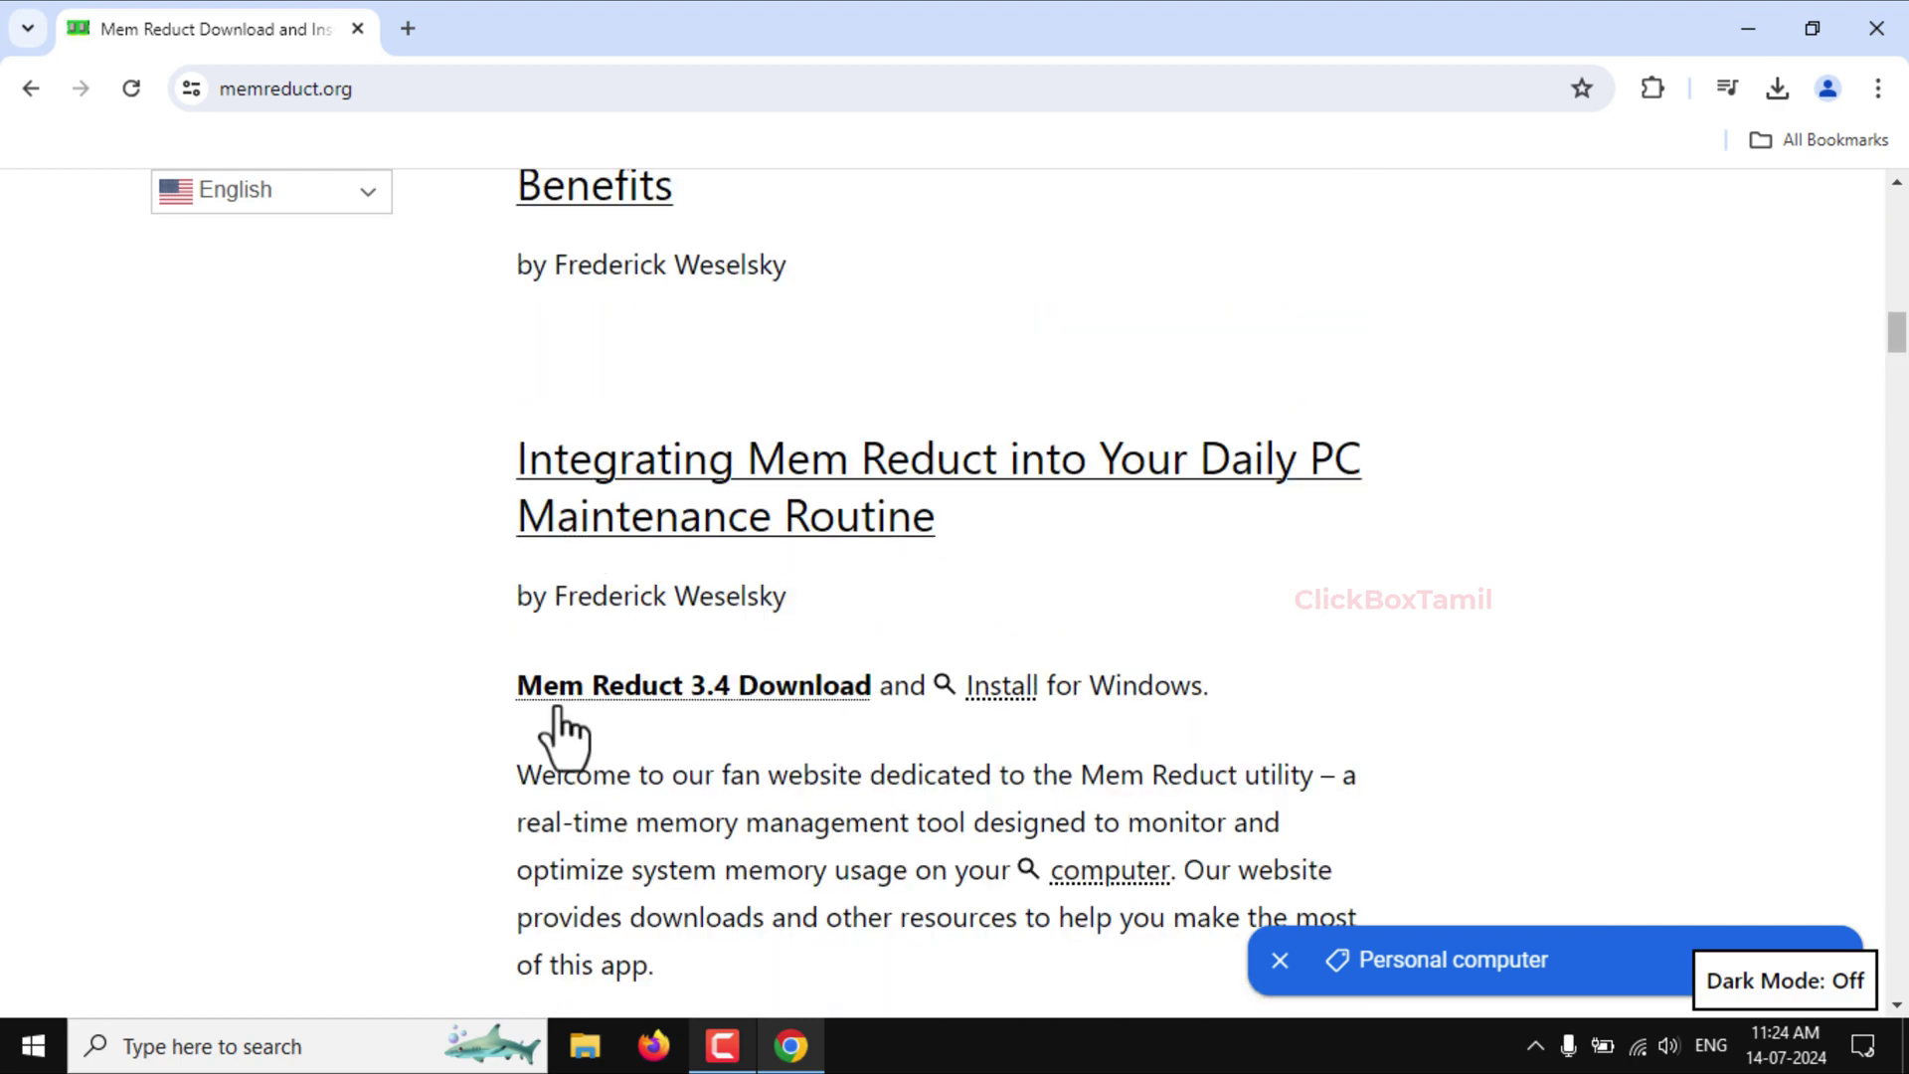
{"action": "left_click", "coordinate": [717, 689]}
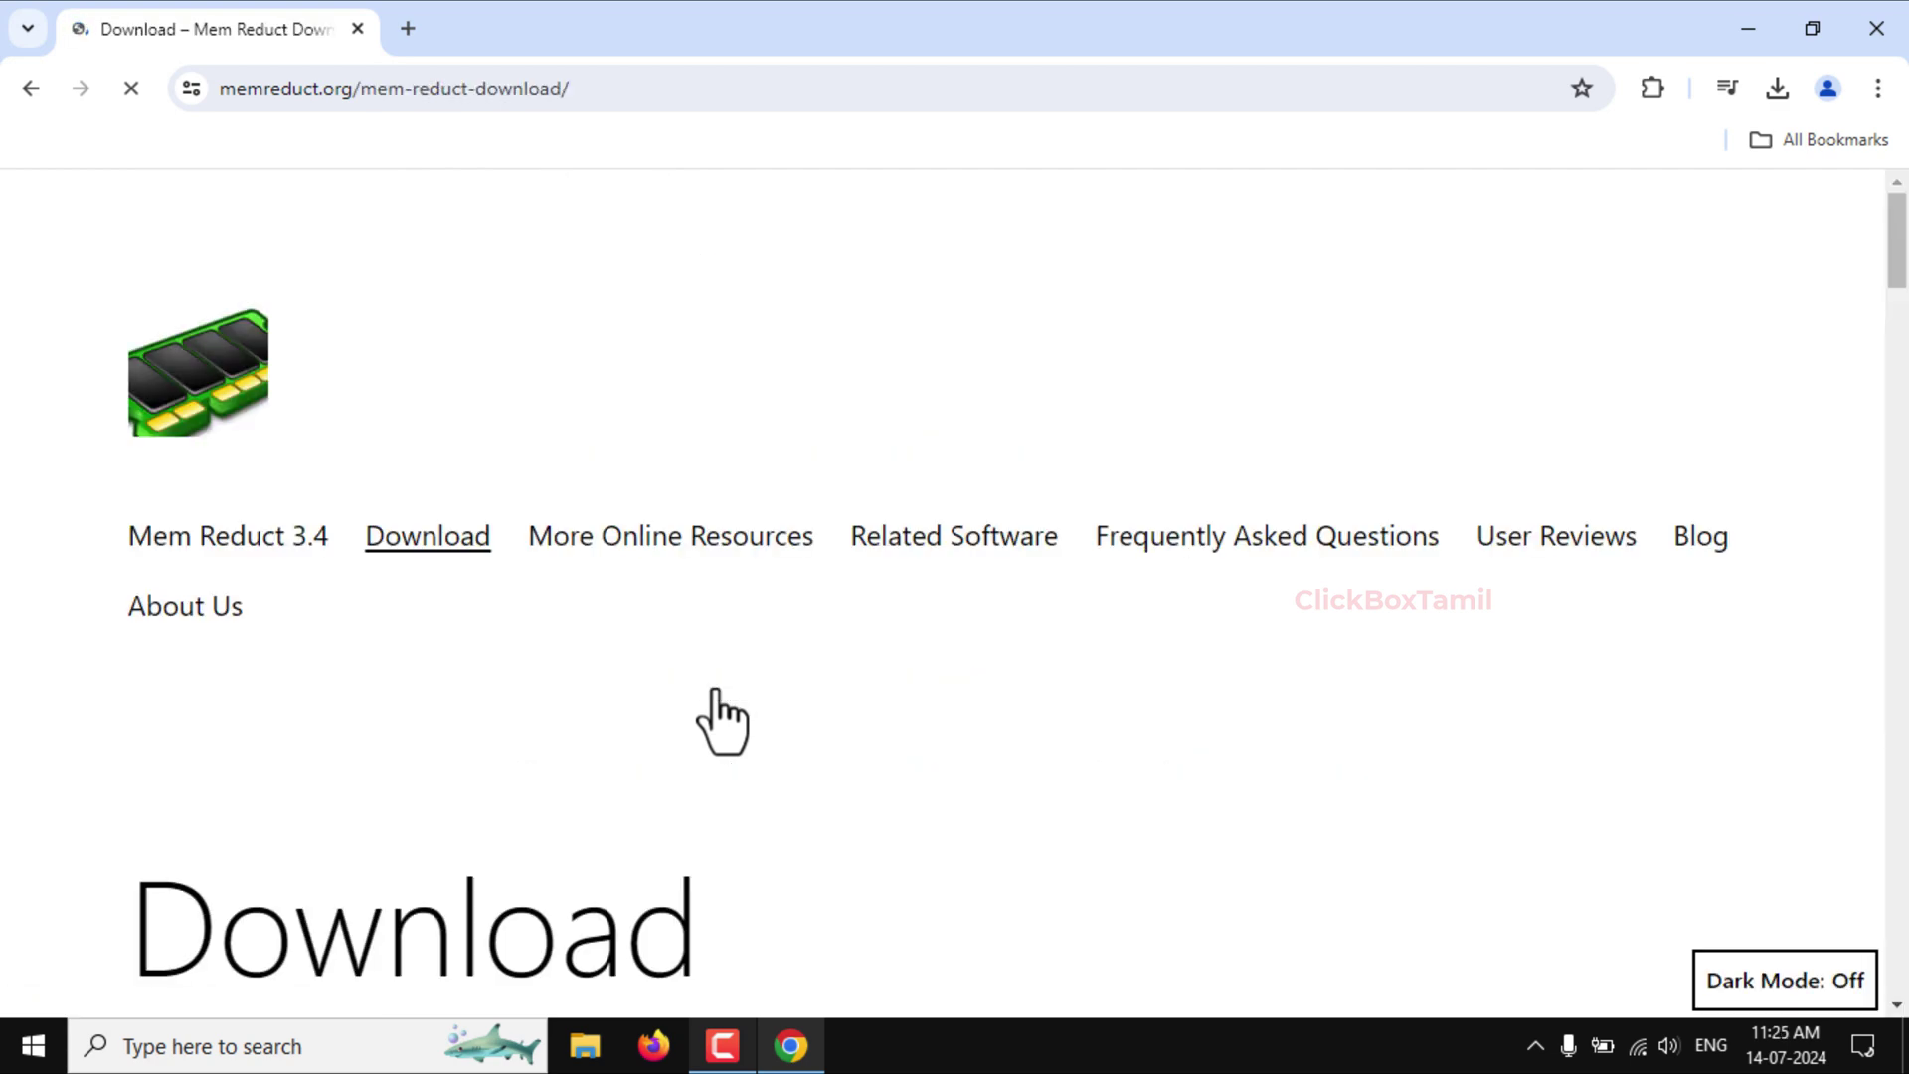
{"action": "scroll", "coordinate": [716, 691], "scroll_direction": "down", "scroll_amount": 3}
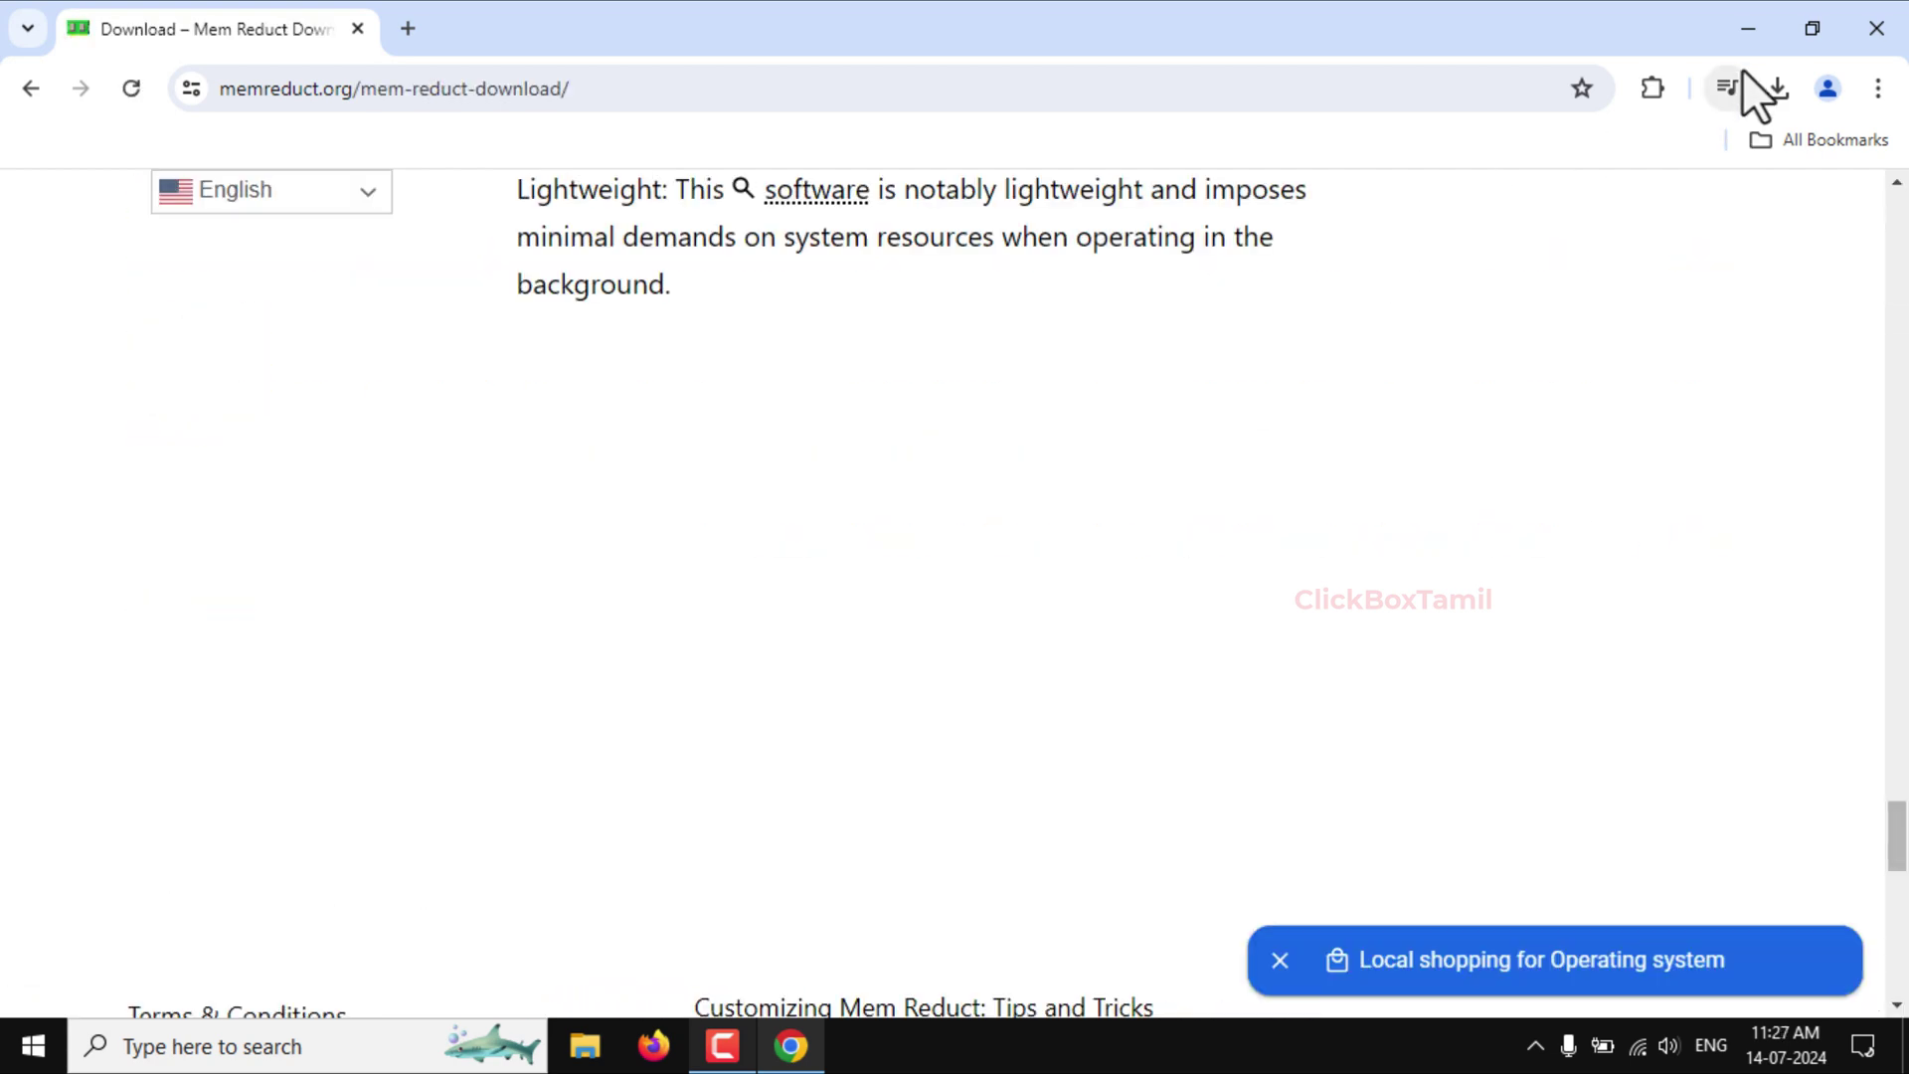
Minimize the browser, switch to Mem Reduct and start its Clean memory function.
{"action": "left_click", "coordinate": [1750, 30]}
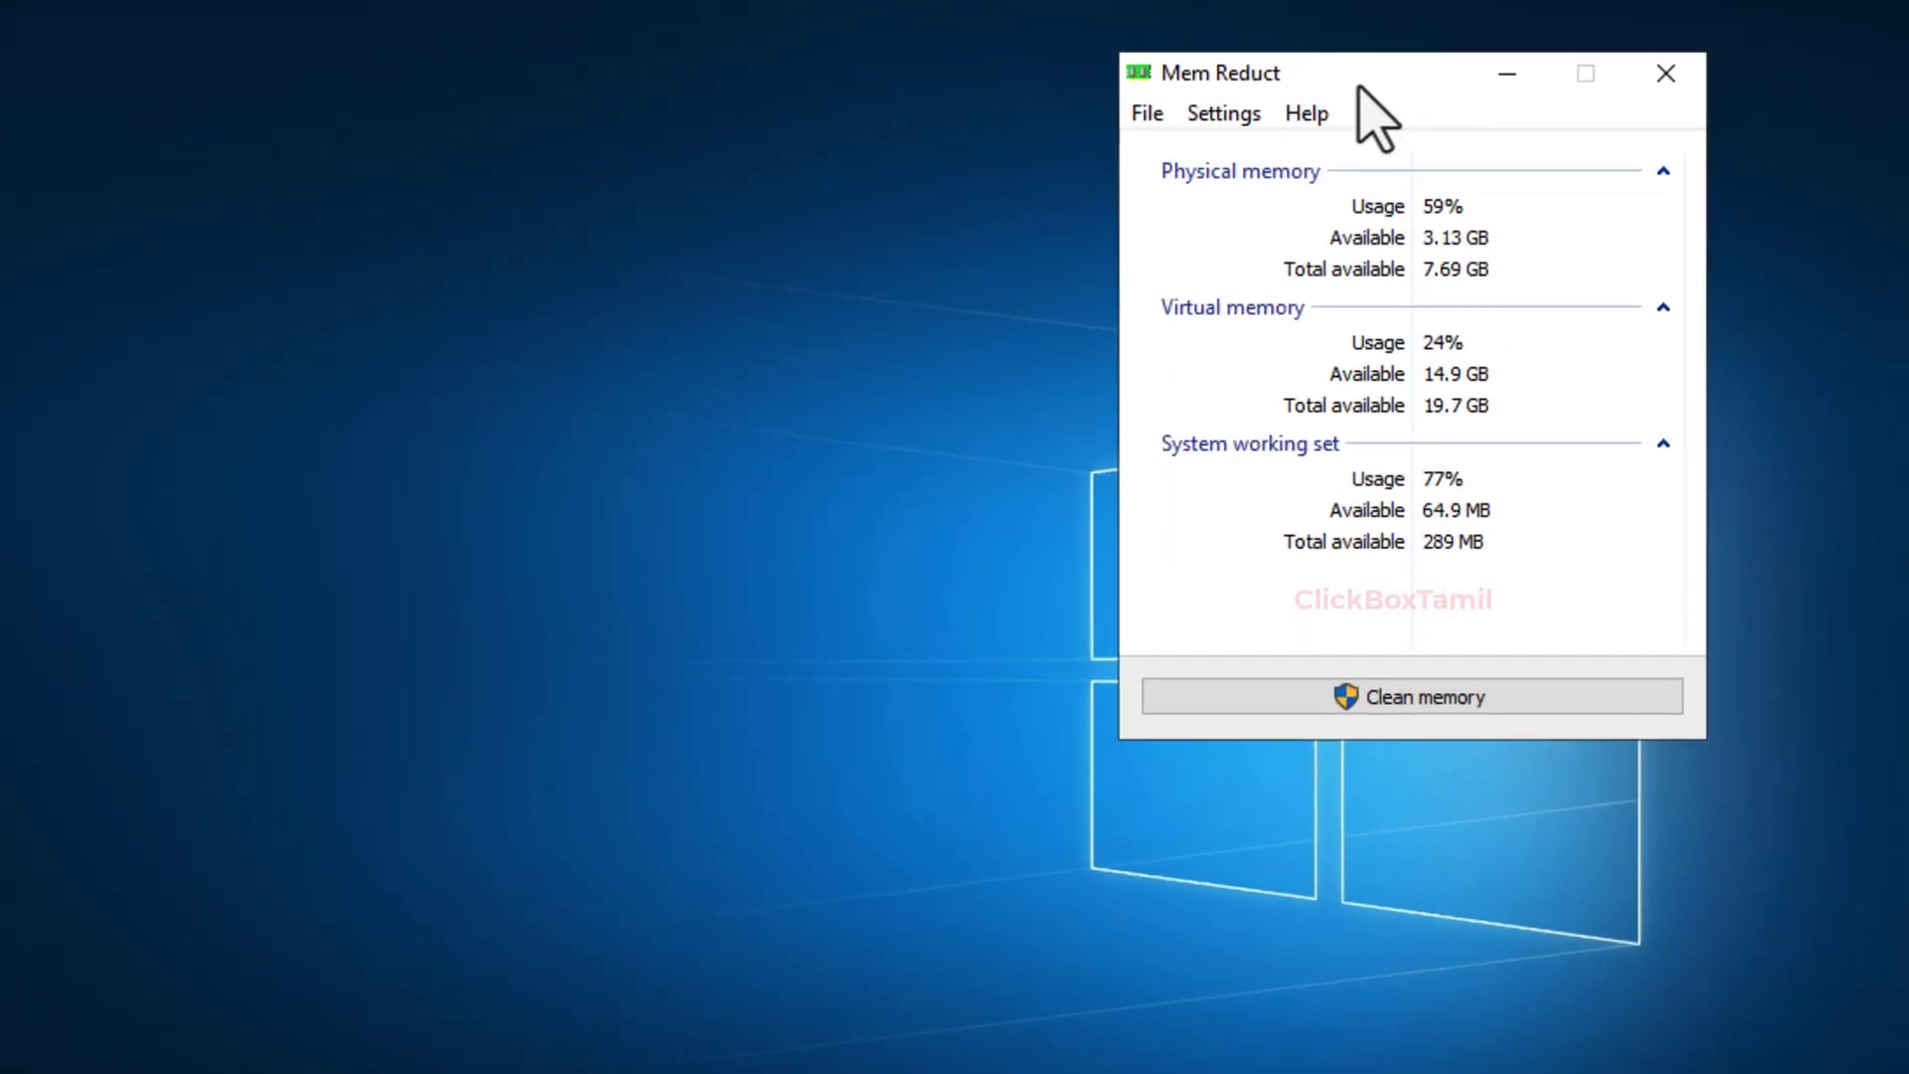
{"action": "left_click", "coordinate": [1458, 733]}
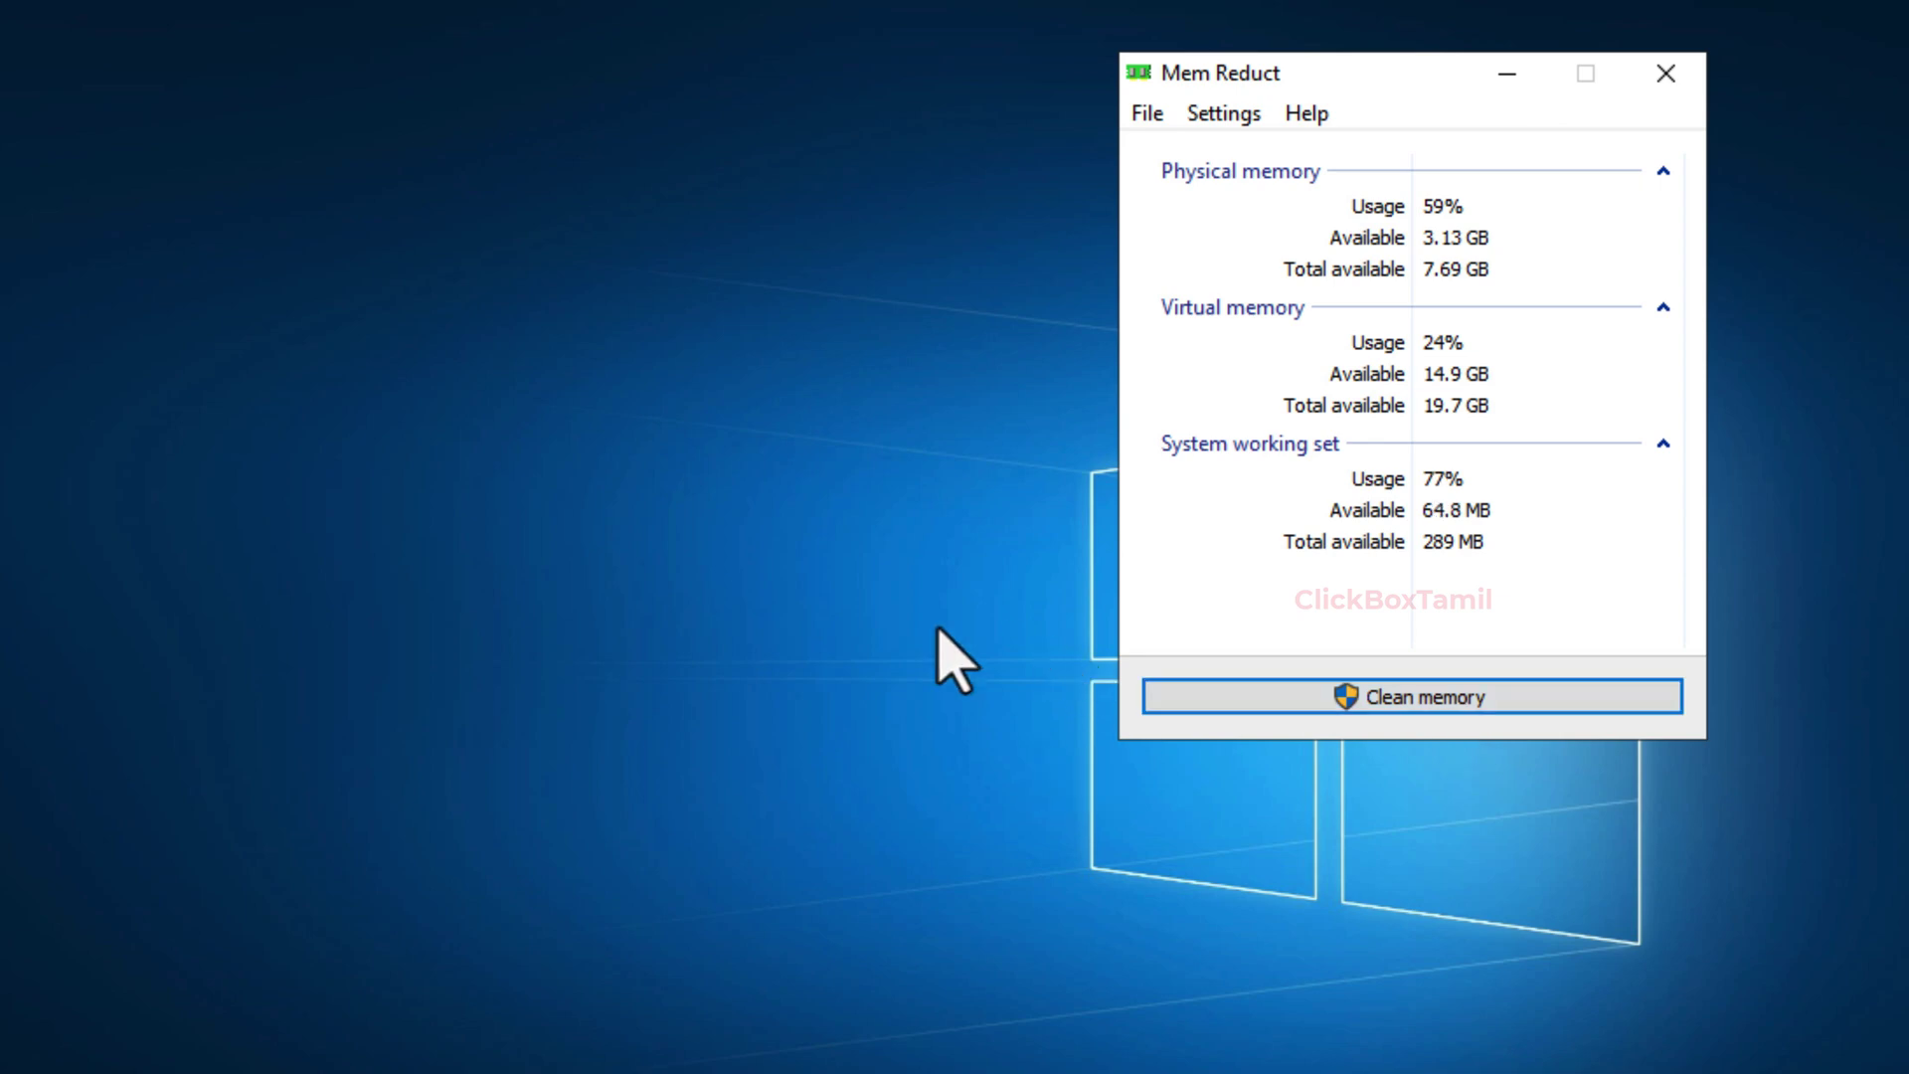
{"action": "key", "text": "alt+F4"}
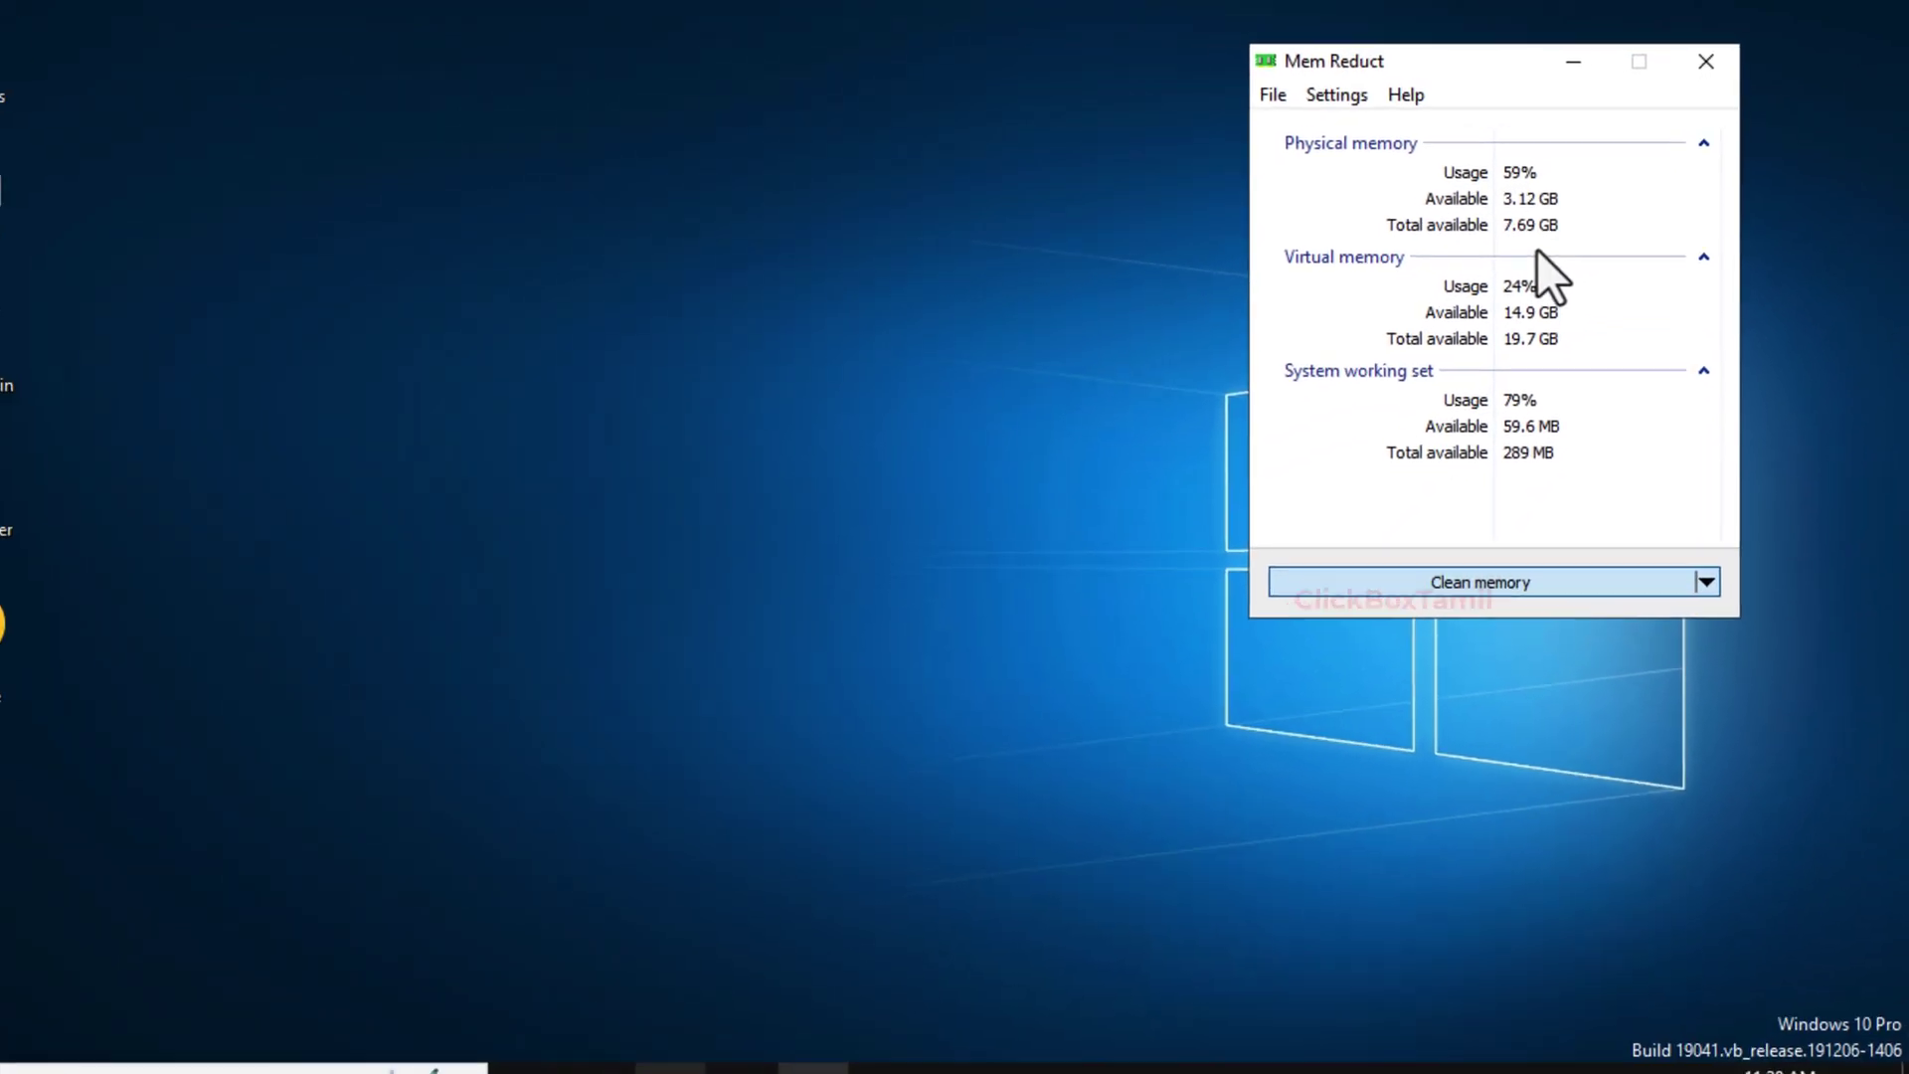
Open Task Manager and place its window beside Mem Reduct without overlapping it.
{"action": "right_click", "coordinate": [1205, 1052]}
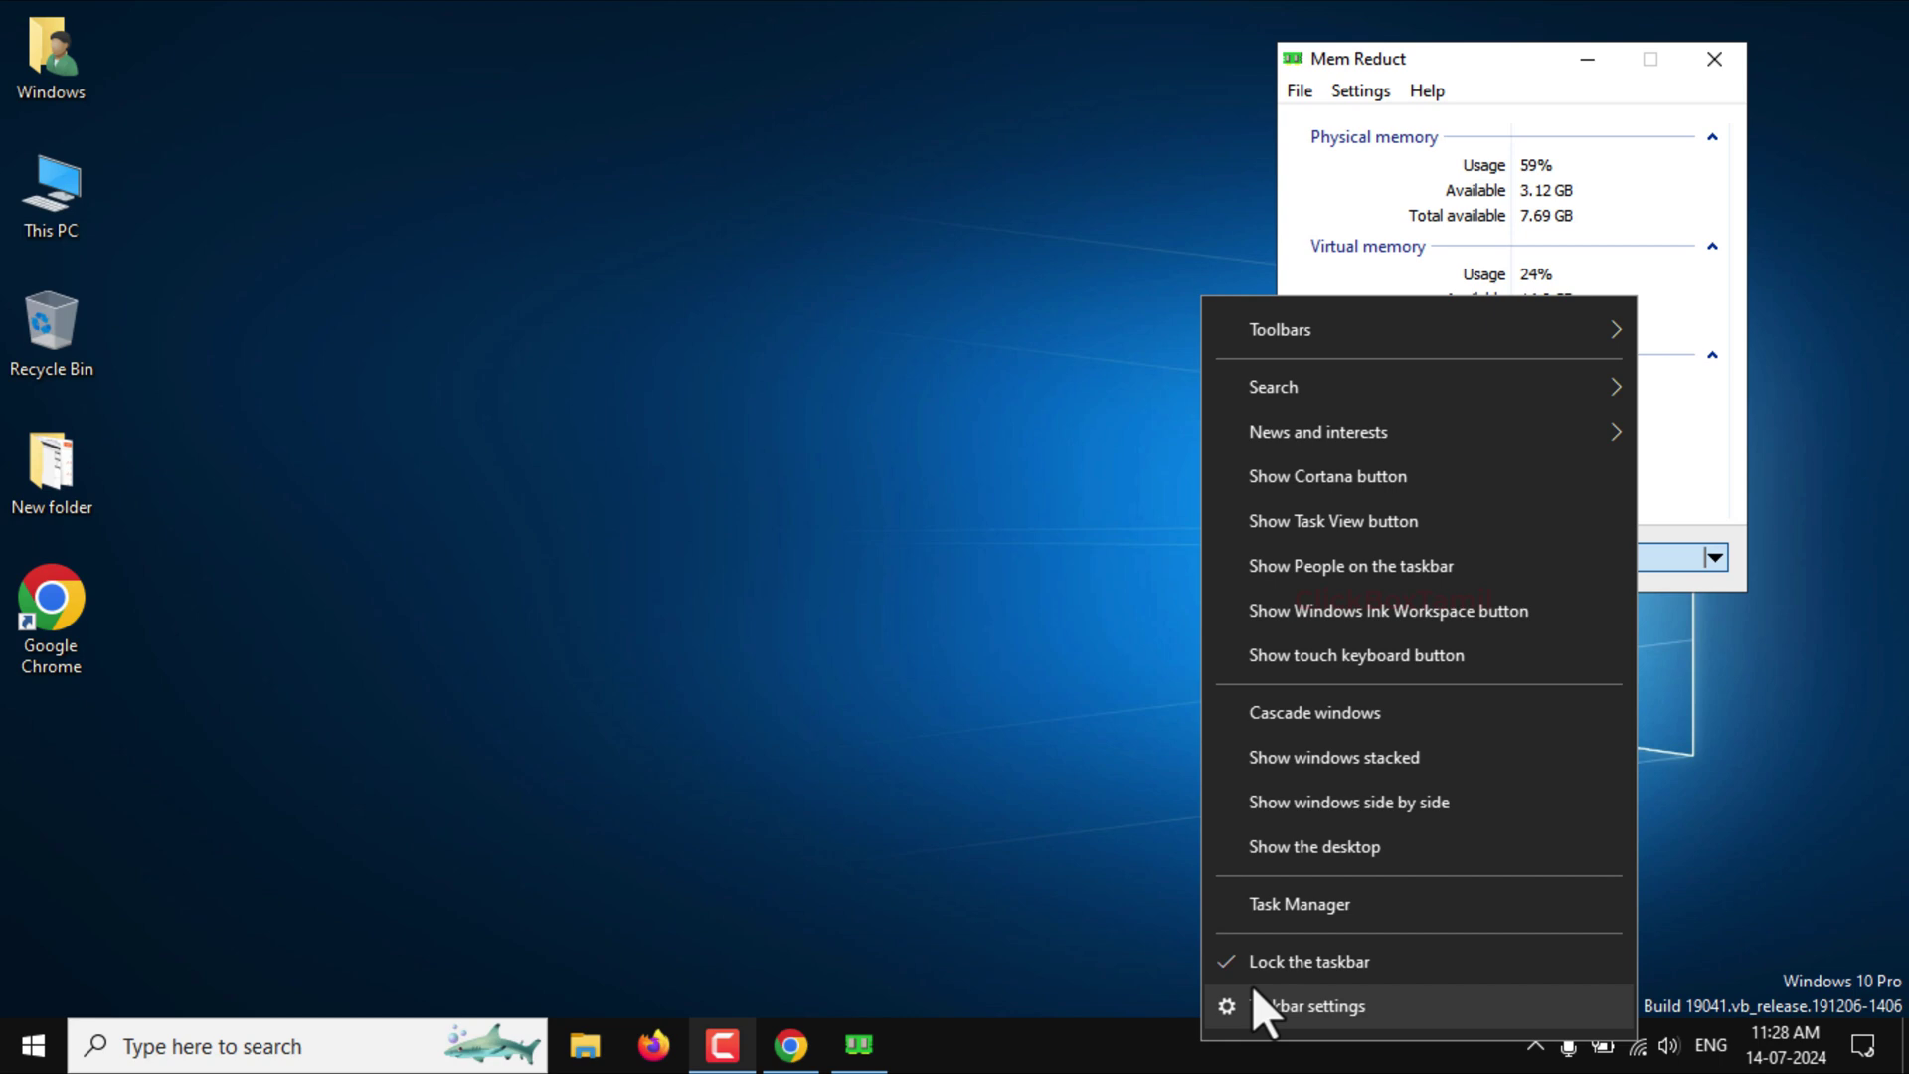
{"action": "left_click", "coordinate": [1278, 904]}
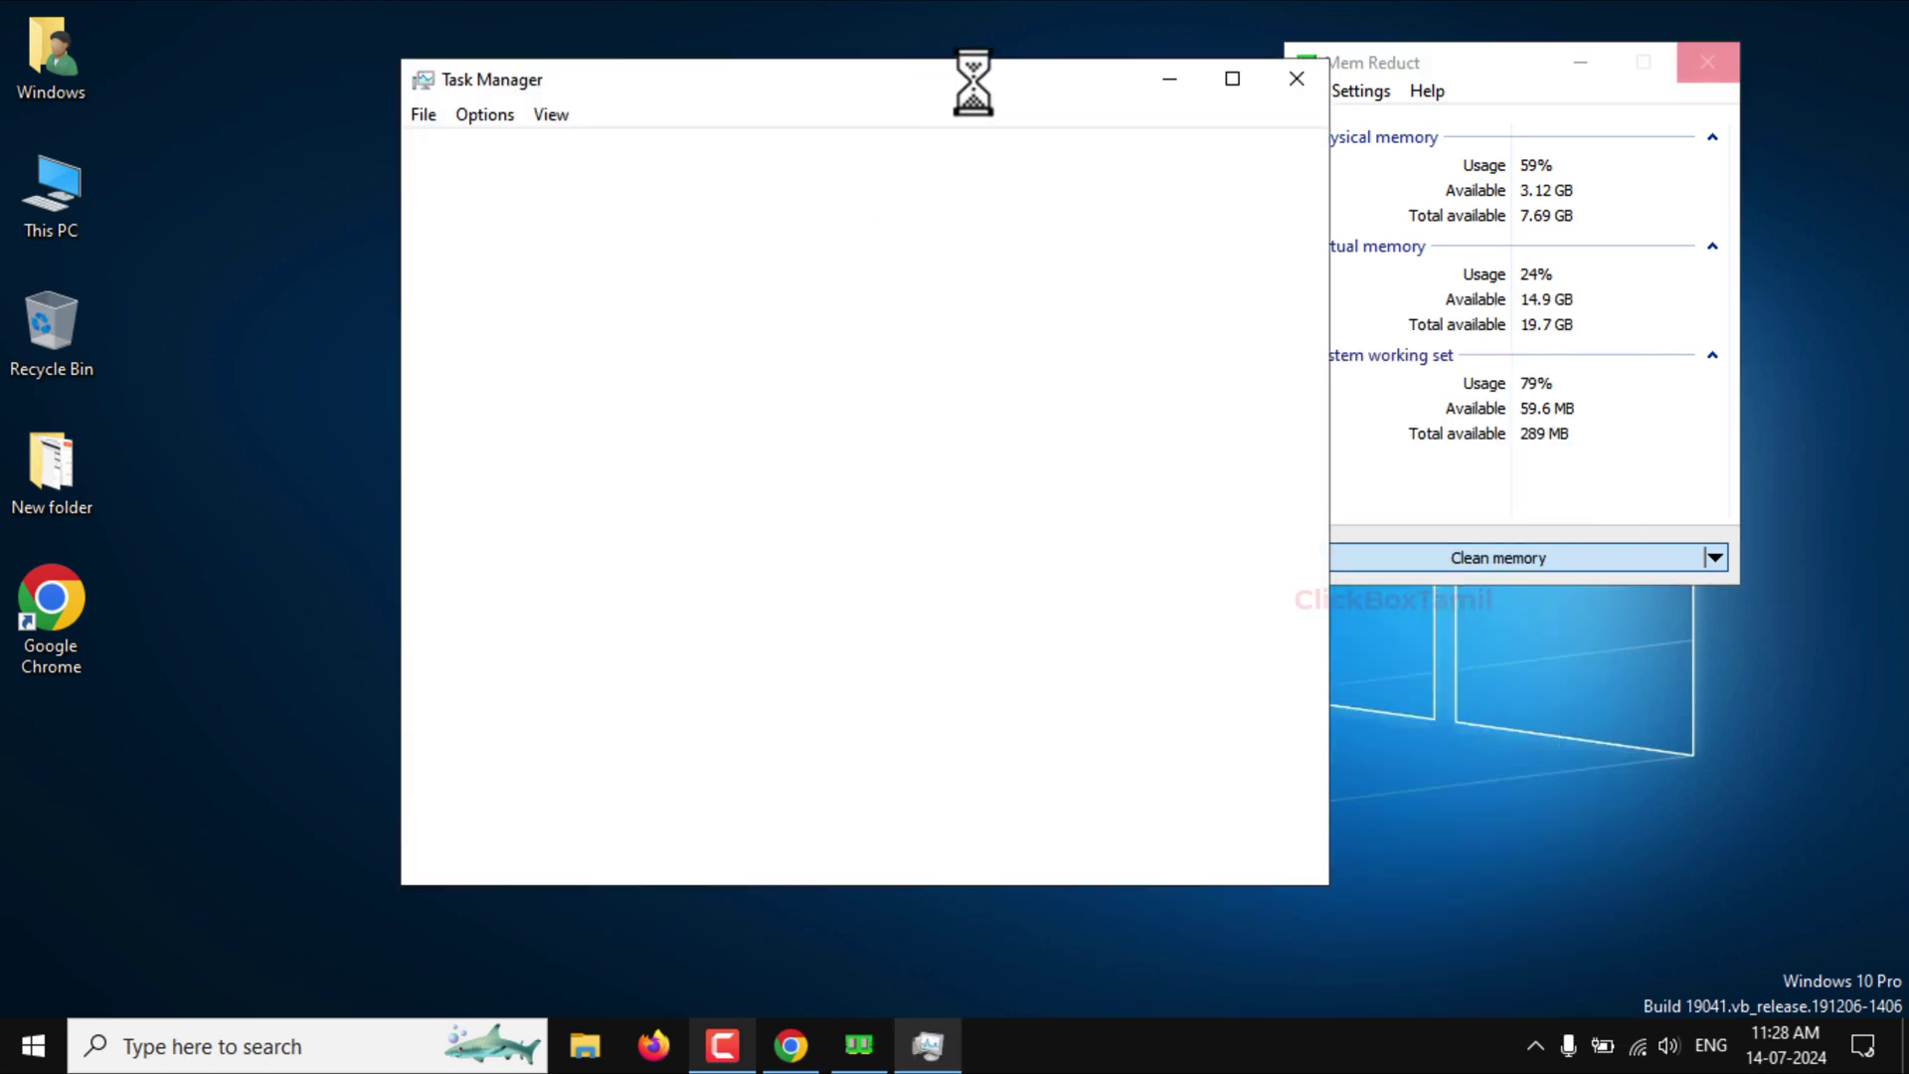
{"action": "left_click_drag", "start_coordinate": [977, 75], "coordinate": [895, 74]}
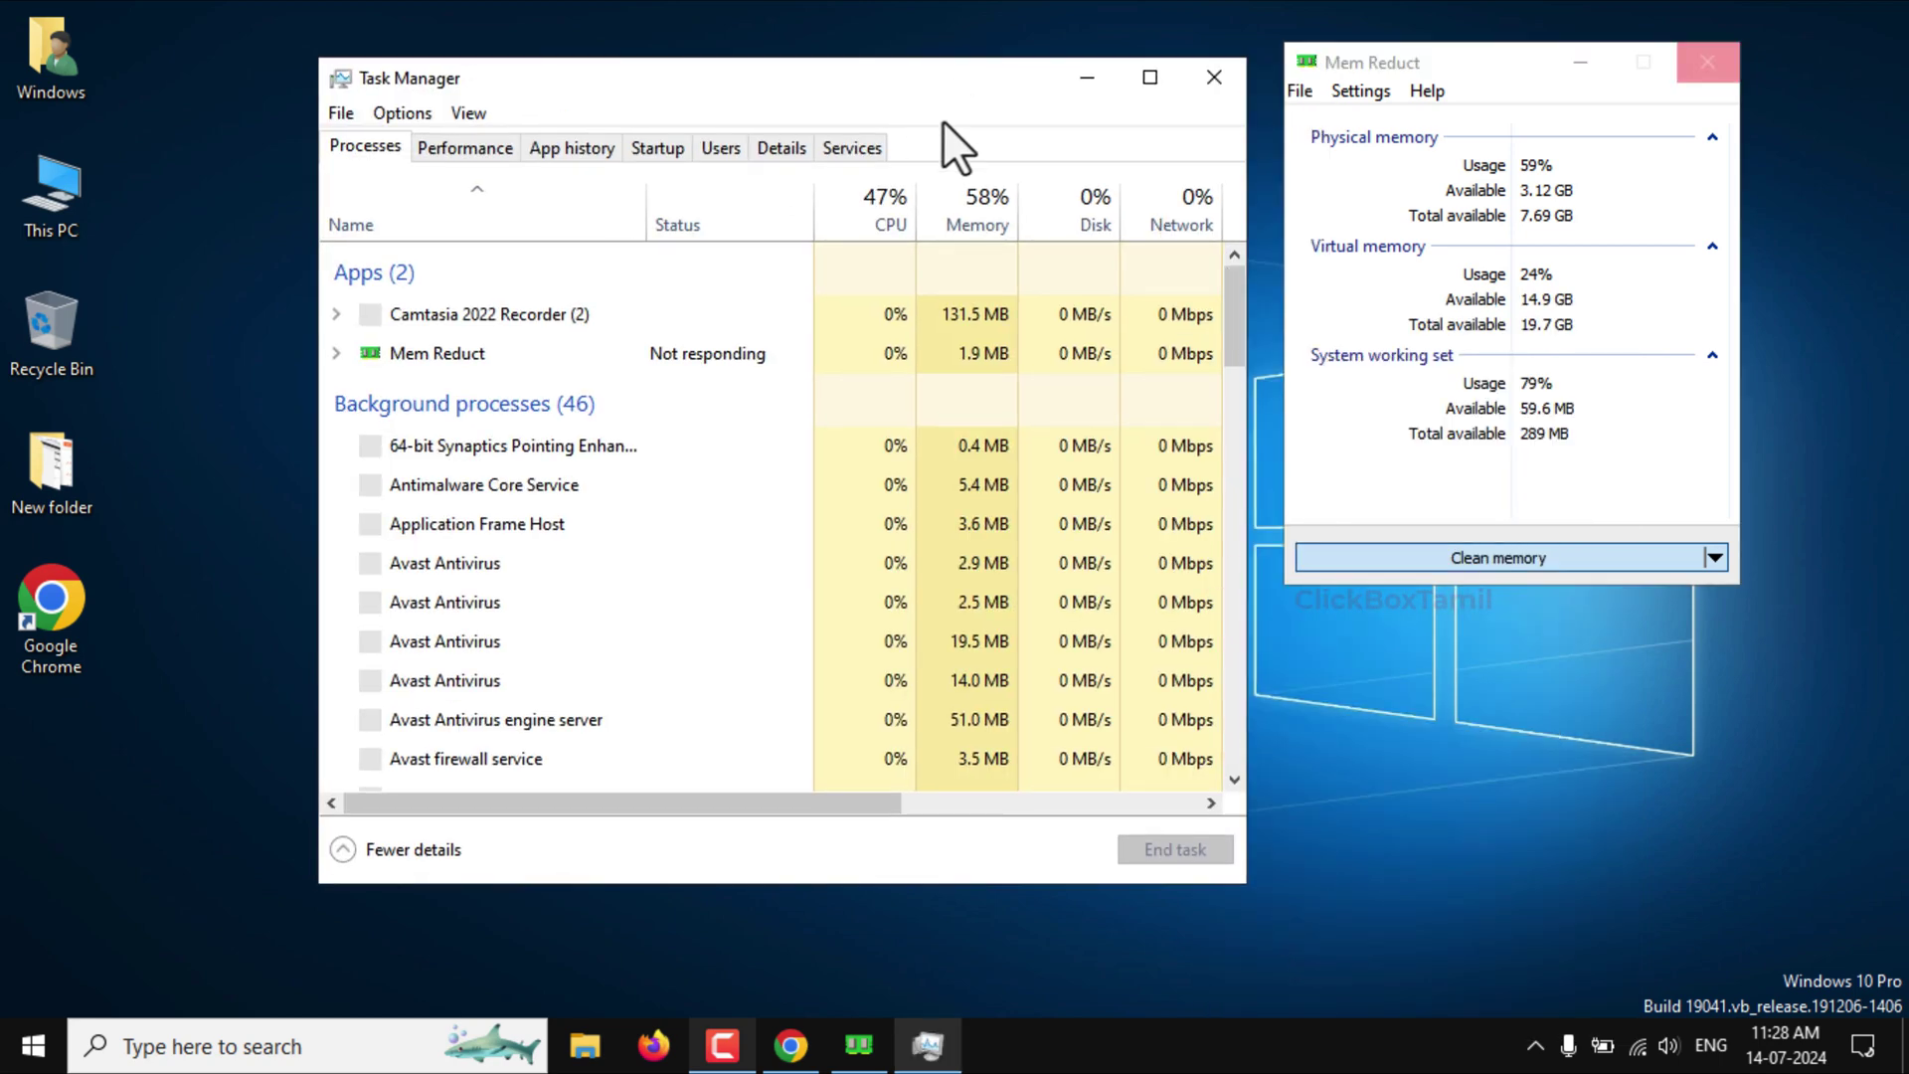